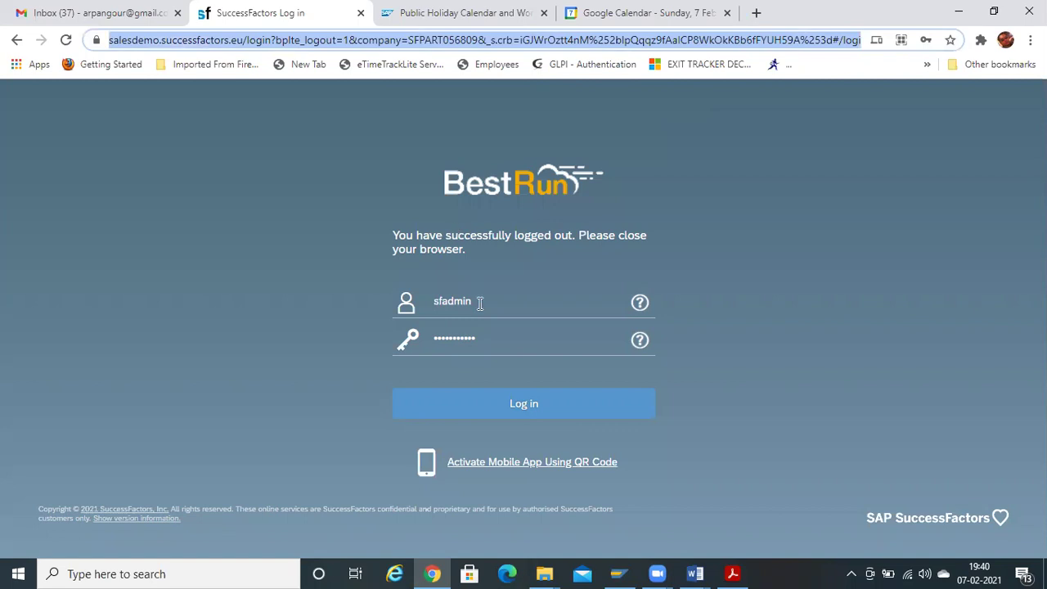
Try to log in with the username adminsf and the saved password
click(476, 304)
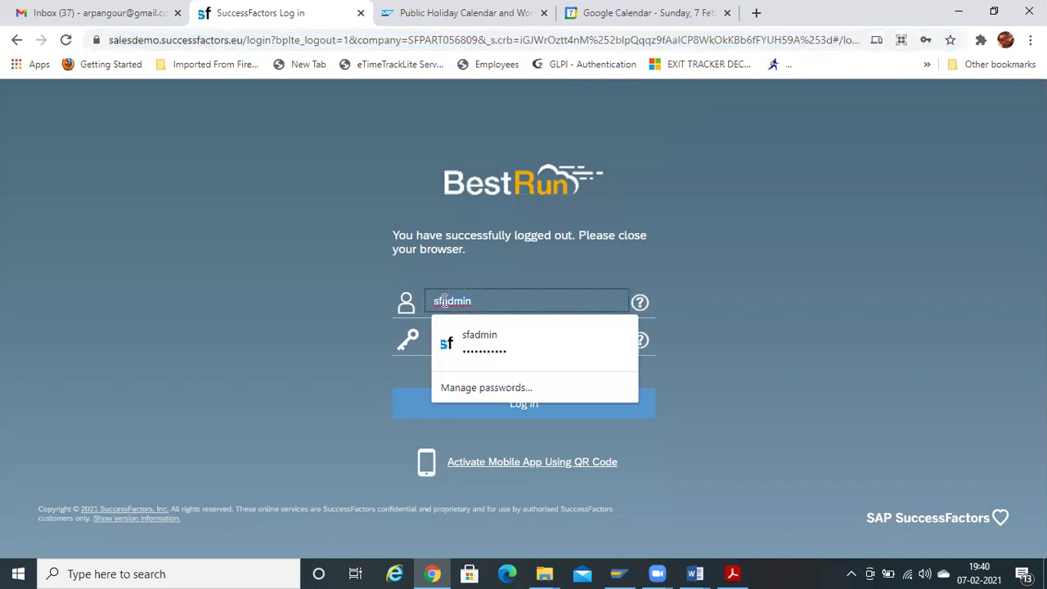
drag(472, 302, 434, 301)
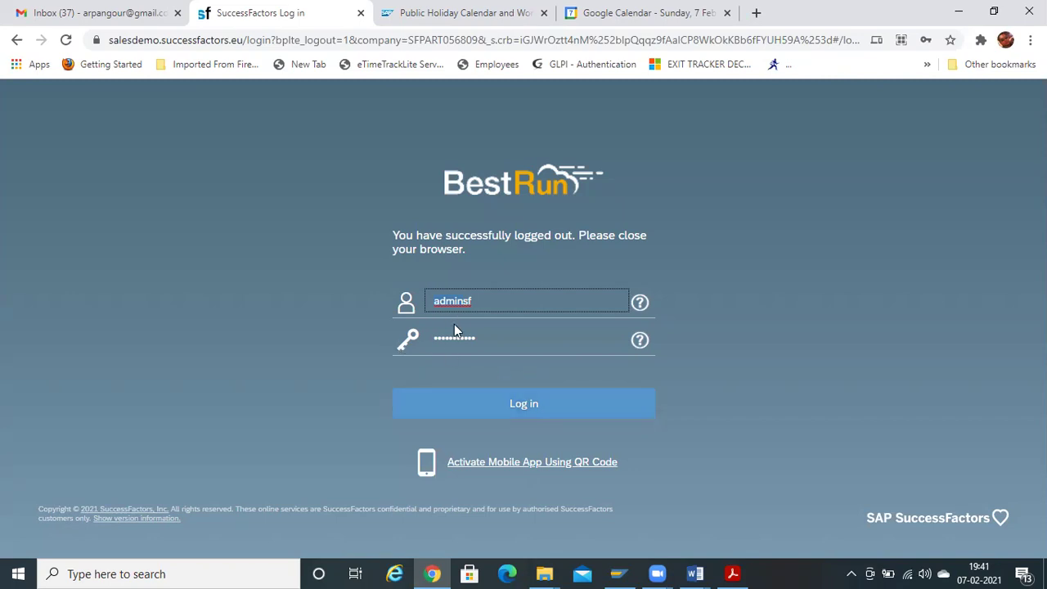
click(523, 410)
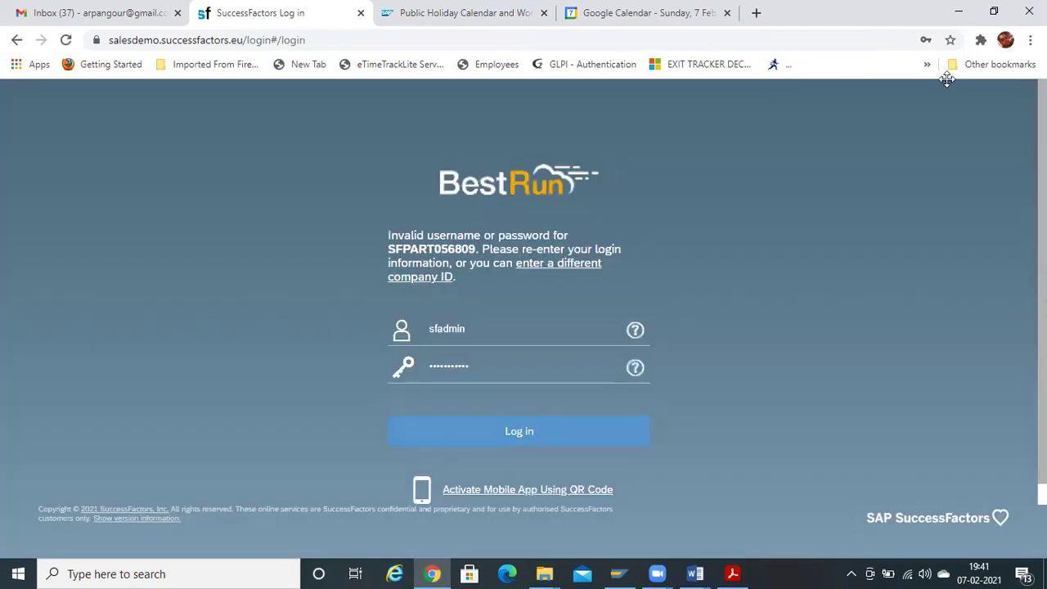
Log in to the BestRun instance with the prefilled sfadmin account and its saved password
click(949, 22)
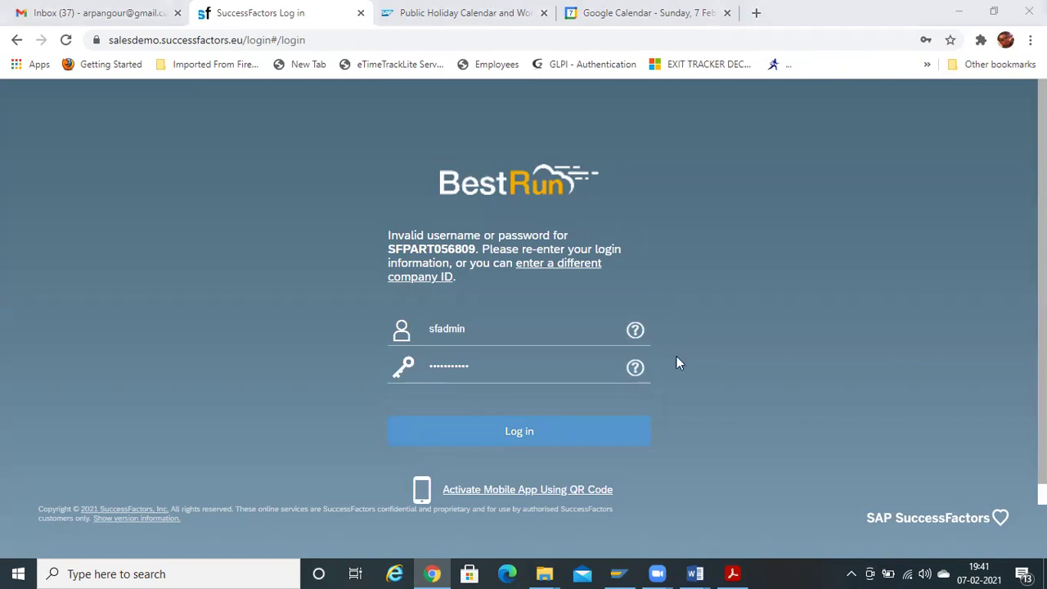
click(511, 431)
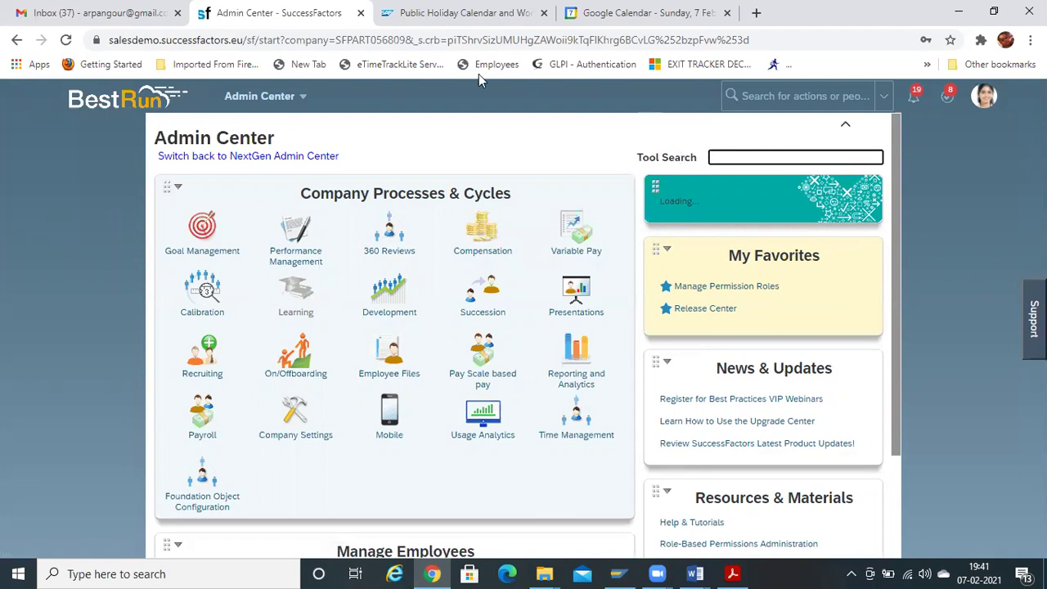
click(759, 97)
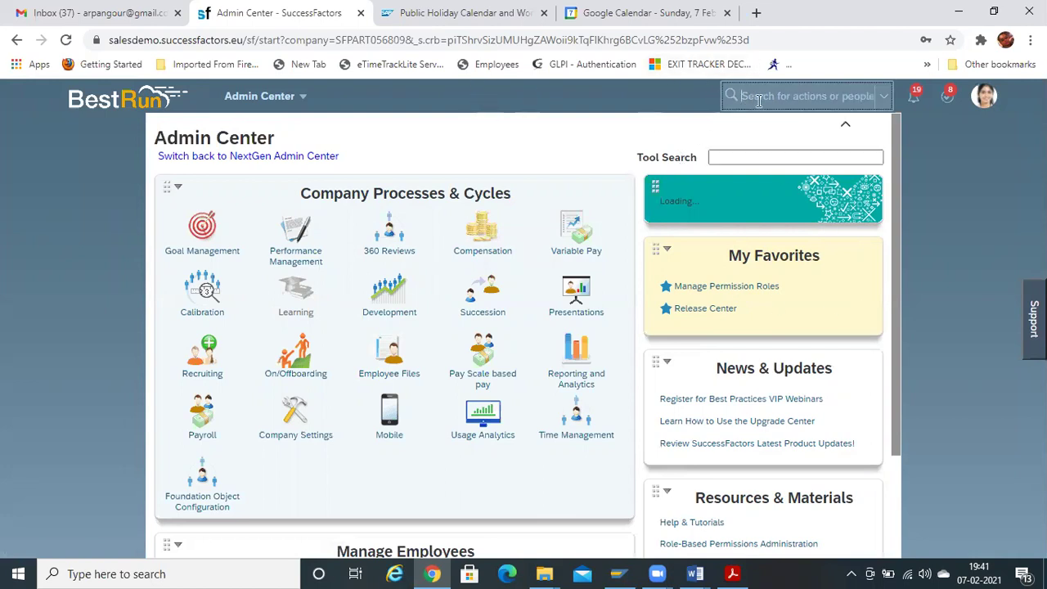
click(476, 123)
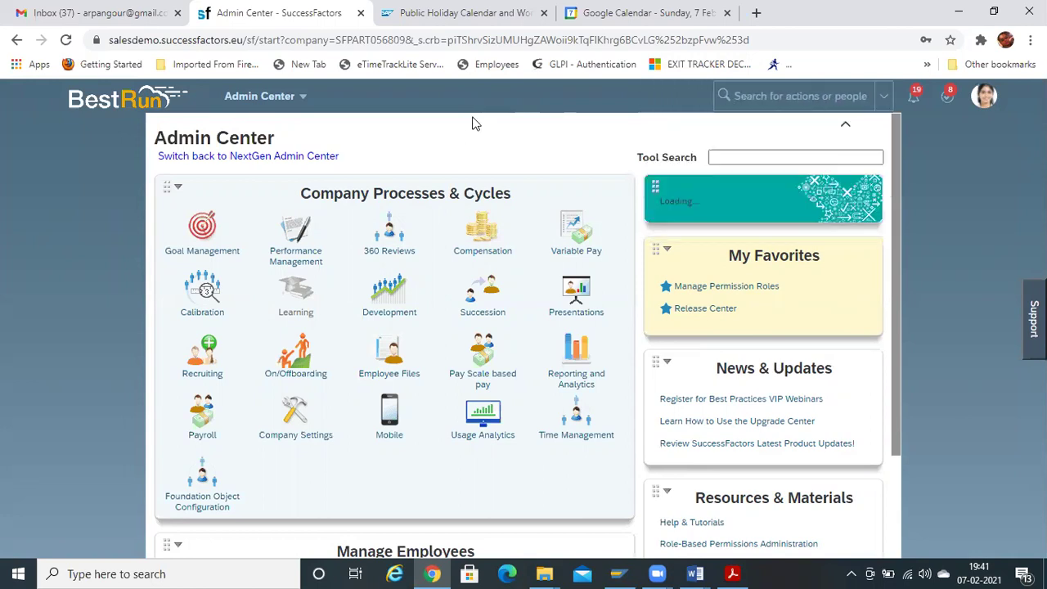
click(746, 161)
click(759, 98)
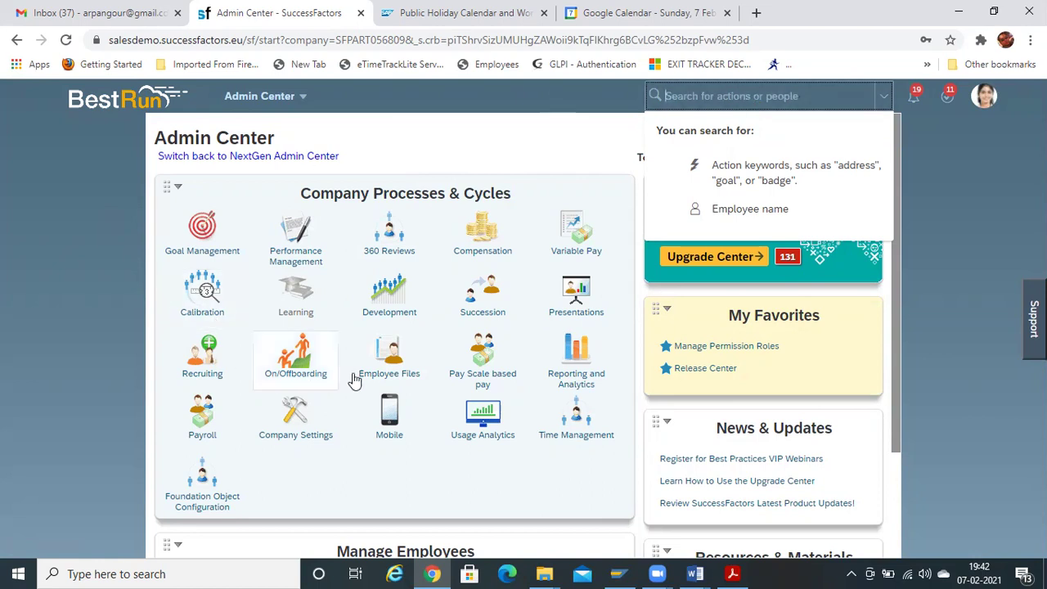
click(275, 445)
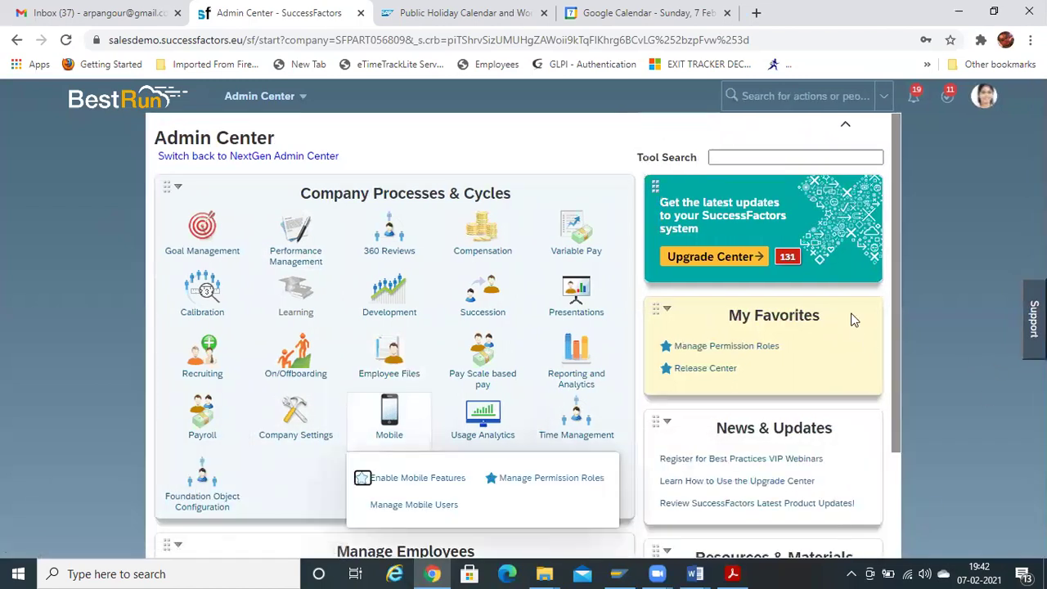
mouse_move(275, 434)
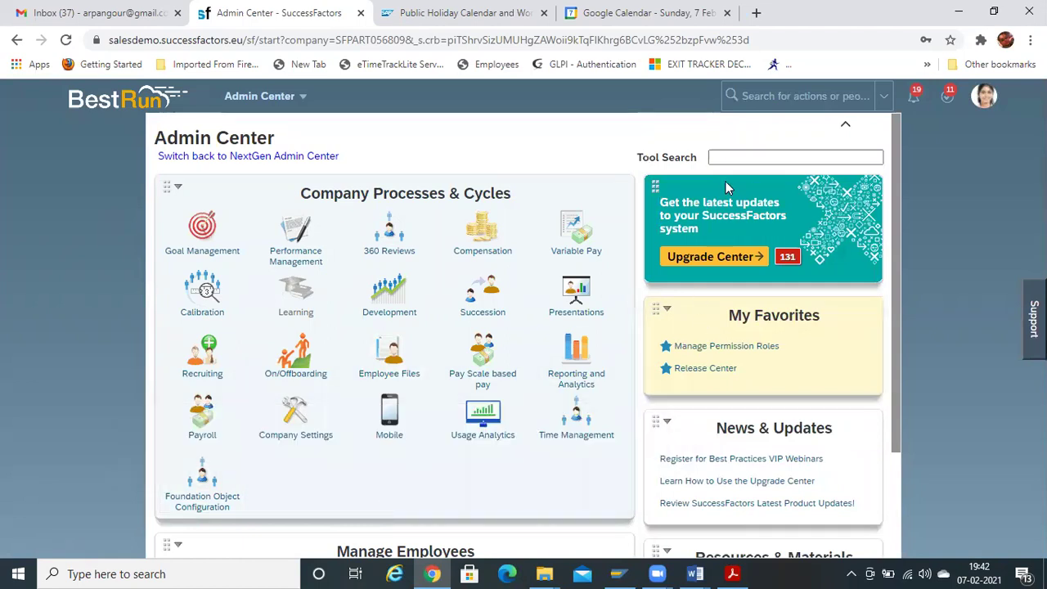
Search the available actions for "home page" and open Manage Home Page
click(752, 106)
text(maj)
key(BackSpace)
key(BackSpace)
key(BackSpace)
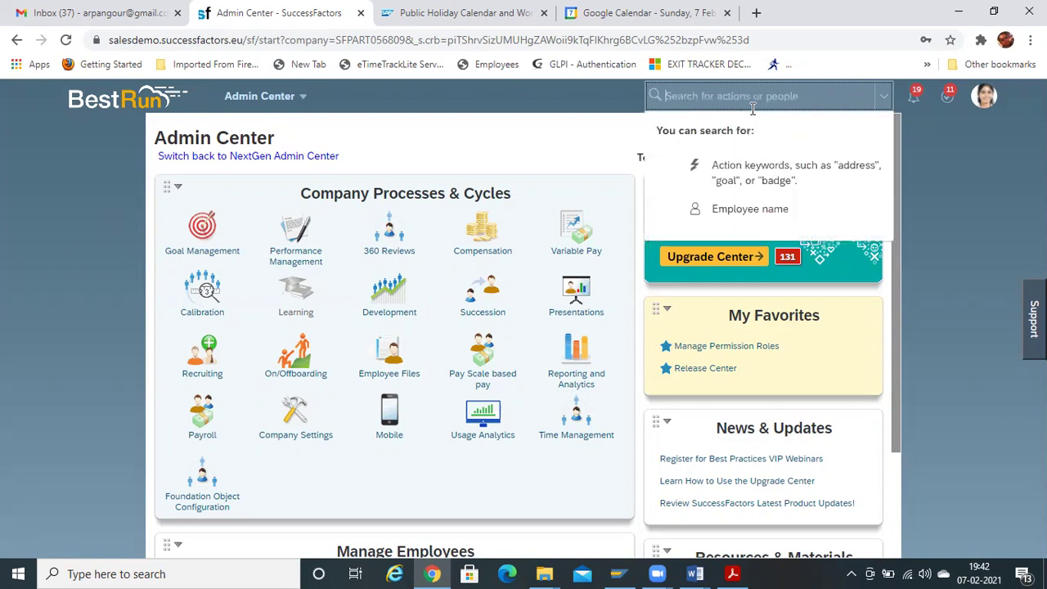
text(home pa)
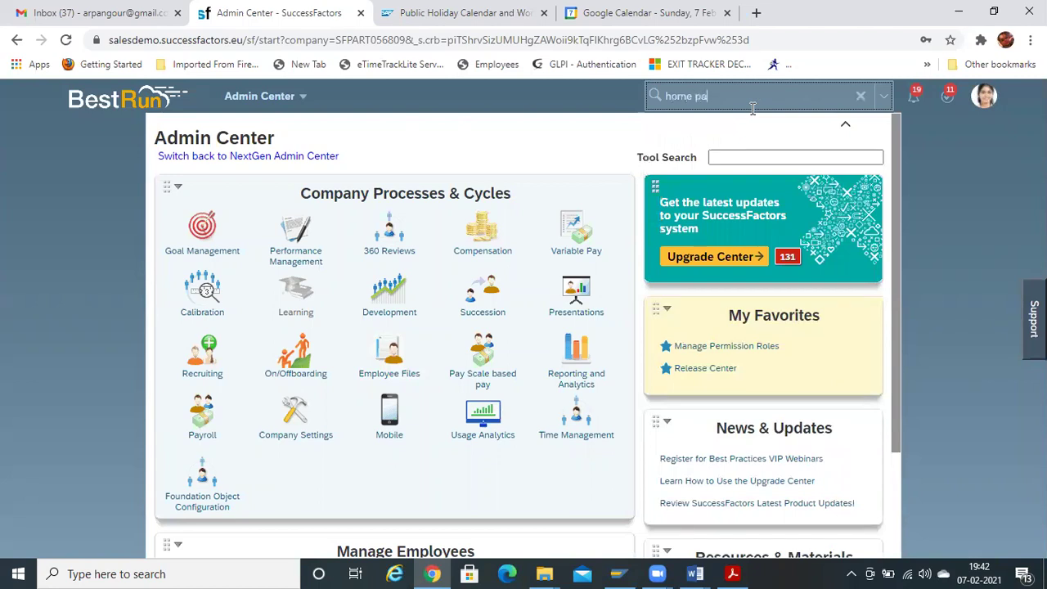
text(ge)
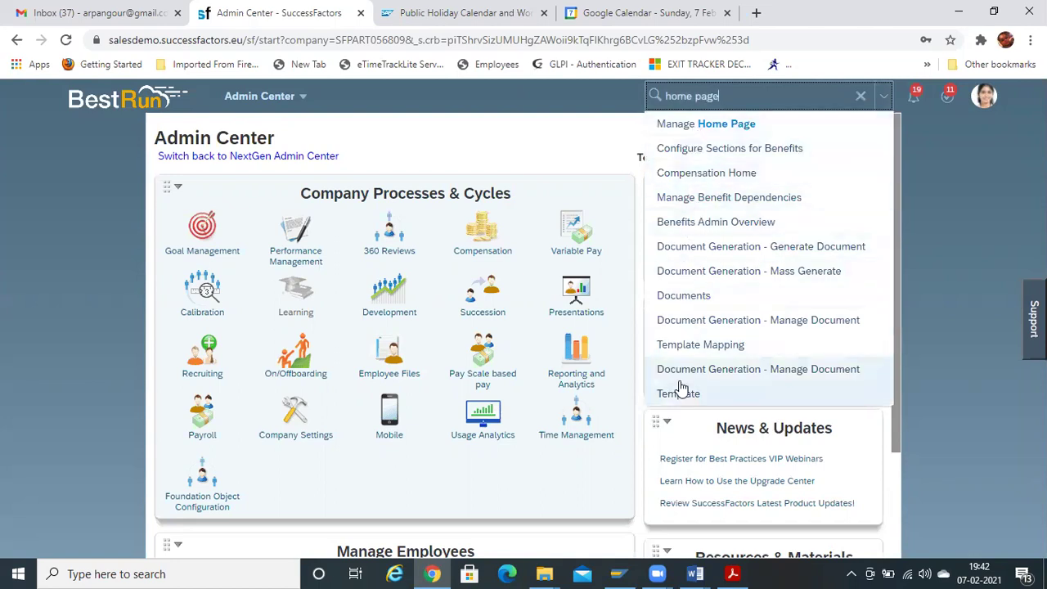
click(701, 123)
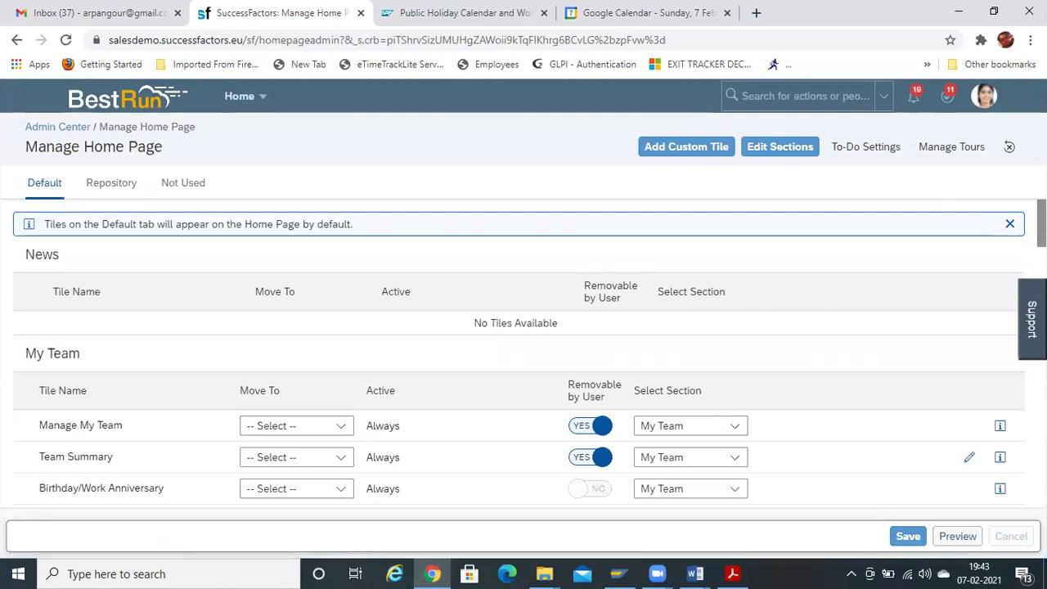
Examine the default home page tiles by section, from News and My Team through My Info and My Specialty to My Apps
scroll(524, 352, down, 2)
scroll(523, 351, up, 2)
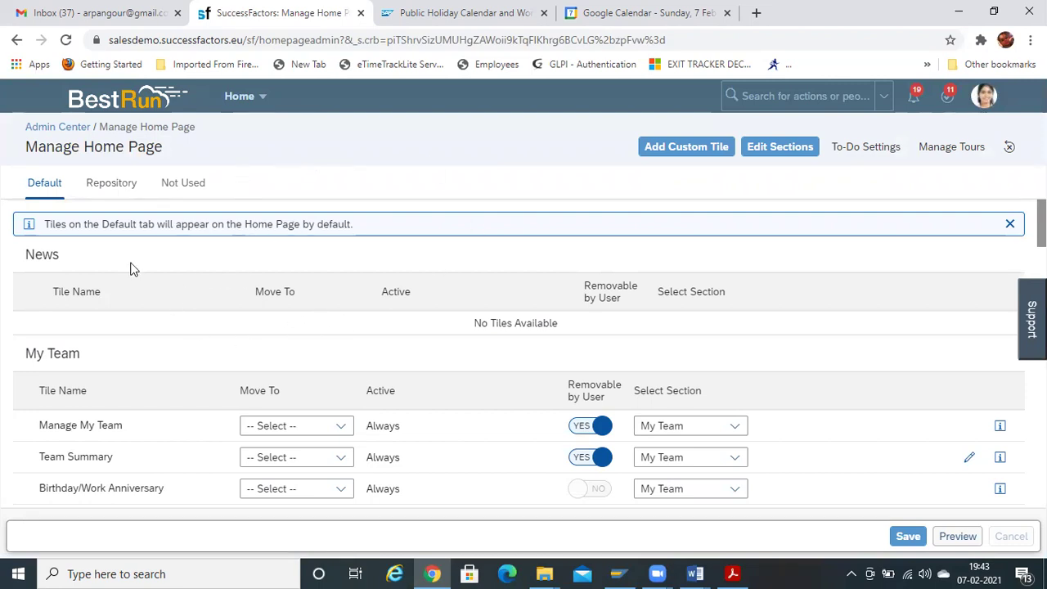
drag(24, 261, 72, 264)
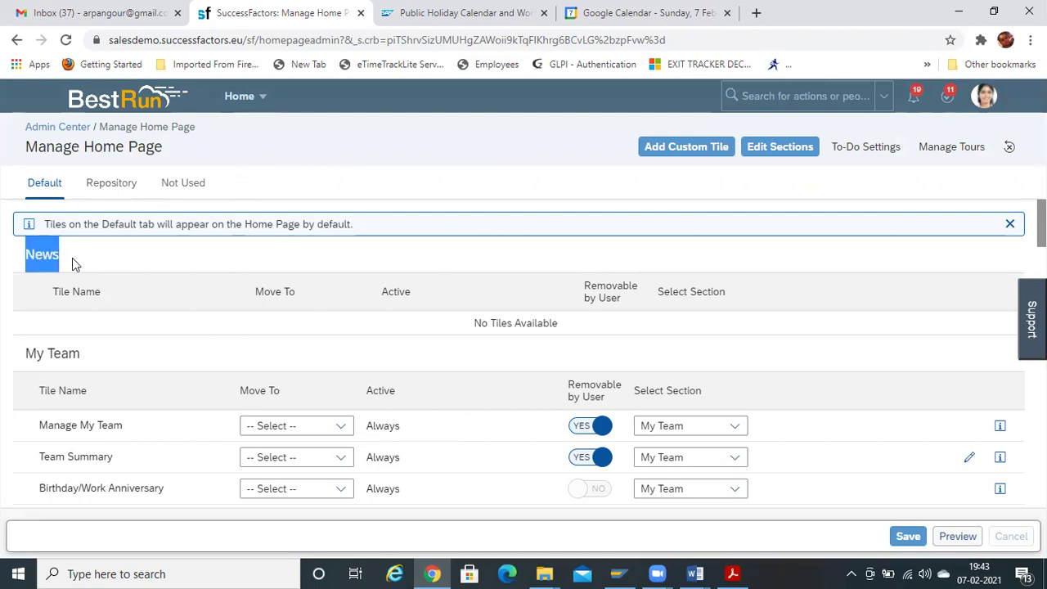
drag(16, 353, 81, 362)
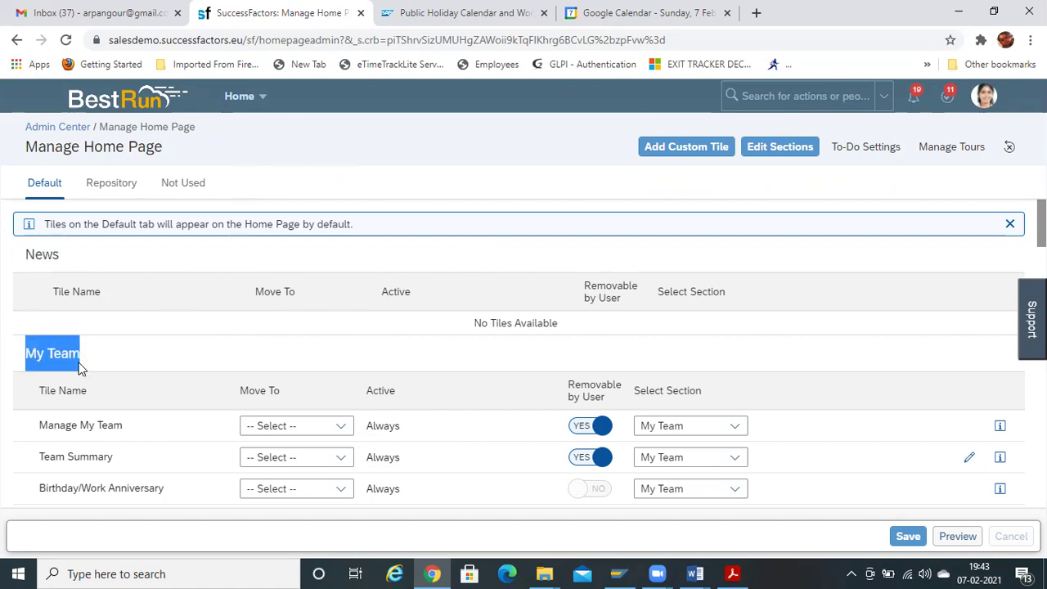
scroll(524, 368, down, 8)
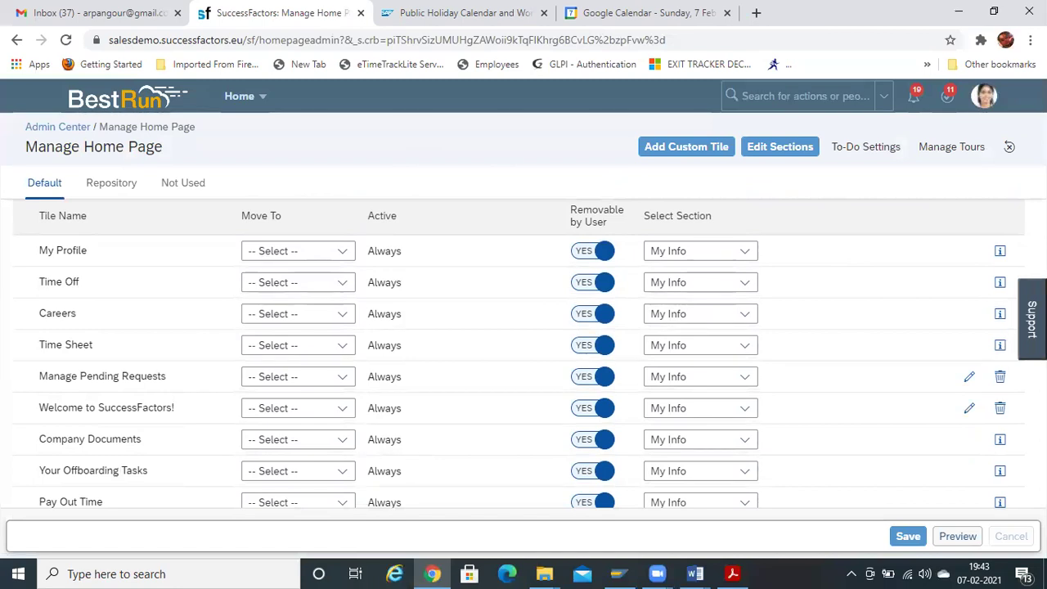
scroll(524, 368, up, 3)
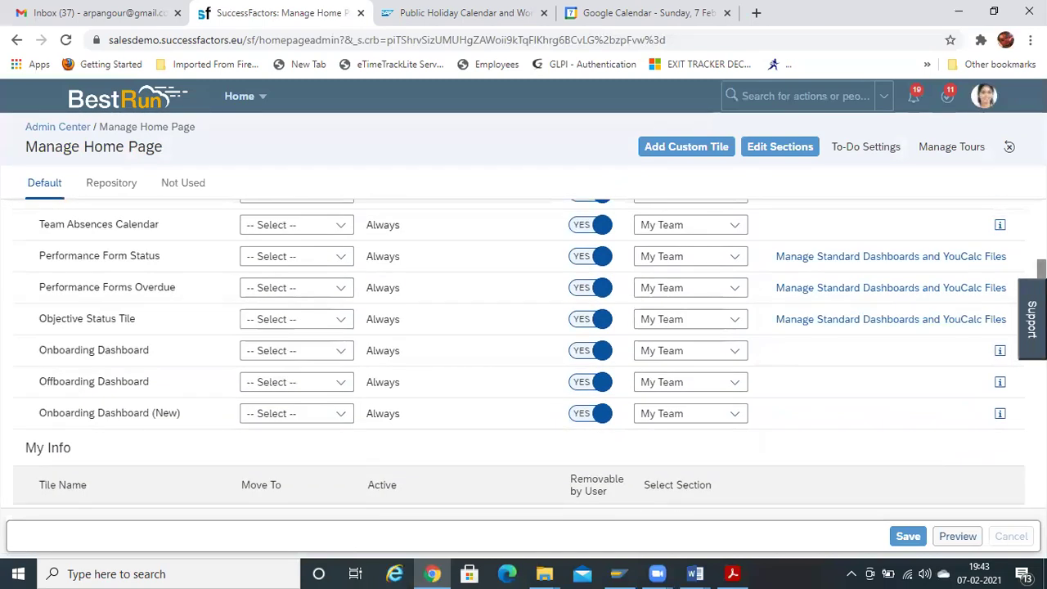
scroll(523, 352, up, 5)
scroll(524, 351, down, 6)
scroll(524, 351, down, 7)
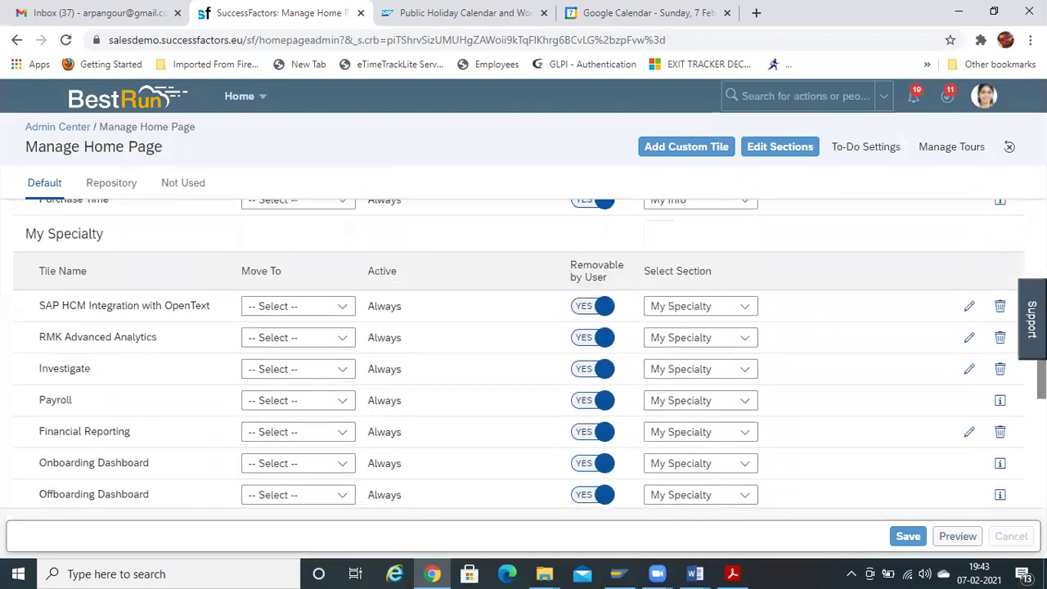
scroll(524, 352, down, 8)
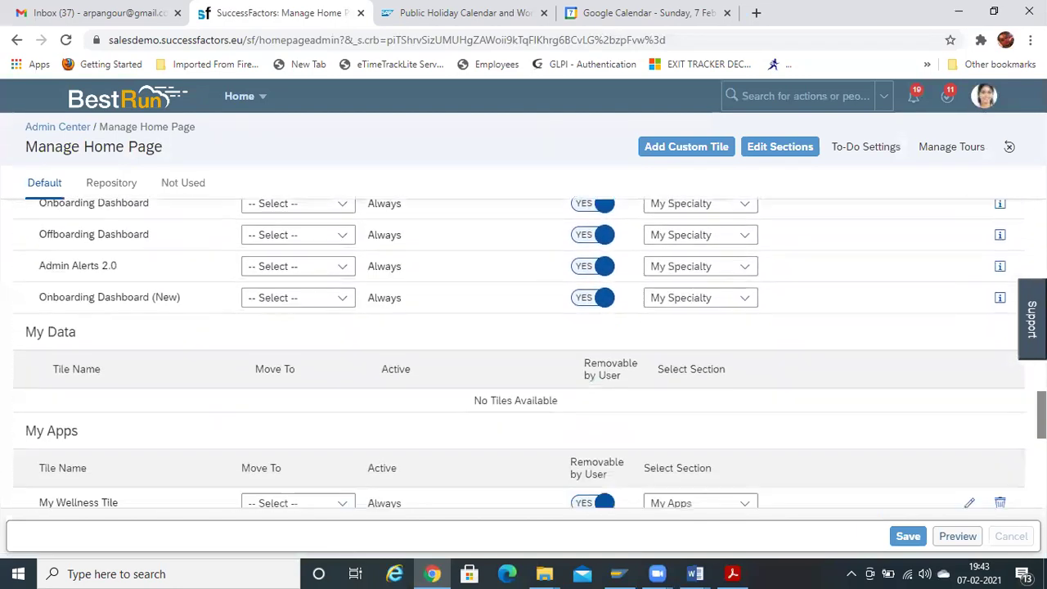
scroll(524, 352, up, 15)
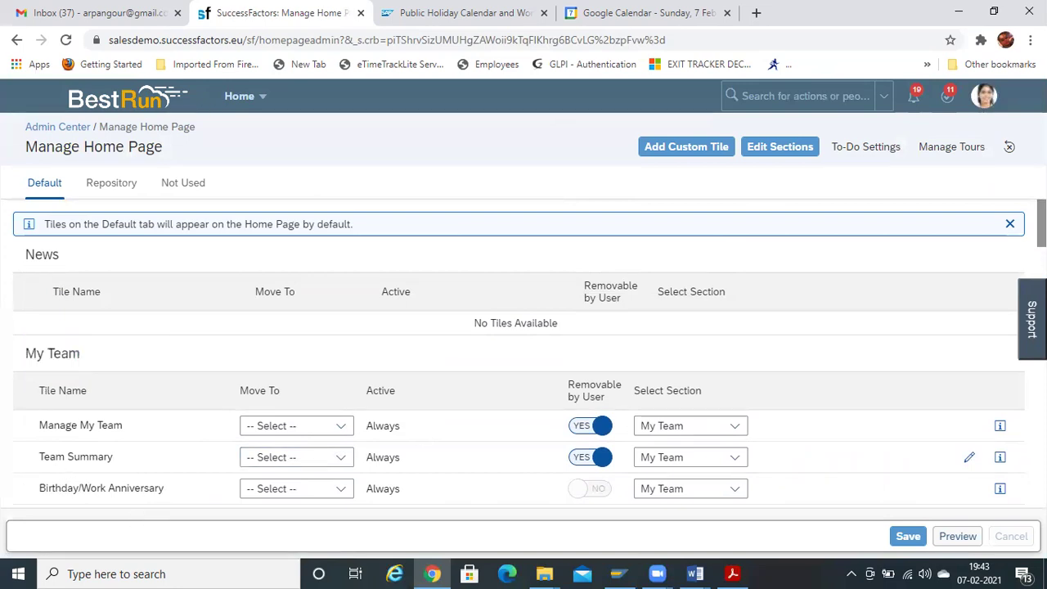
scroll(523, 352, down, 6)
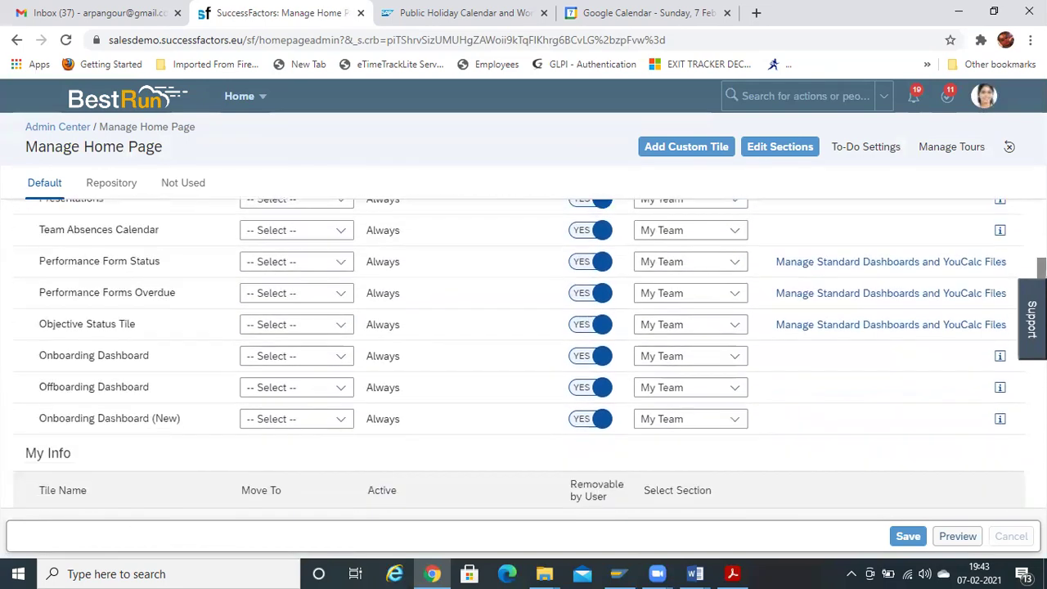
scroll(523, 352, up, 8)
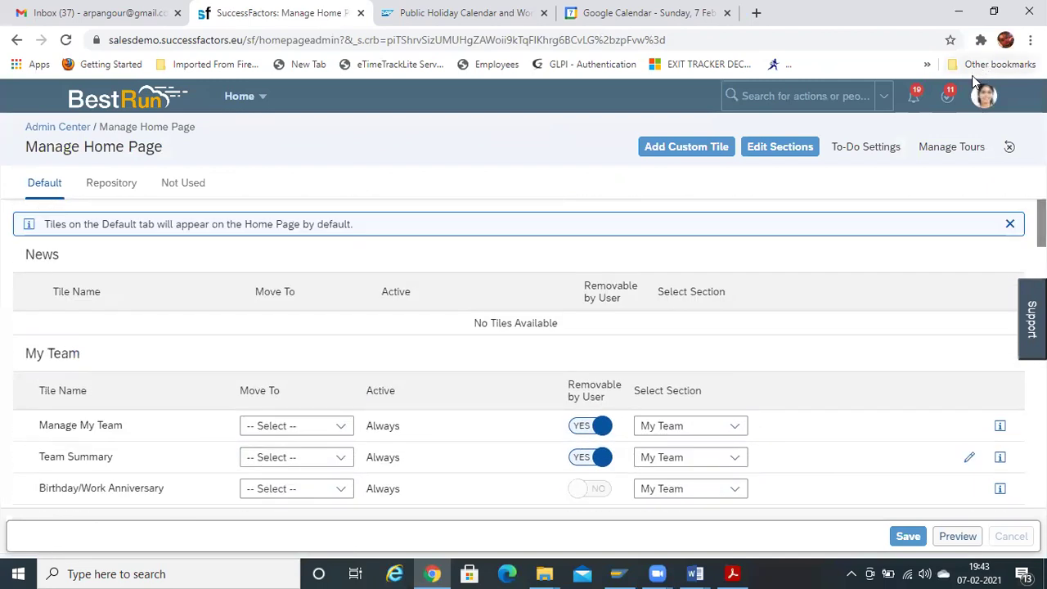
Leave Manage Home Page and go to the Home module
click(984, 98)
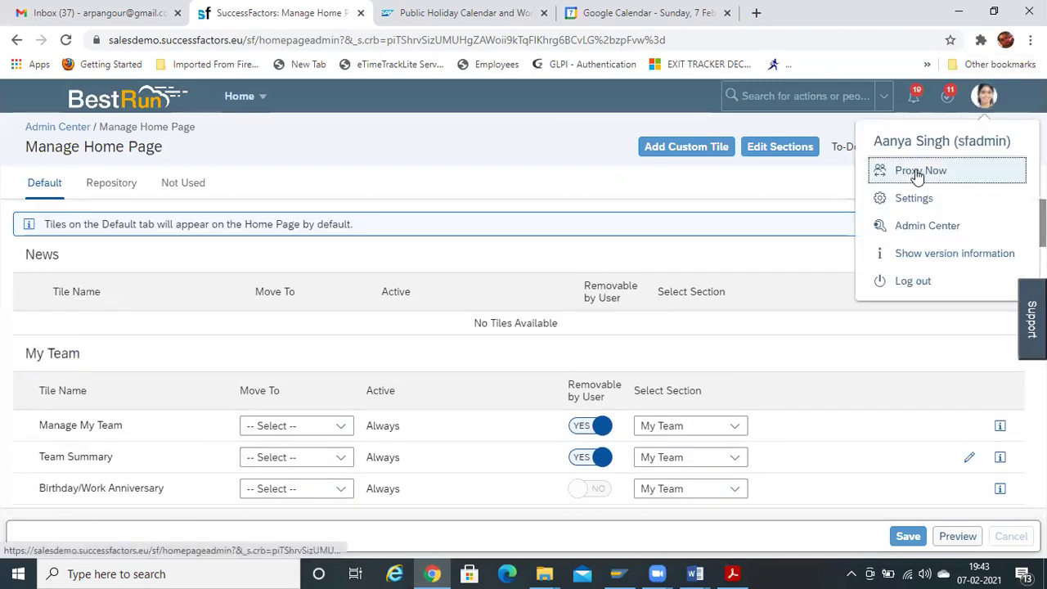
click(241, 97)
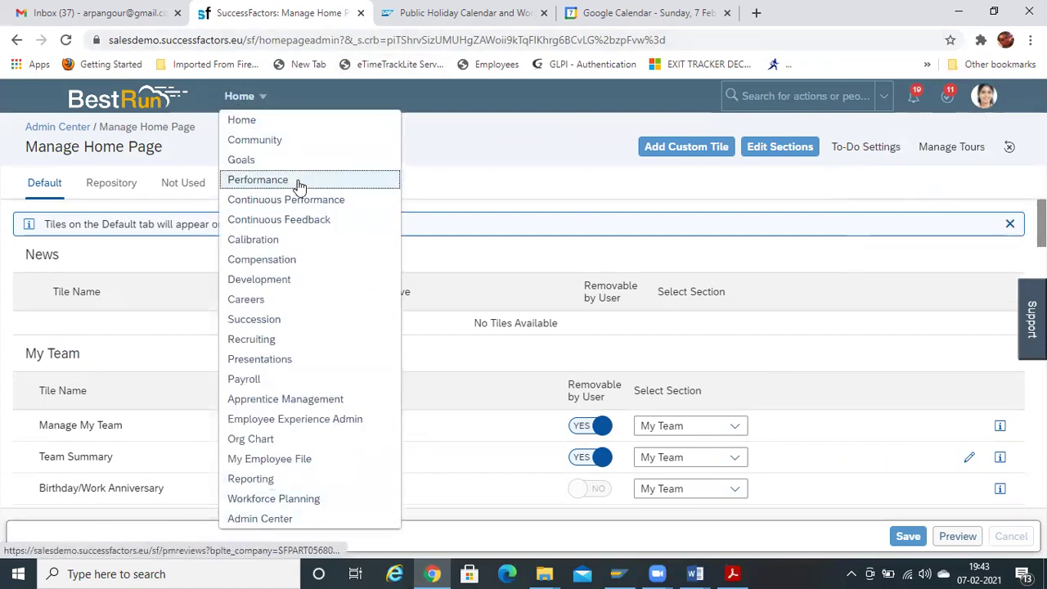
click(260, 122)
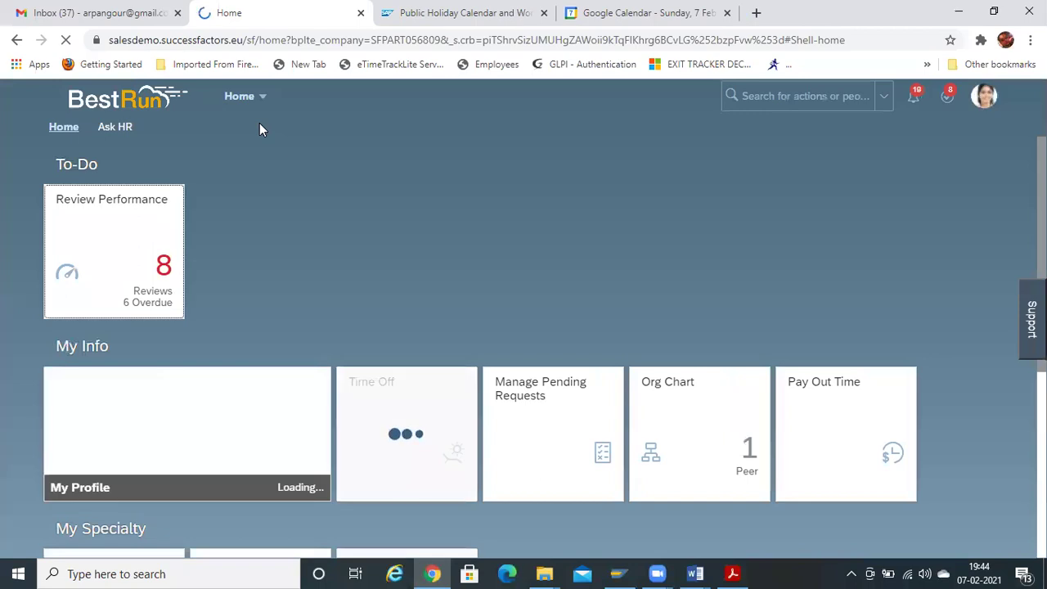
Look over the home page's tile sections from To-Do to My Apps, along with the module and profile options
click(258, 95)
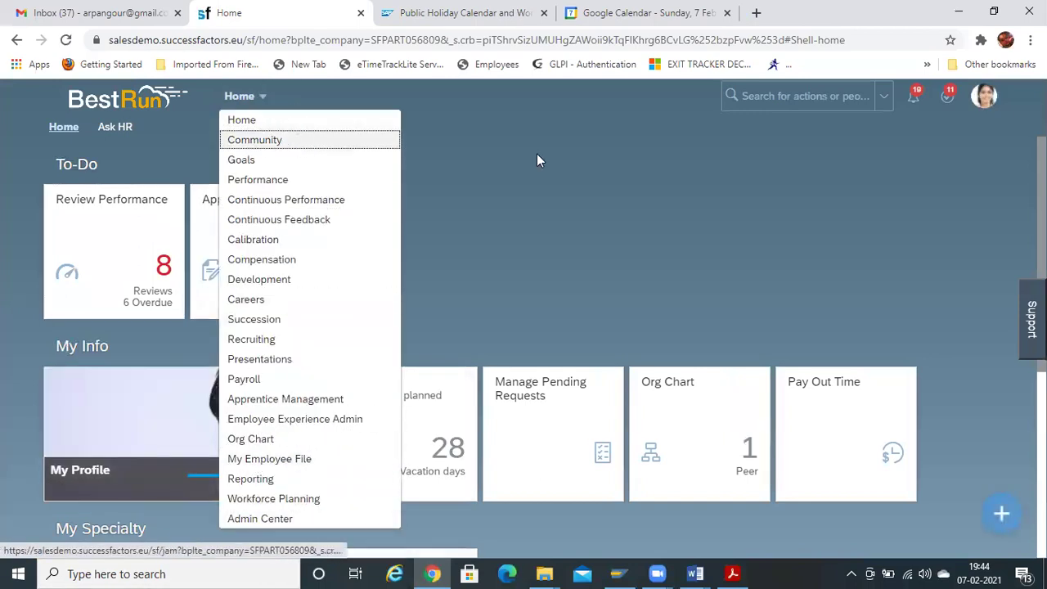
click(565, 241)
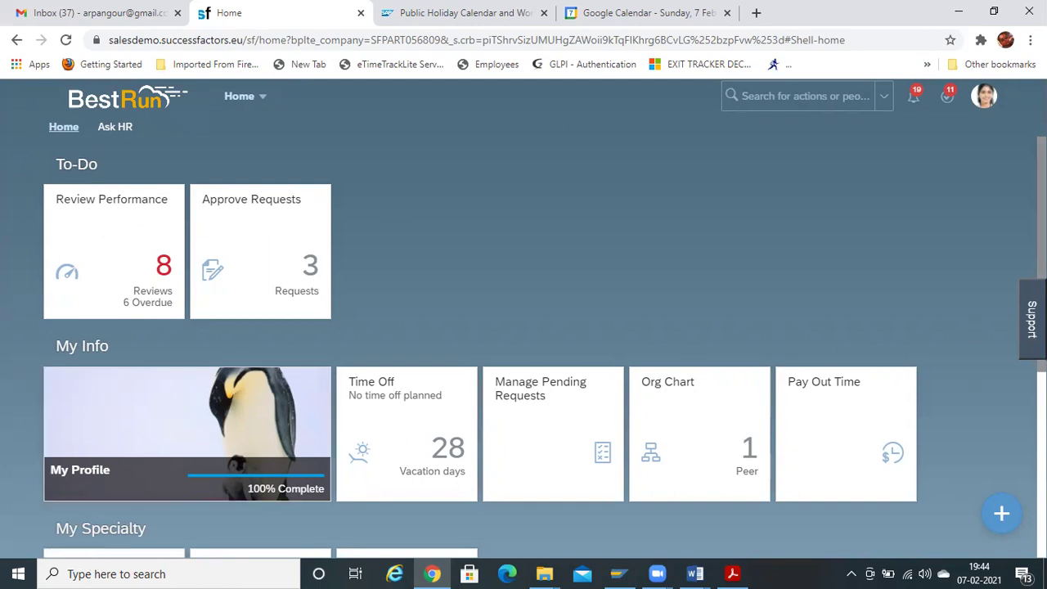
scroll(138, 528, down, 3)
scroll(137, 529, down, 2)
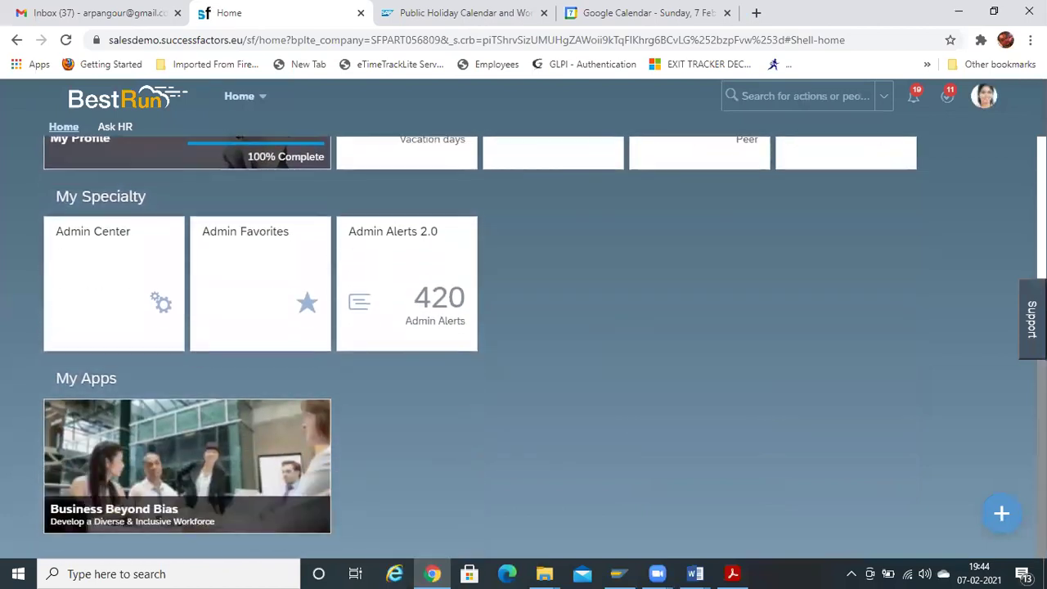
scroll(523, 328, up, 4)
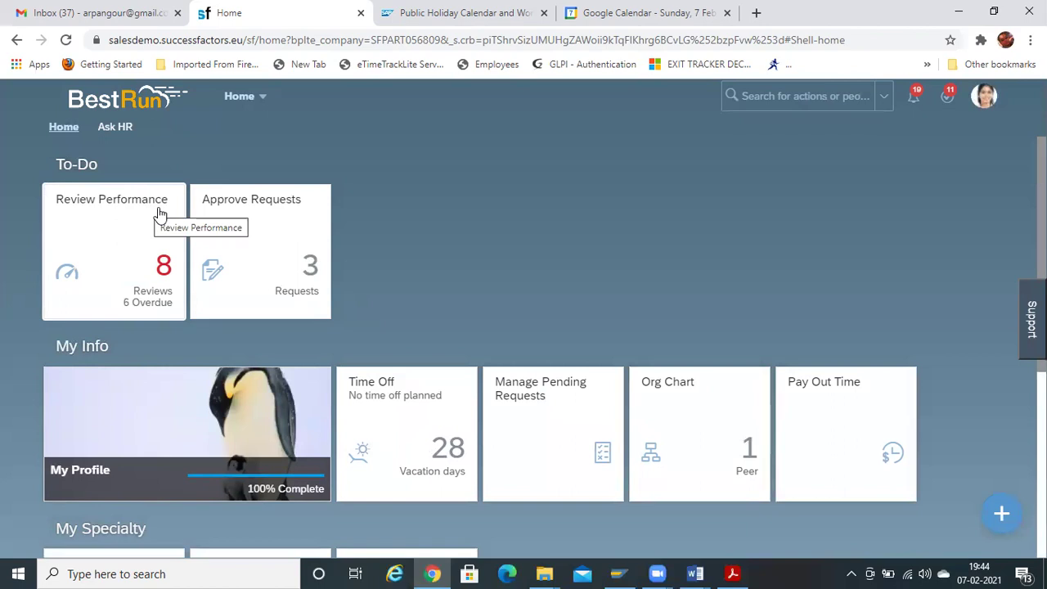
click(986, 97)
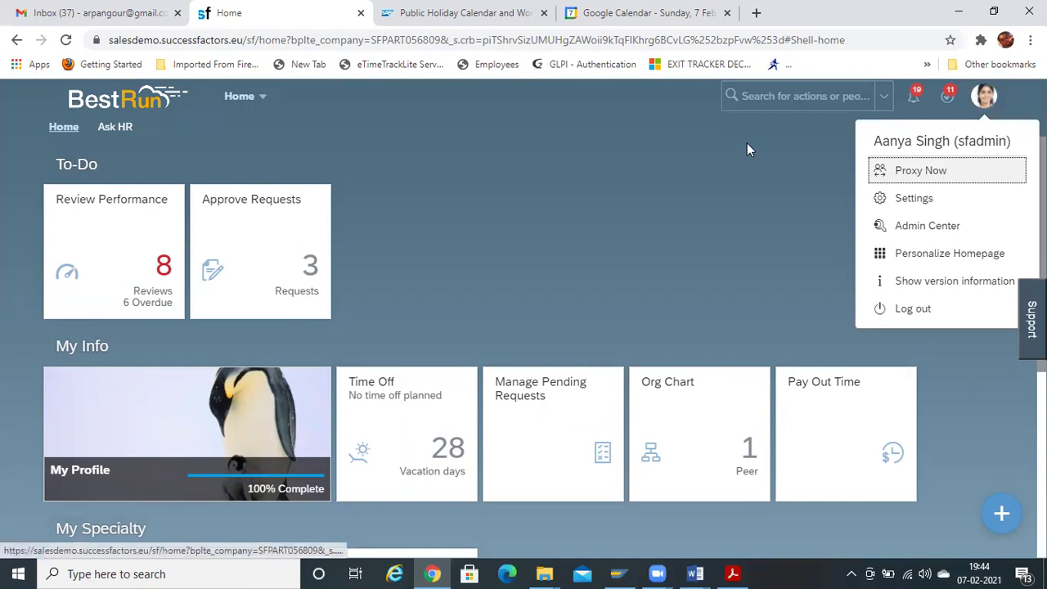
click(704, 144)
Search the available actions for "manage home" and open Manage Home Page
click(761, 87)
text(manage)
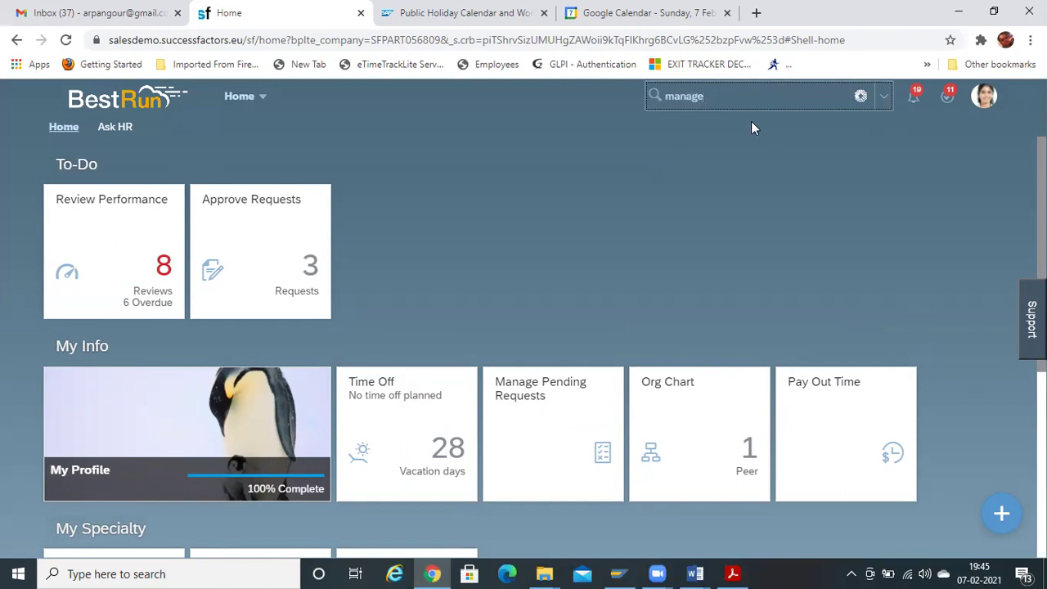
click(733, 96)
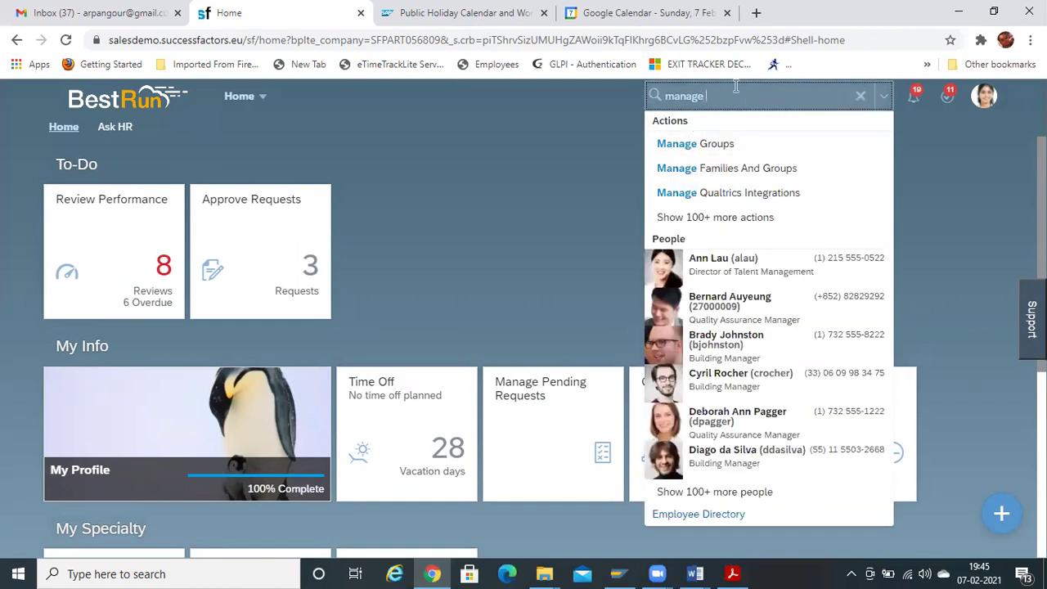
text(home)
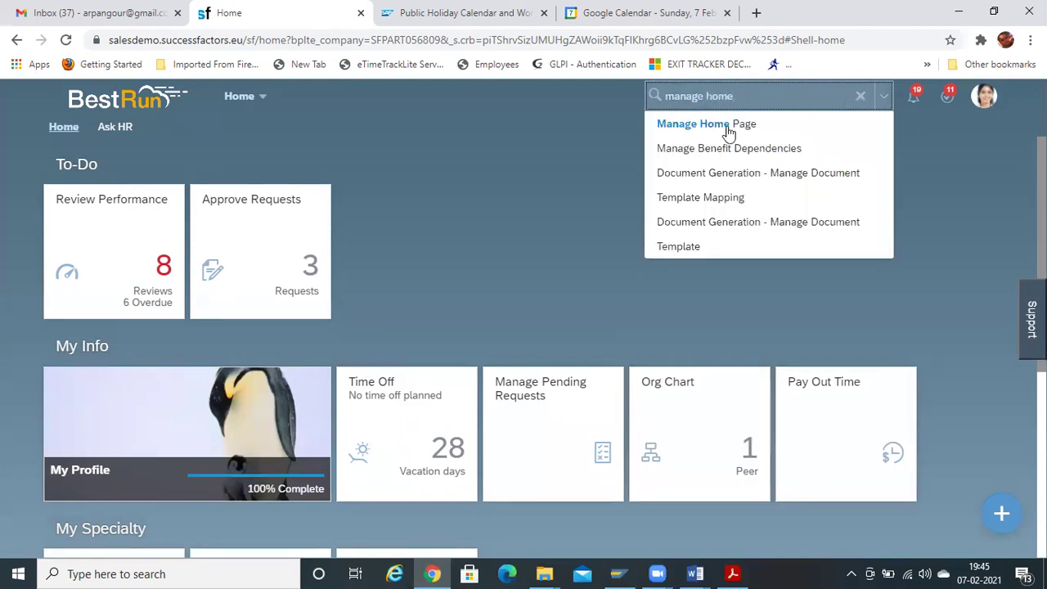
click(725, 129)
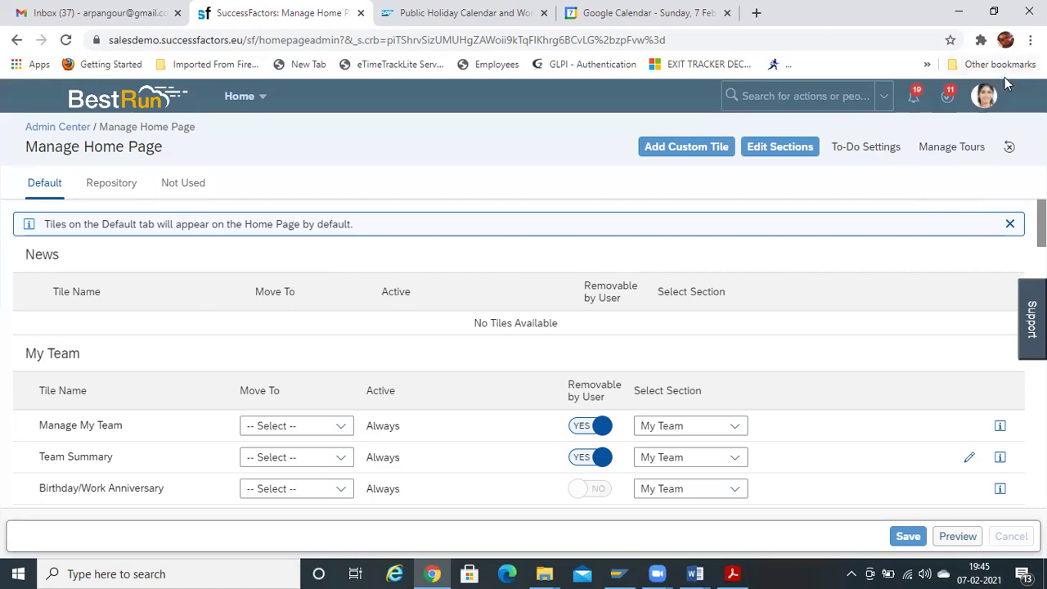
Return to the Home module and open Personalize Homepage to show the Tile Catalog
click(986, 96)
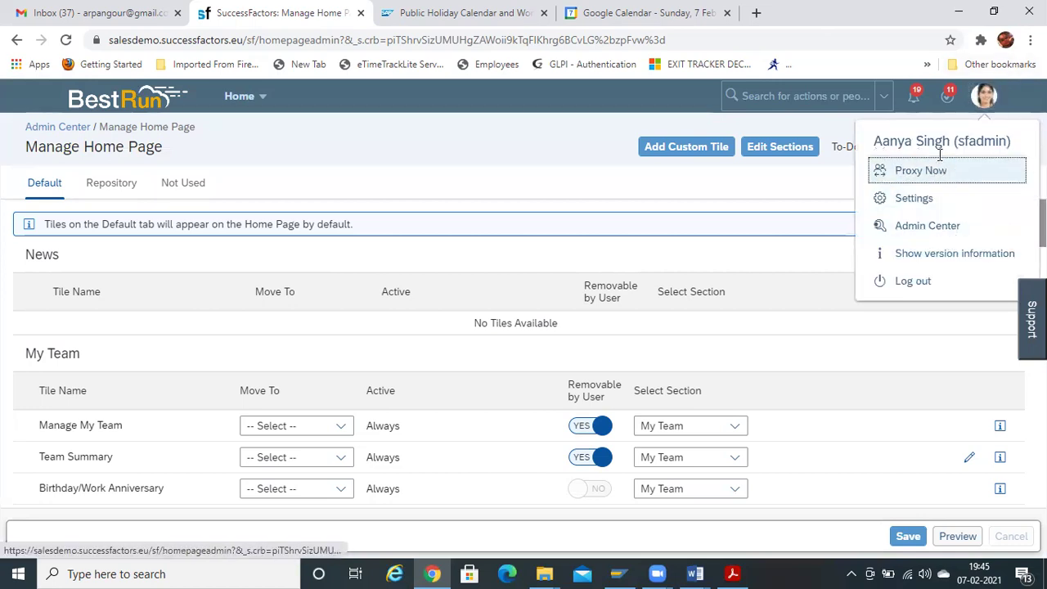
click(234, 100)
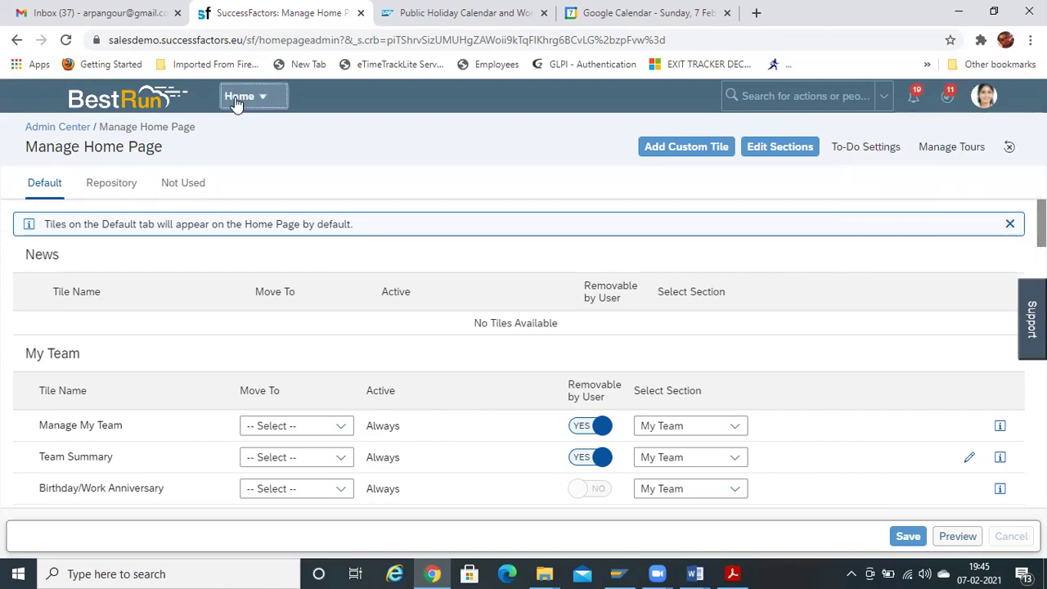
click(234, 125)
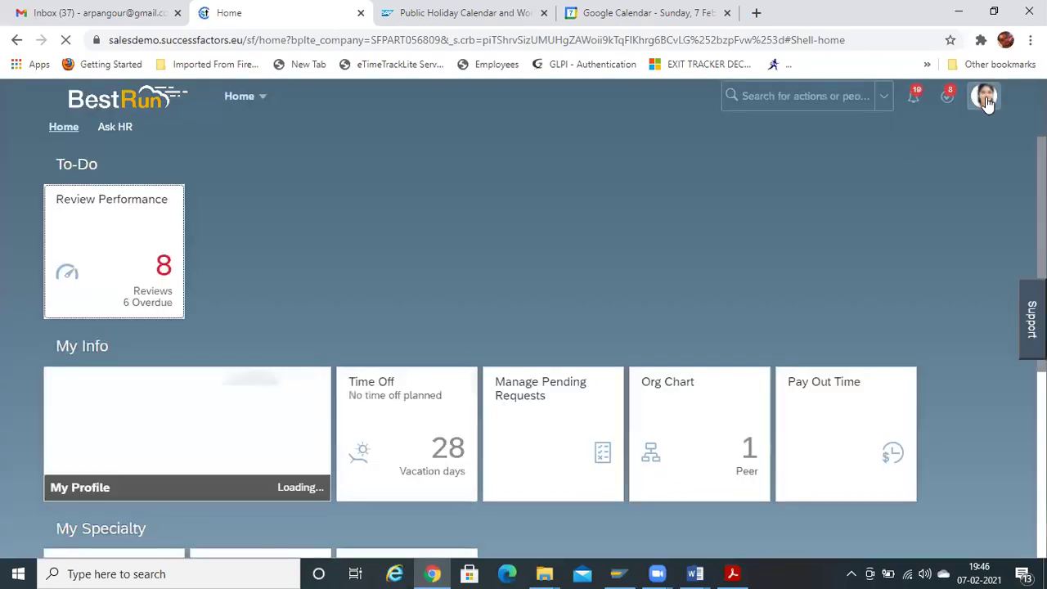
click(986, 99)
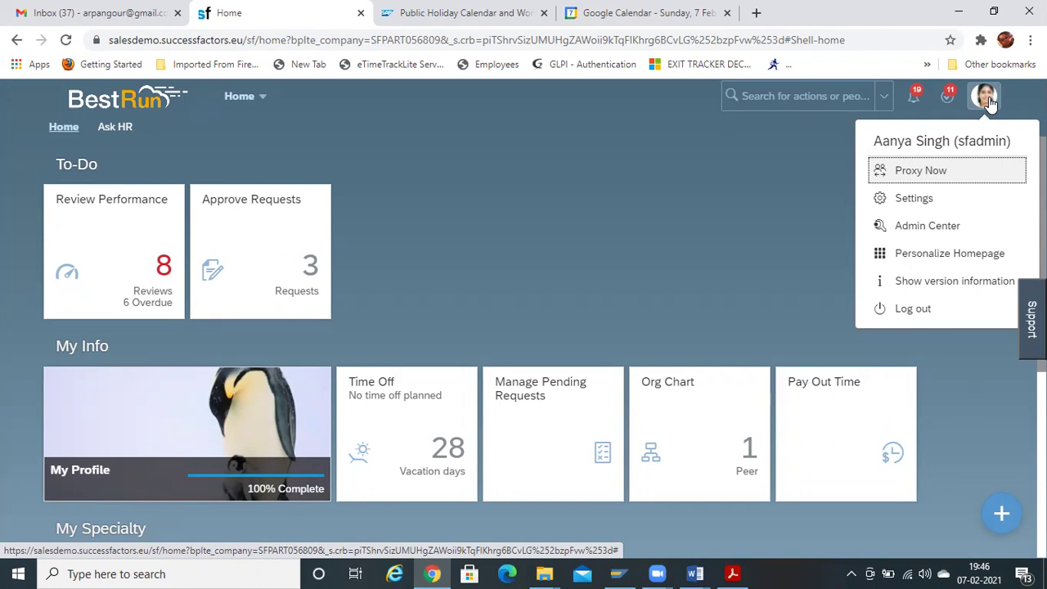
click(922, 259)
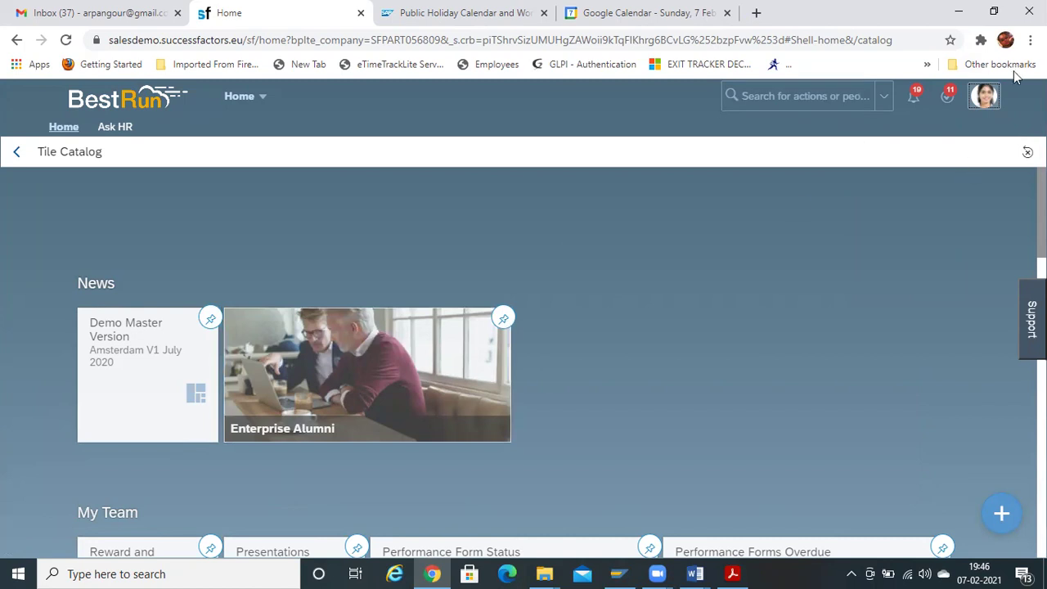
Look over the profile options available from the Tile Catalog and close them
click(1000, 99)
key(Up)
key(Up)
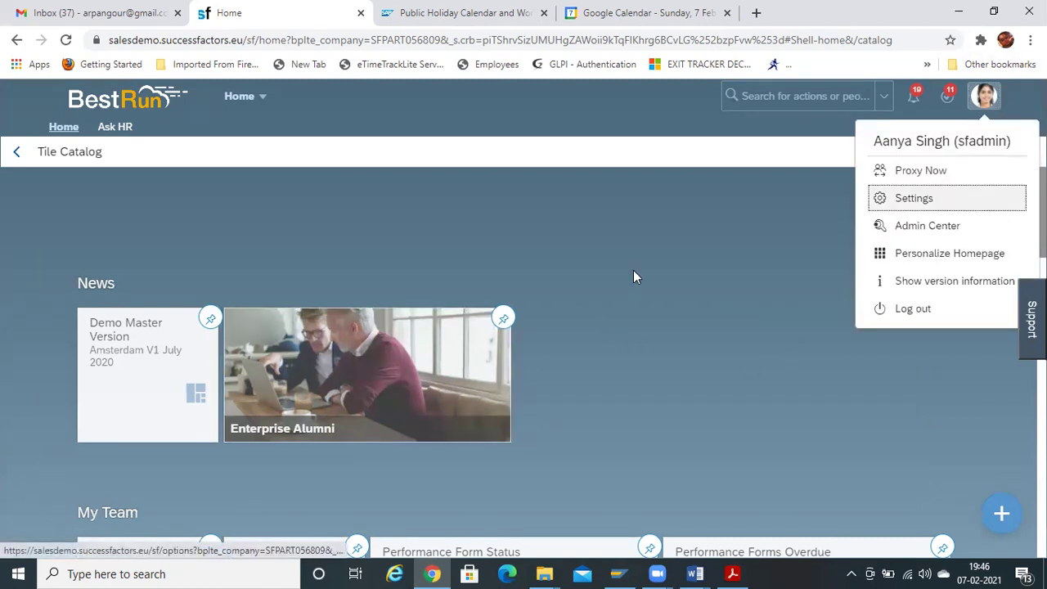
click(600, 269)
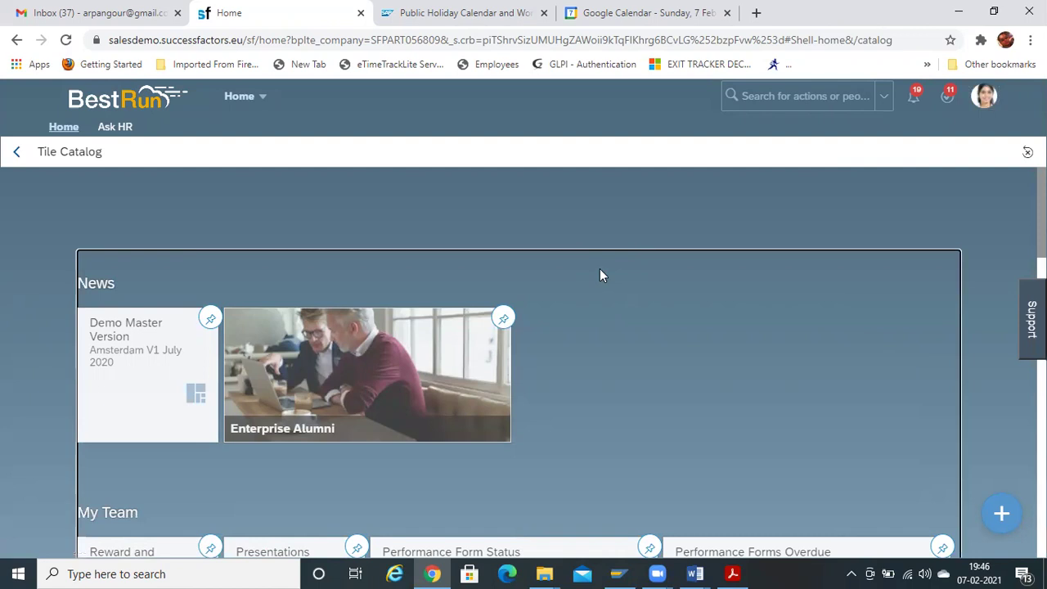
Find Manage Home Page with an action search for "manage home" and open its default tile list
click(803, 93)
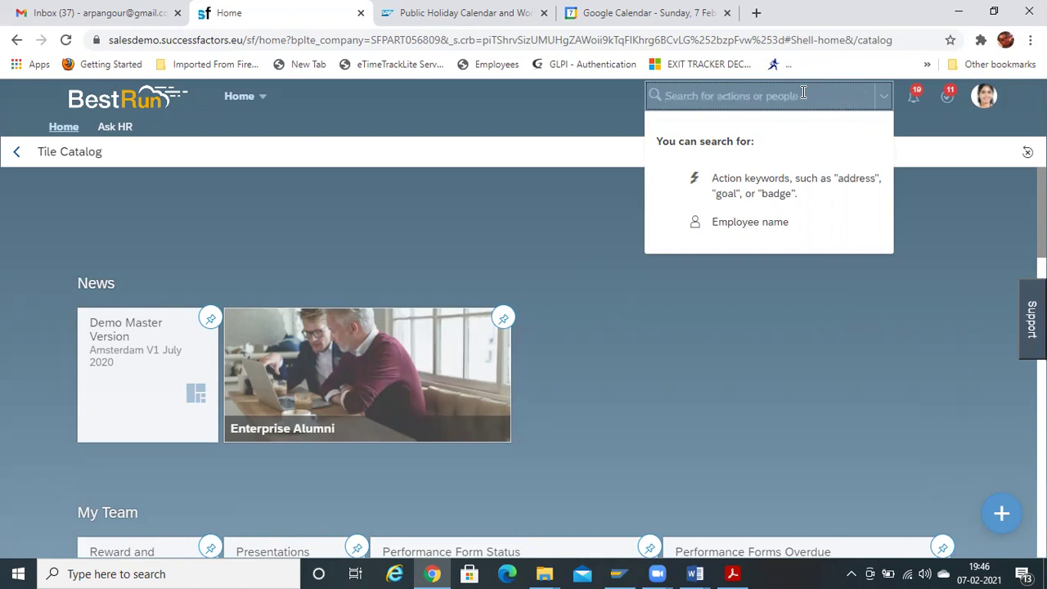
text(manag)
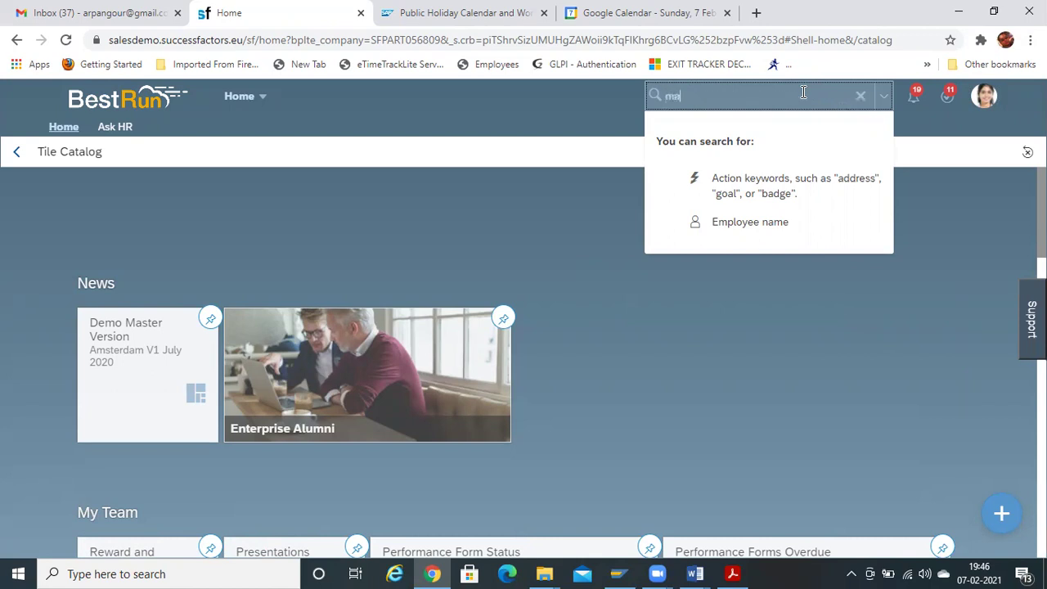
text(home)
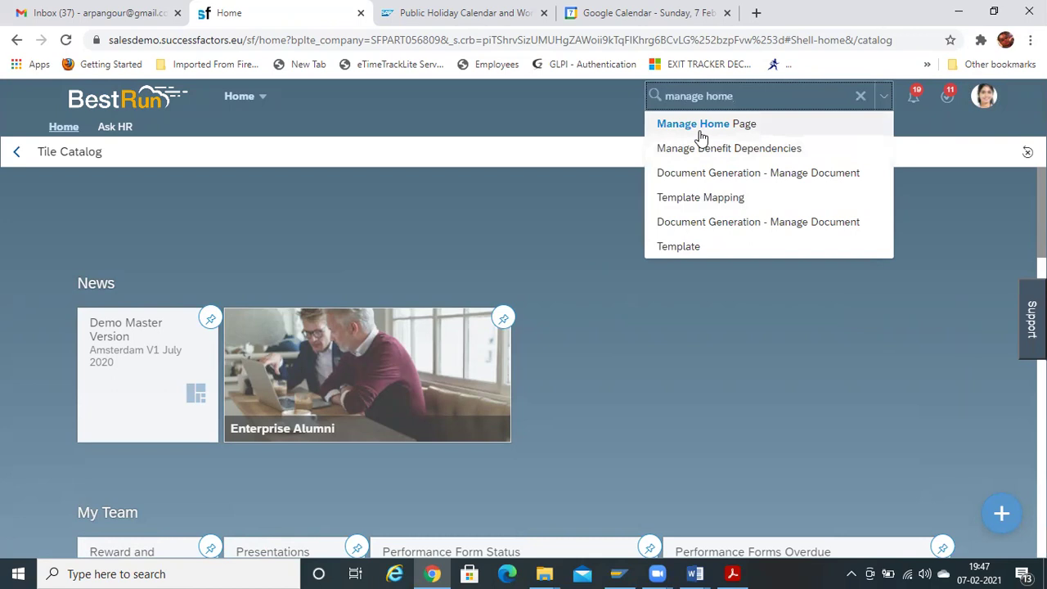
click(701, 131)
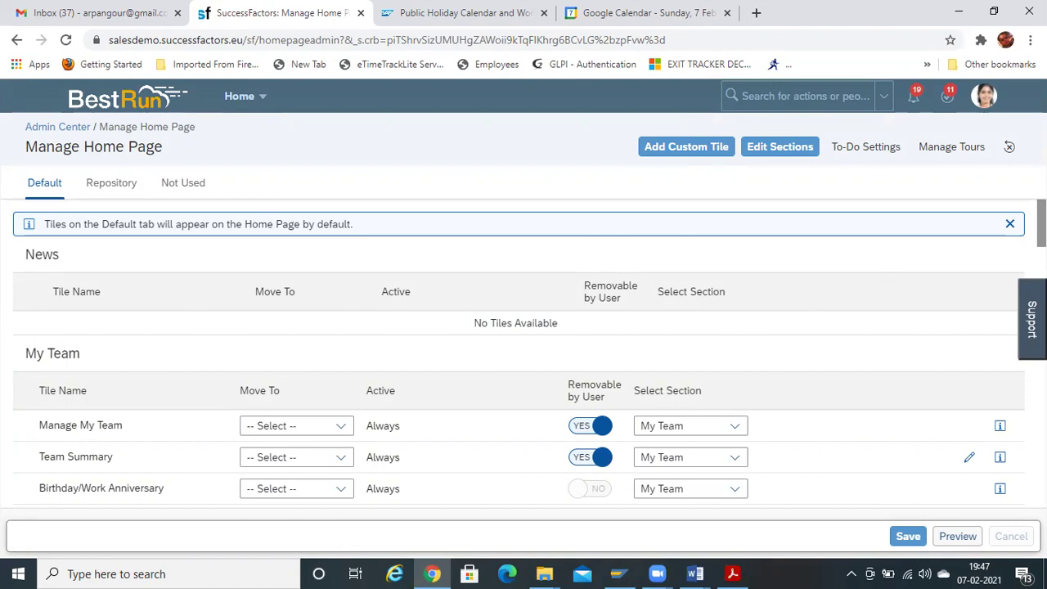
scroll(524, 351, down, 2)
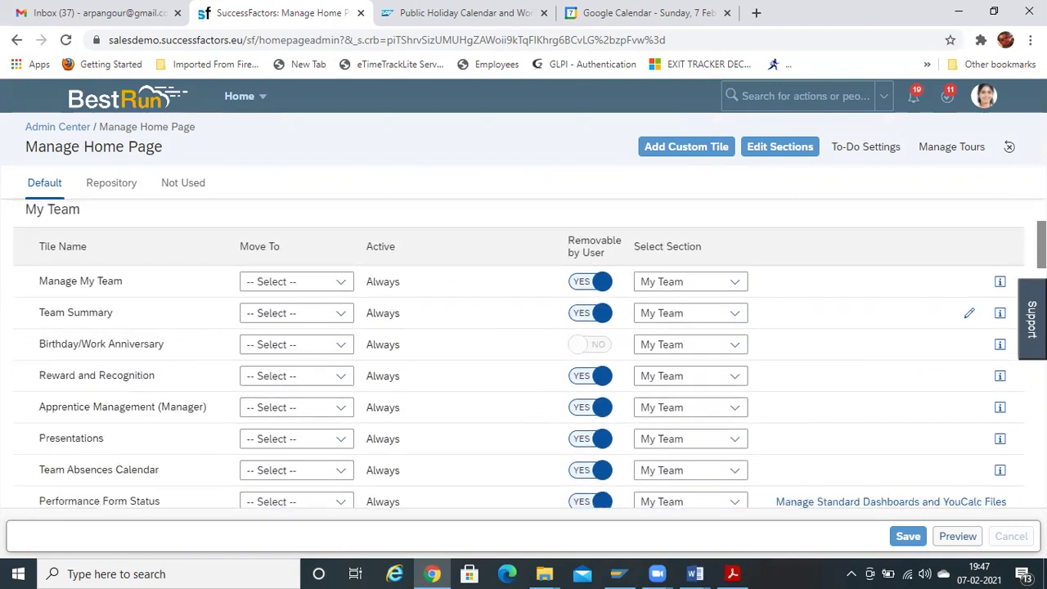
scroll(523, 352, up, 2)
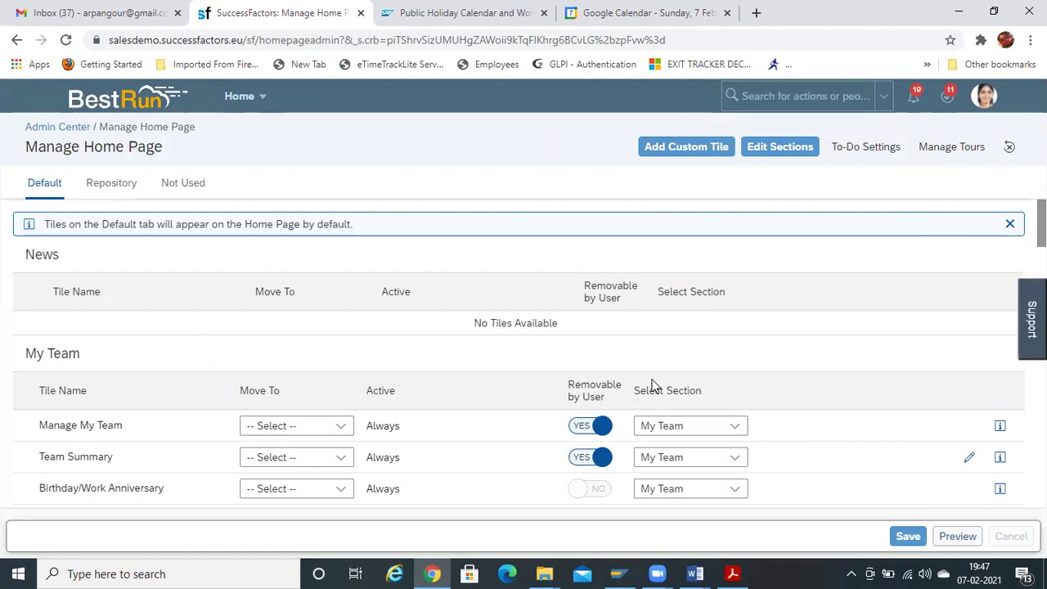
Switch to Word, create a blank document and enter "US" as its first line
mouse_move(690, 573)
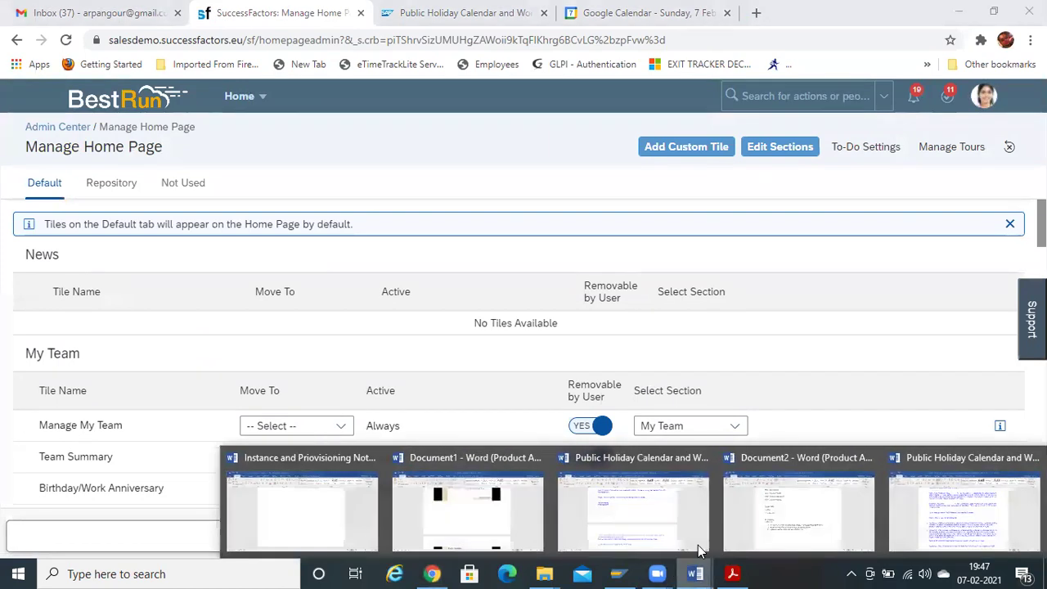
click(982, 510)
key(ctrl+n)
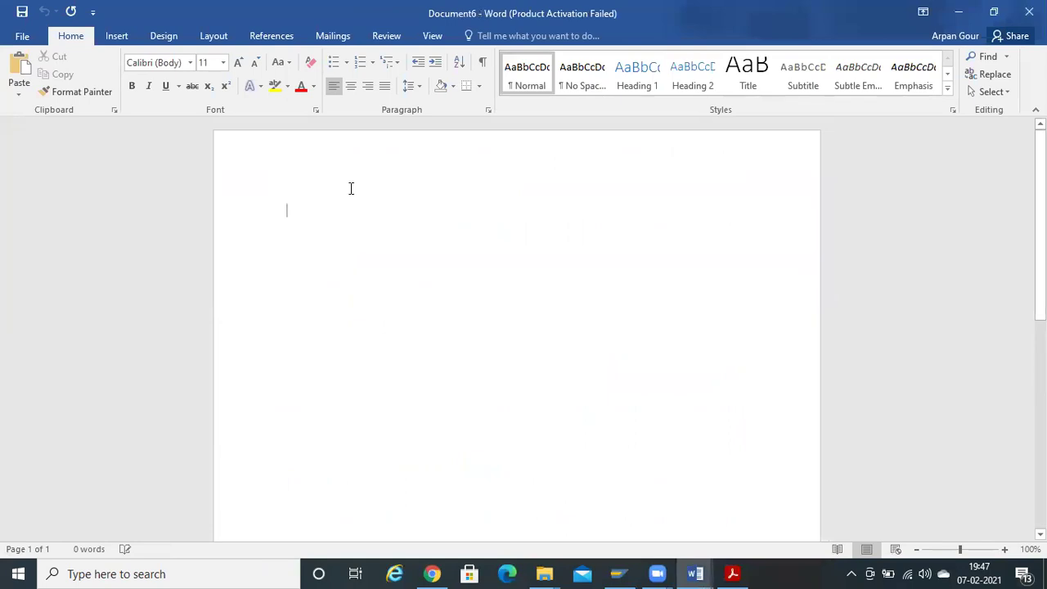
text(us’)
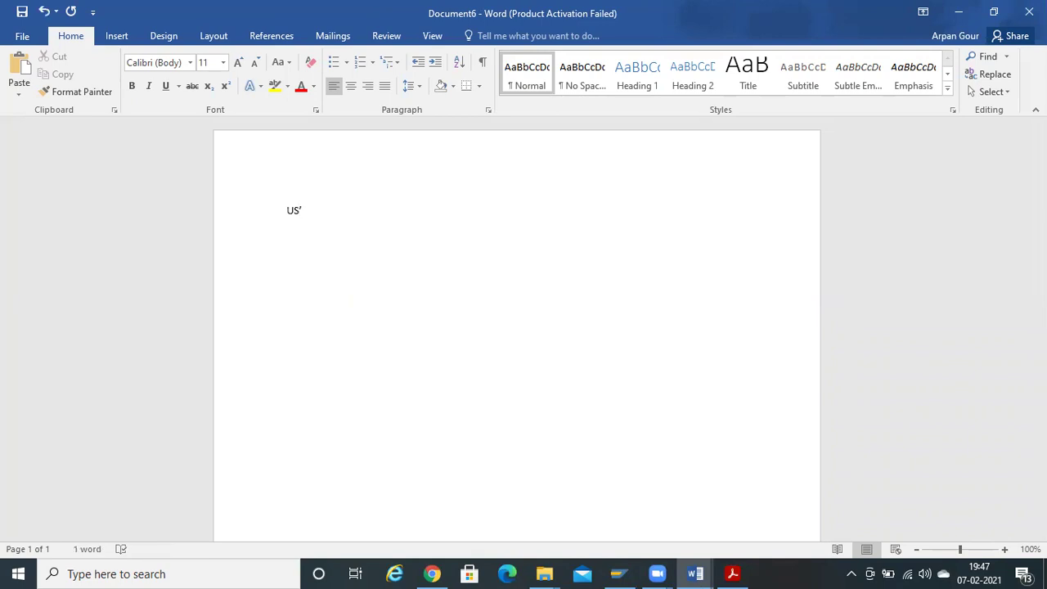
key(BackSpace)
Add the tile requirements below US: "Tile Name: Welcome time", "Section: News" and a Link line for the intranet
text(Tile )
text(")
text(Nam)
text(e: Wel)
text(come)
text( tim)
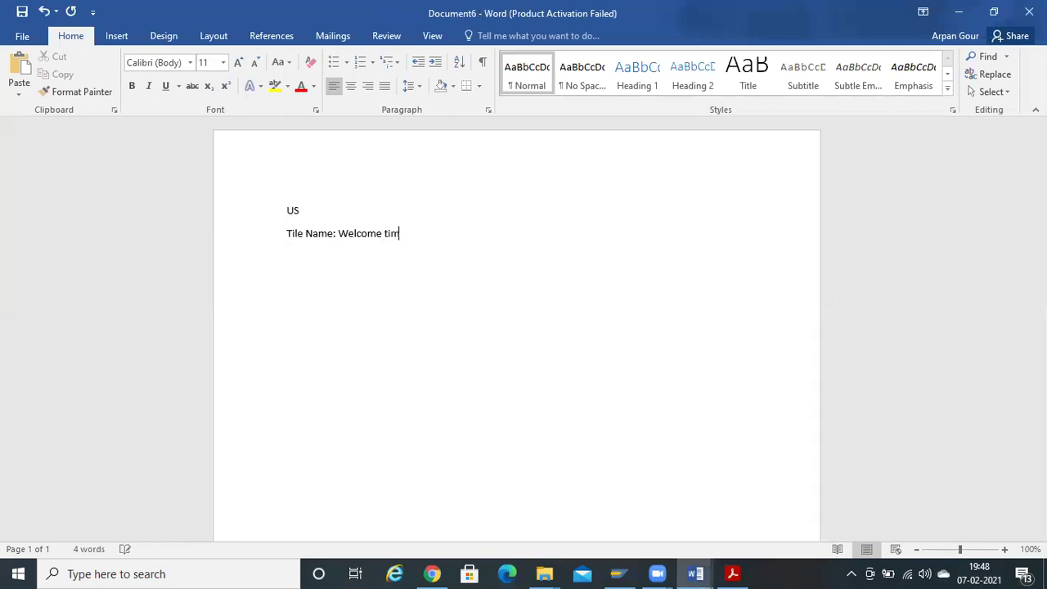
text(eection: New)
key(alt+Tab)
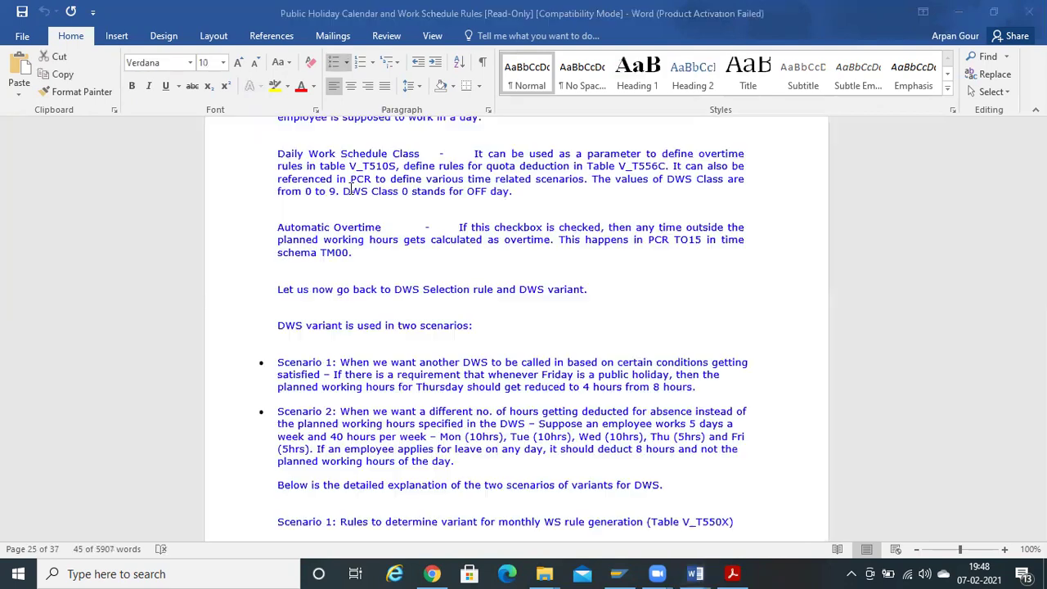
key(alt+Tab)
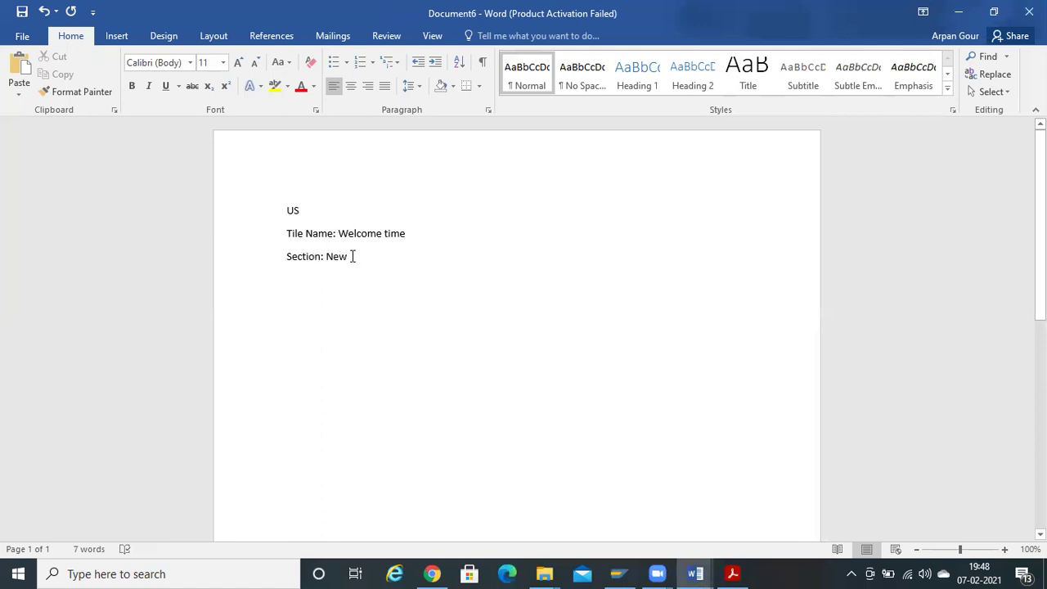
text(s)
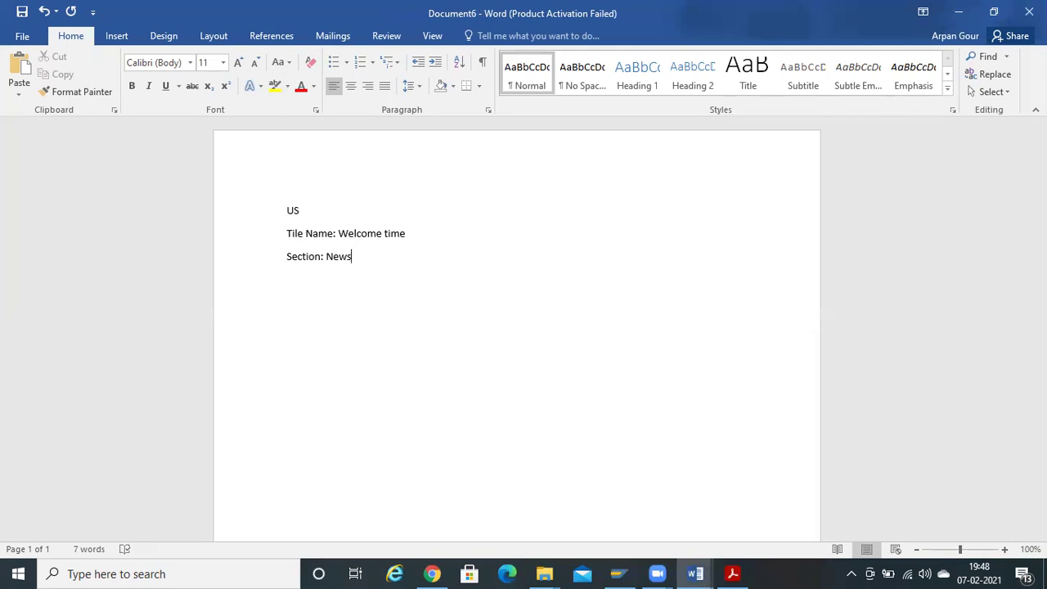
text(Link Intrane)
Switch back to Manage Home Page in Chrome and review the default tiles from News through My Team to My Info
key(alt+Tab)
key(alt+Tab)
key(alt+Tab)
key(alt+Tab)
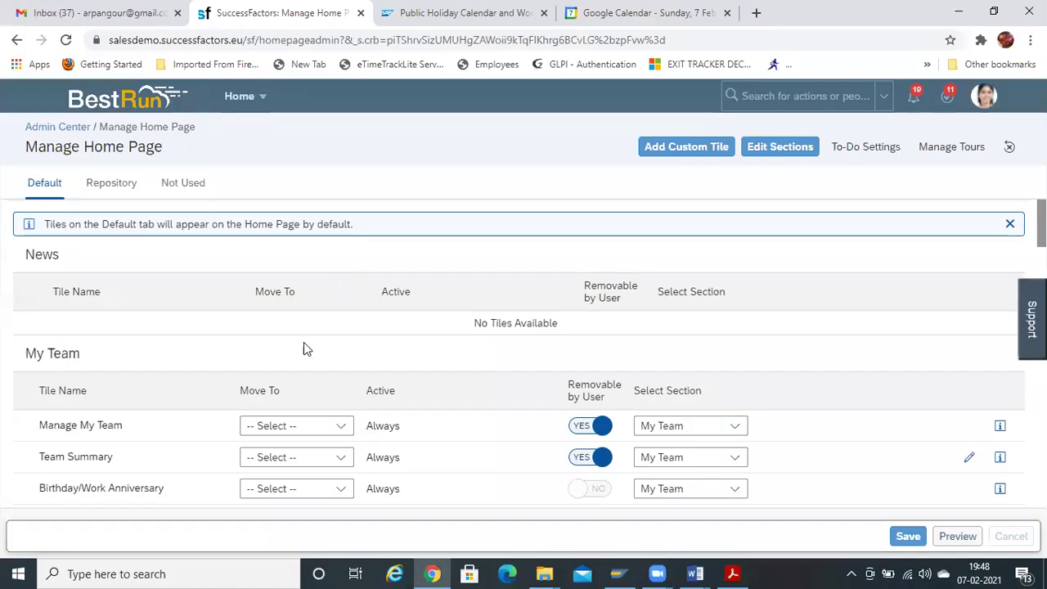
key(alt+Tab)
key(alt+Tab)
click(46, 187)
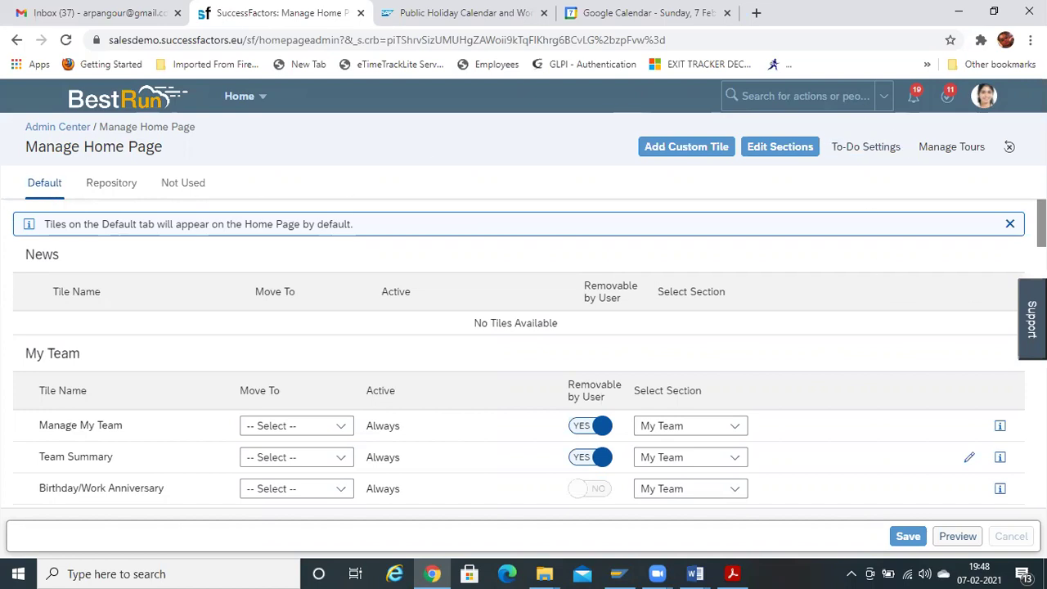
scroll(524, 354, down, 2)
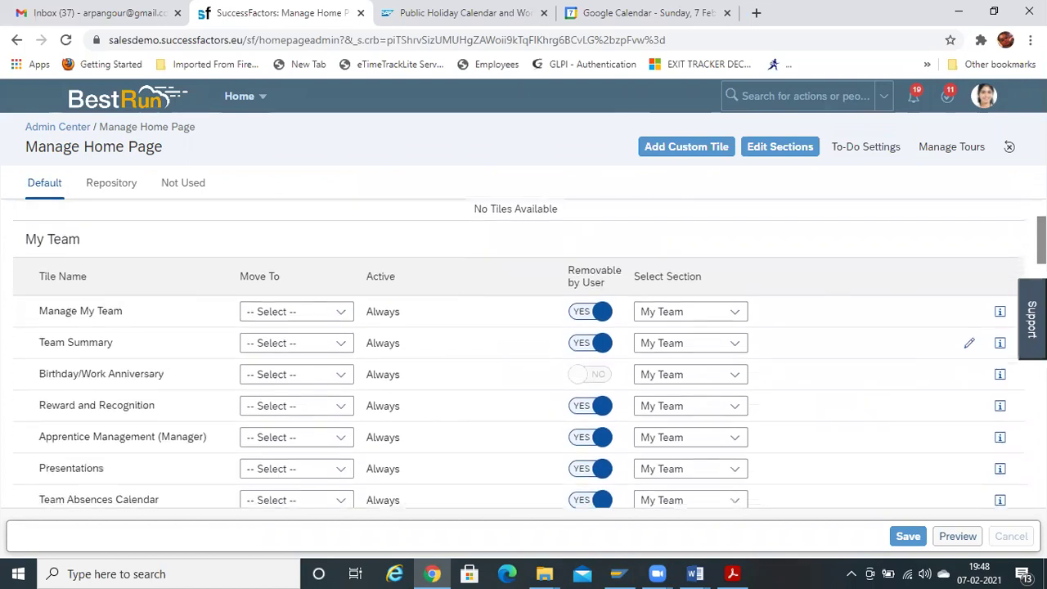
scroll(524, 353, up, 2)
double_click(37, 185)
double_click(46, 184)
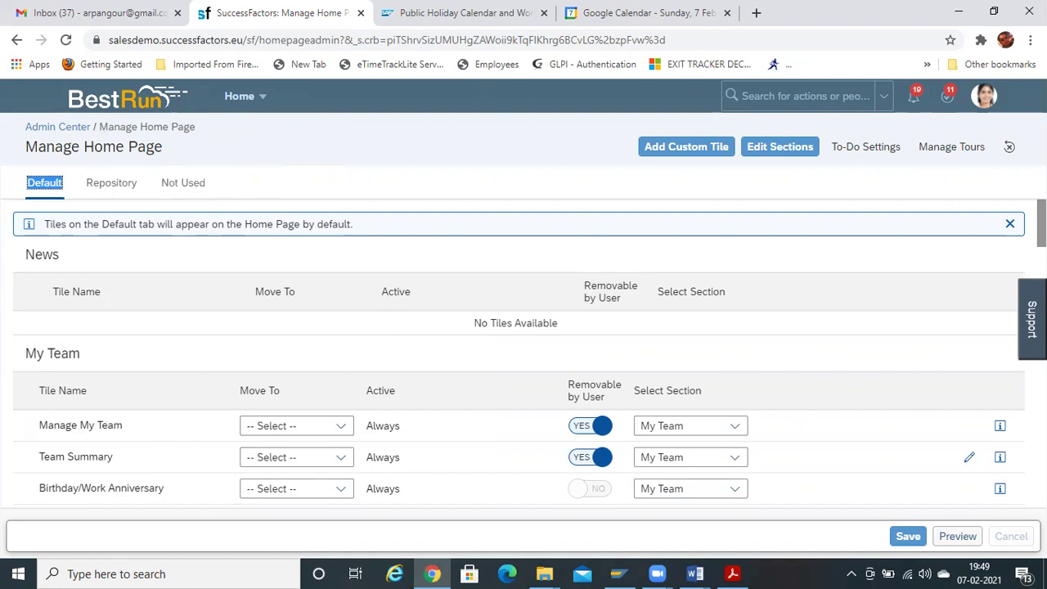
scroll(524, 352, down, 7)
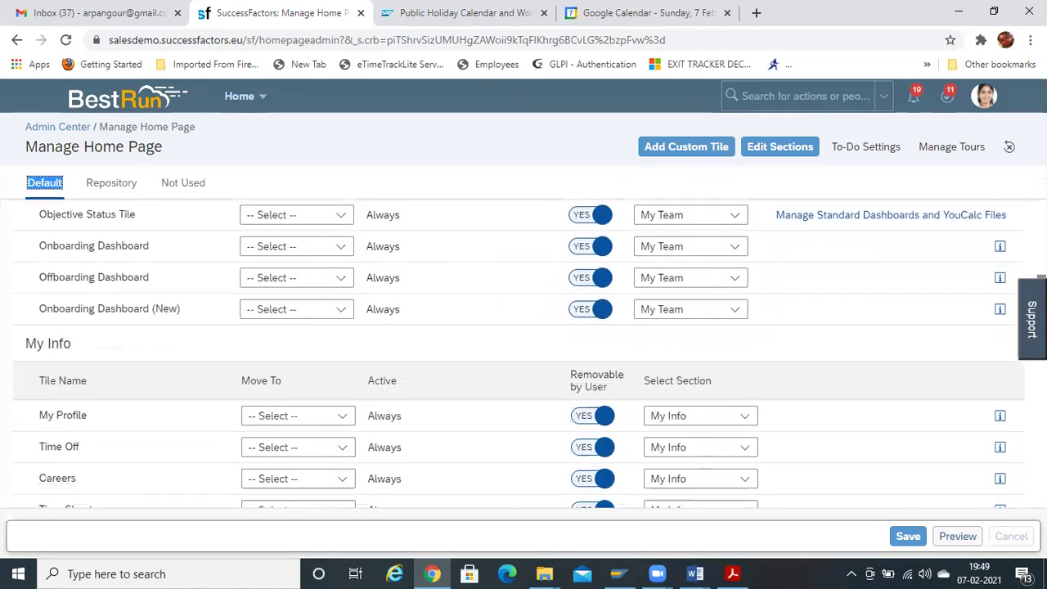
drag(1041, 304, 1042, 223)
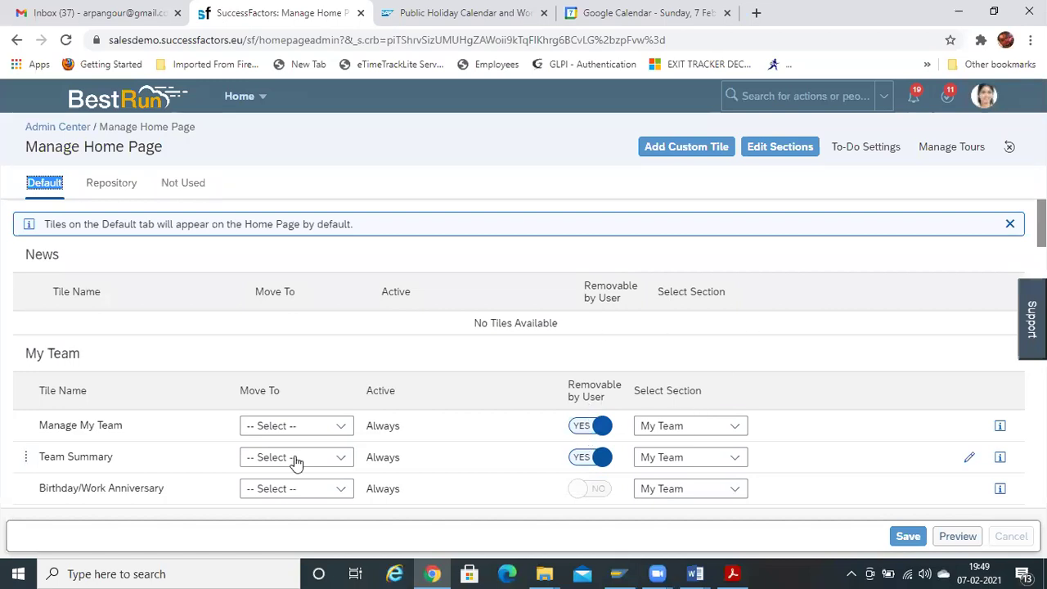
Check which sections the Manage My Team tile can be assigned to, keeping My Team
scroll(159, 392, down, 1)
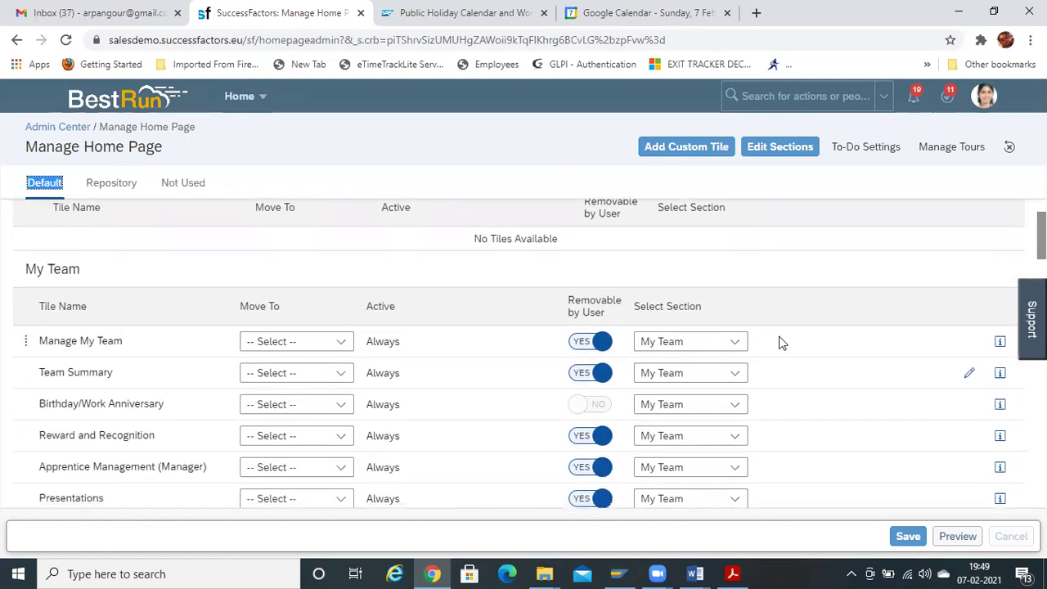
click(706, 343)
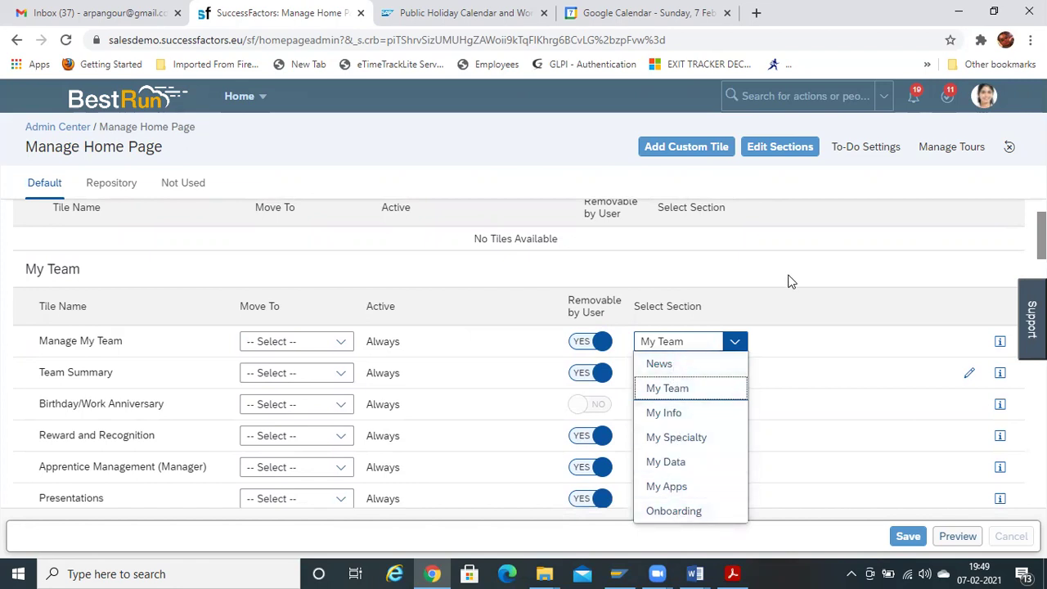
click(781, 354)
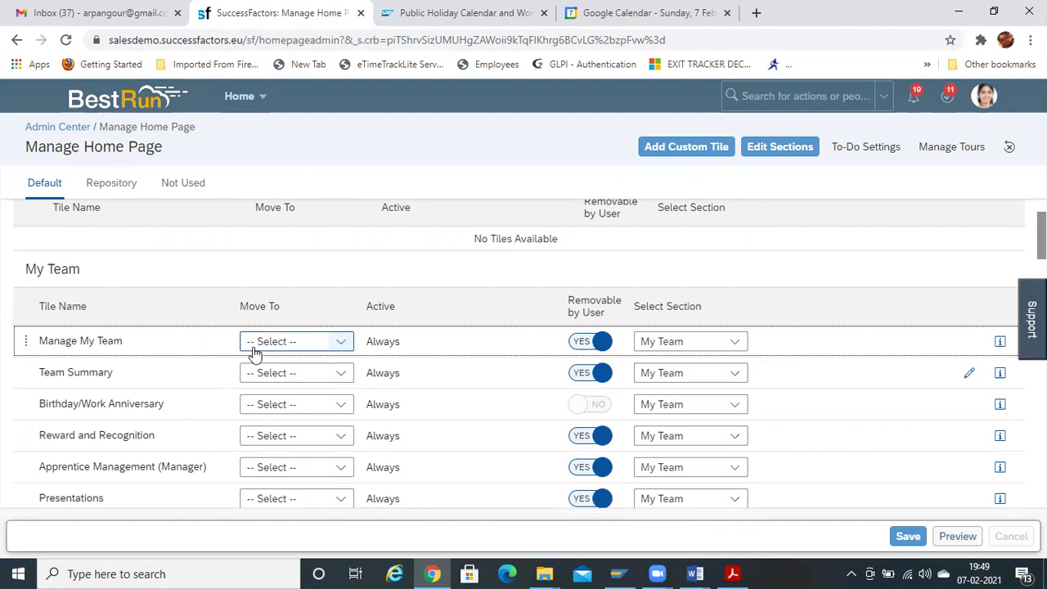
Show the Repository tiles and check which destinations and sections are available for the Demo Master tile under News
click(122, 190)
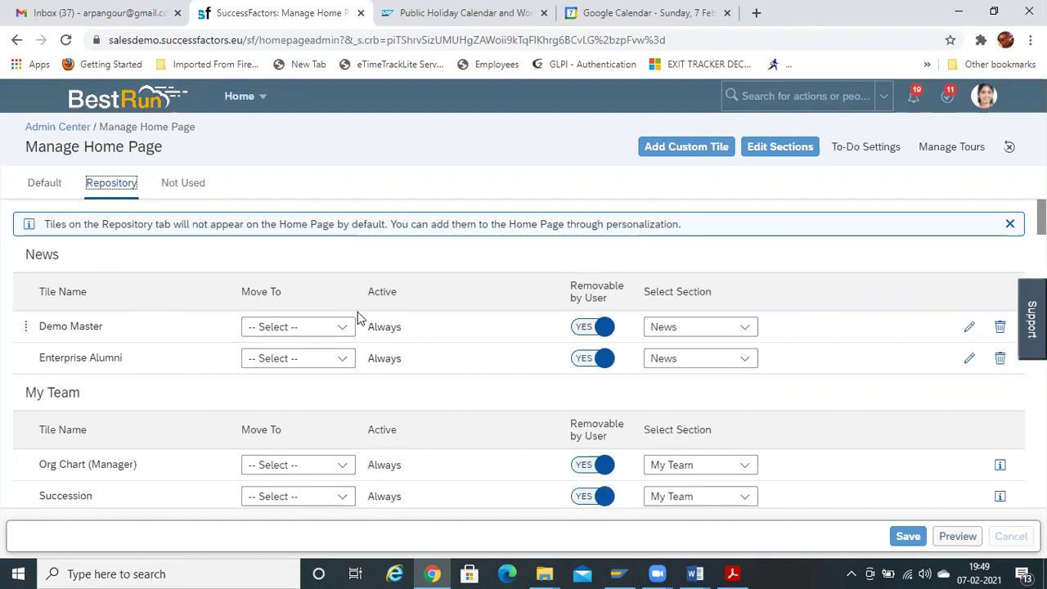
click(343, 331)
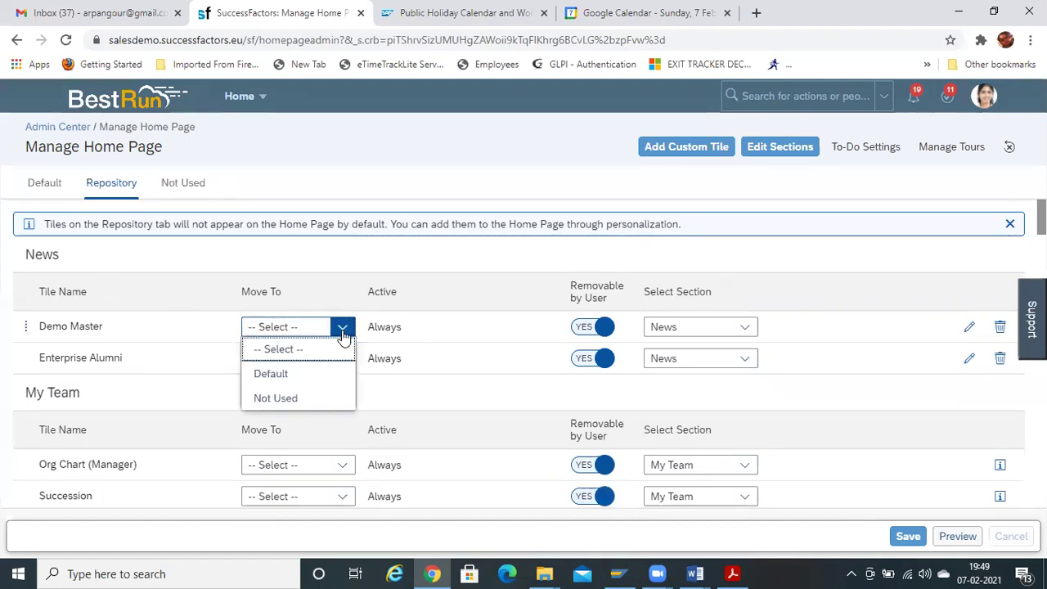
click(486, 299)
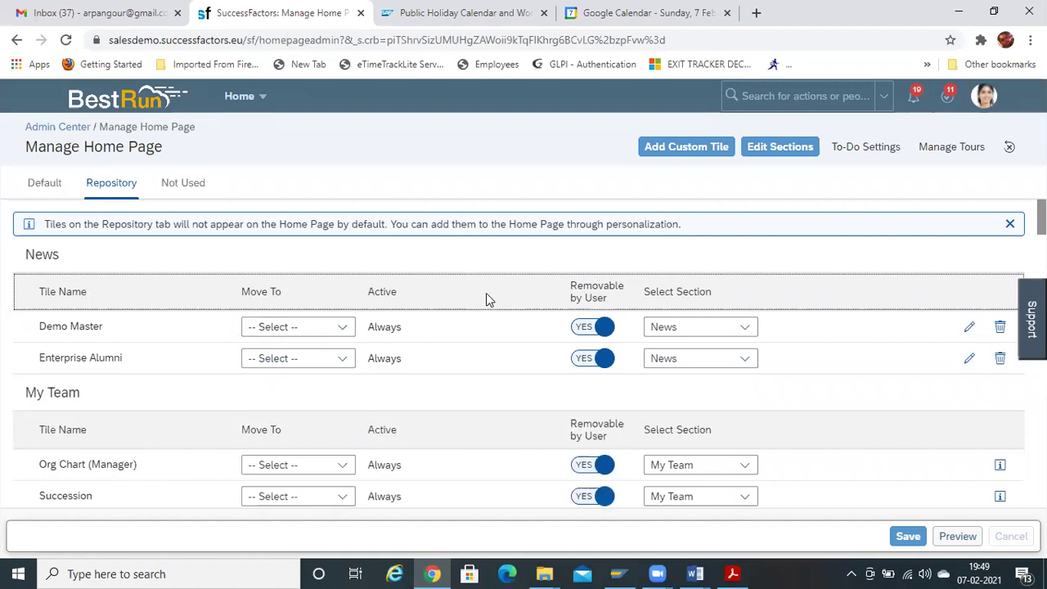
click(744, 327)
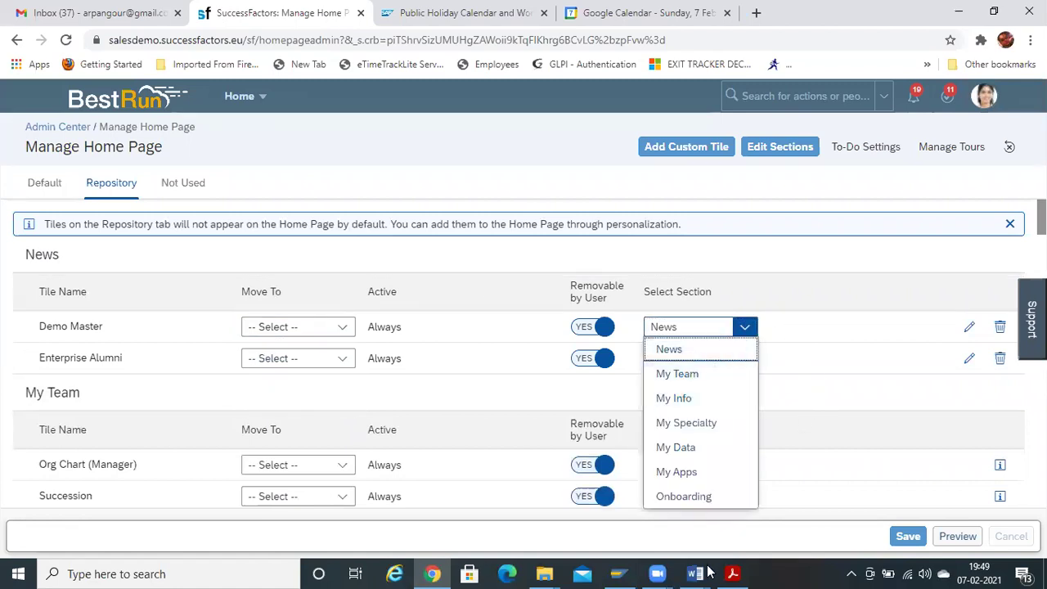
click(876, 402)
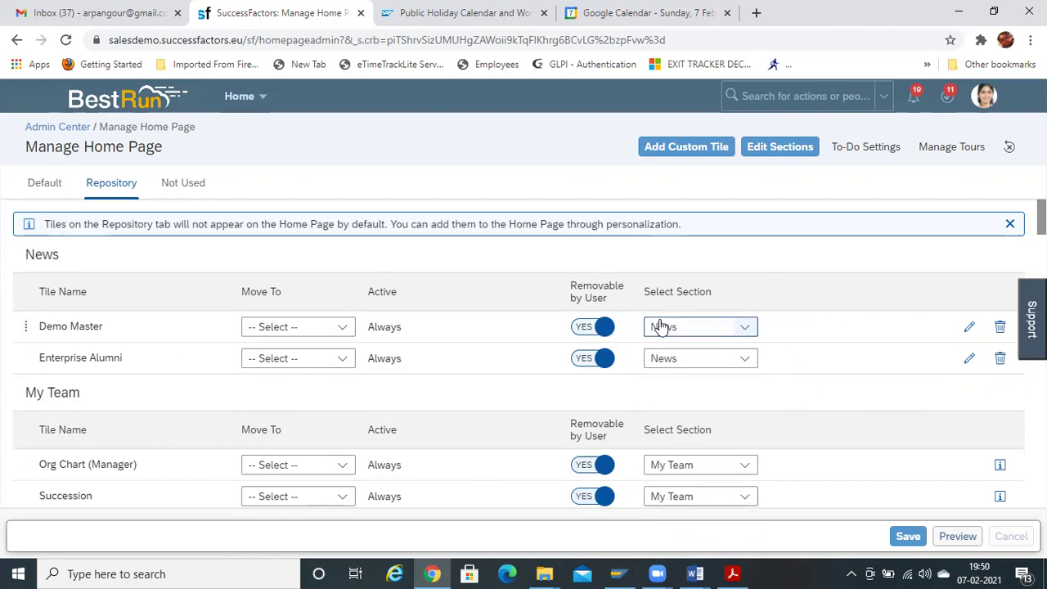
Compare the Not Used and Repository tile lists, ending on the Default tiles
click(186, 182)
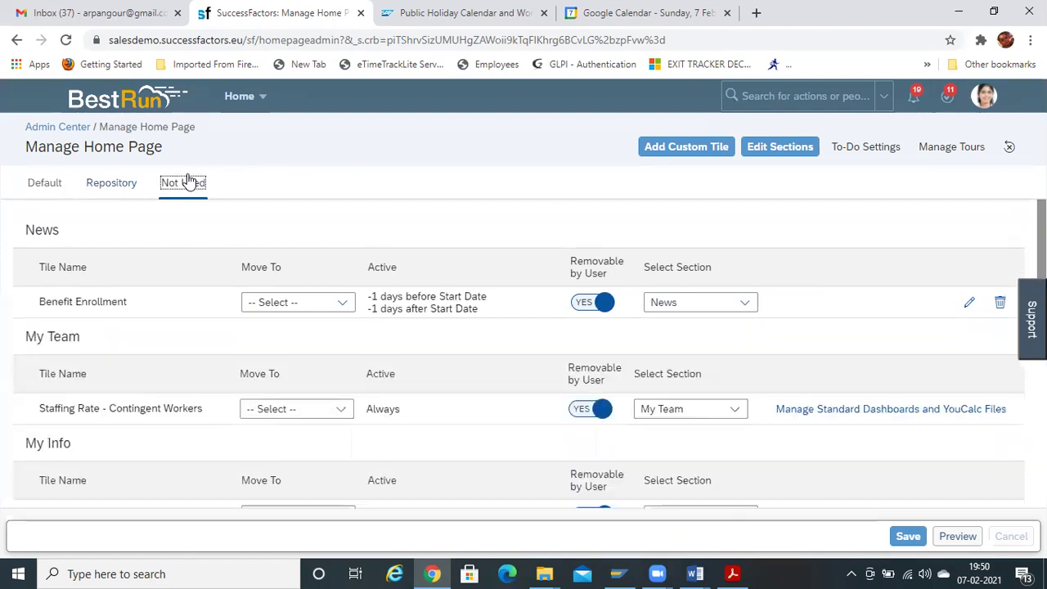
click(96, 185)
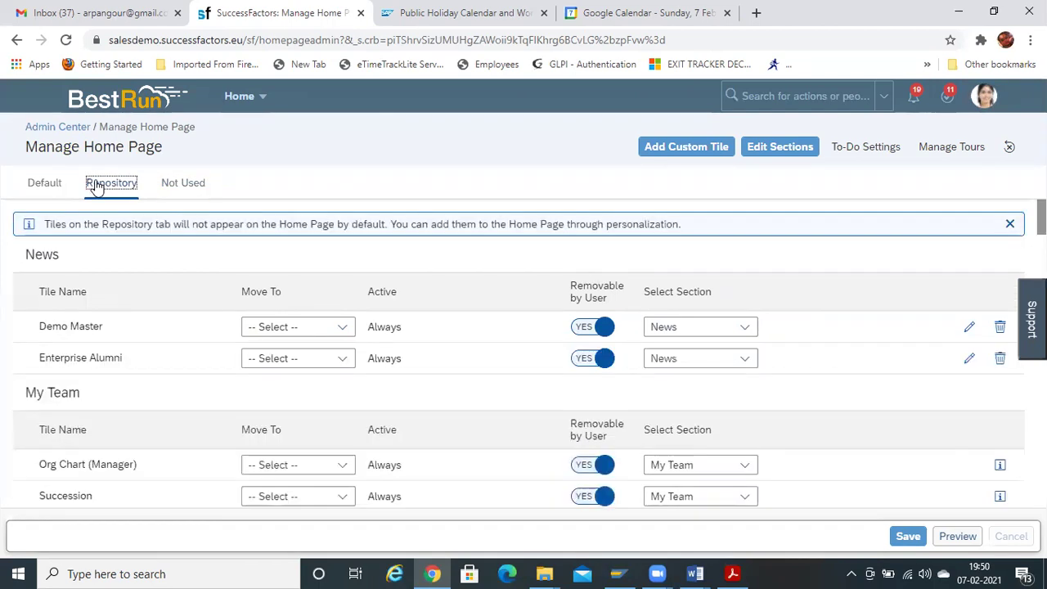
click(41, 187)
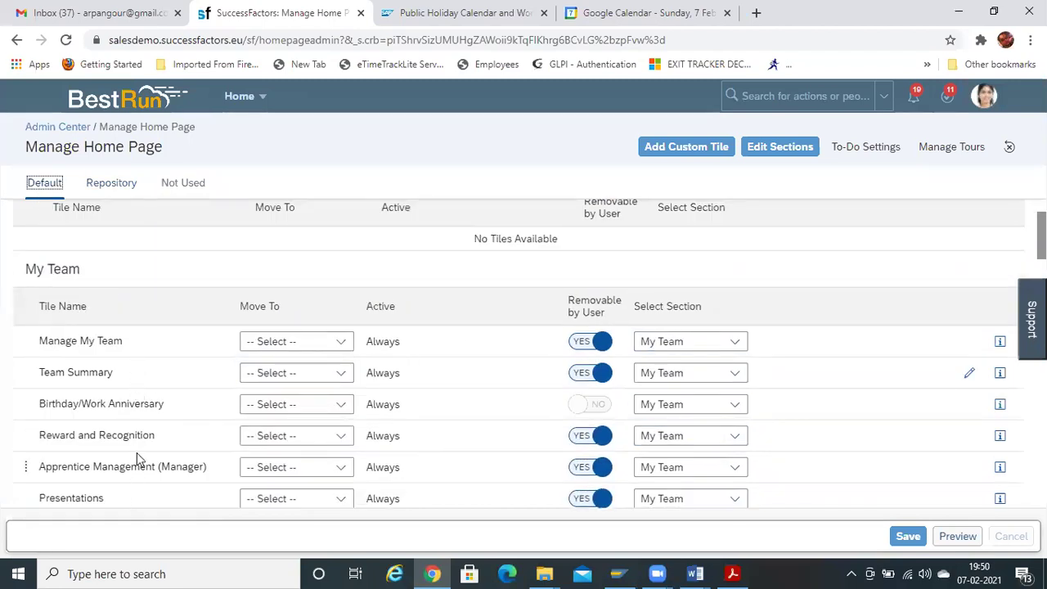
Return to the Repository tiles and recheck Demo Master's section choices and move destinations, keeping its current settings
click(111, 185)
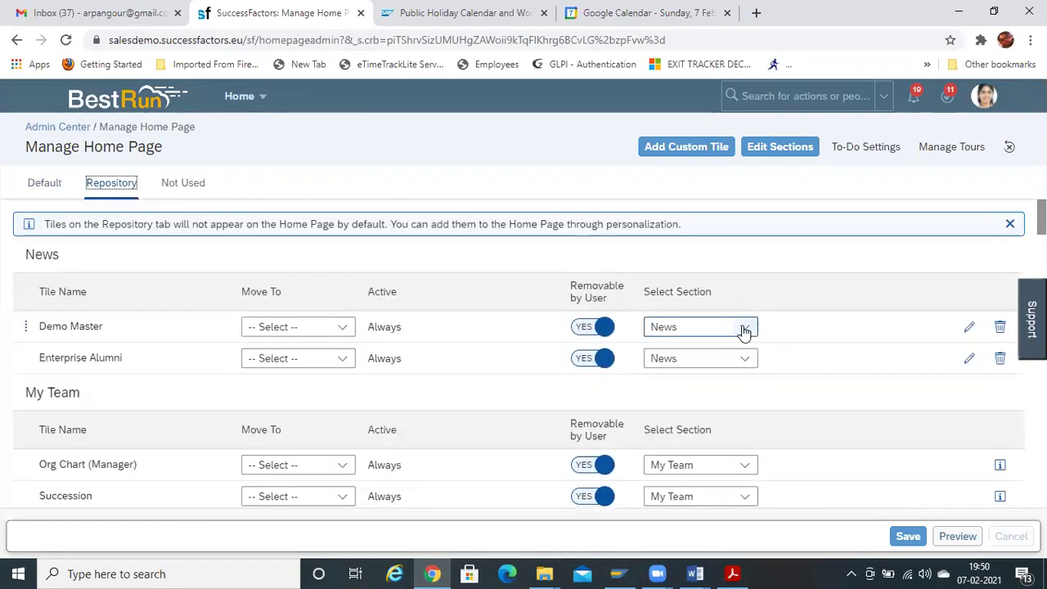
click(745, 328)
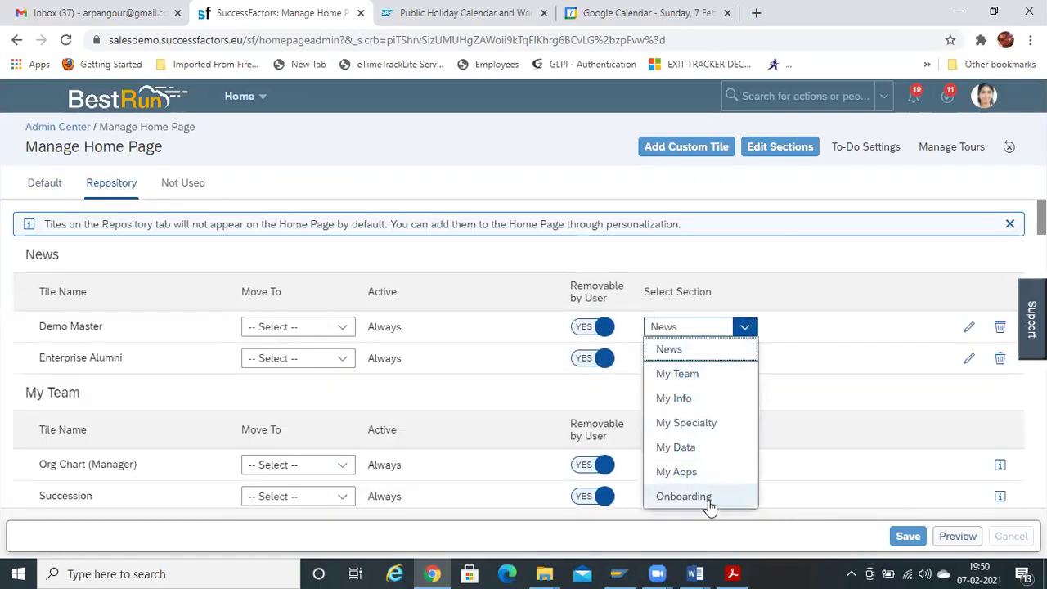
click(847, 309)
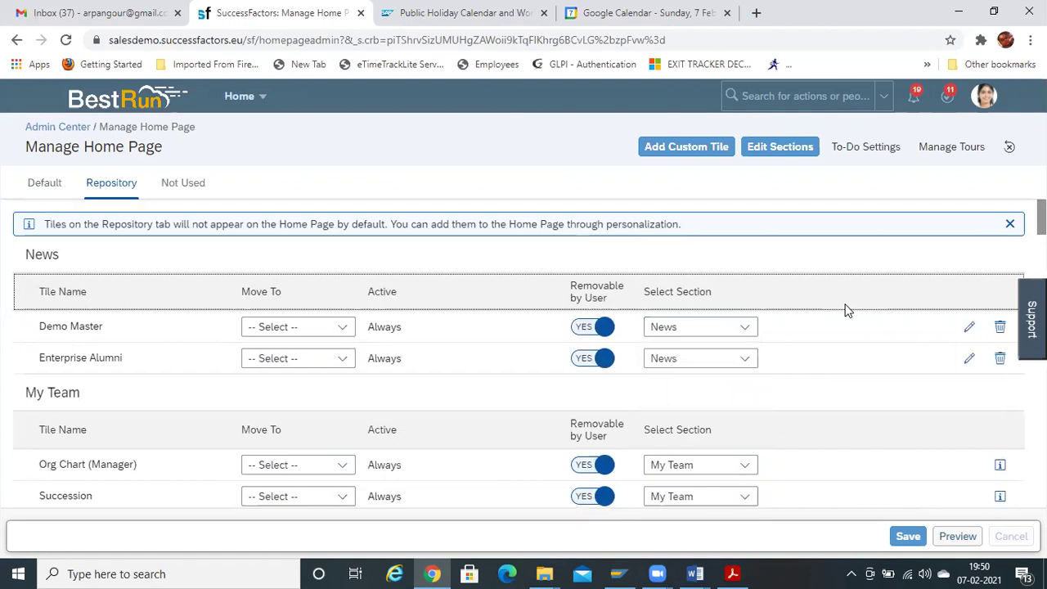
click(341, 332)
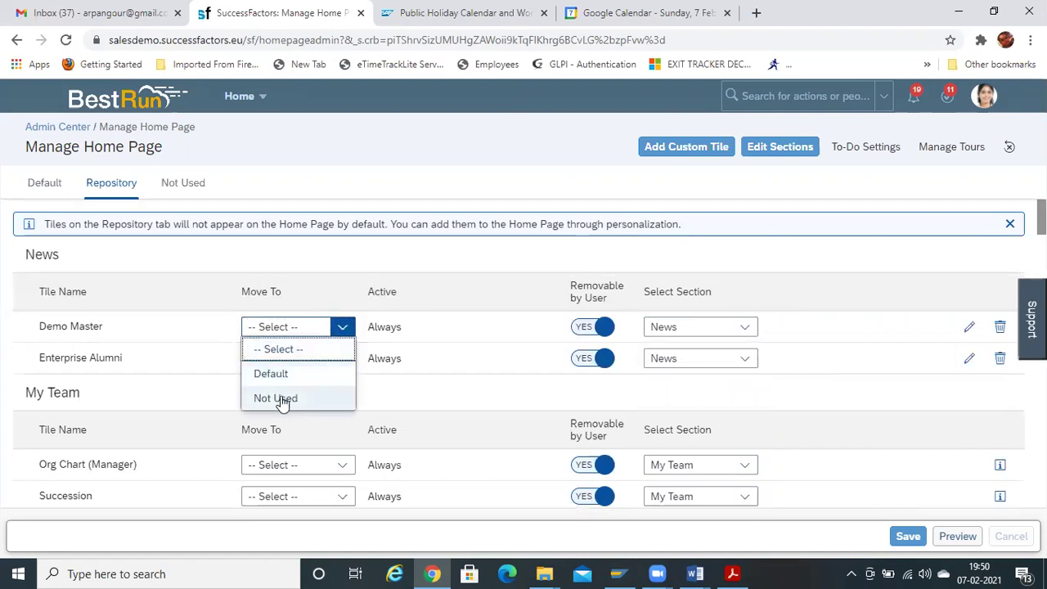
click(305, 294)
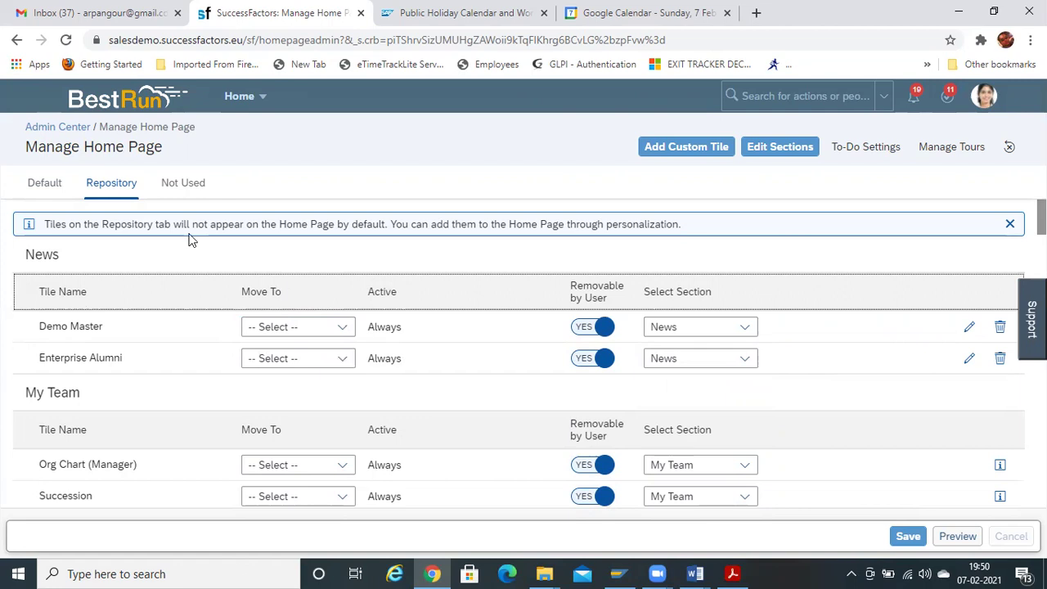
View the Not Used tiles and list Demo Master's move destinations in the Repository once more
click(183, 193)
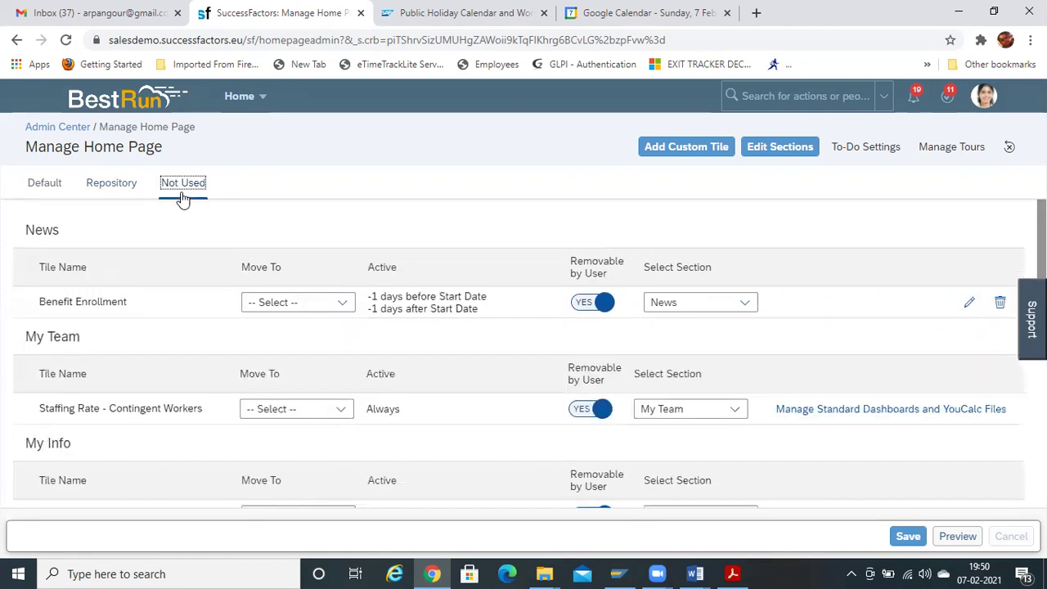
click(115, 188)
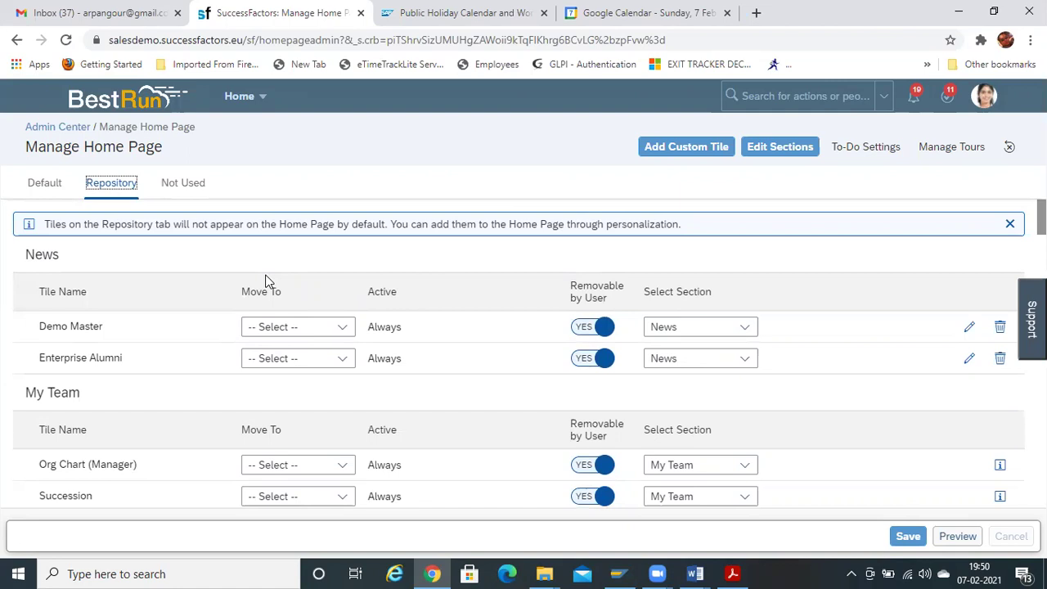
click(334, 327)
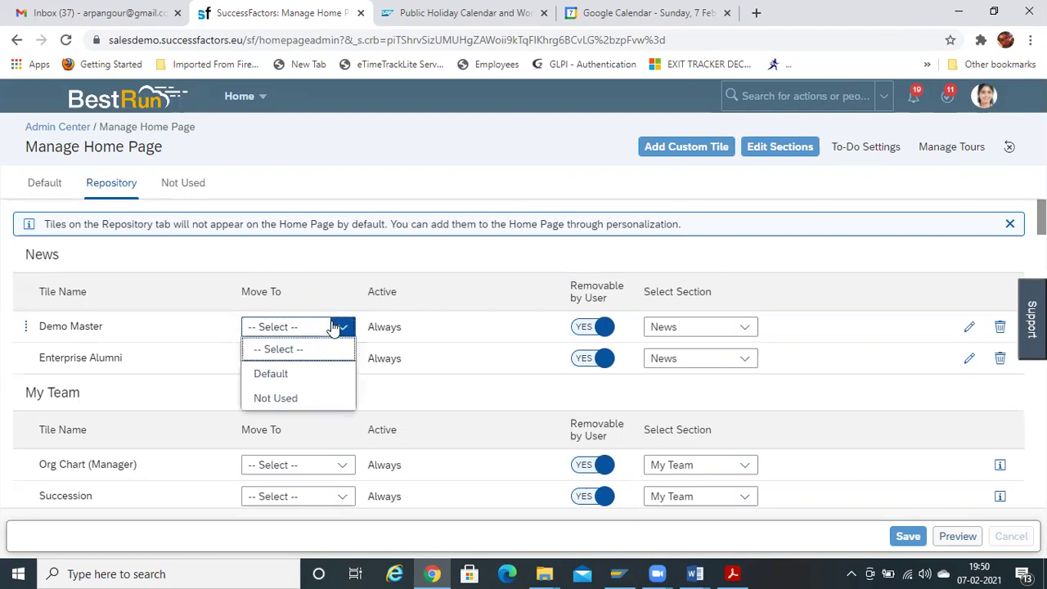
Check where the Manage My Team tile can be moved from the Default tiles, without moving it
click(64, 194)
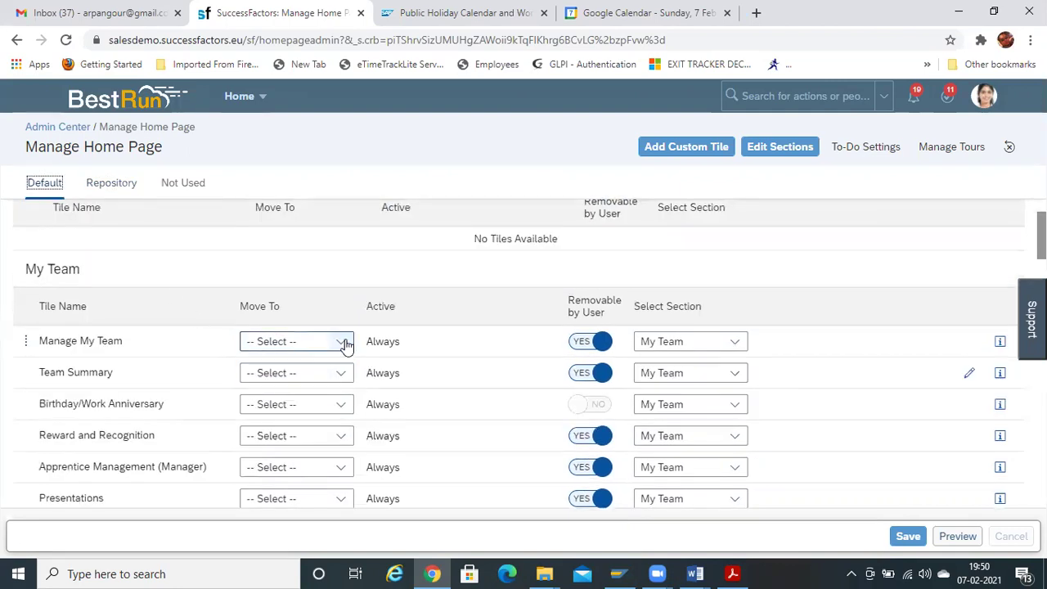
click(343, 341)
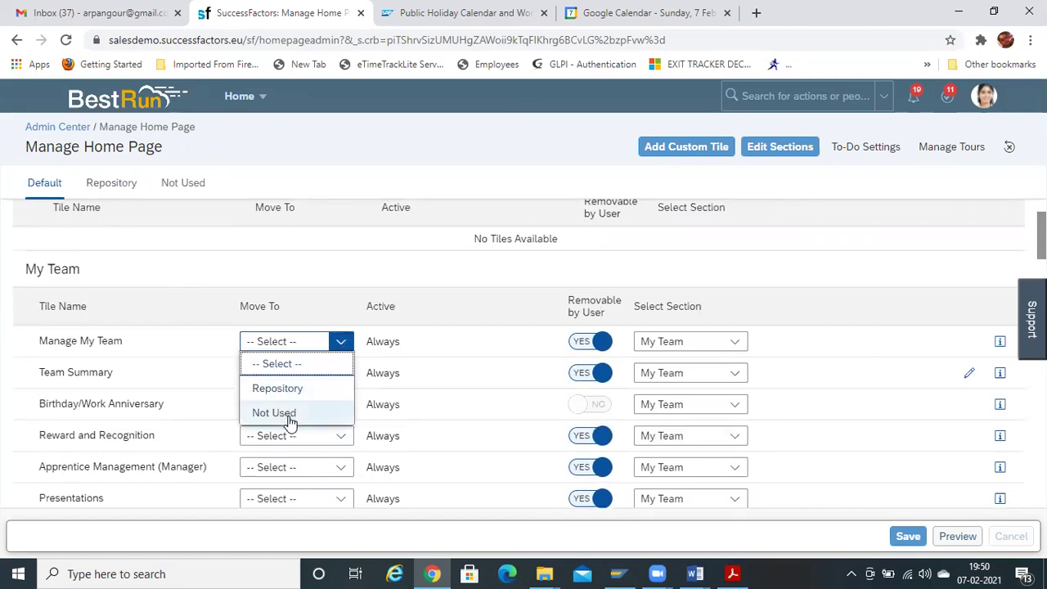
click(266, 231)
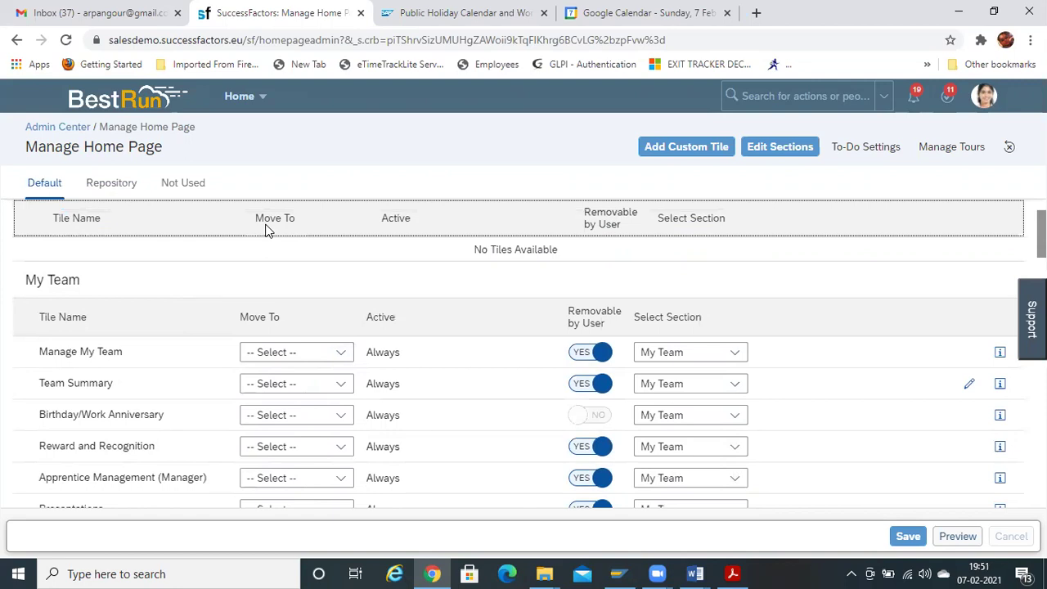
Check where the Benefit Enrollment tile can be moved from the Not Used tiles, leaving it in place
click(175, 182)
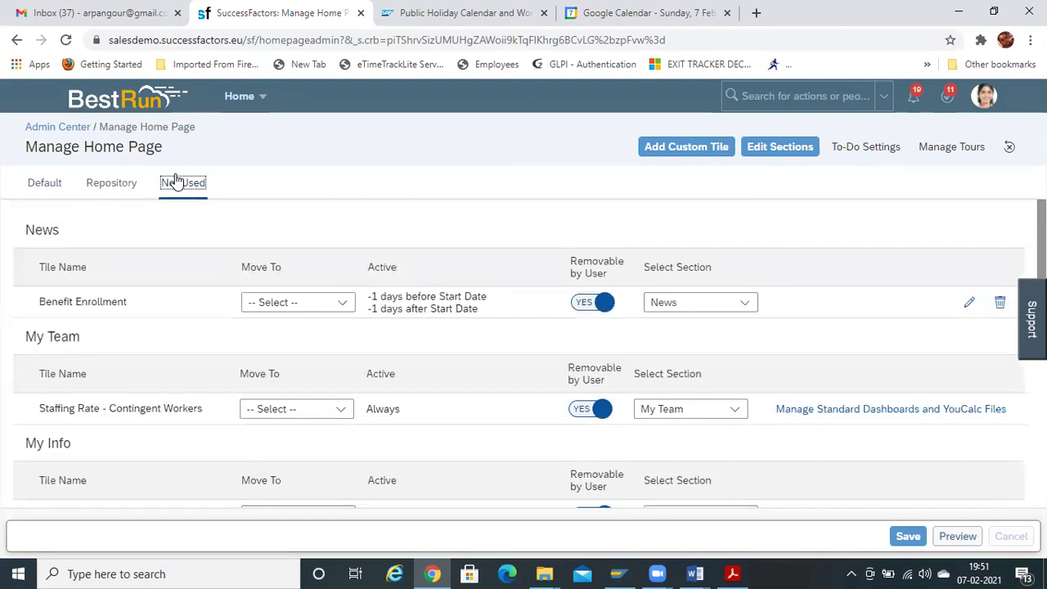
click(343, 306)
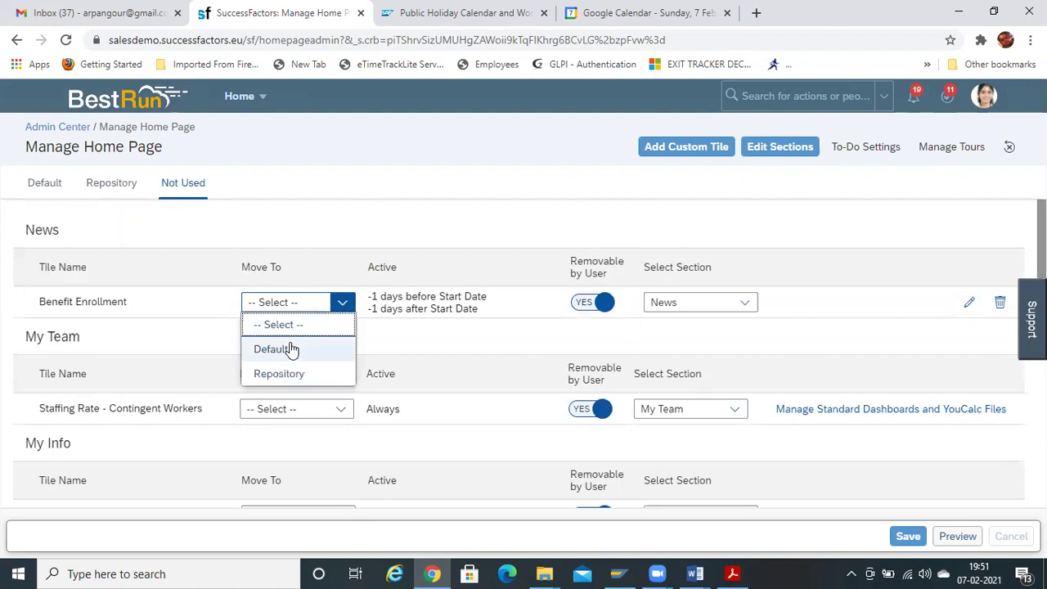
click(327, 206)
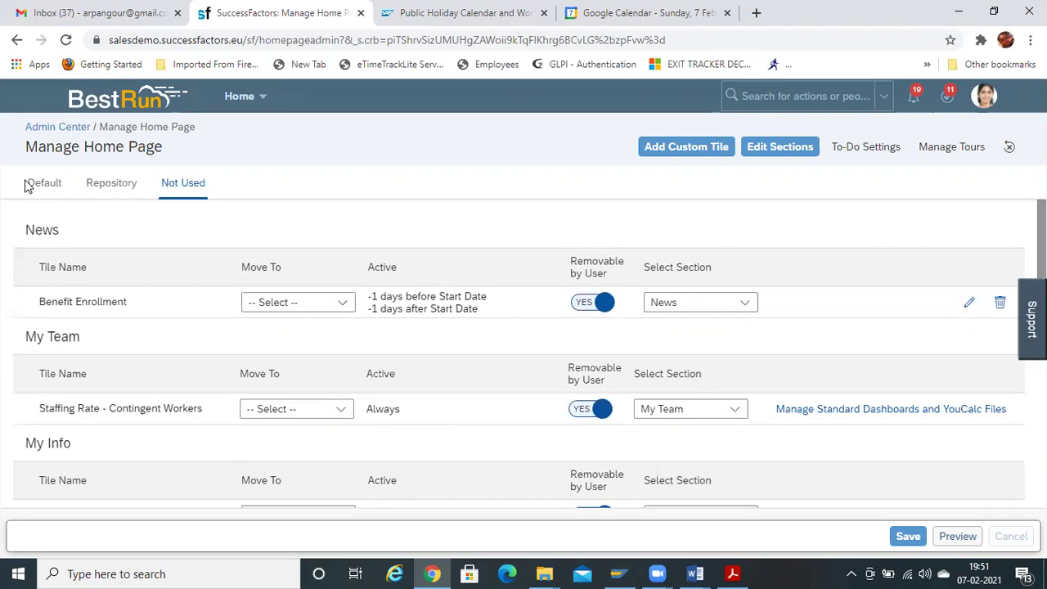
click(343, 309)
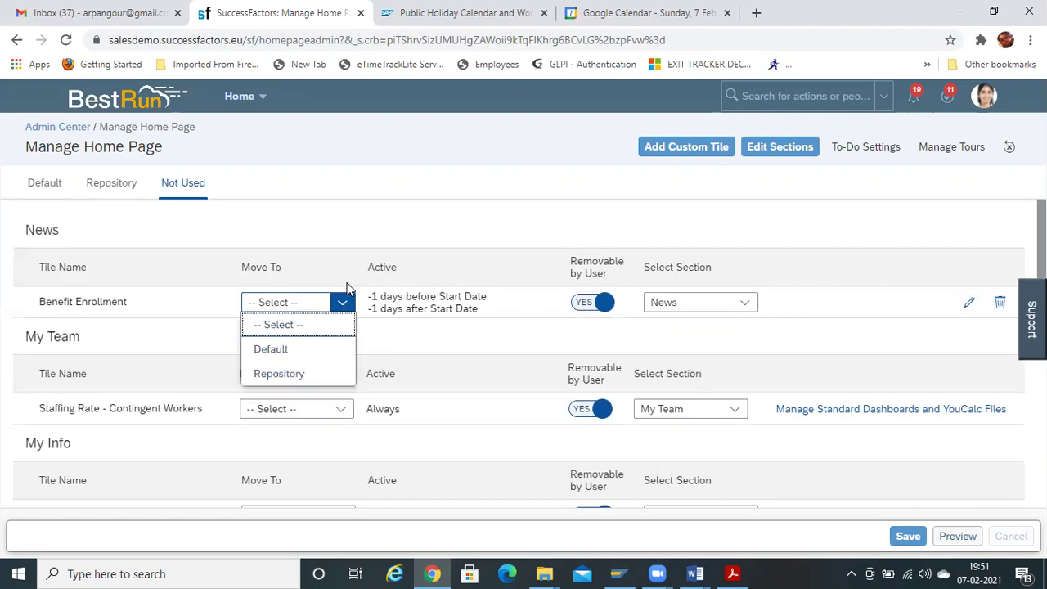
click(336, 273)
click(938, 370)
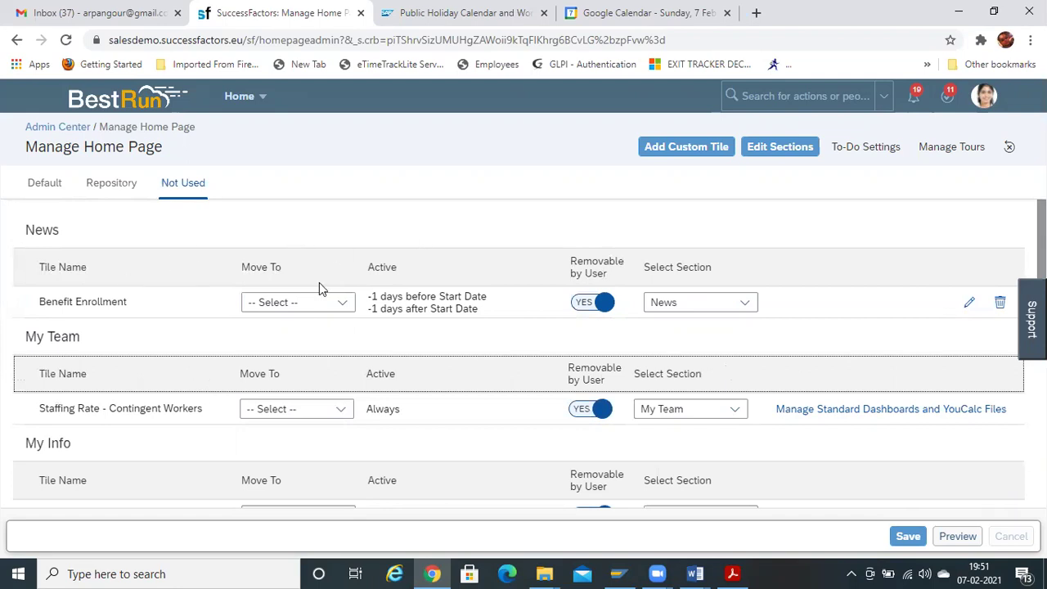
Review the News section of the Default tiles and go to the SuccessFactors home page
click(37, 187)
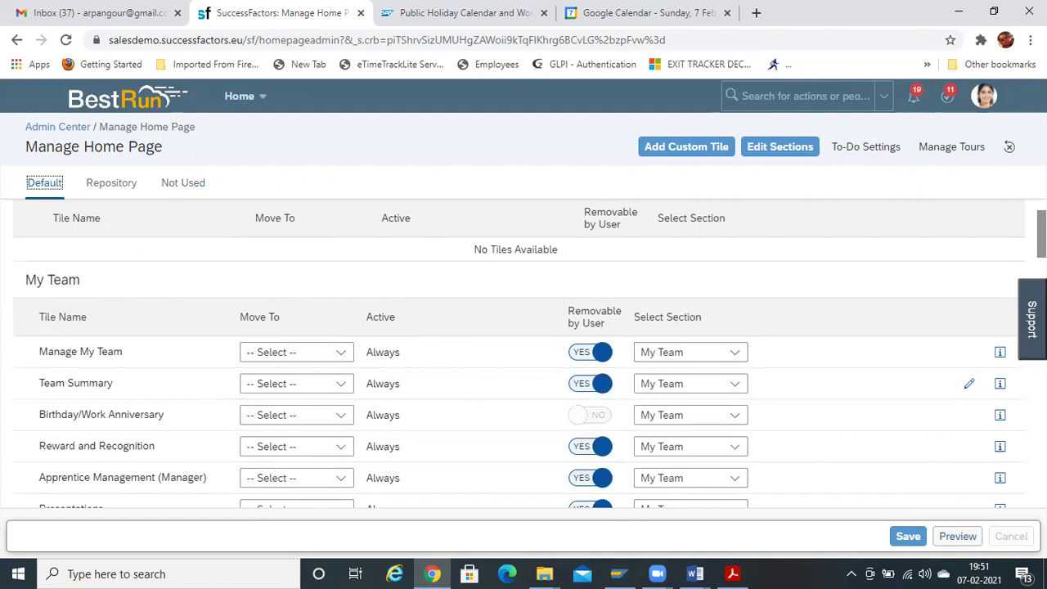
mouse_move(1042, 234)
mouse_down()
mouse_move(1042, 245)
mouse_move(1043, 223)
mouse_up()
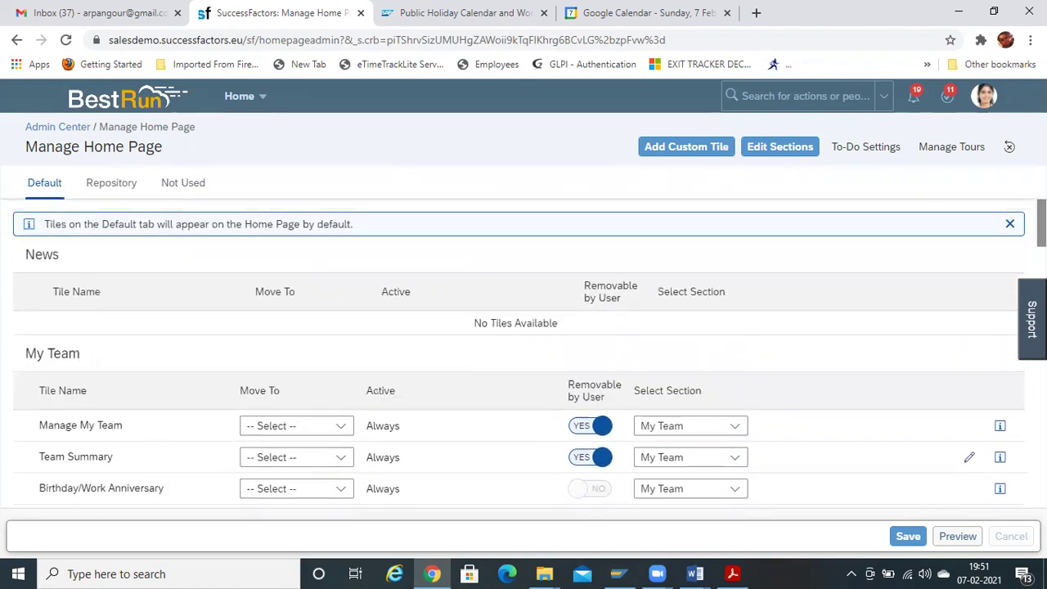
click(984, 96)
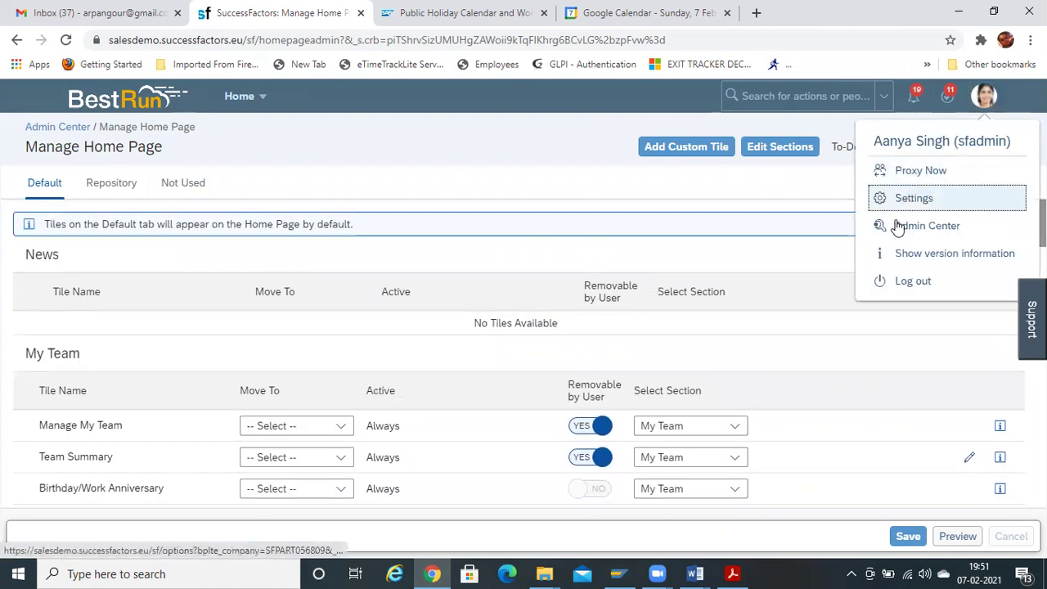
click(239, 104)
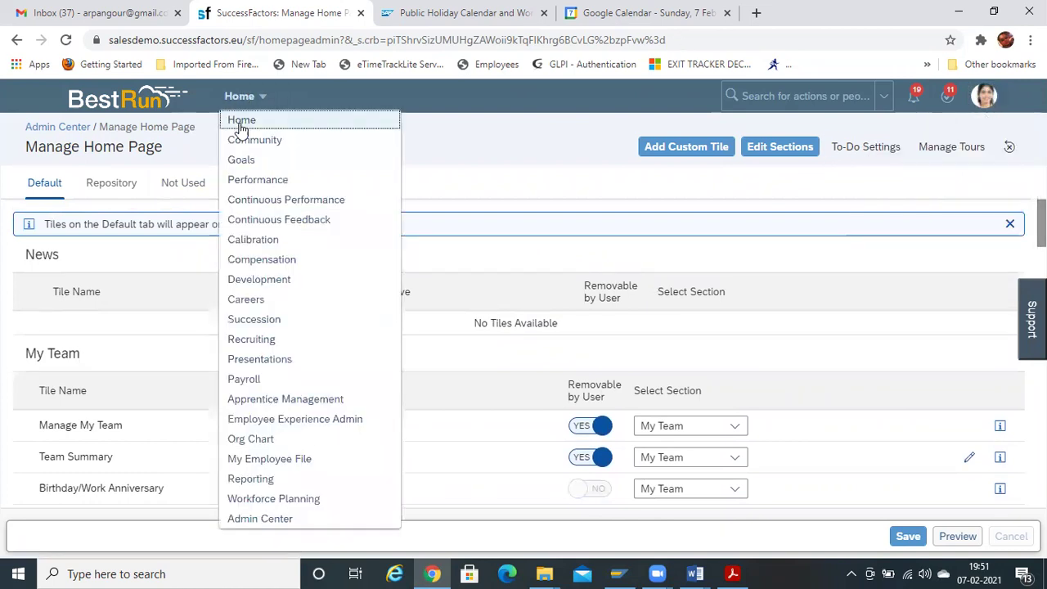
click(241, 121)
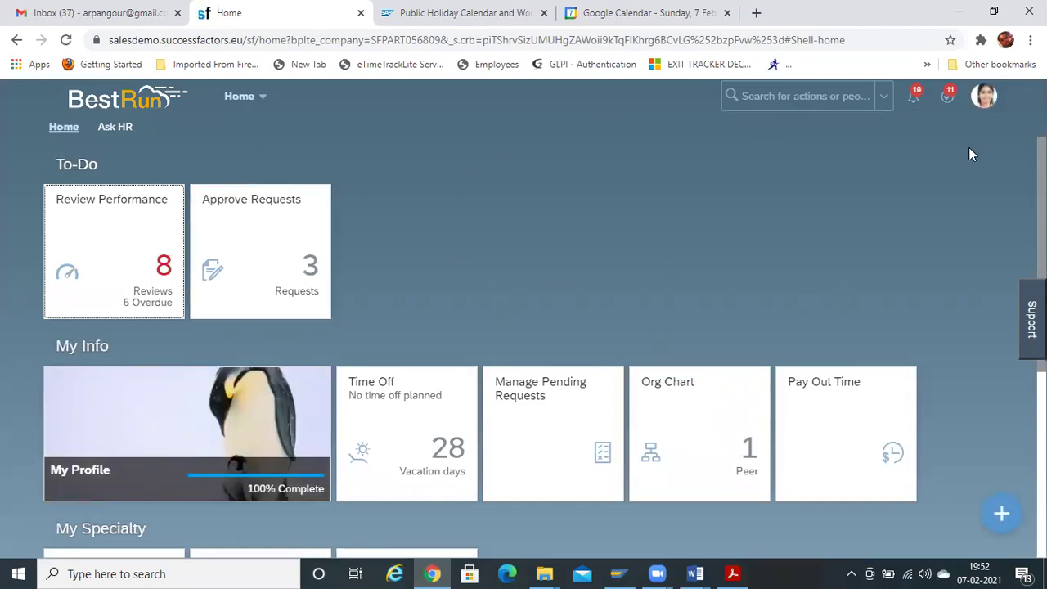
Examine the home page tiles across the To-Do, My Info, My Specialty and My Apps sections
scroll(524, 344, down, 2)
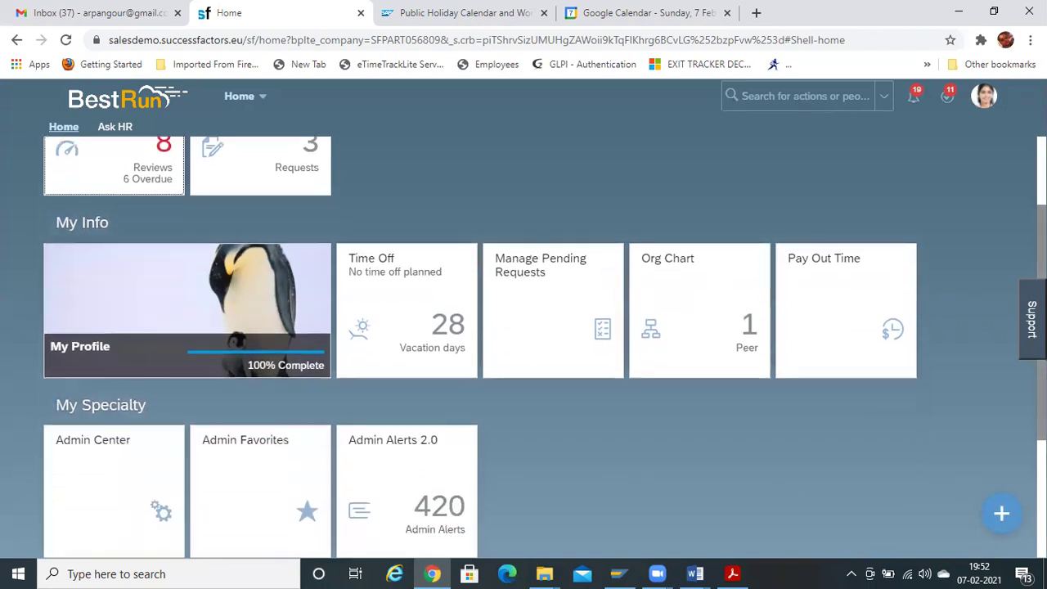
scroll(523, 343, down, 1)
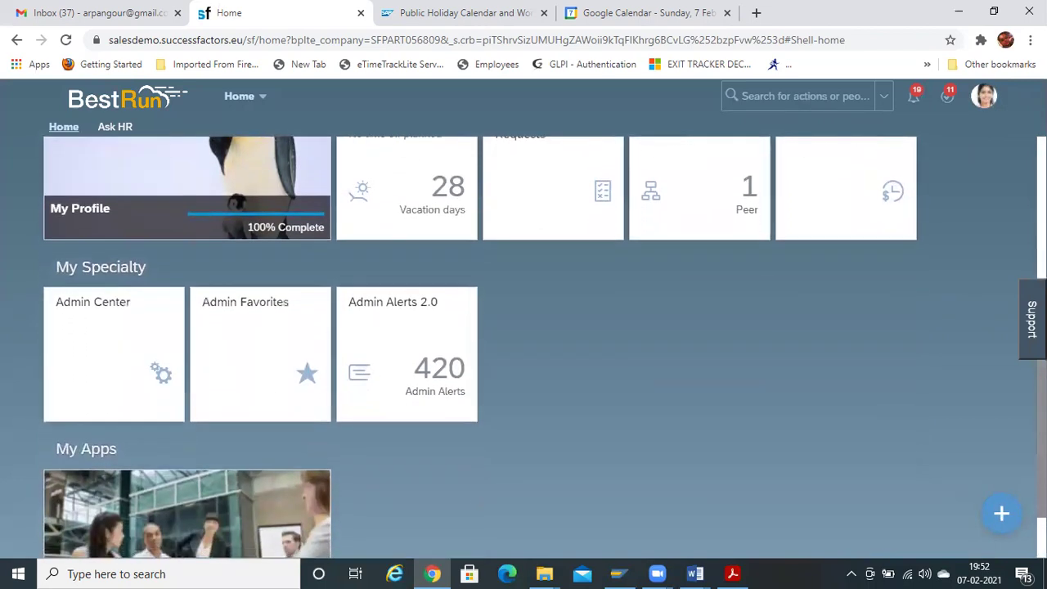
scroll(523, 343, up, 2)
scroll(1021, 486, up, 1)
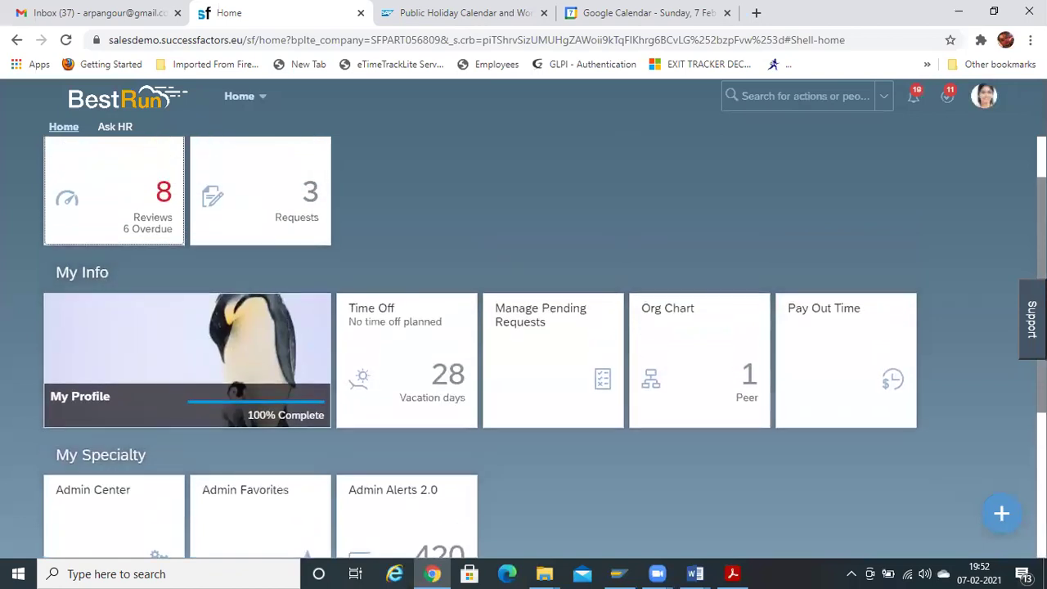
scroll(1021, 486, down, 3)
scroll(523, 344, up, 4)
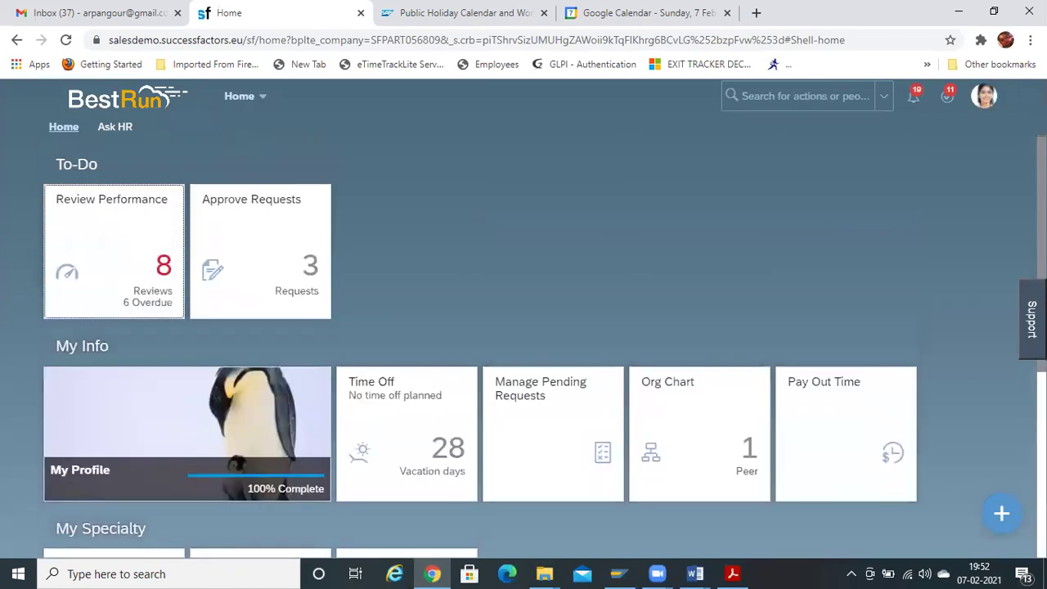
scroll(1007, 556, down, 4)
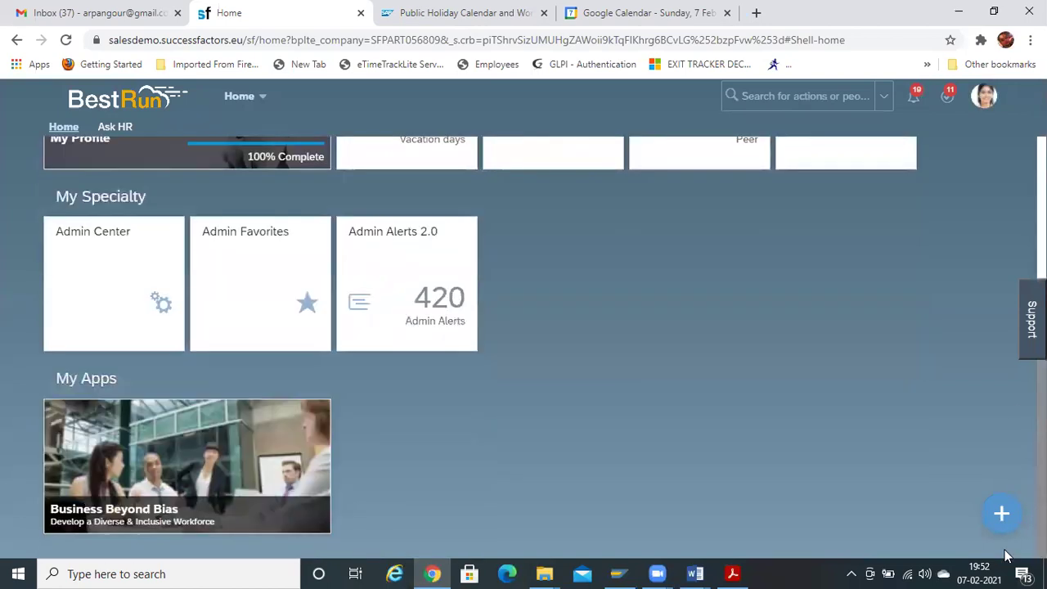
scroll(1008, 556, up, 4)
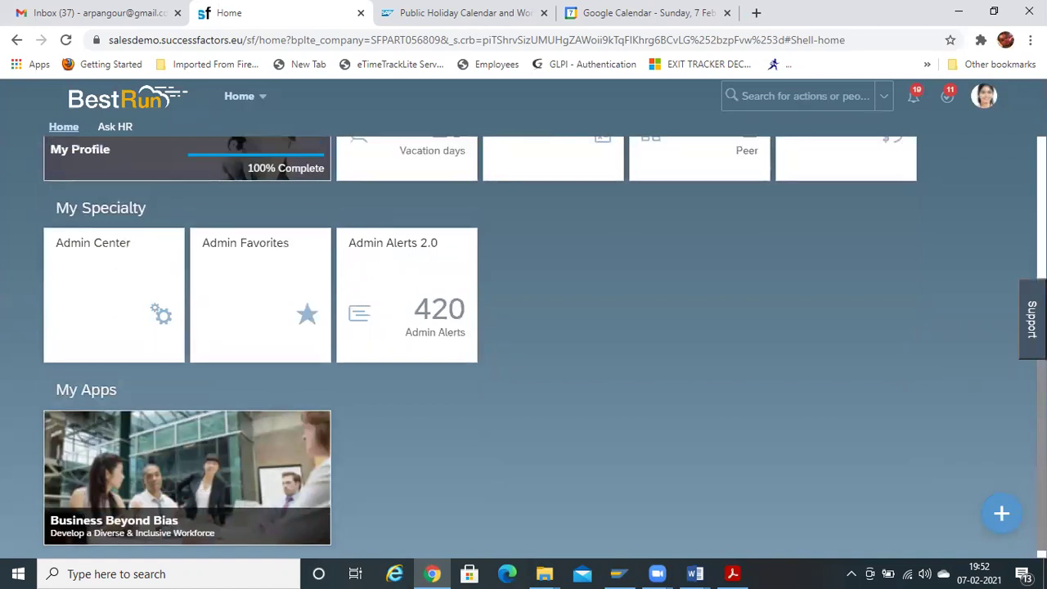
Review the remaining home page tiles, search the actions for "manage home" and open Manage Home Page
scroll(545, 358, down, 1)
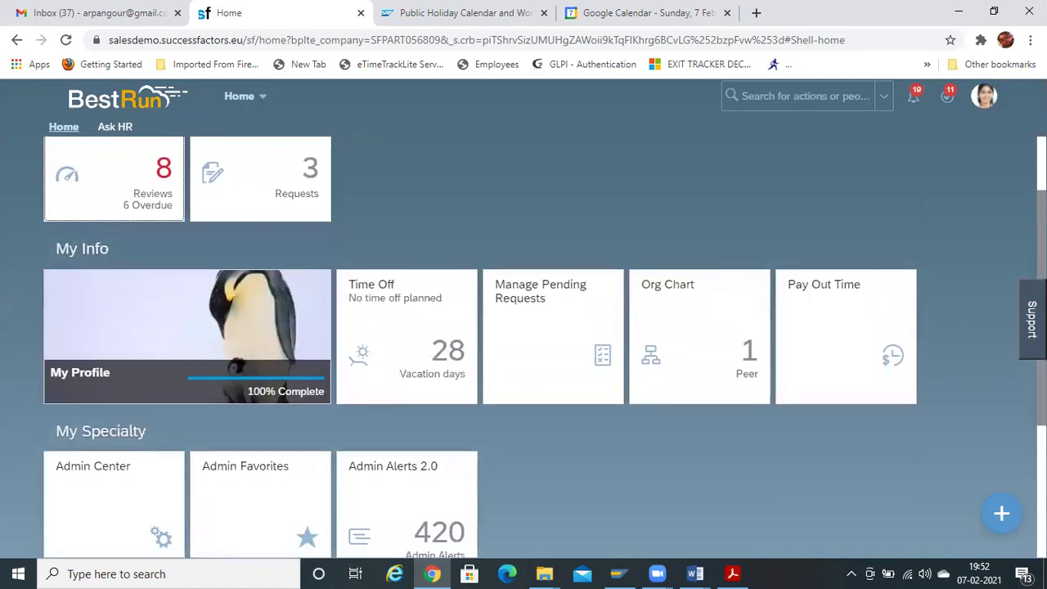
scroll(523, 344, down, 1)
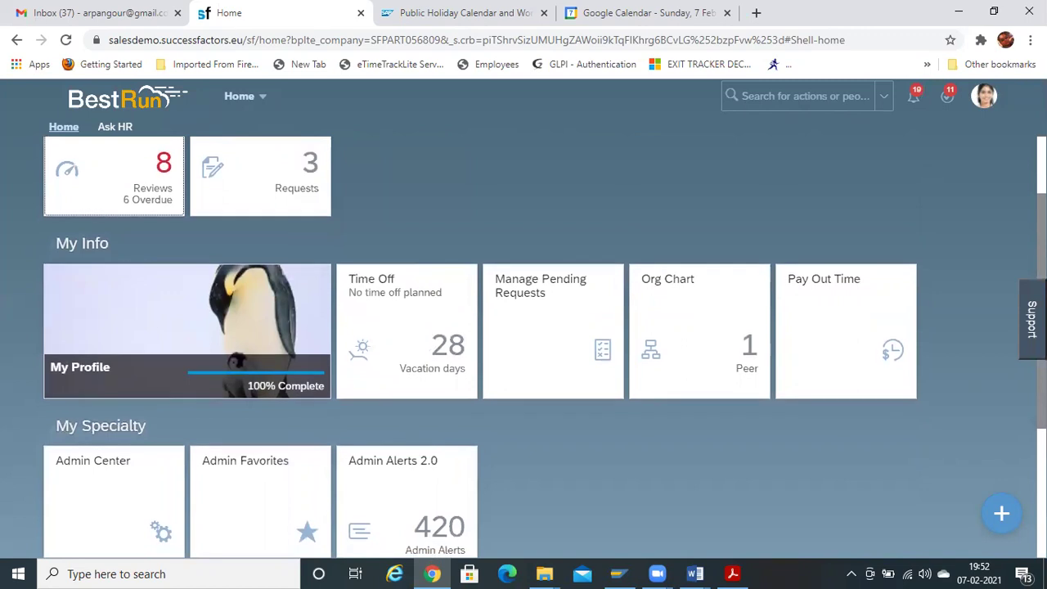
scroll(545, 346, up, 1)
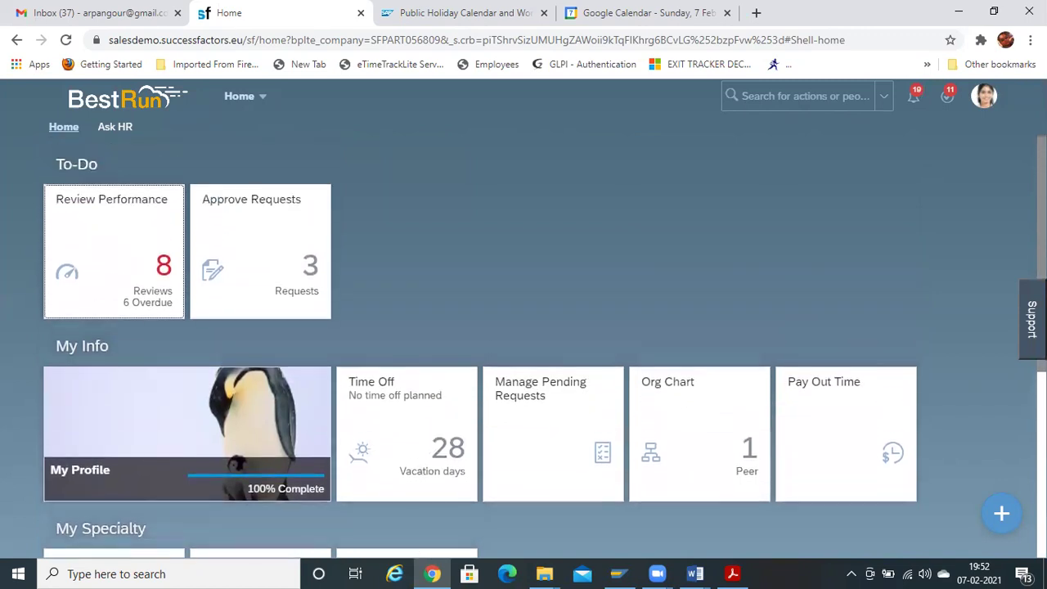
click(820, 98)
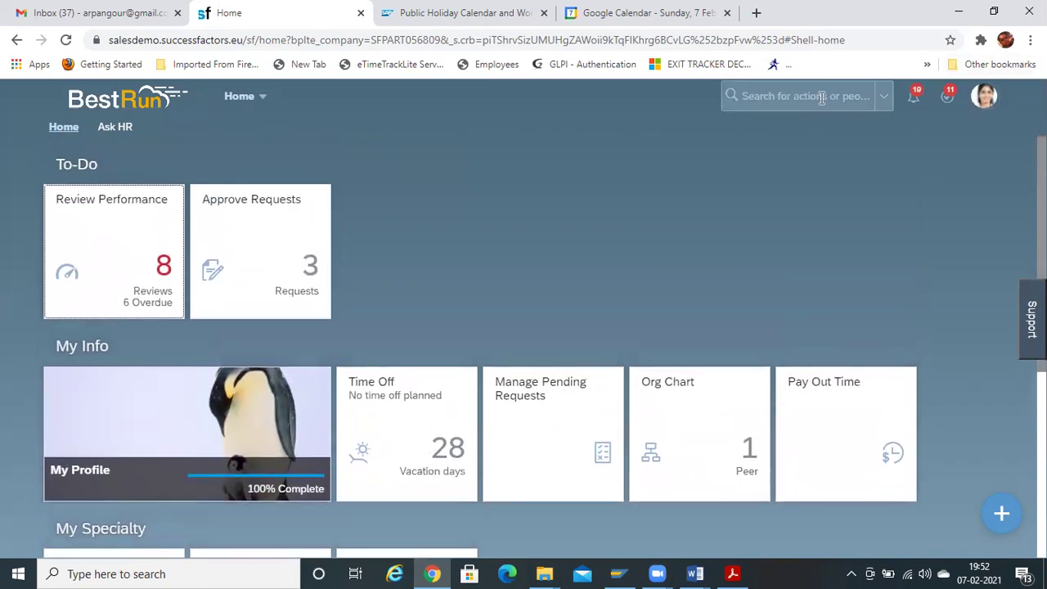
text(manag)
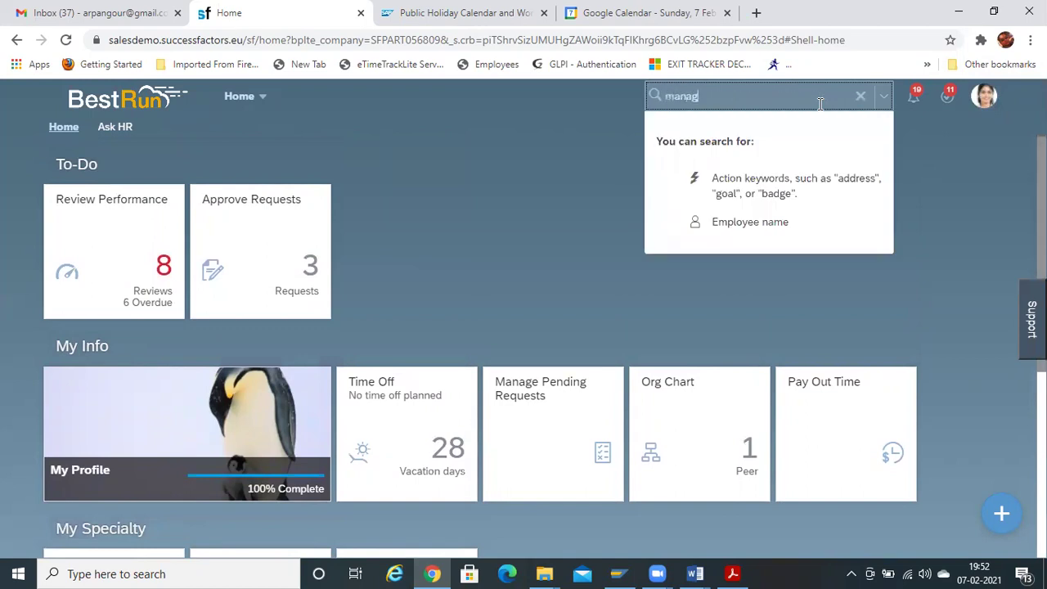
text(e home)
key(Return)
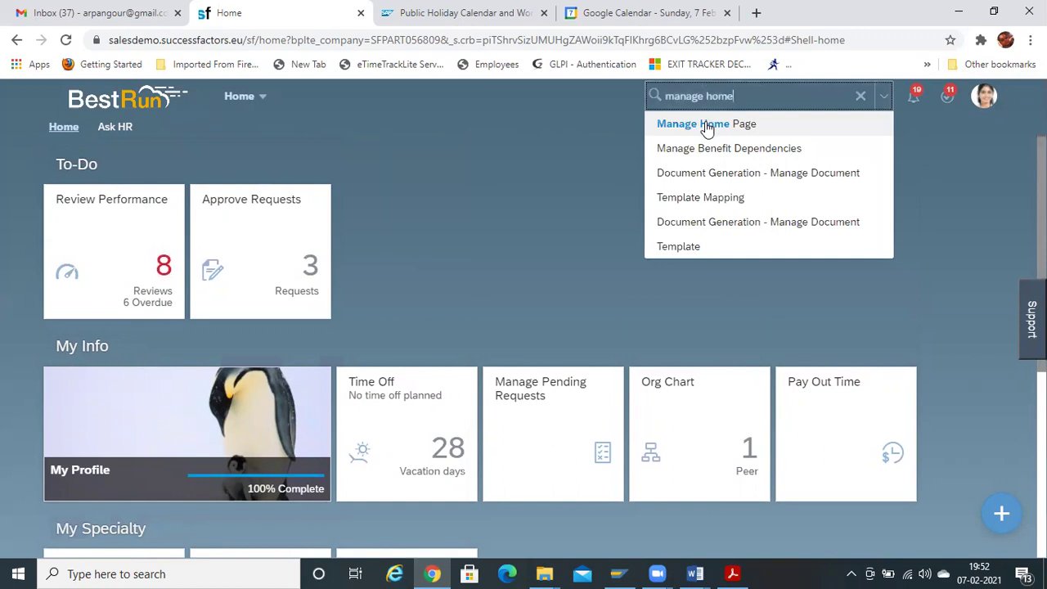
click(703, 124)
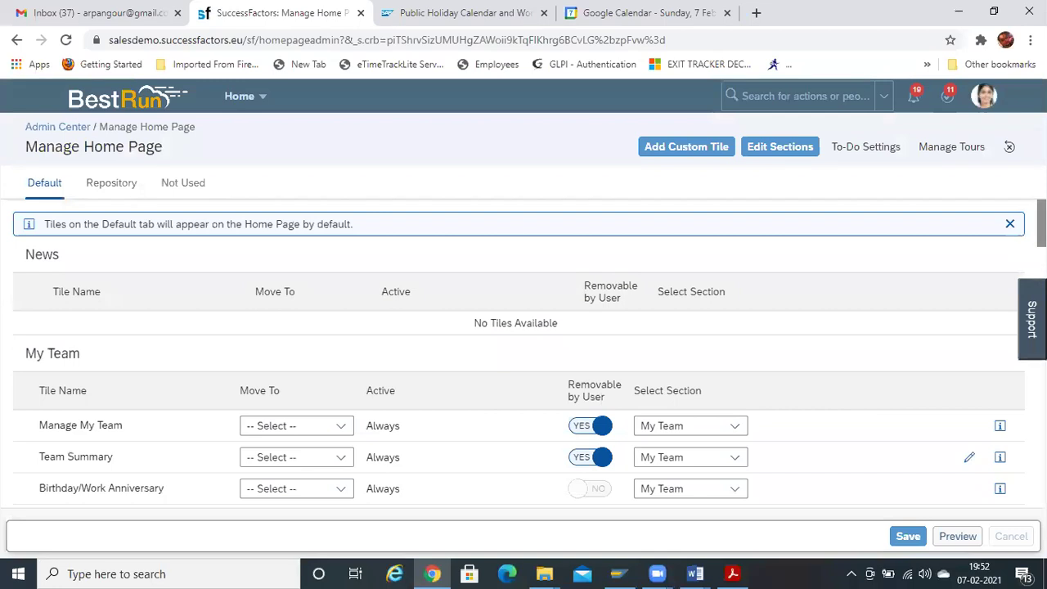
Review the Default tiles listed under the My Info, My Specialty and My Apps sections
scroll(524, 352, down, 7)
scroll(998, 417, down, 15)
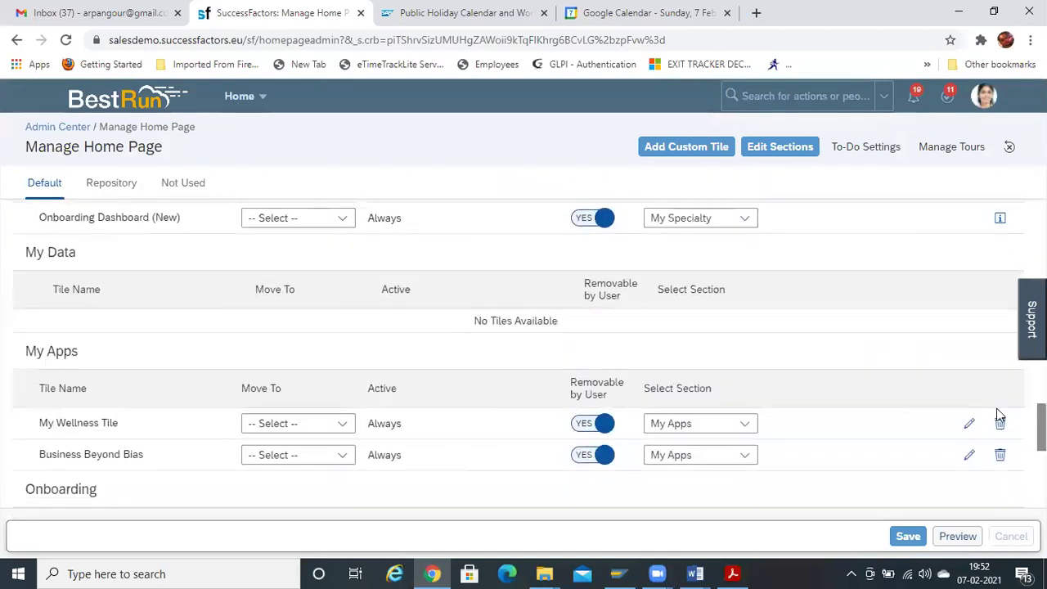
scroll(993, 434, down, 3)
scroll(990, 405, up, 5)
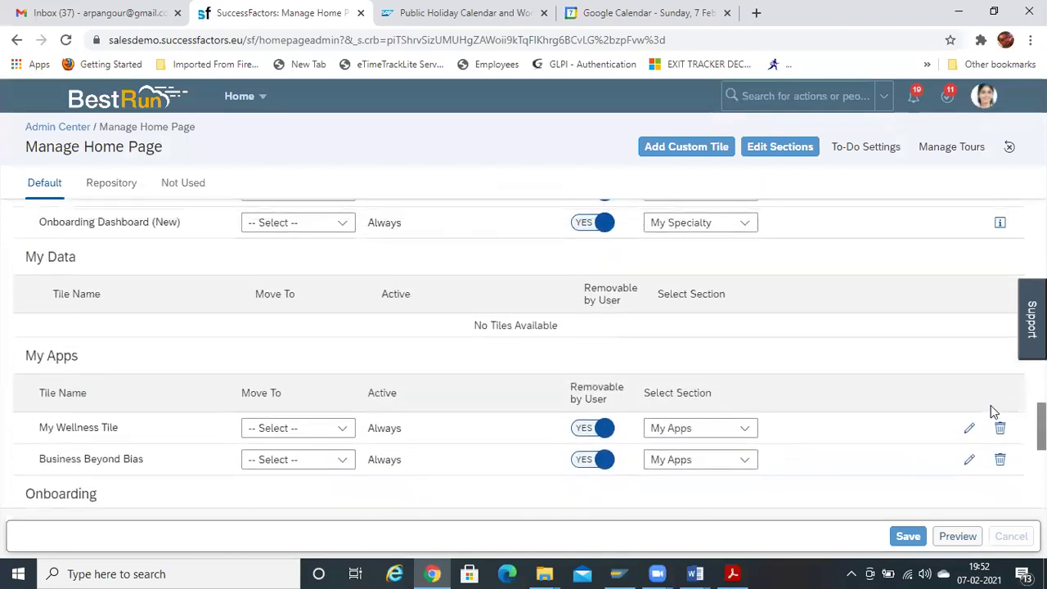
scroll(993, 384, up, 3)
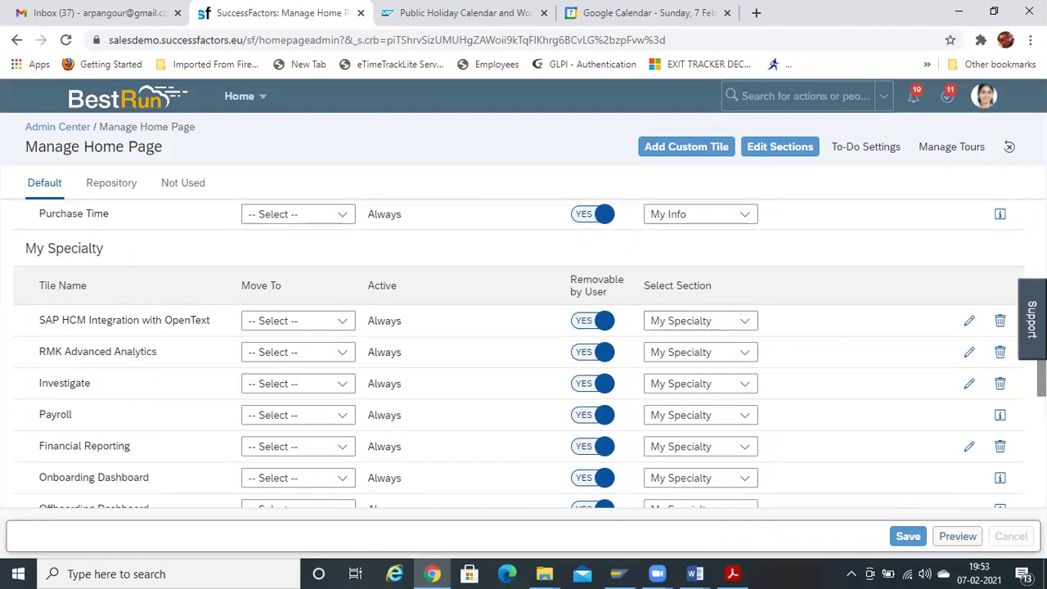
scroll(524, 352, up, 5)
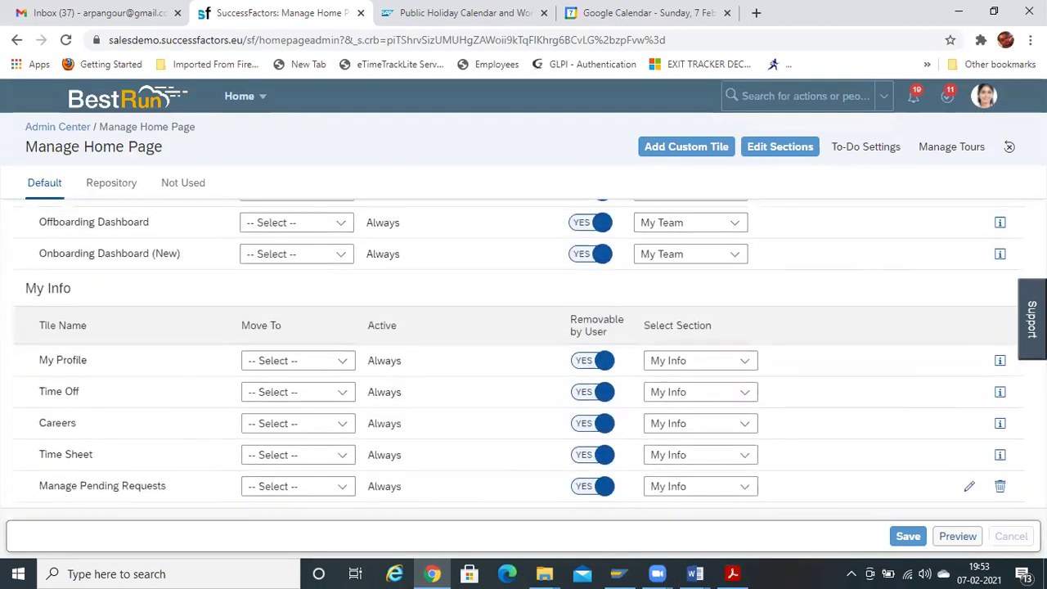
scroll(524, 352, down, 1)
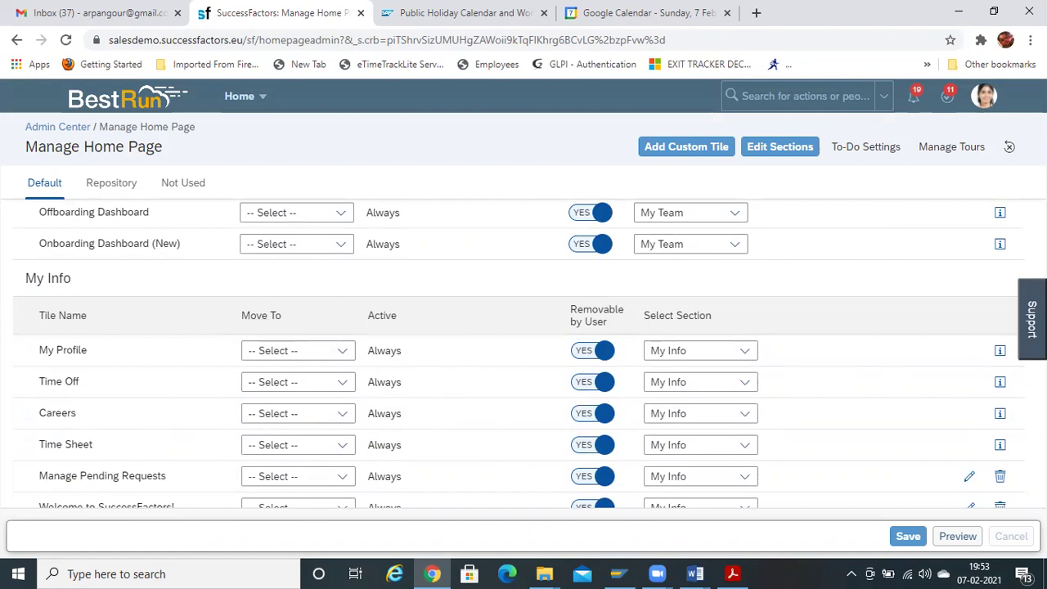
Return to the home page and compare its tiles in each section with the Default tile list
click(984, 95)
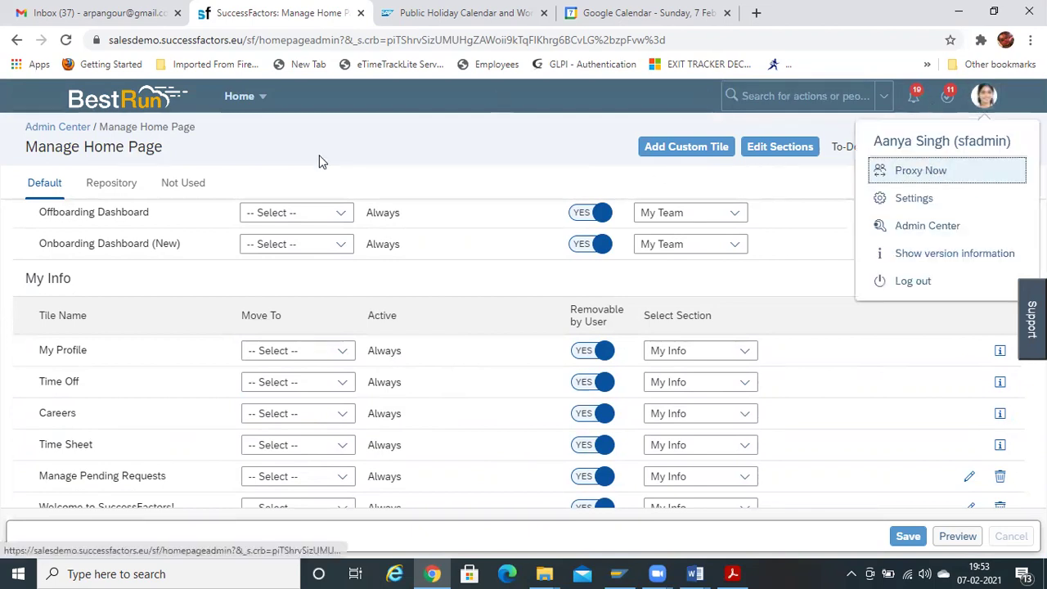
click(239, 96)
click(240, 120)
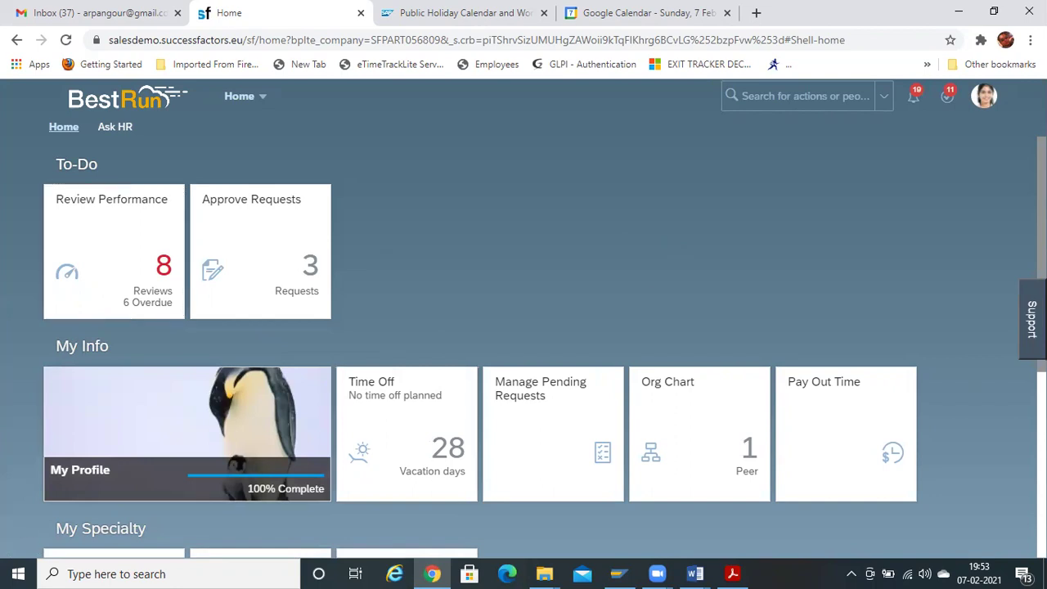
scroll(524, 327, down, 4)
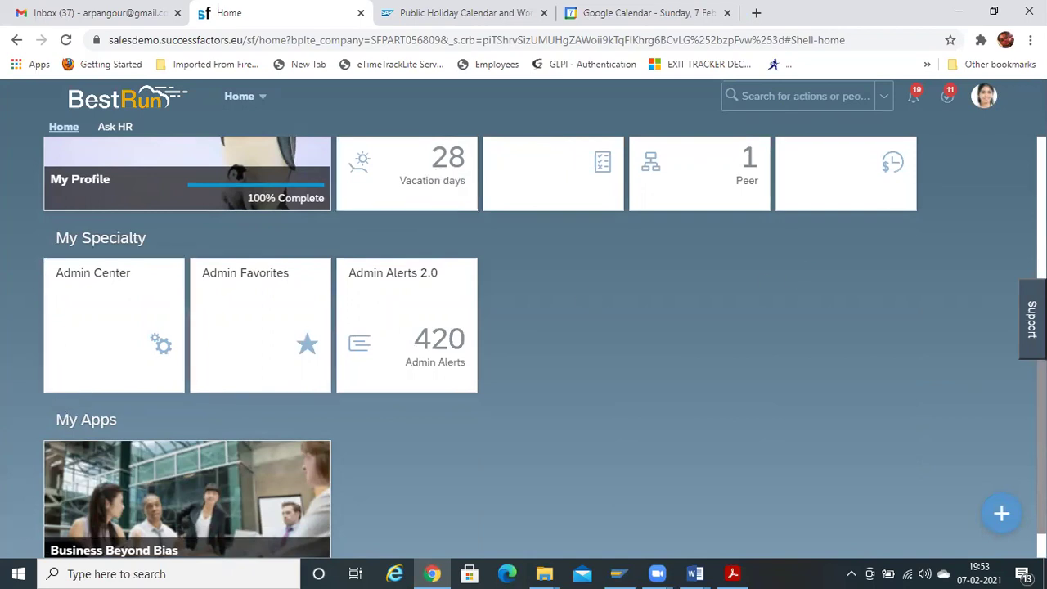
scroll(523, 327, up, 4)
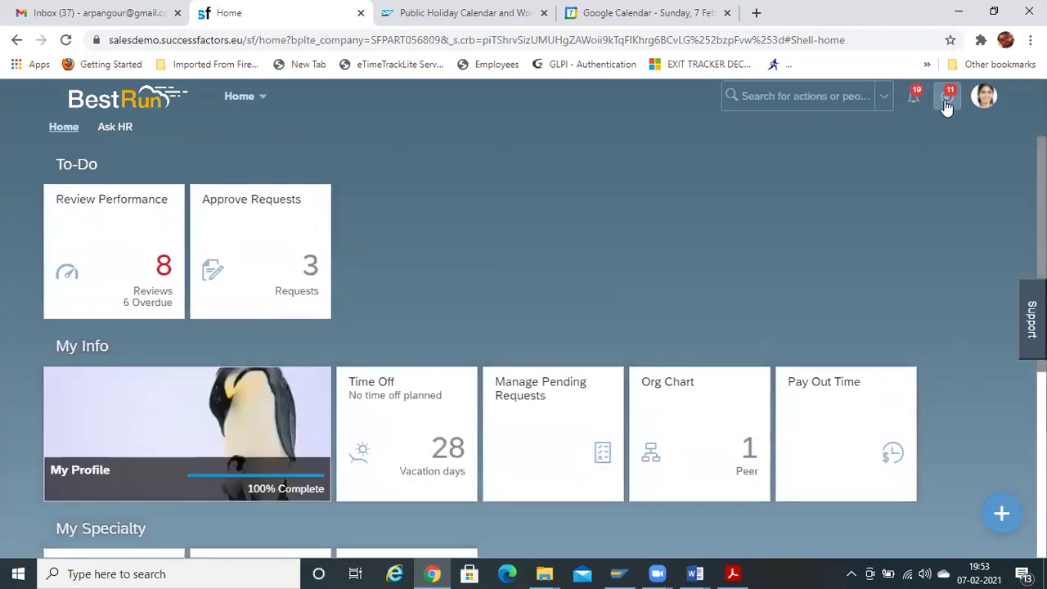
Reopen Manage Home Page by searching the actions for "manage home"
click(884, 104)
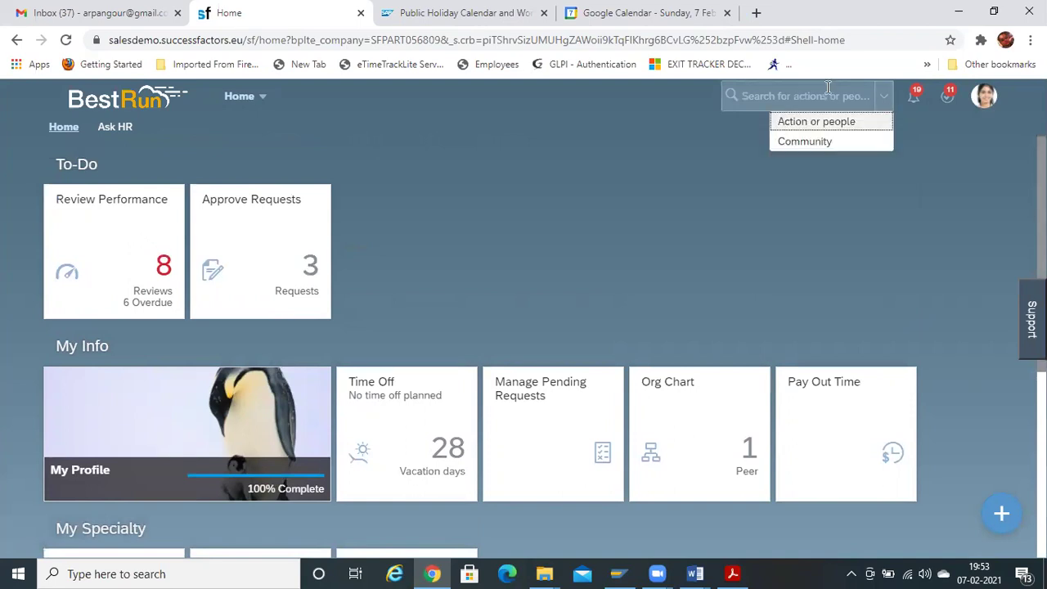
click(828, 87)
text(manage)
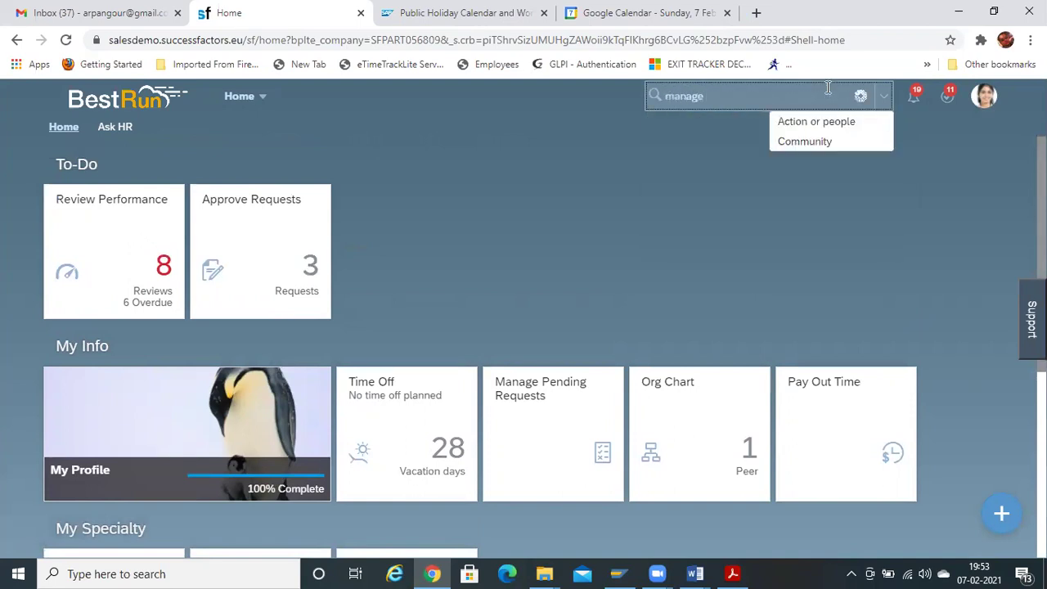
text( home)
click(860, 96)
click(743, 95)
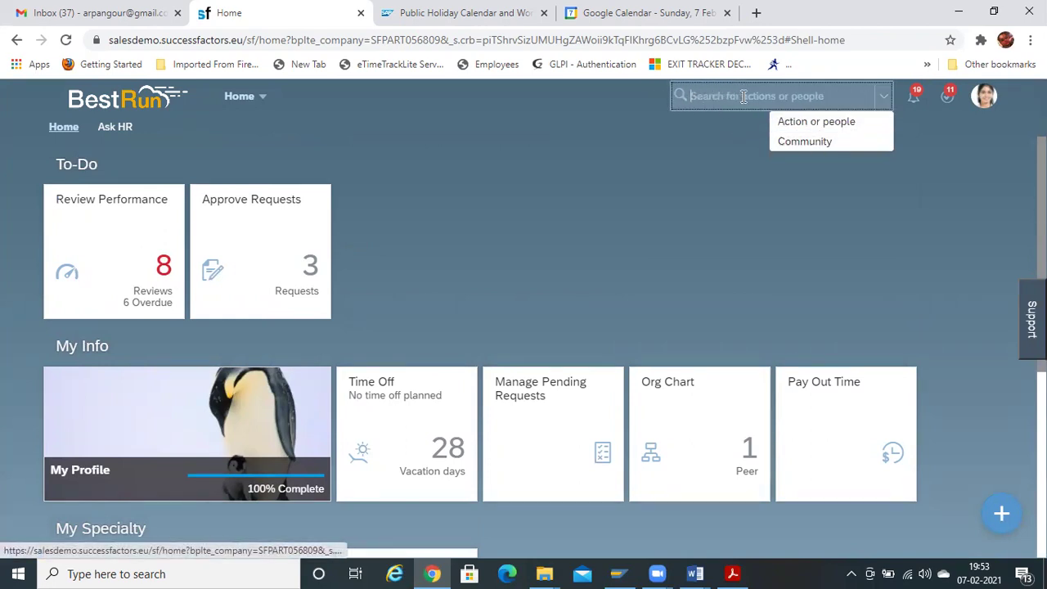
text(mana)
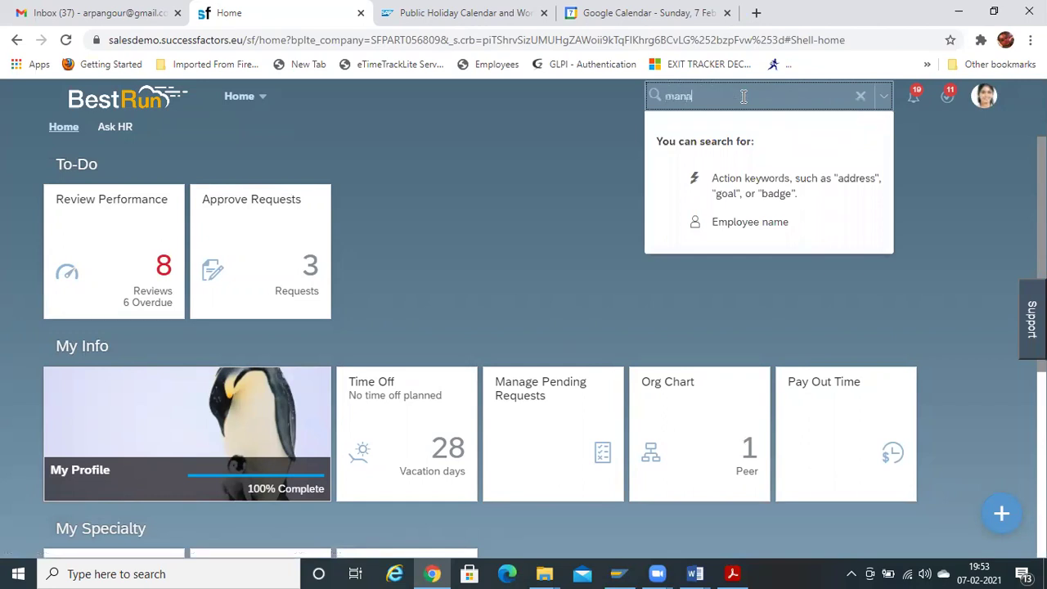
text(ge home)
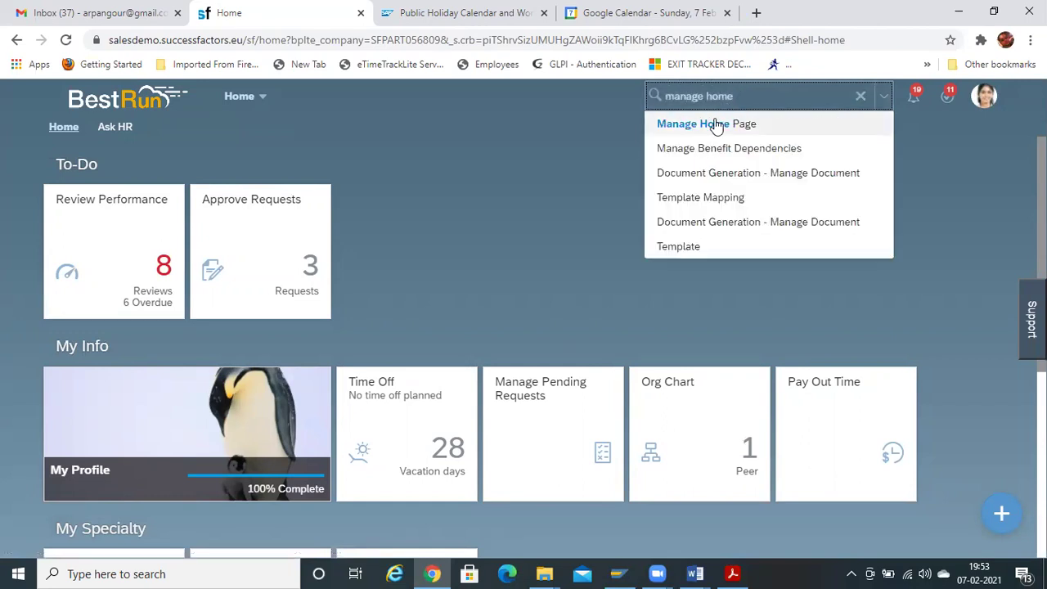
click(687, 124)
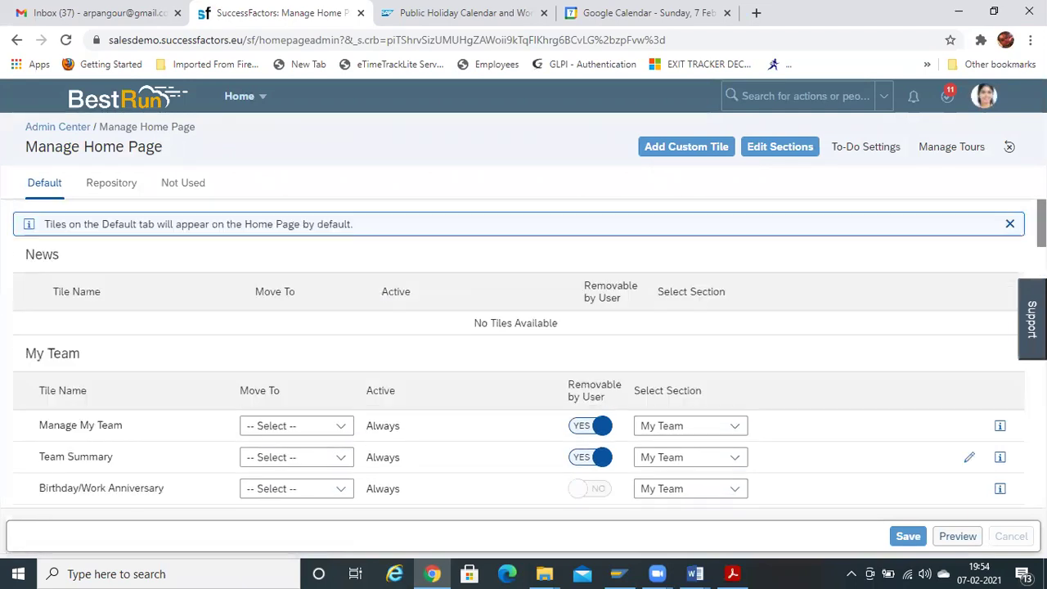
Check the Move To options of the Time Off tile under My Info, and change its section to My Specialty
scroll(523, 368, down, 1)
scroll(524, 352, down, 6)
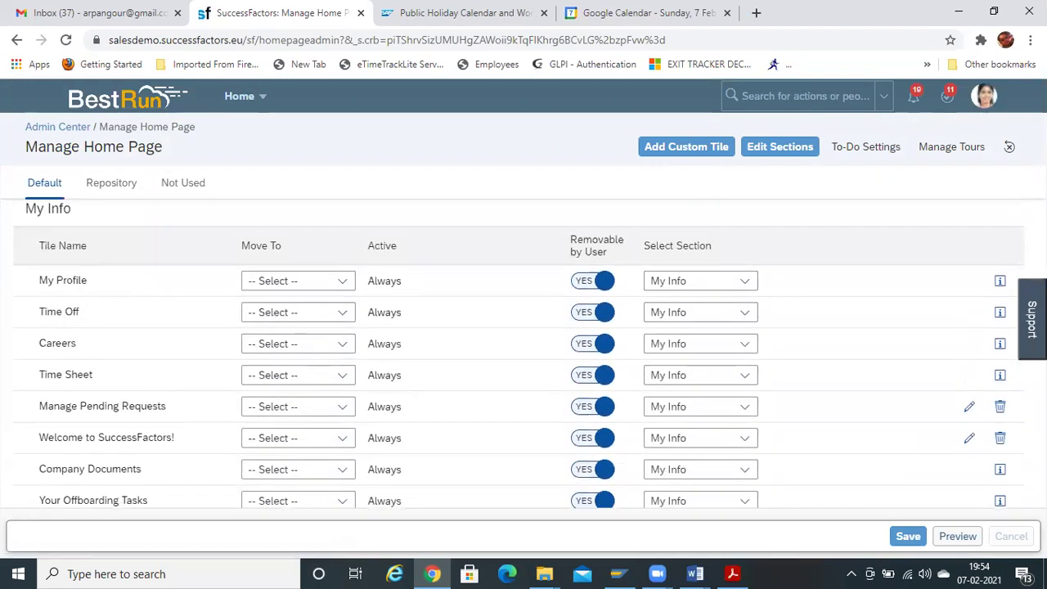
click(343, 315)
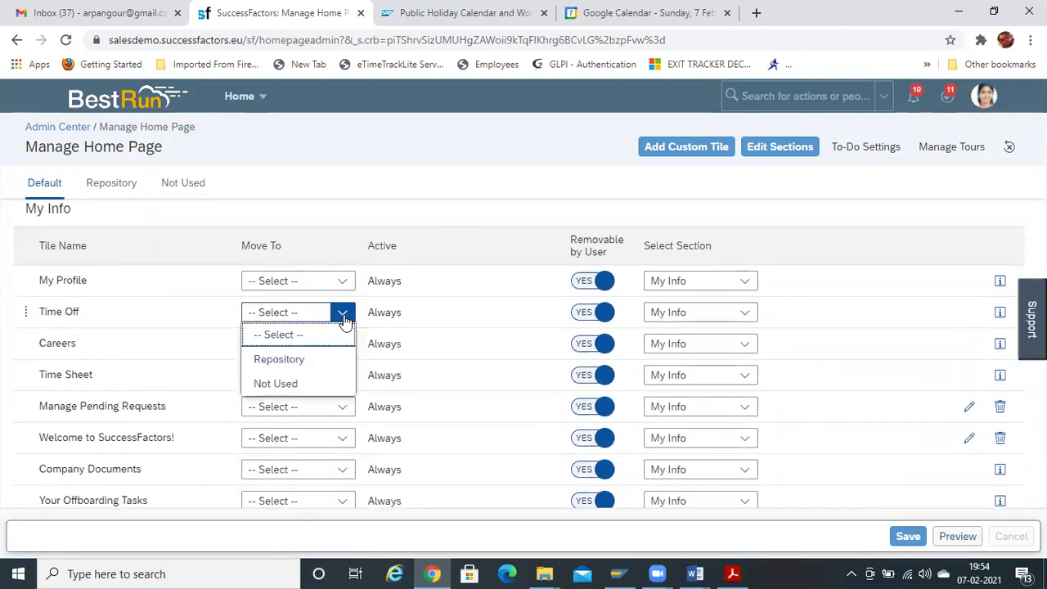
click(343, 320)
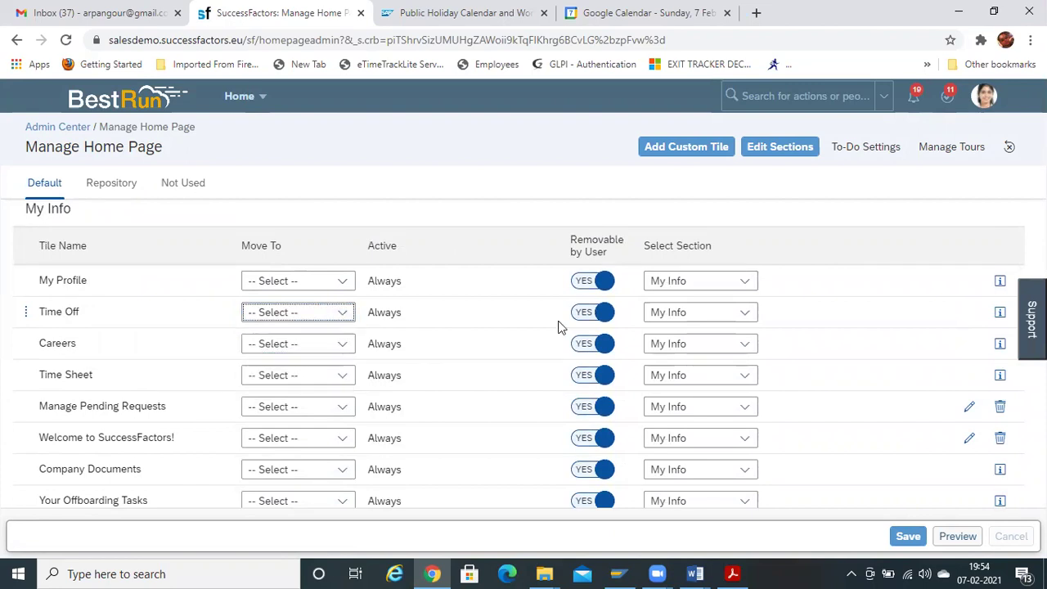
click(744, 314)
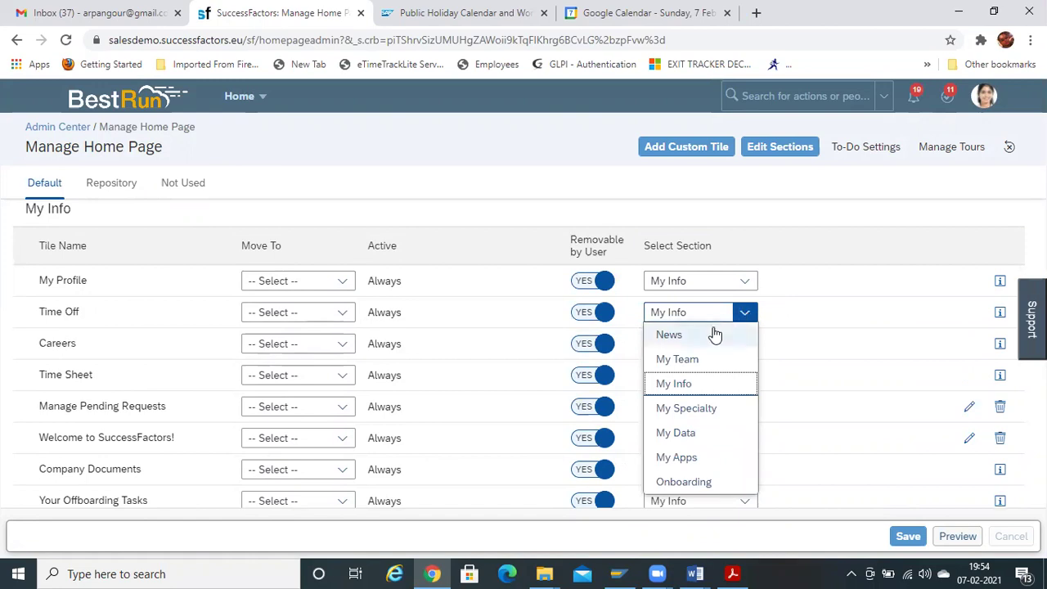
click(698, 415)
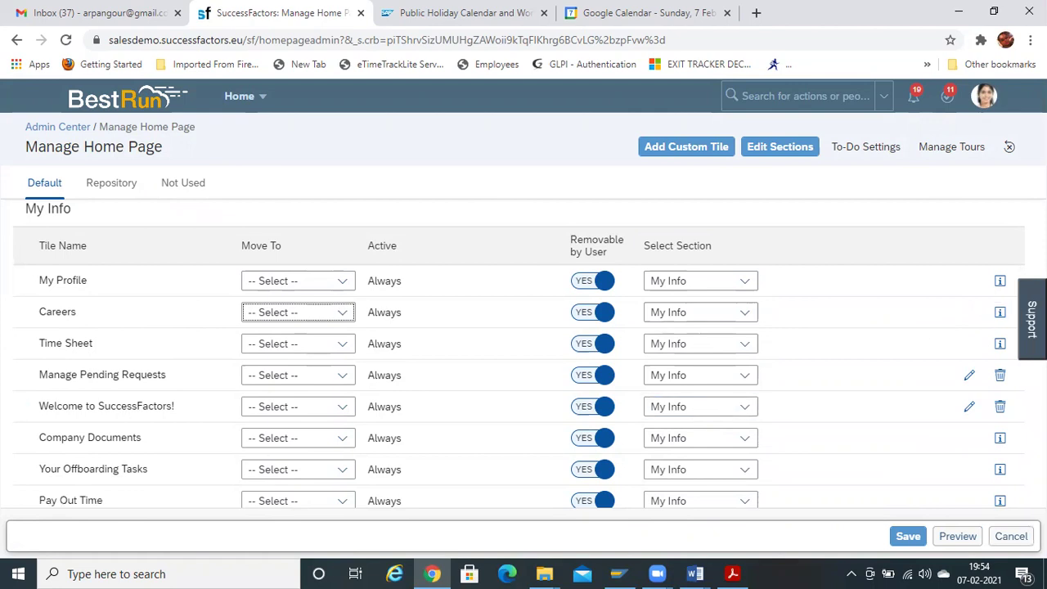
Locate the Time Off tile in the My Specialty section and save the home page changes
scroll(523, 360, down, 10)
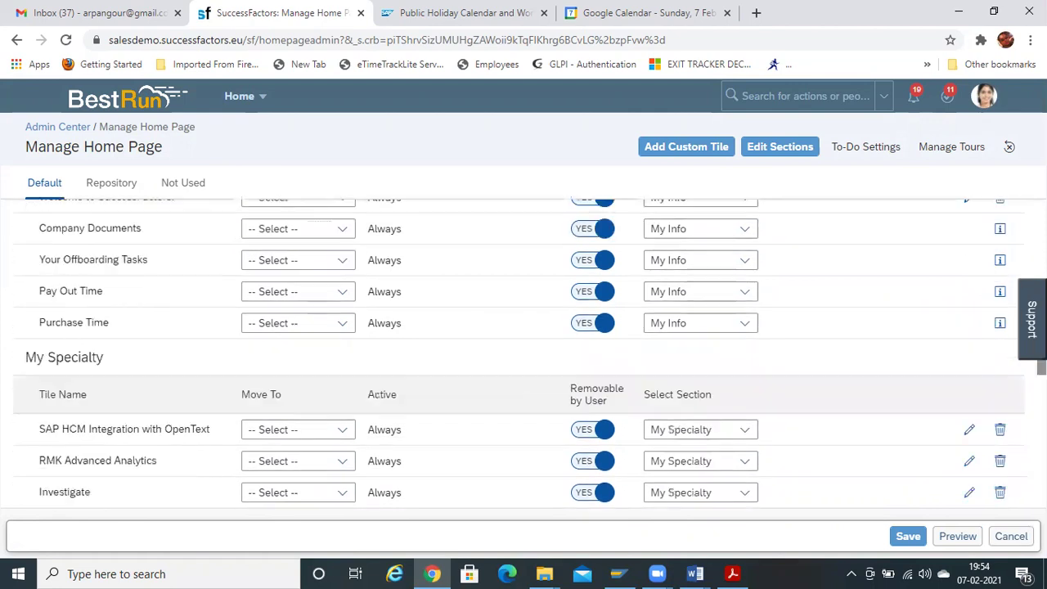
scroll(524, 360, up, 1)
scroll(523, 360, up, 5)
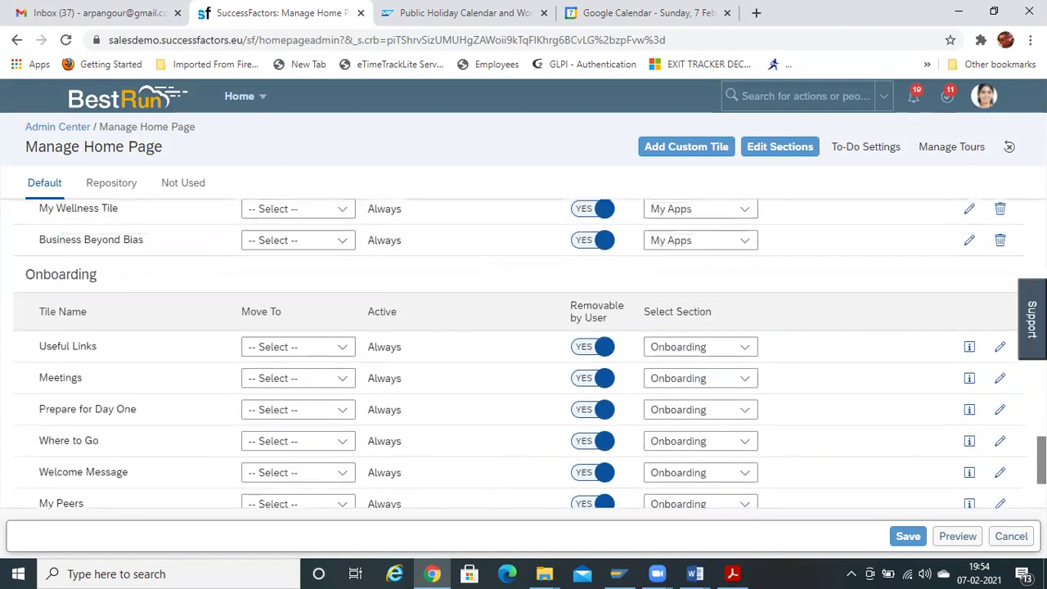
scroll(524, 360, up, 4)
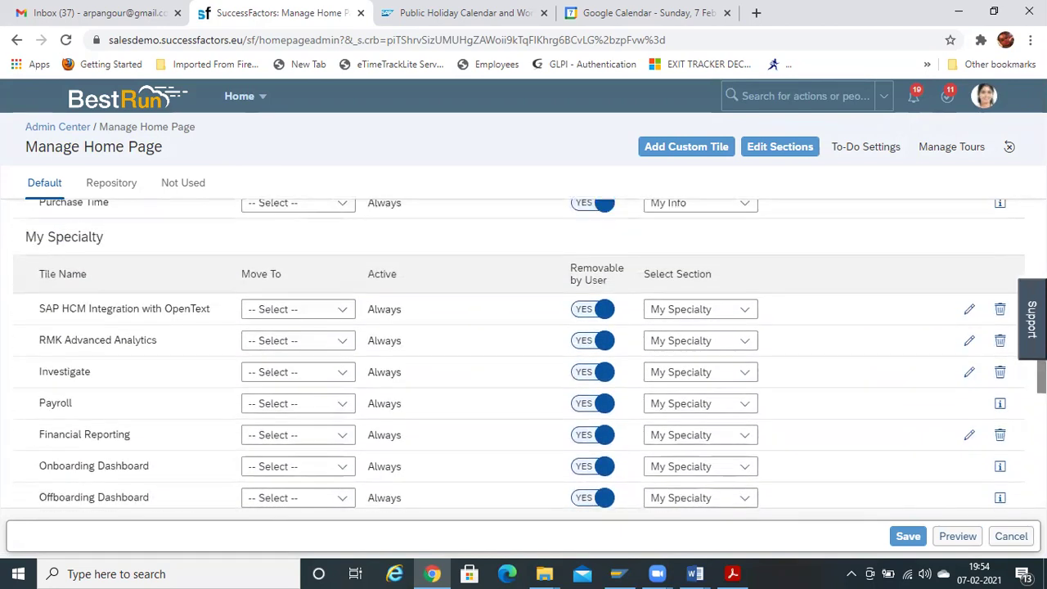
scroll(206, 458, down, 2)
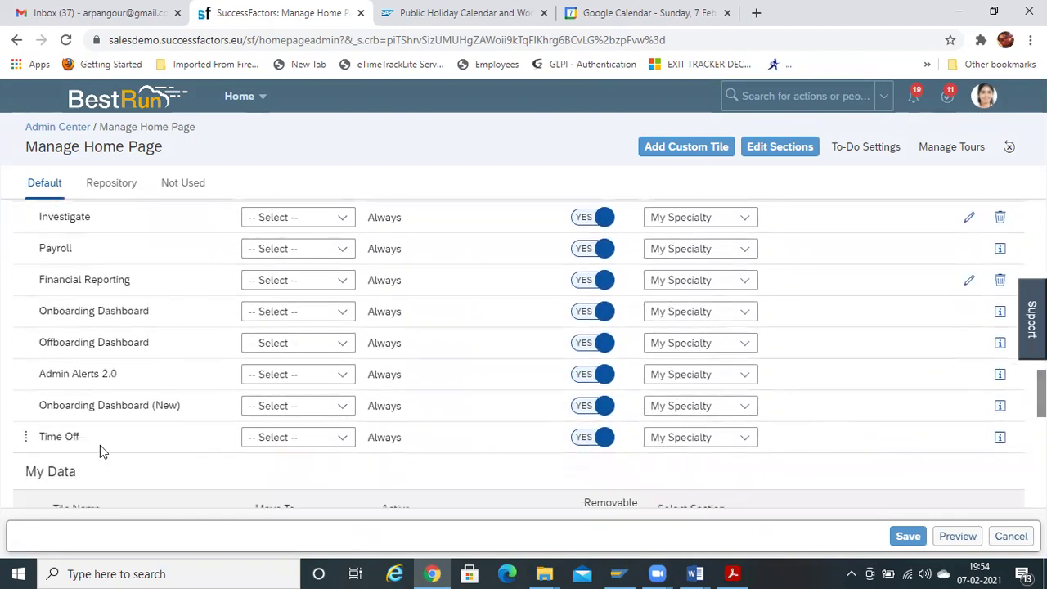
click(909, 542)
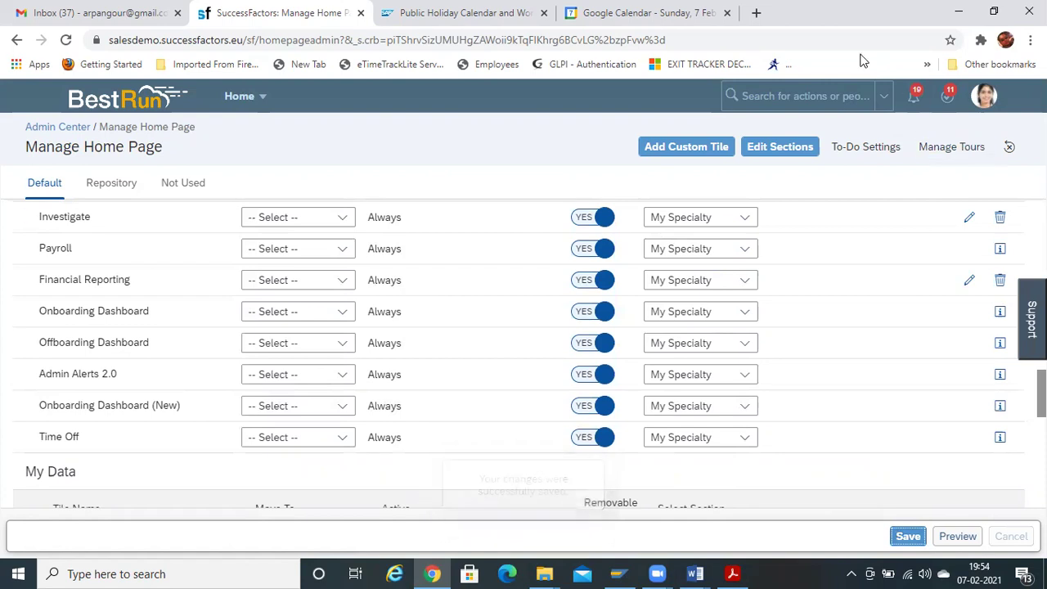
Go to the home page to check the new placement of the Time Off tile
click(984, 96)
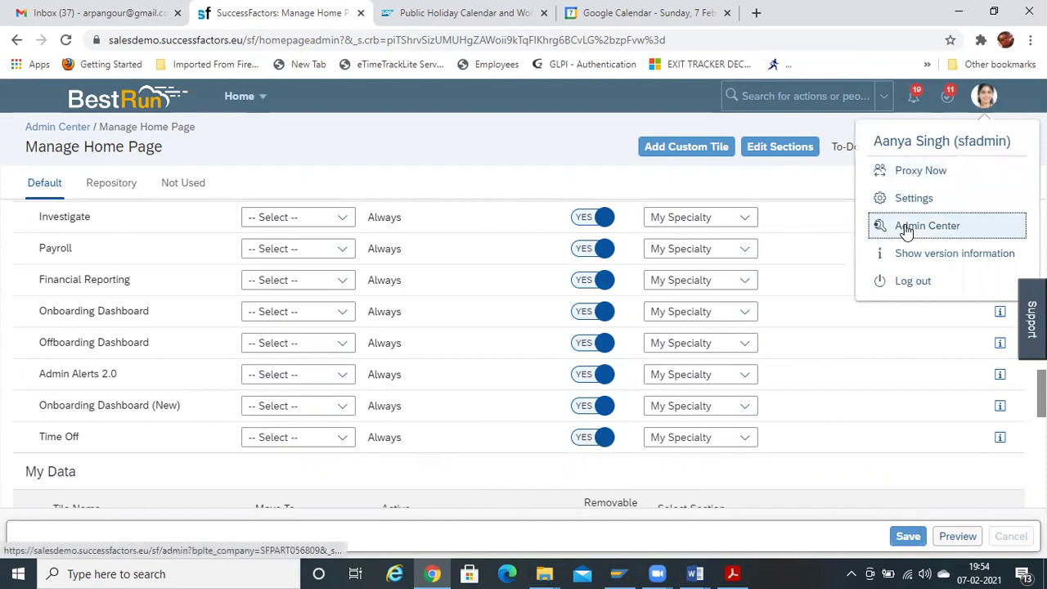
click(229, 102)
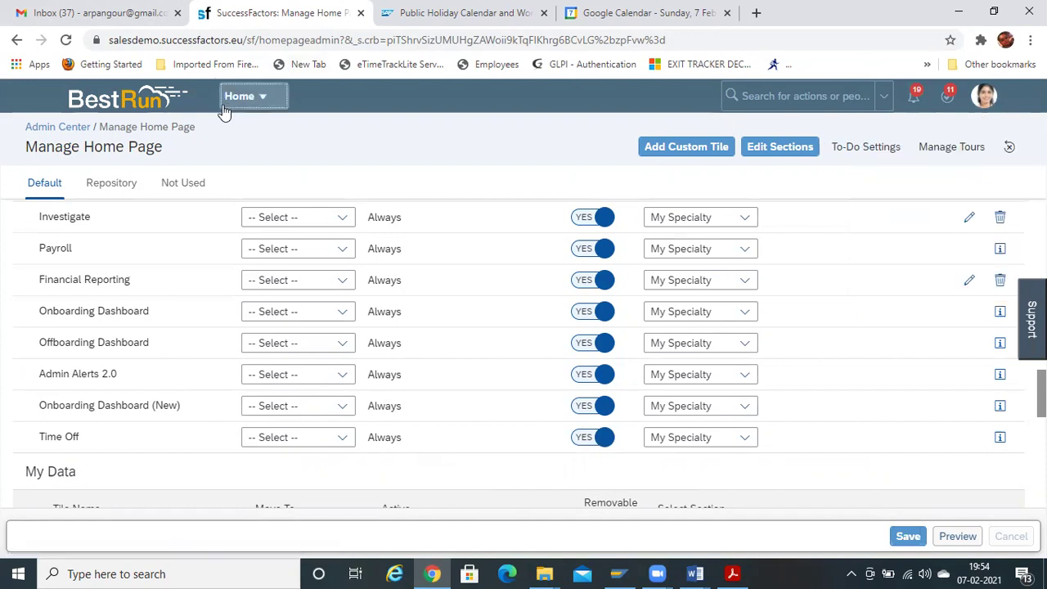
click(237, 120)
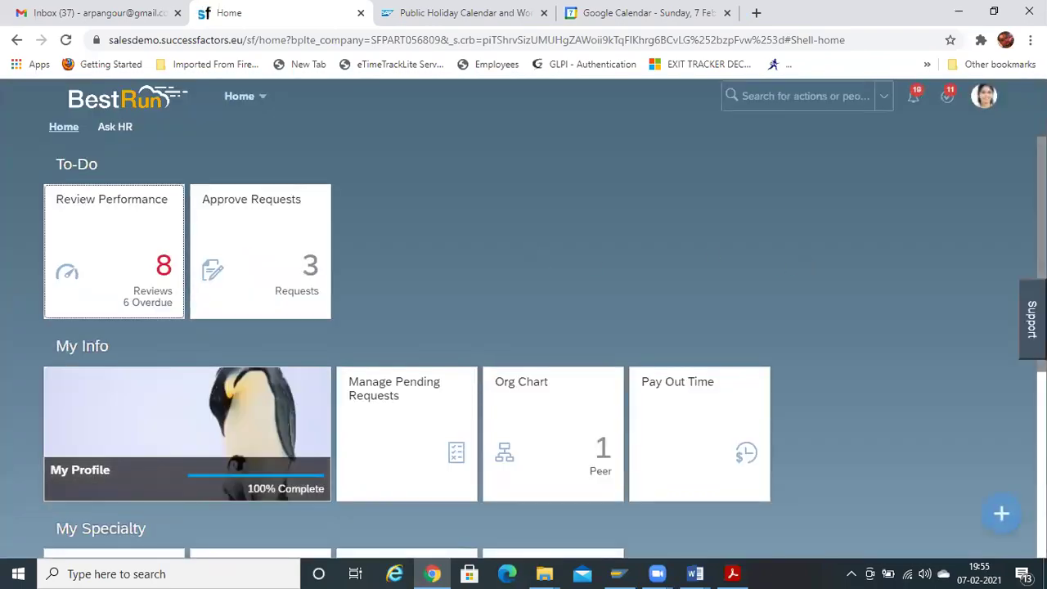
Check the Time Off tile under My Specialty, and reopen Manage Home Page by searching the actions for "manage home page"
scroll(524, 344, down, 2)
scroll(568, 257, down, 1)
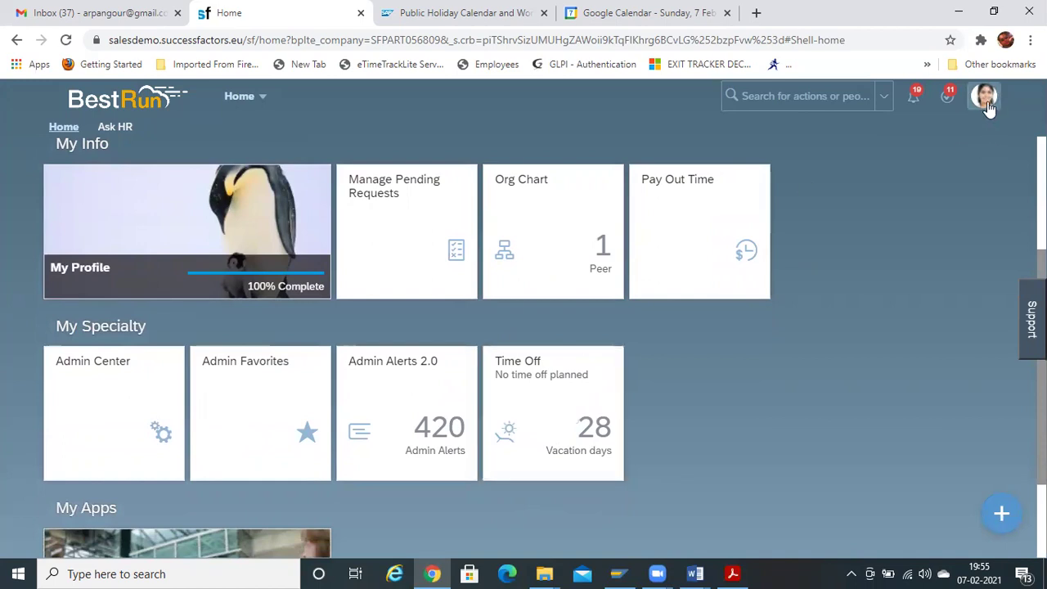
click(751, 95)
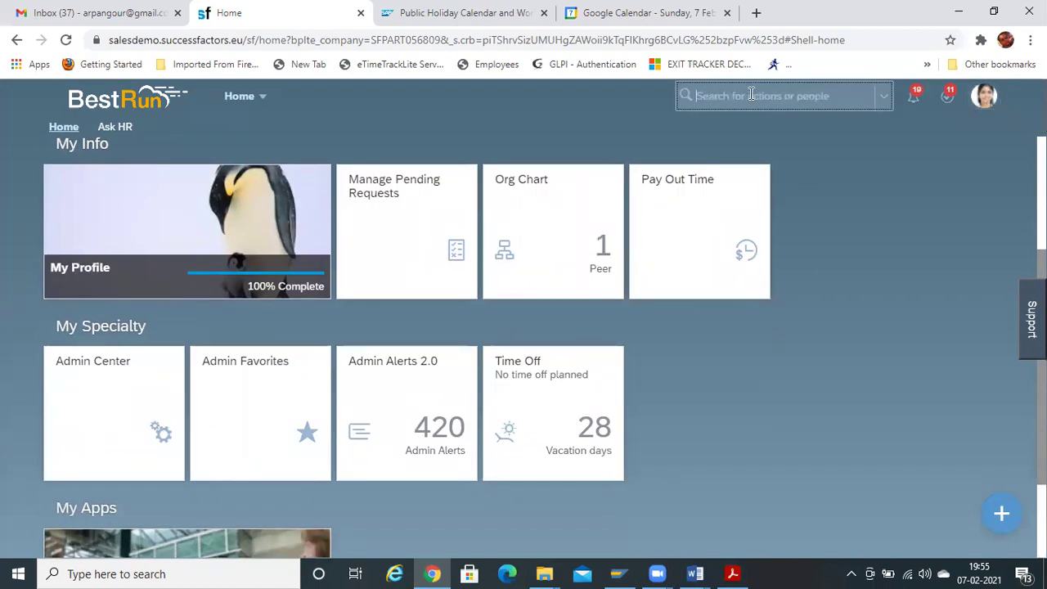
text(manage)
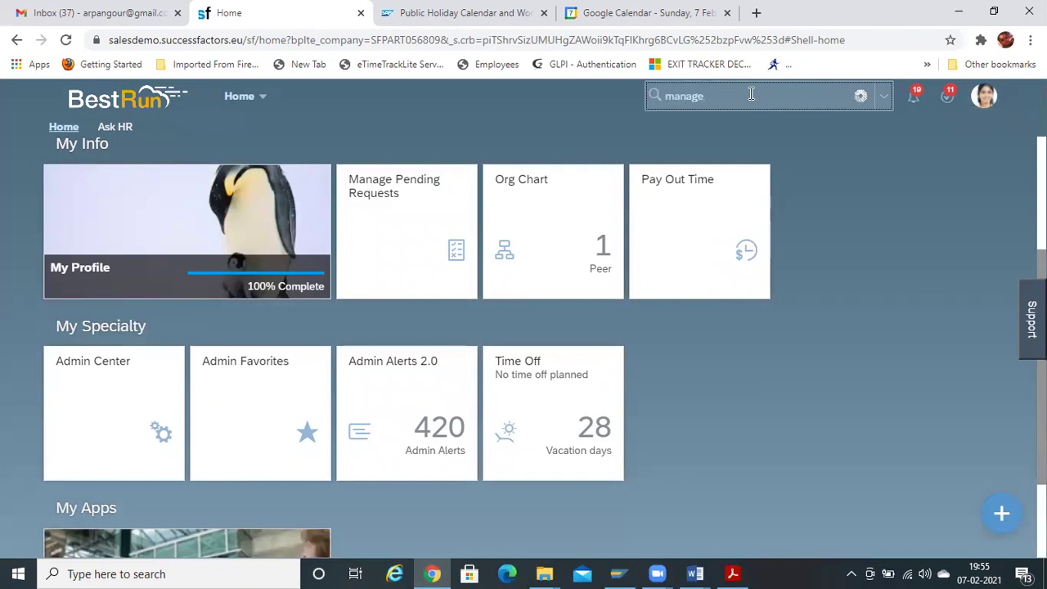
text( hom)
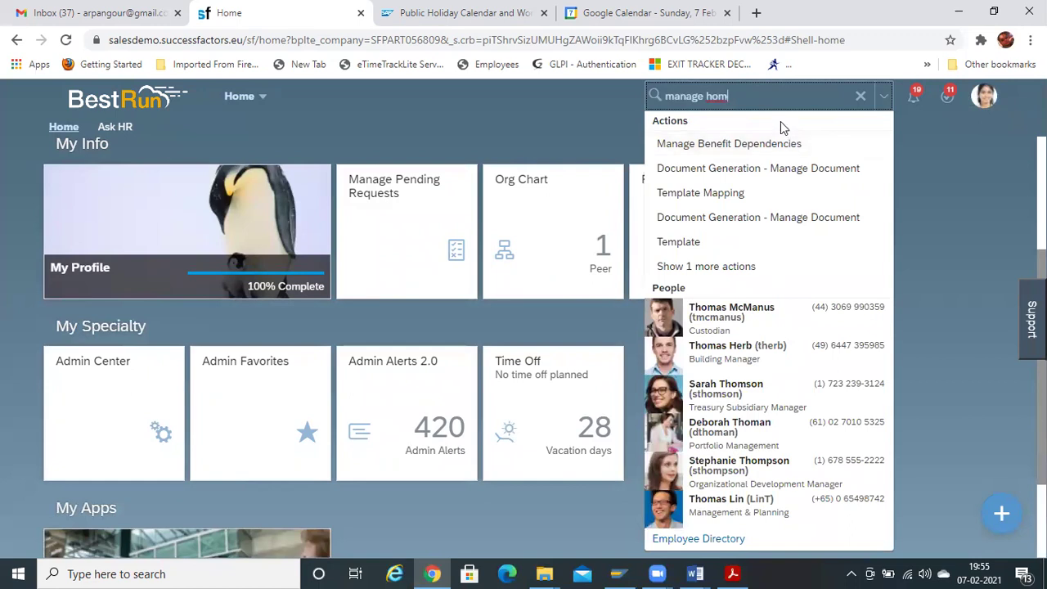
text(e page)
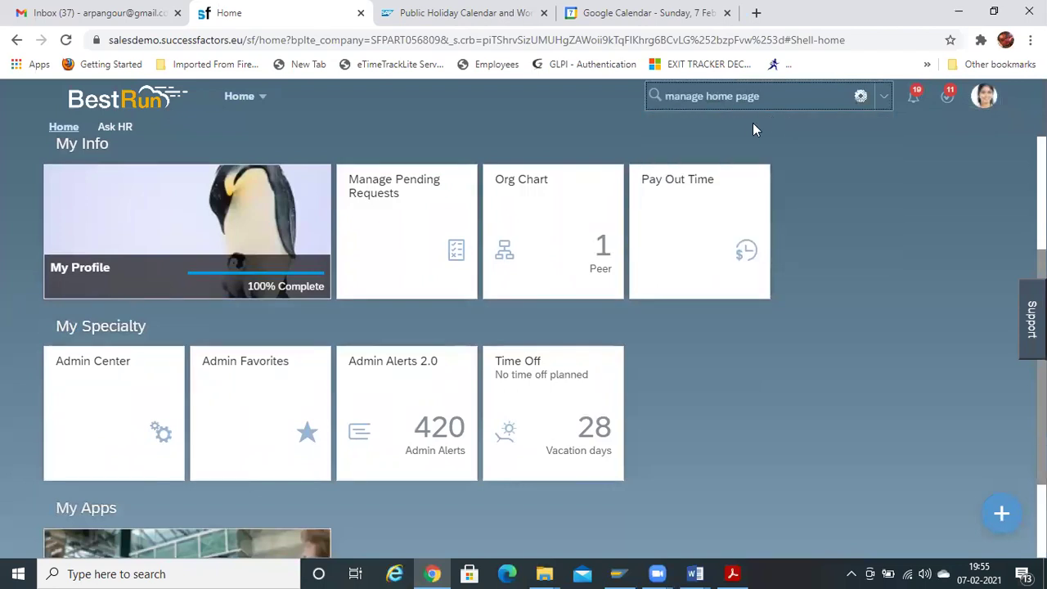
click(740, 126)
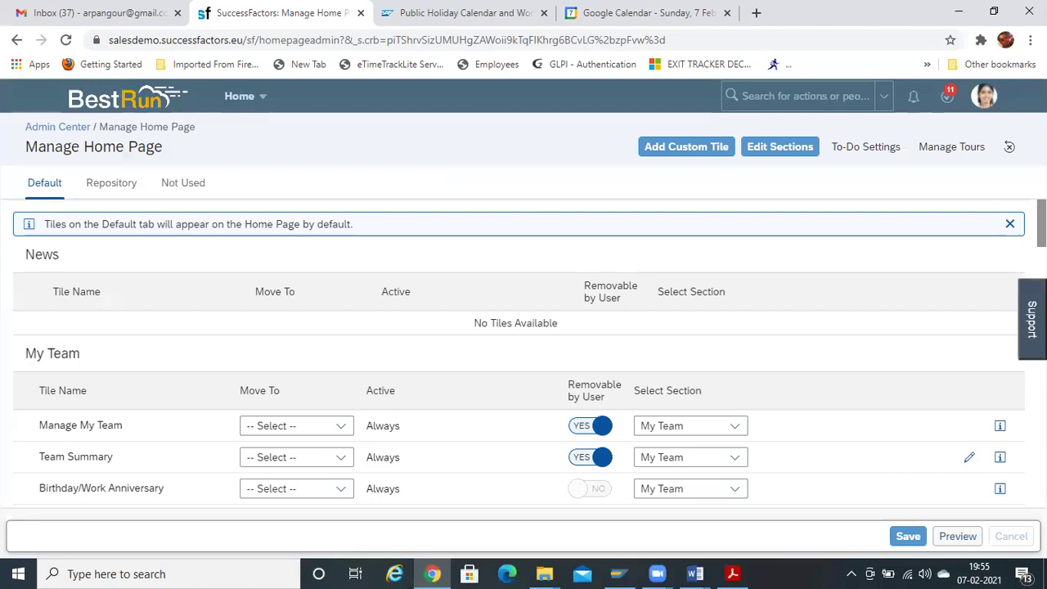
Check the section options of the Manage My Team tile, and switch its Removable by User setting to No and back to Yes
scroll(523, 354, down, 3)
scroll(524, 354, up, 2)
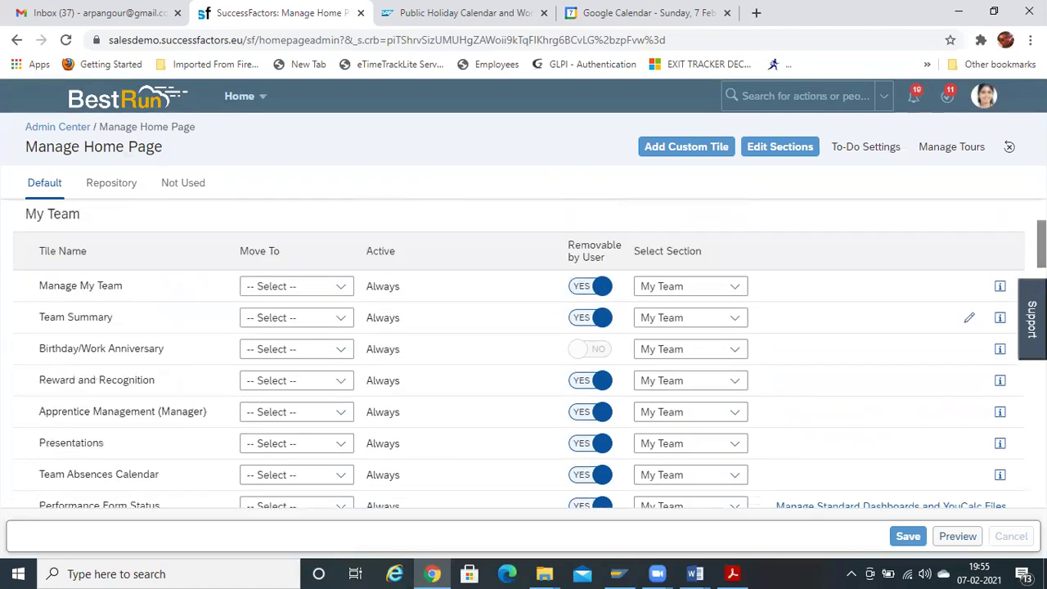
scroll(792, 370, up, 1)
click(726, 363)
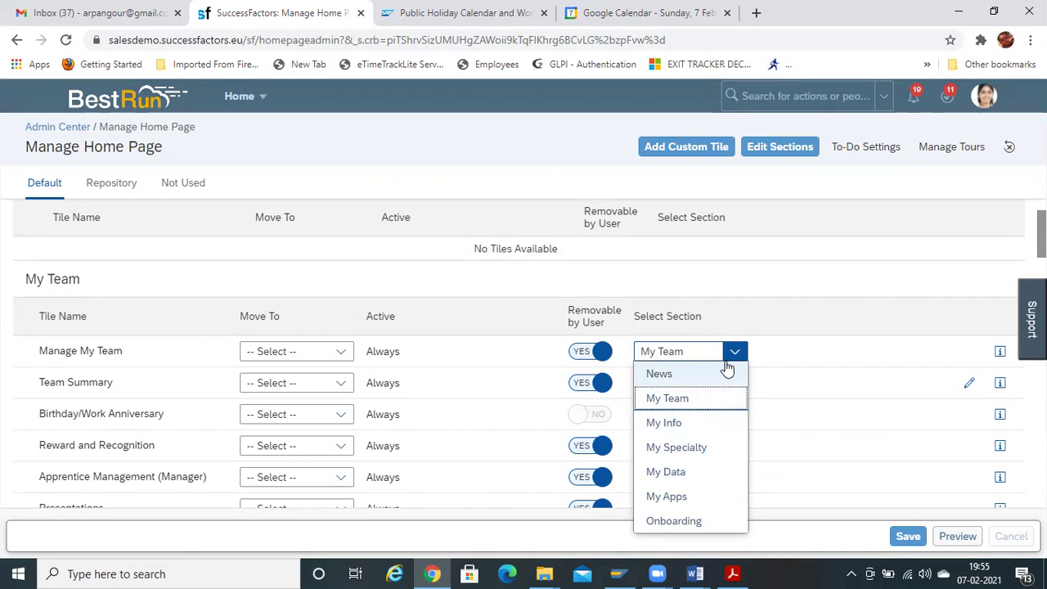
click(749, 327)
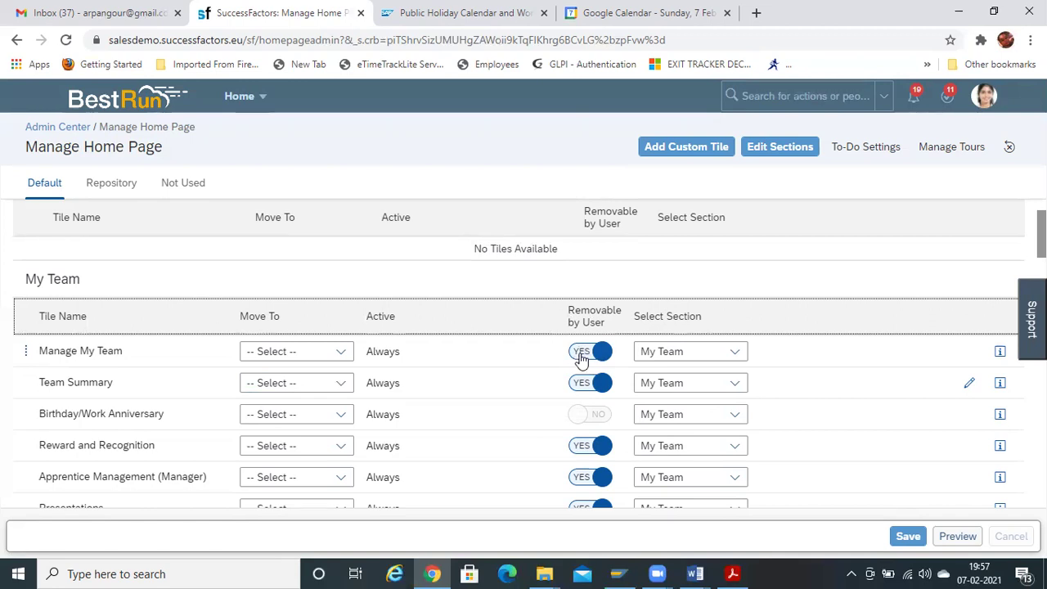
click(582, 357)
click(597, 355)
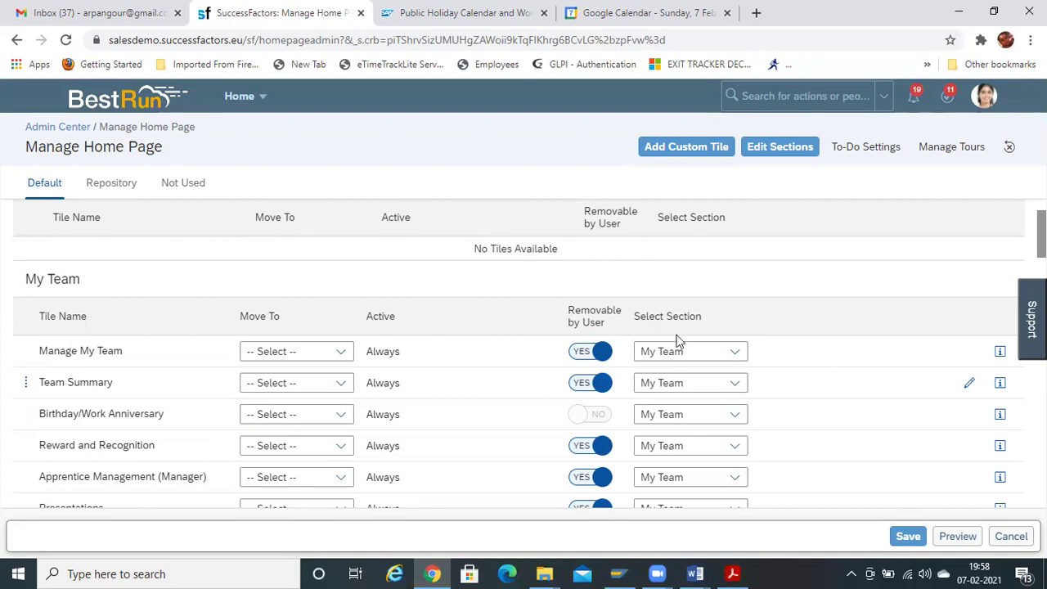
Start a proxy session as another employee by entering and selecting the target user name
click(990, 99)
key(Down)
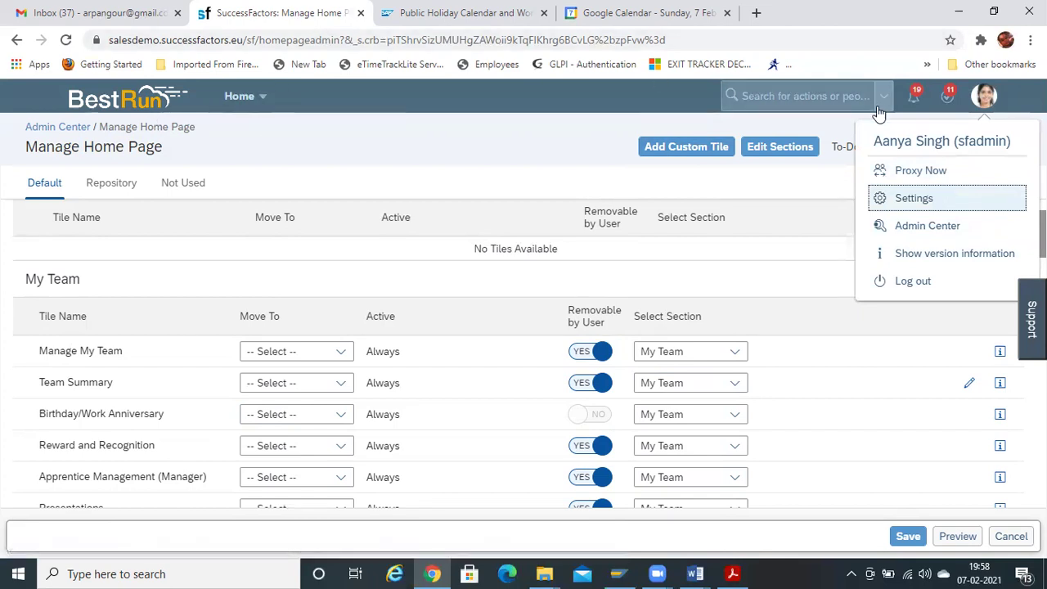
click(905, 174)
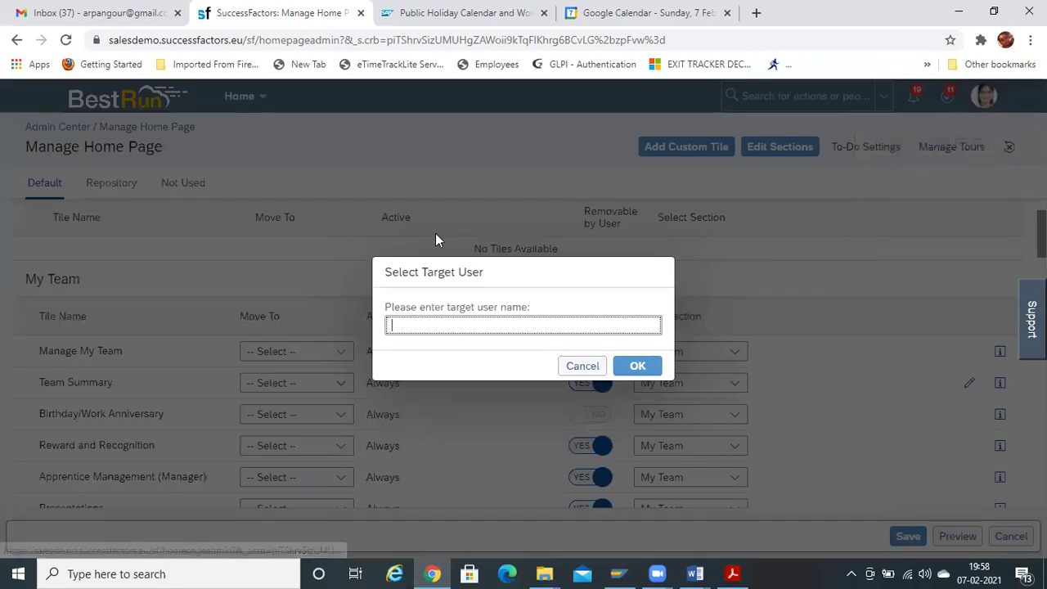
text(cgrant)
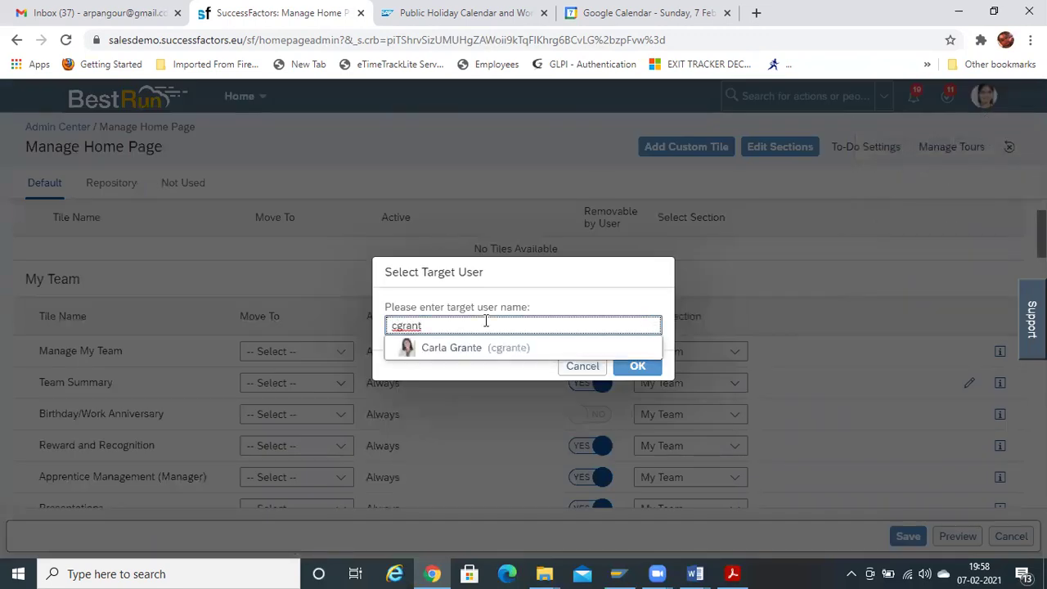
click(470, 349)
click(638, 366)
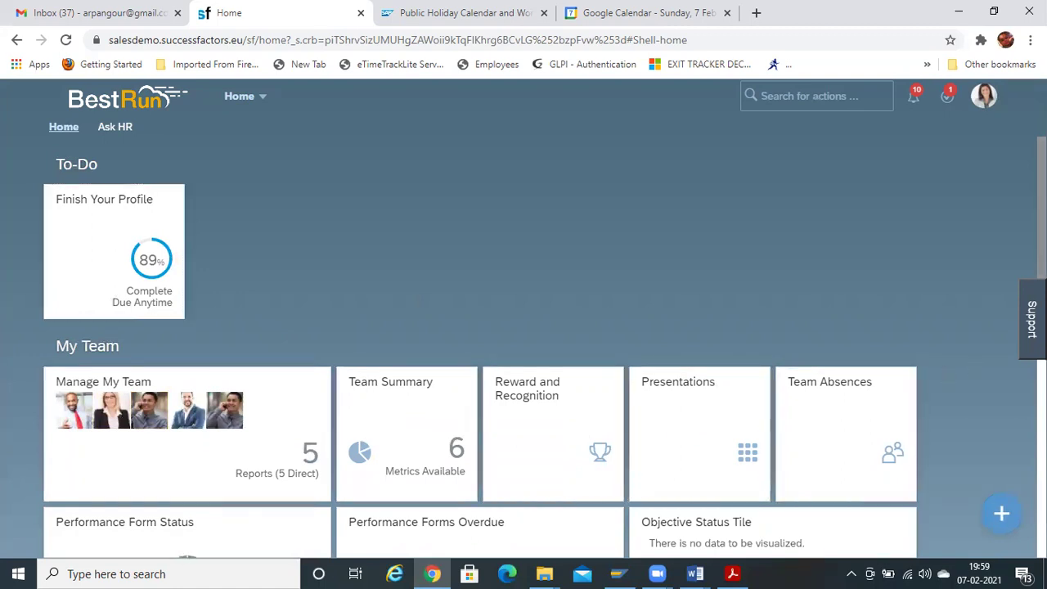
Look over the My Team tiles and the account options on the proxied employee's home page
scroll(524, 348, down, 2)
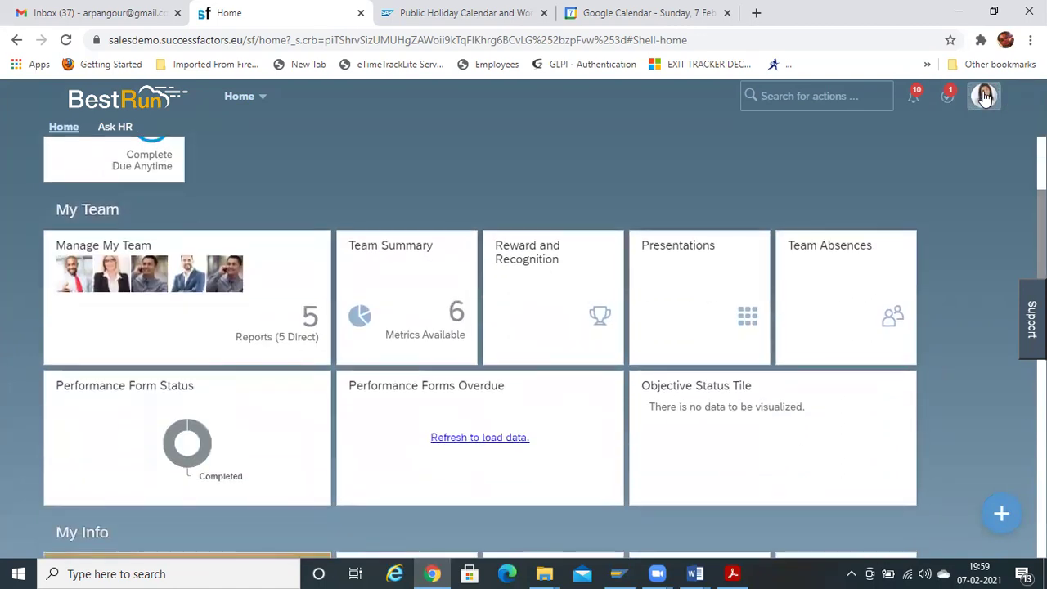
click(985, 97)
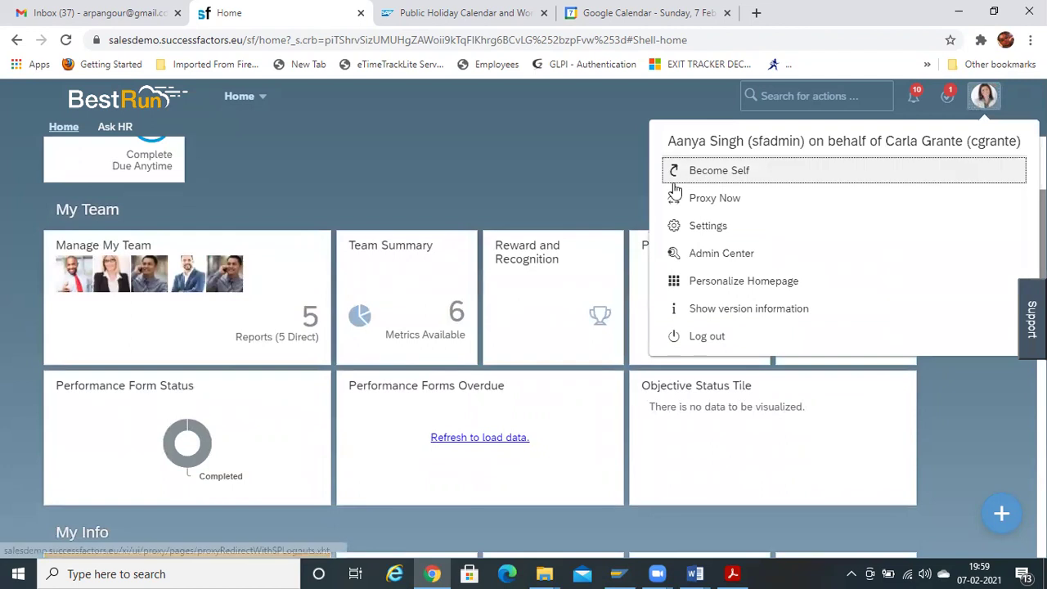
click(443, 150)
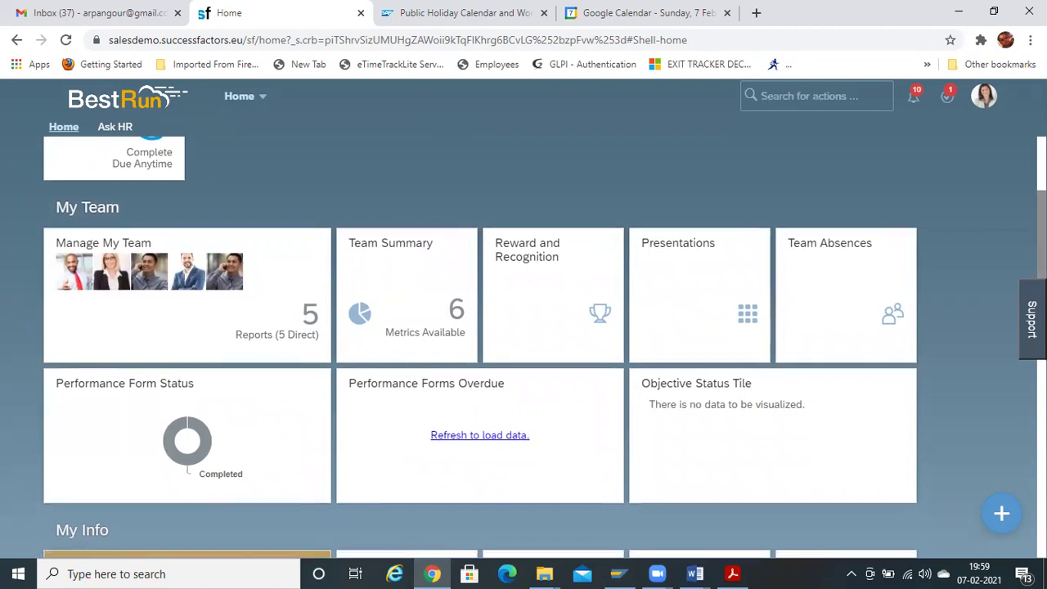
scroll(523, 344, up, 1)
scroll(524, 344, up, 1)
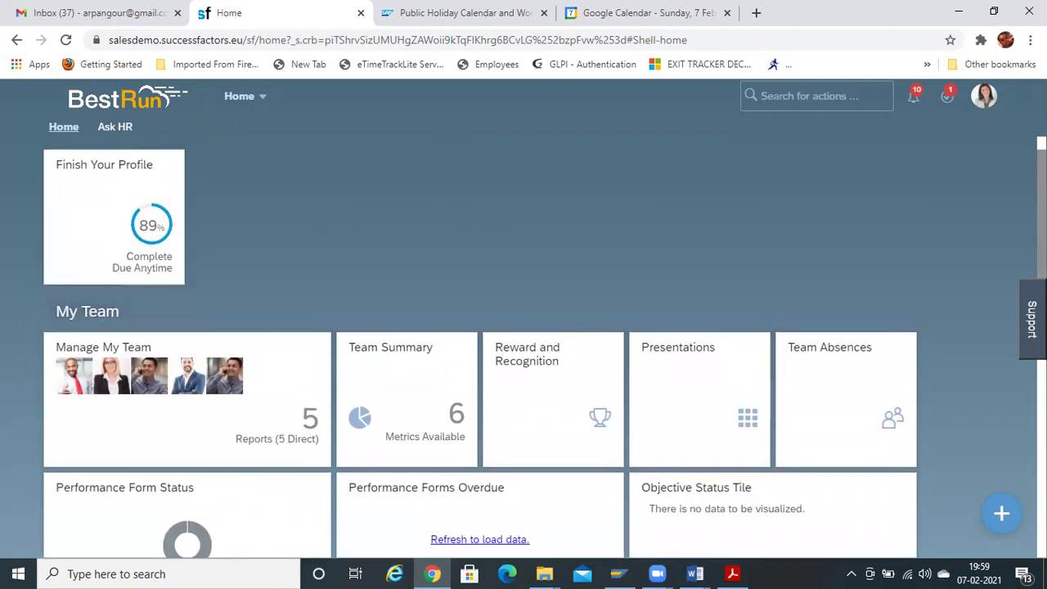
scroll(523, 344, down, 1)
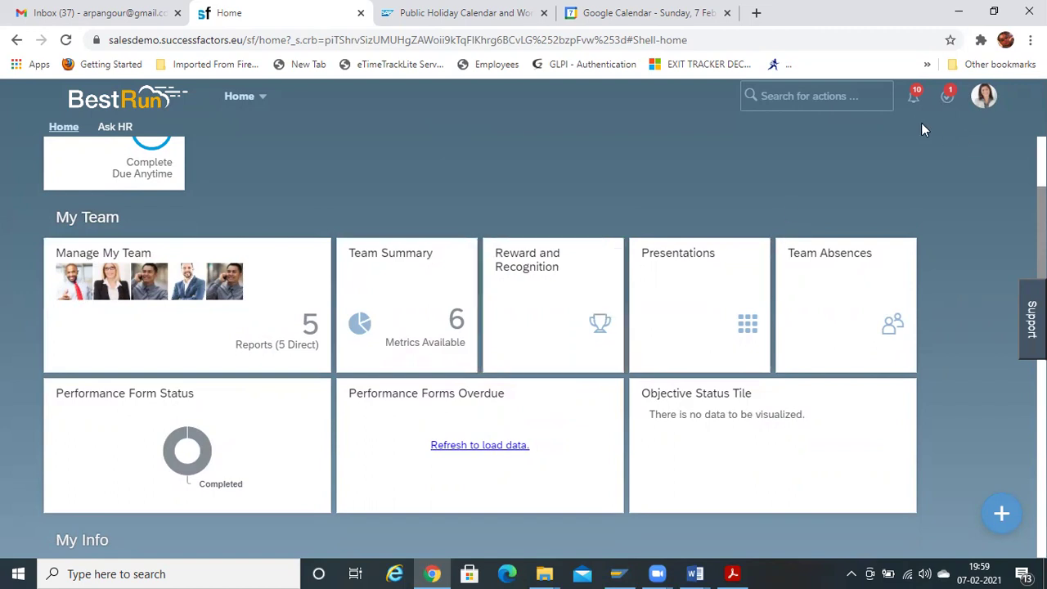
Personalize the proxied employee's home page by unpinning the Reward and Recognition tile from the My Team section
click(982, 97)
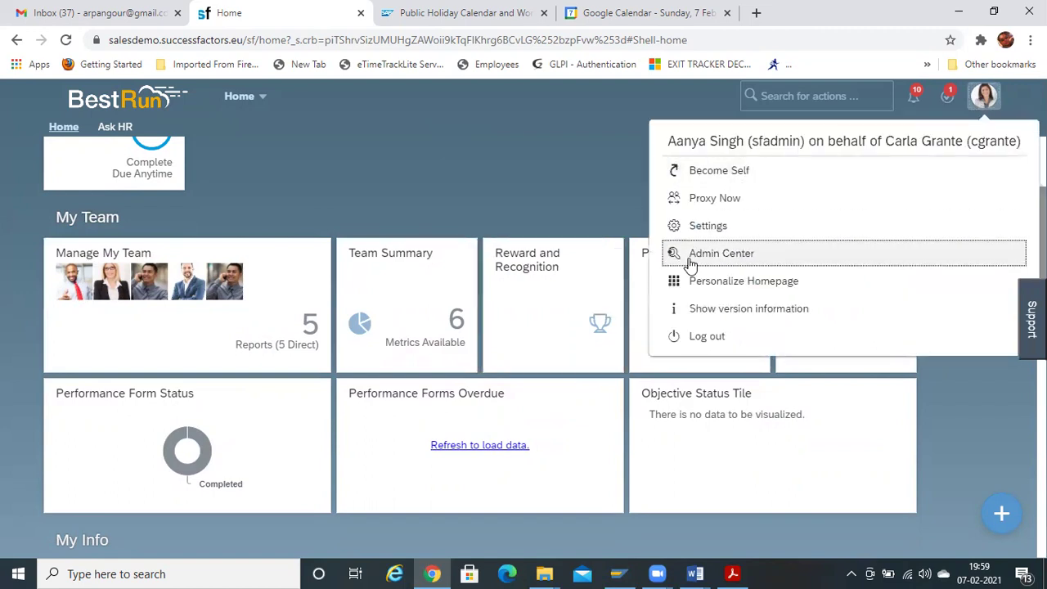
click(728, 285)
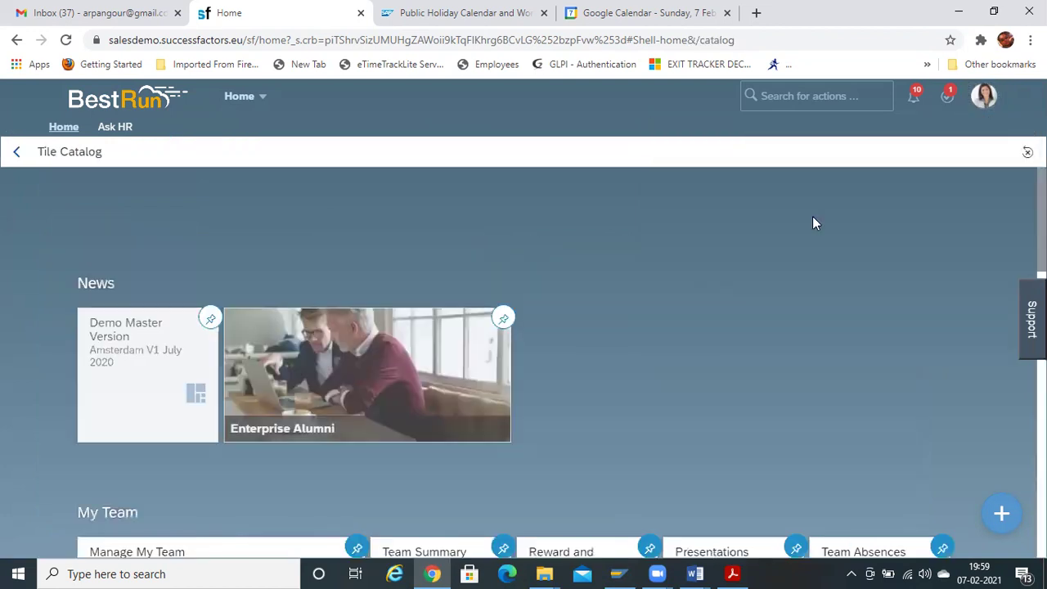
scroll(1018, 248, down, 2)
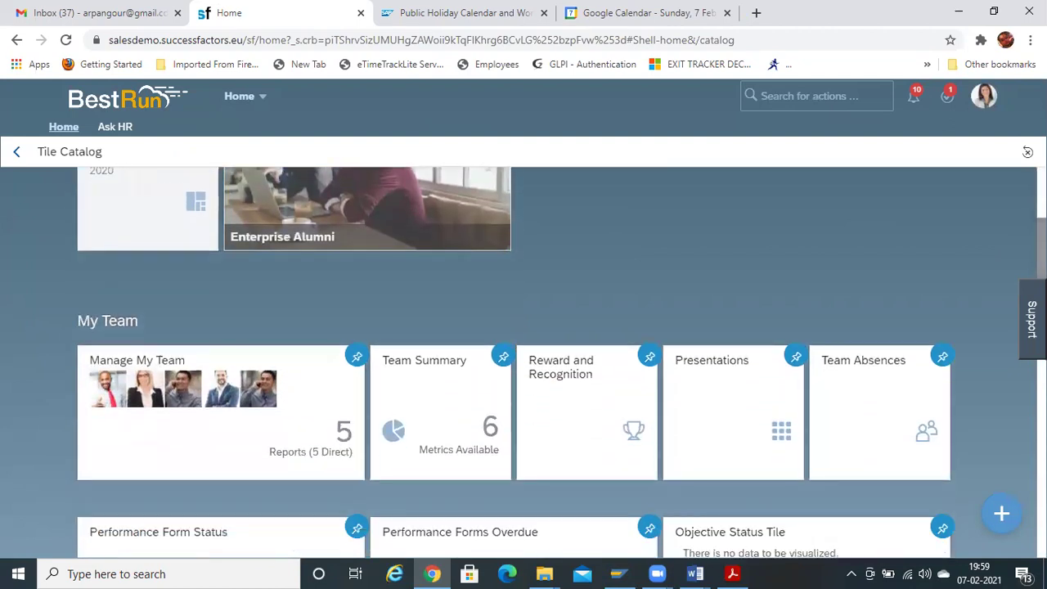
click(650, 360)
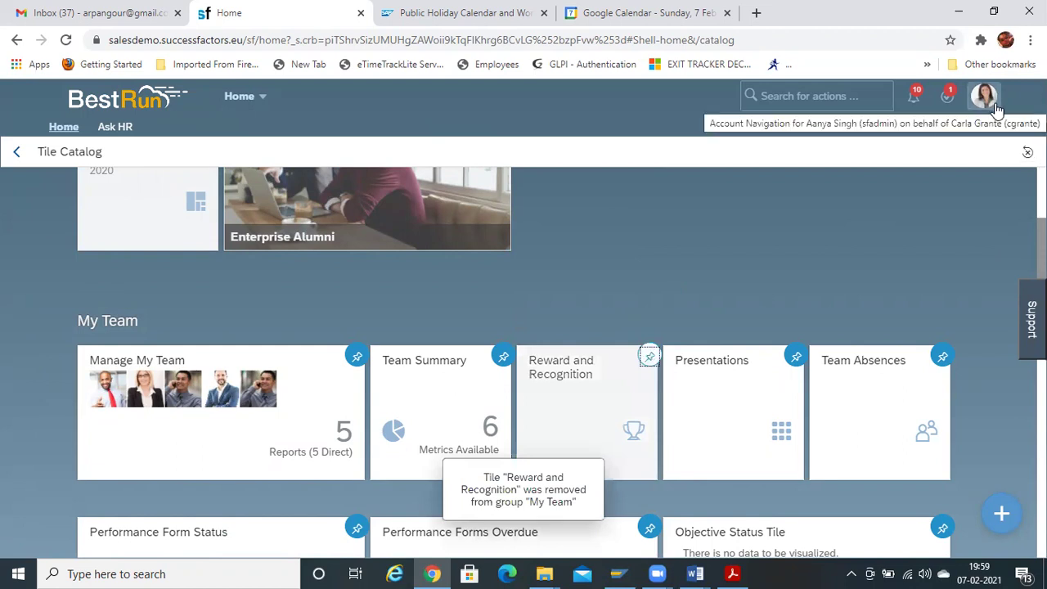
End the proxy session and return to the administrator's own account with Become Self
click(990, 99)
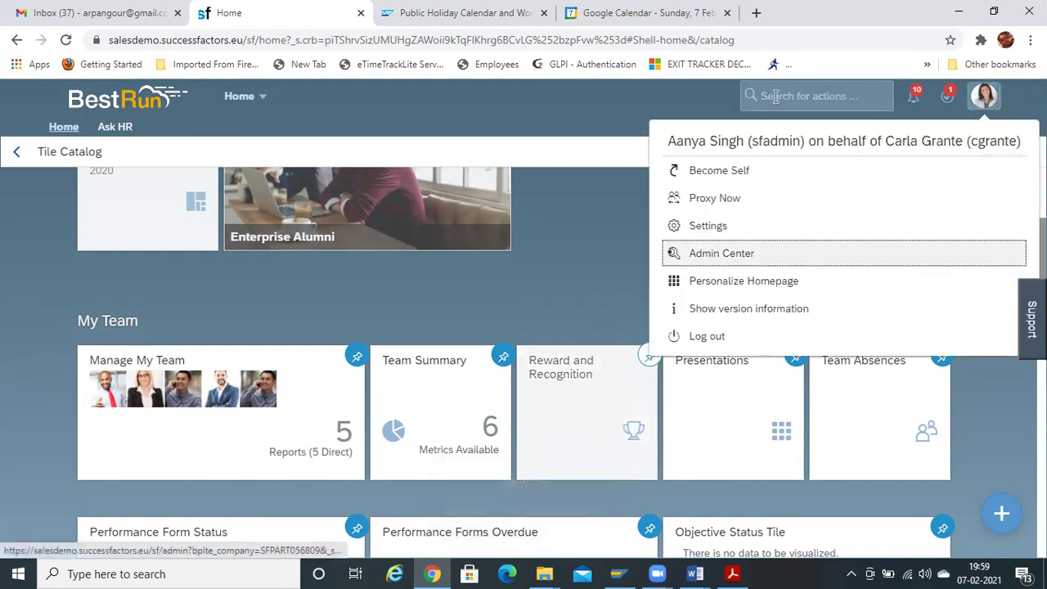
click(597, 103)
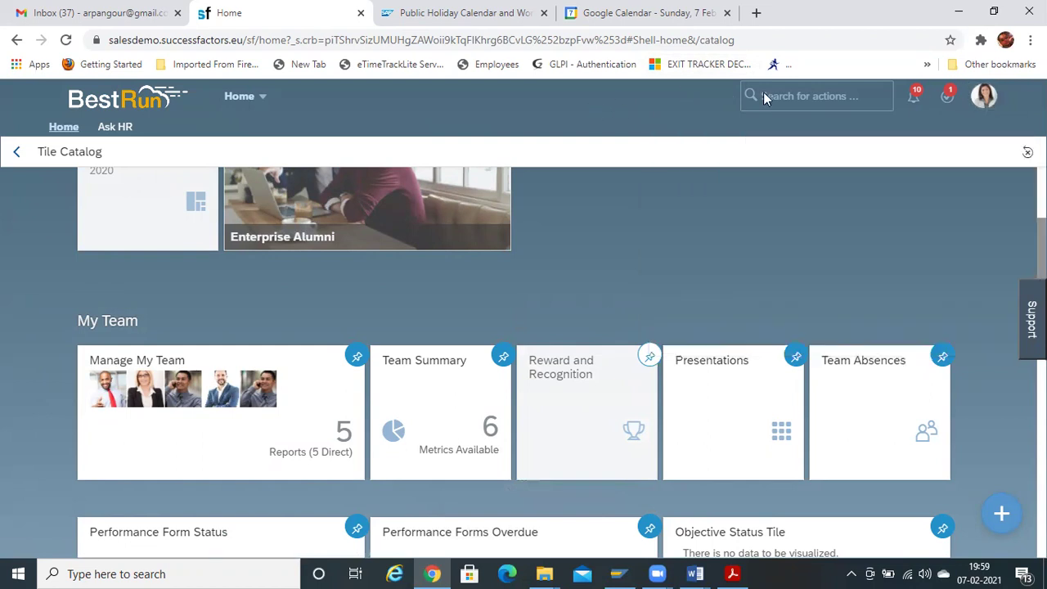
click(984, 96)
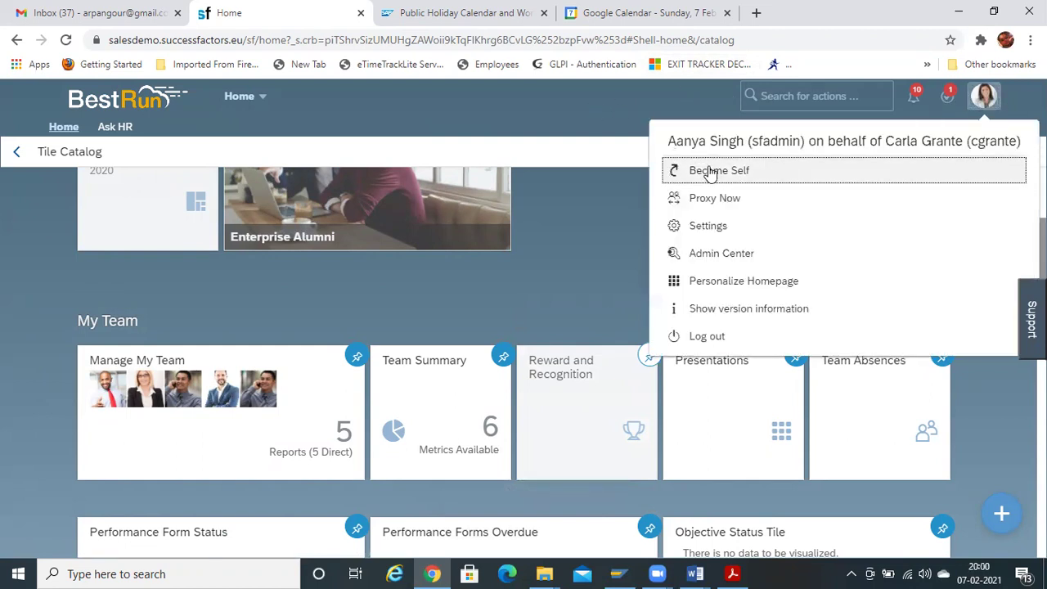
click(704, 166)
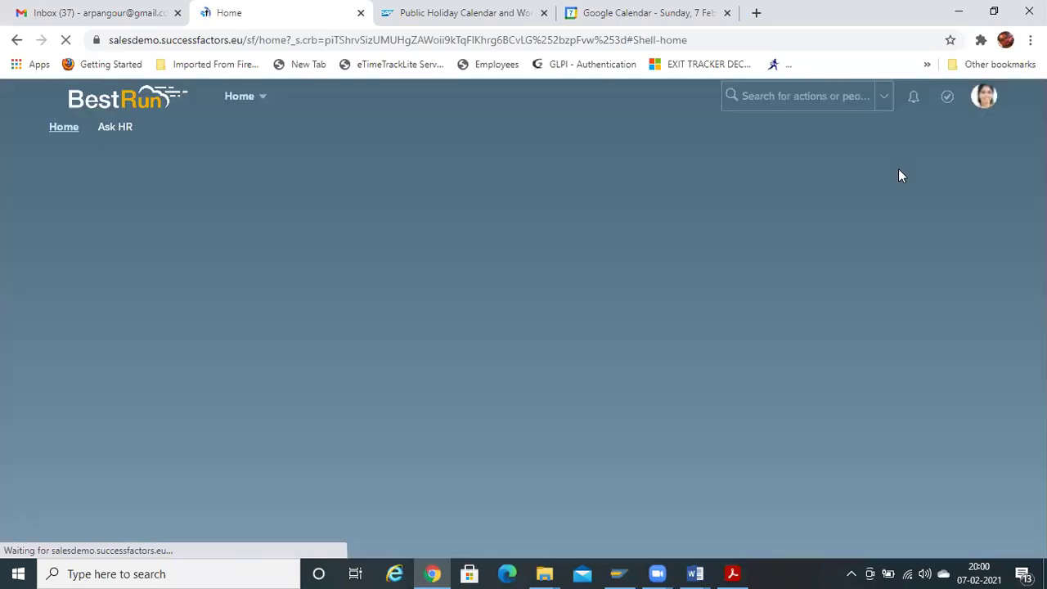
Proxy again as the same employee by entering and selecting the target user name
click(986, 98)
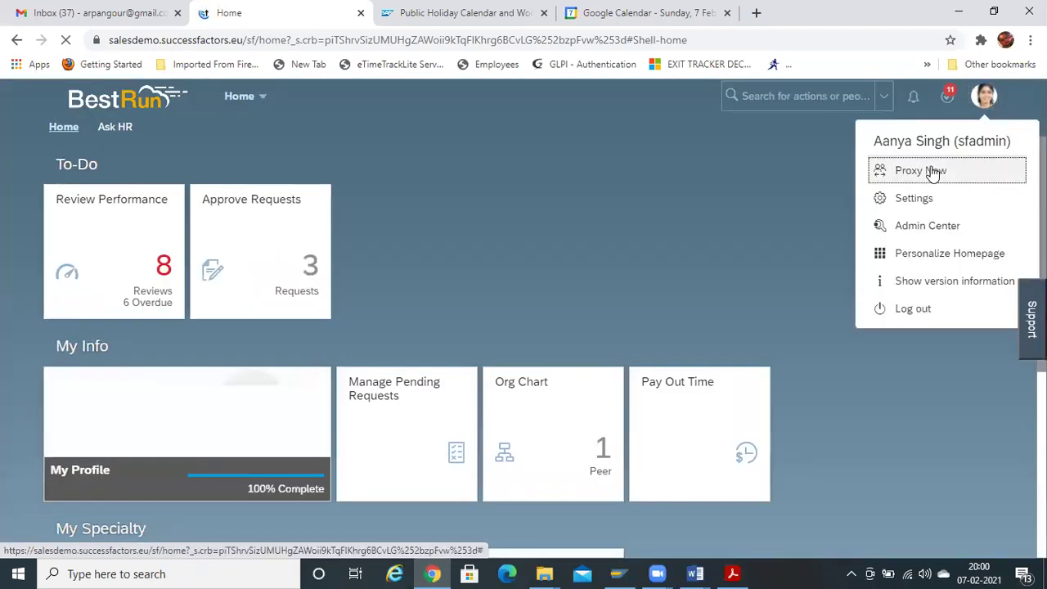
key(Return)
text(cgran)
text(t)
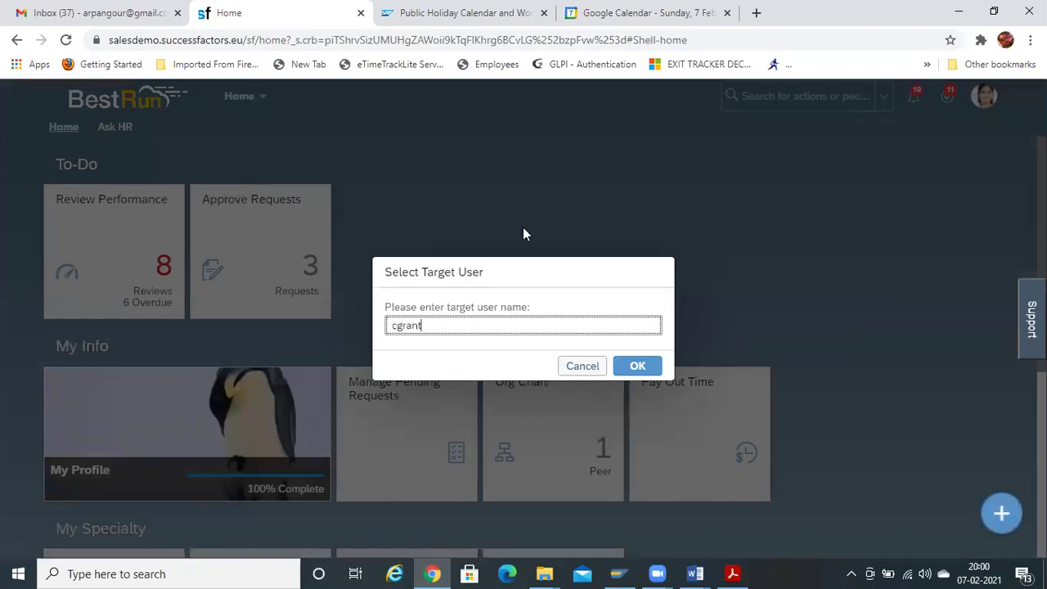
click(472, 351)
click(632, 366)
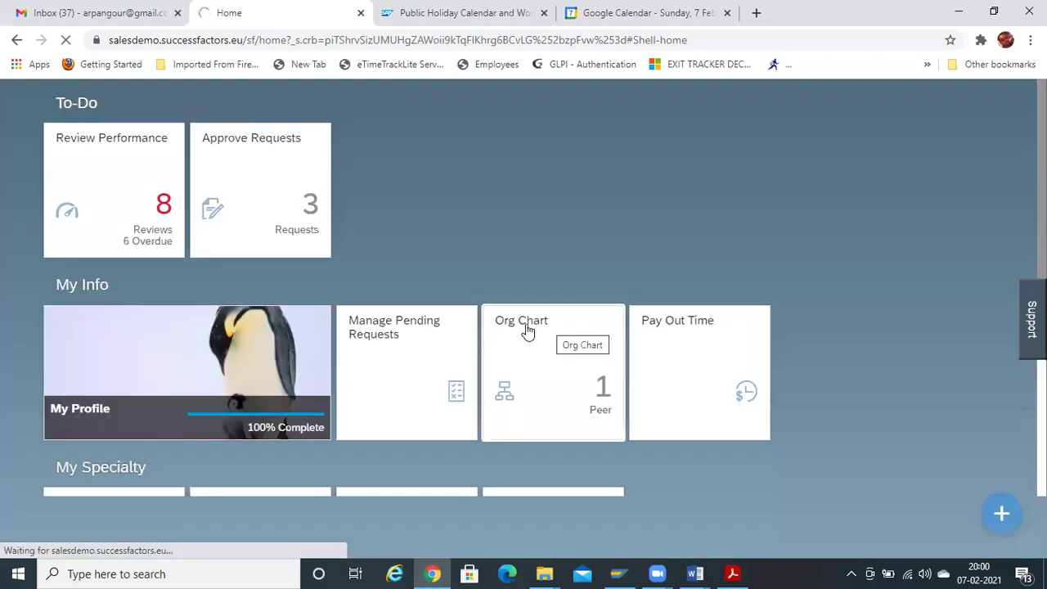
click(391, 332)
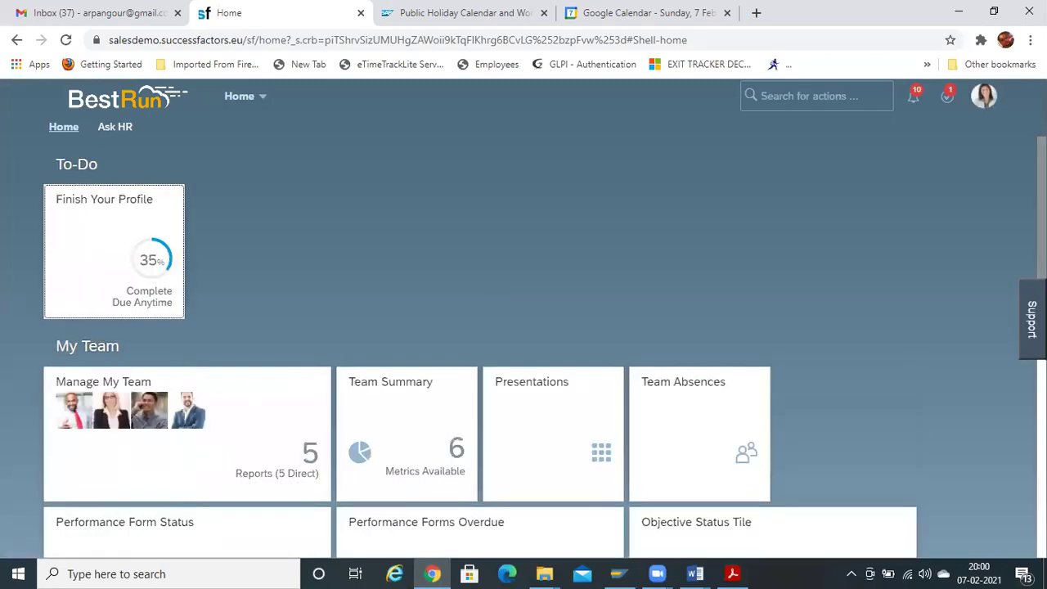
Personalize the proxied employee's home page by pinning the Reward and Recognition tile back into the My Team section
scroll(523, 346, down, 1)
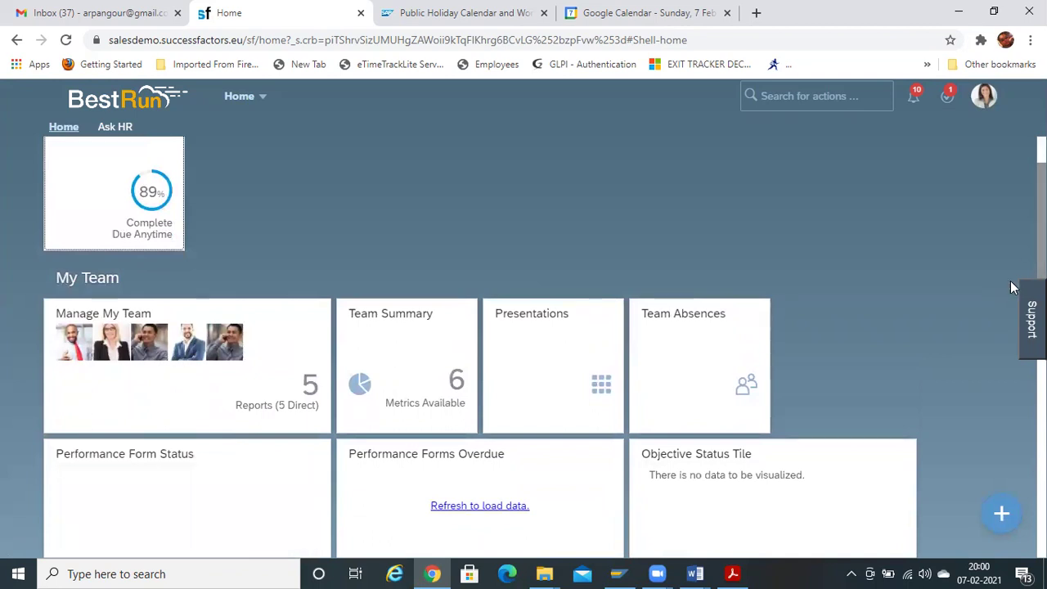
scroll(524, 347, down, 4)
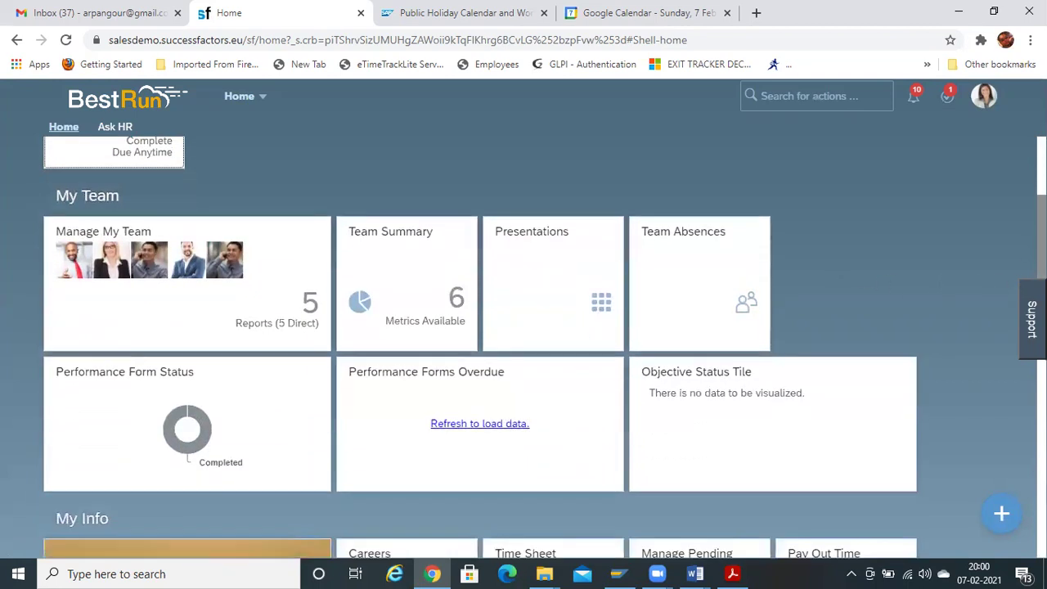
scroll(398, 165, up, 3)
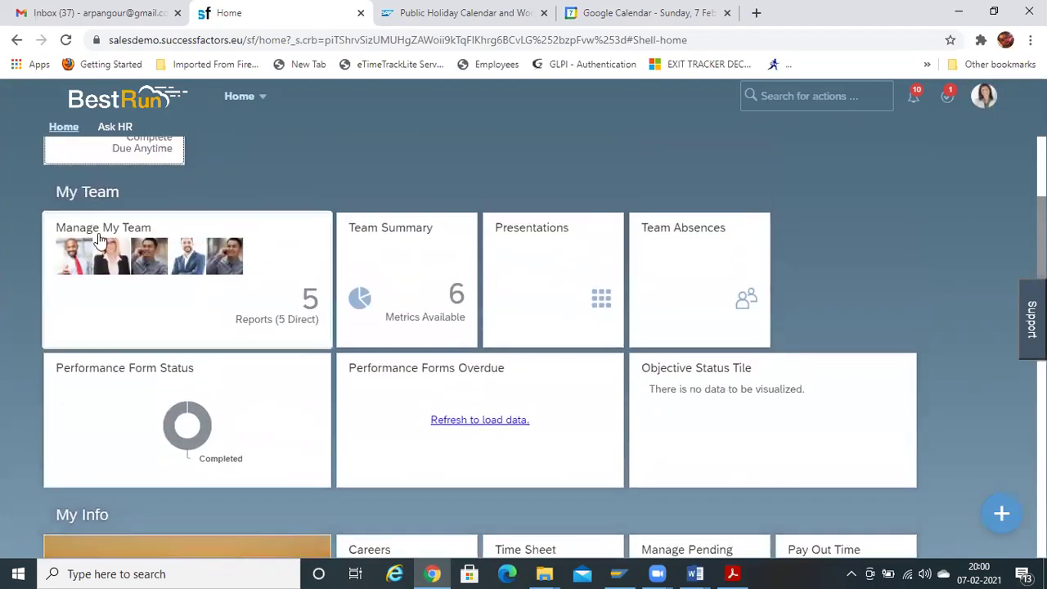
click(984, 95)
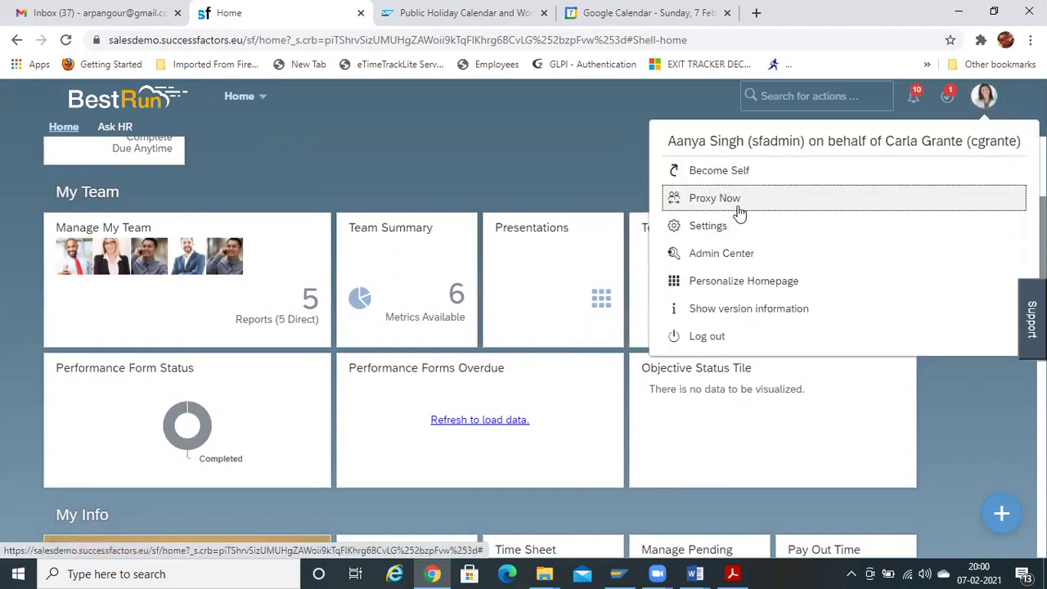
click(746, 285)
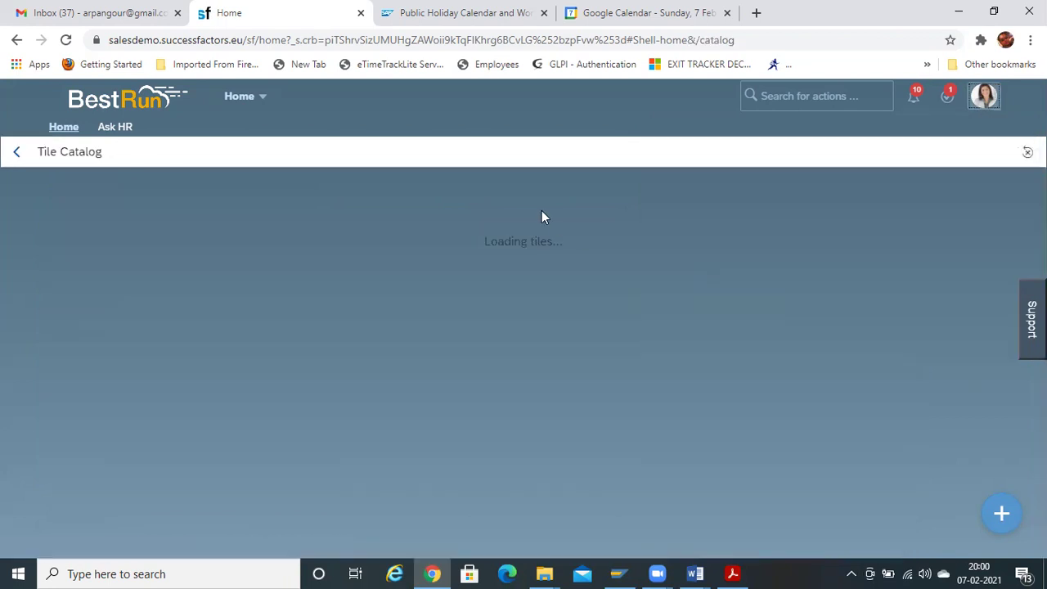
scroll(646, 272, down, 3)
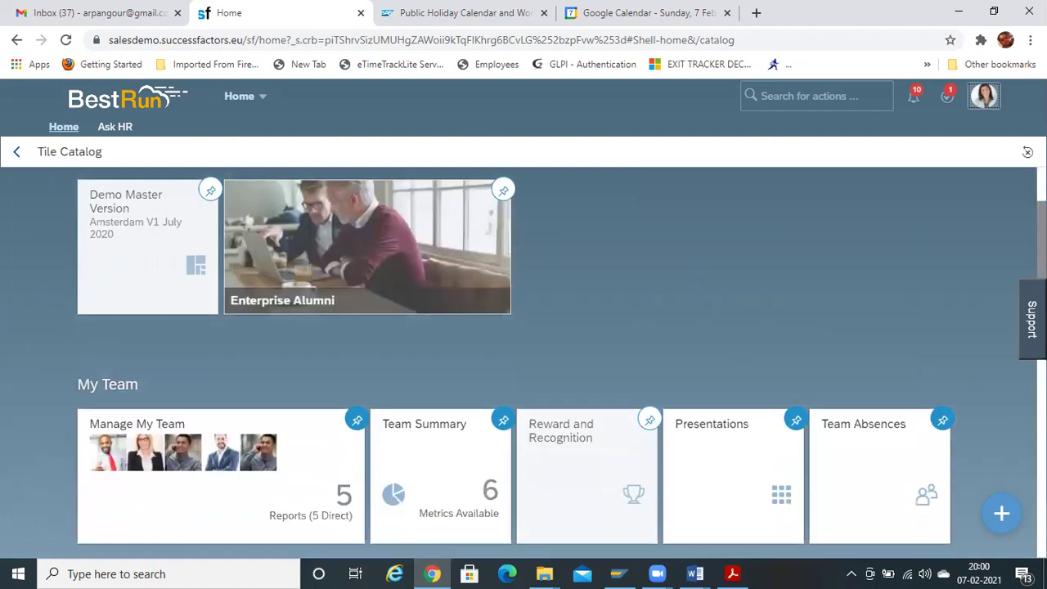
click(648, 273)
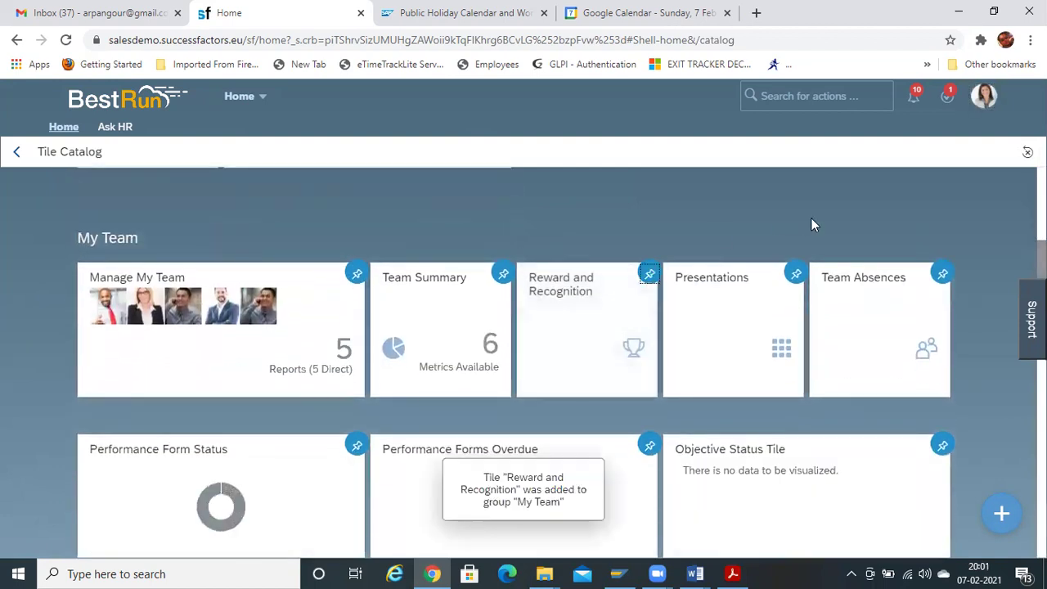
Return to the administrator's own account with Become Self and open Manage Home Page by searching for "manage home"
click(984, 96)
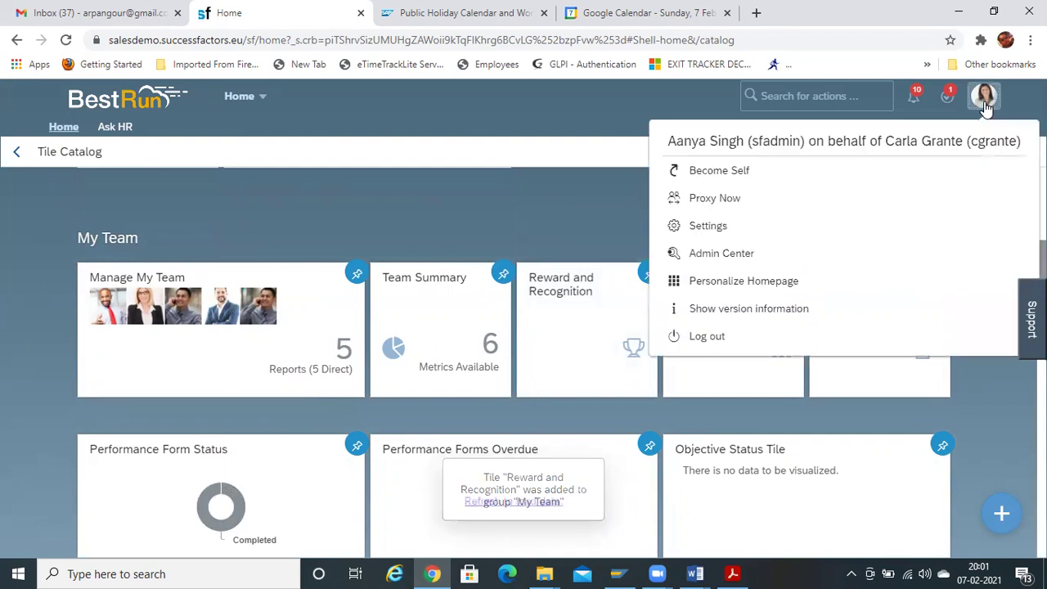
click(707, 179)
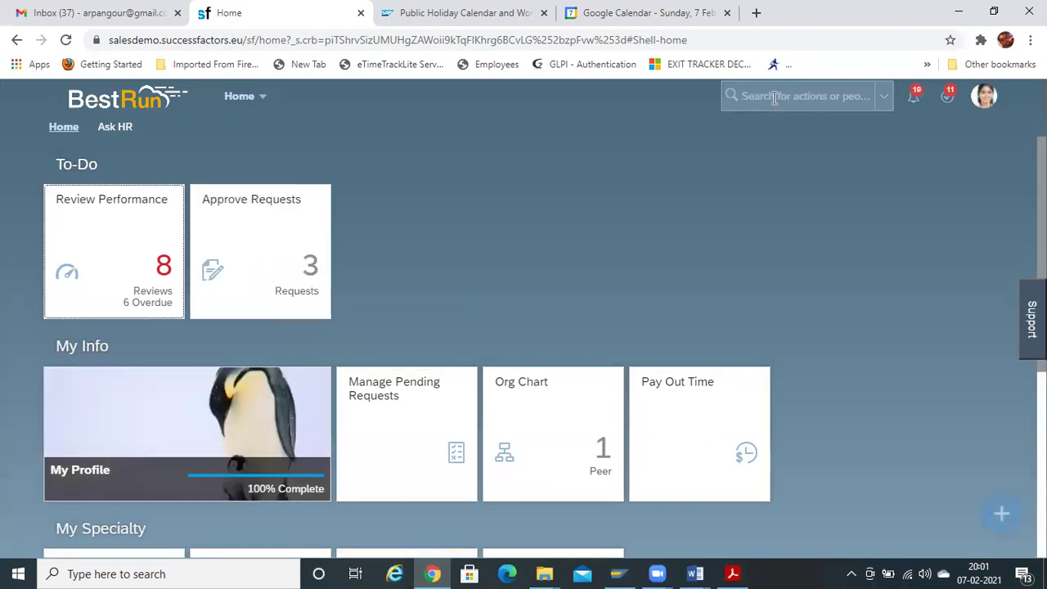
click(769, 97)
text(manage home)
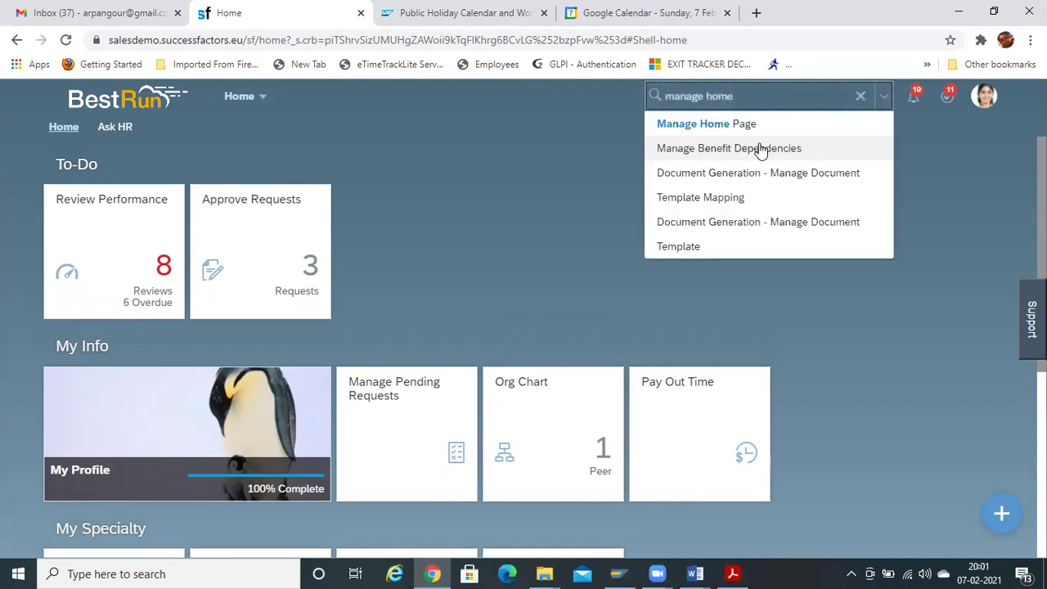
click(733, 129)
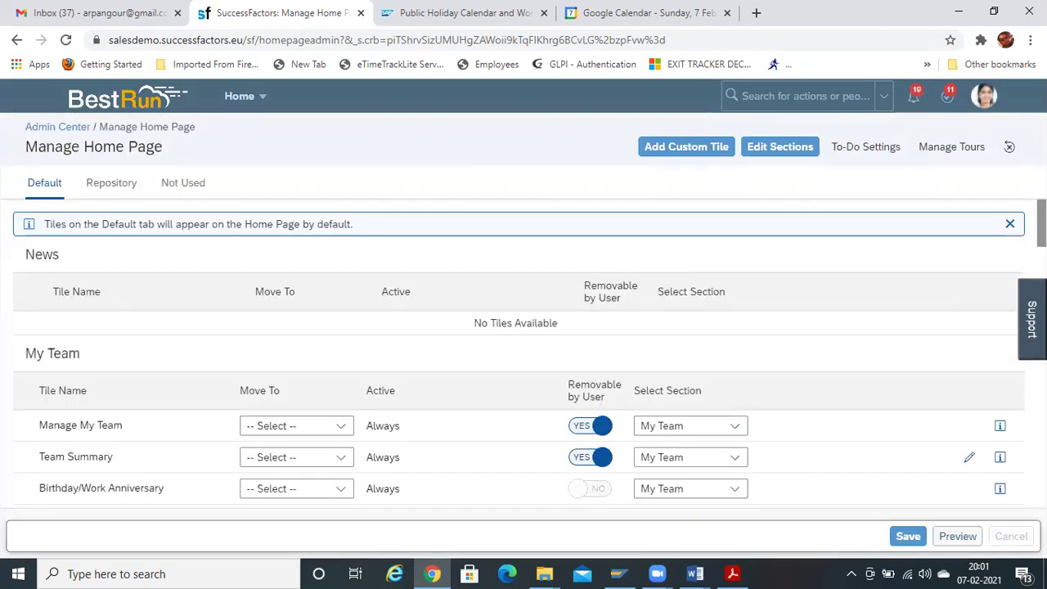
Set Removable by User to No for the Reward and Recognition tile in the My Team section and save
scroll(523, 351, down, 3)
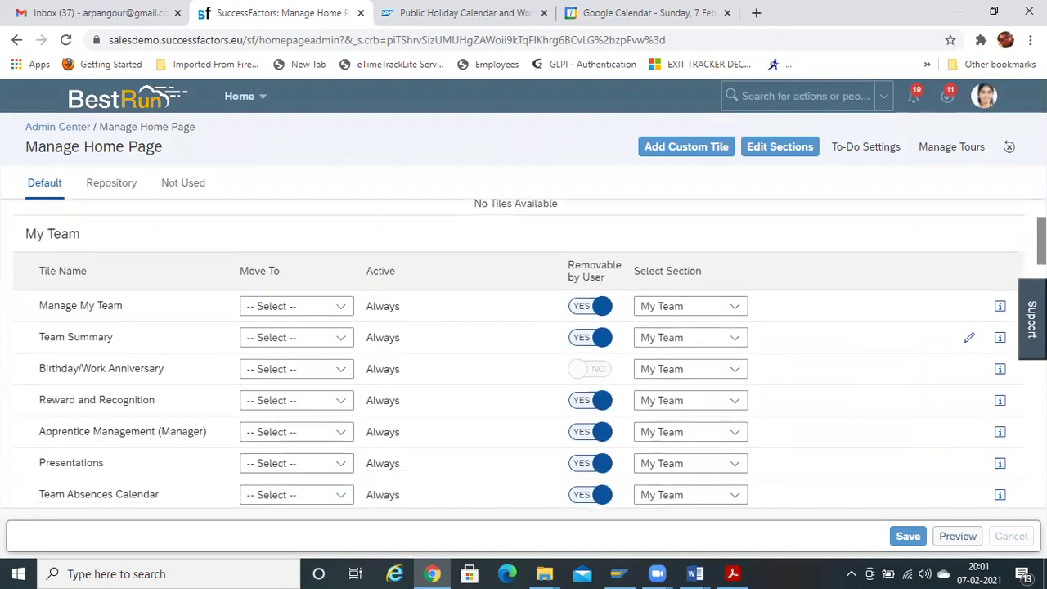
scroll(523, 352, down, 1)
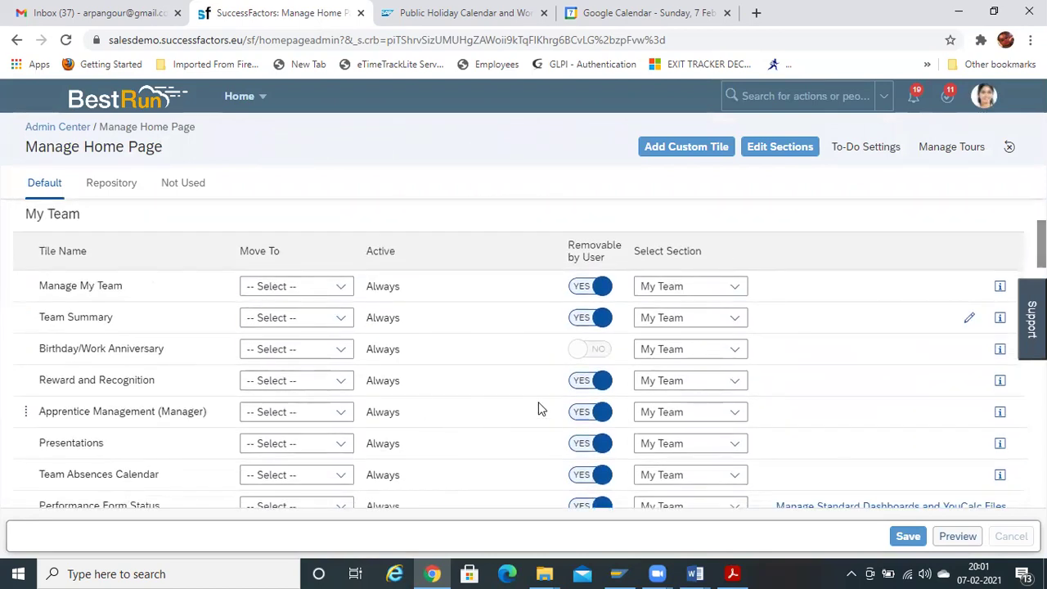
click(594, 384)
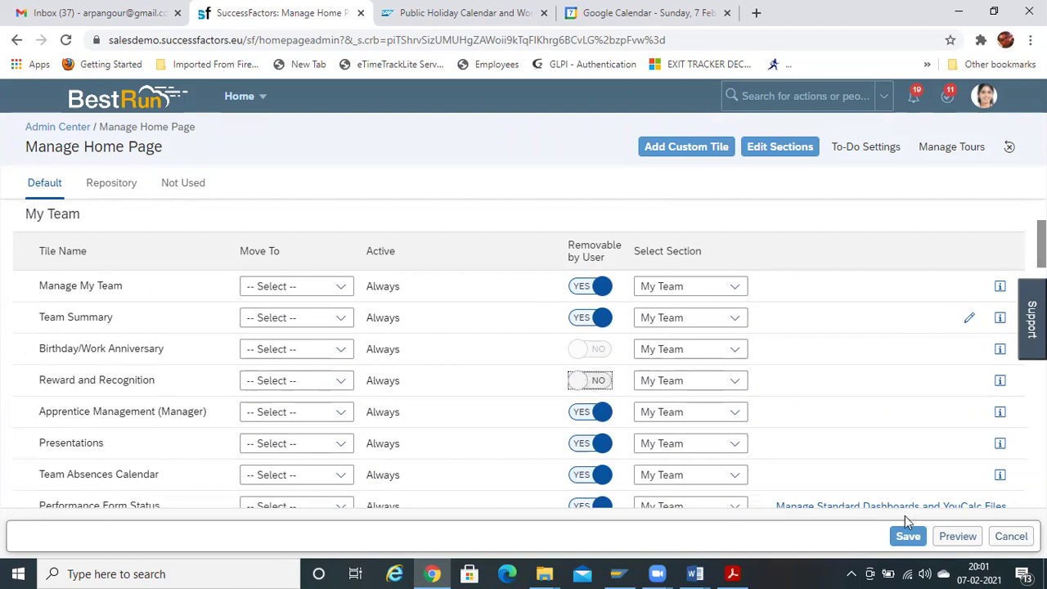
click(908, 537)
click(909, 538)
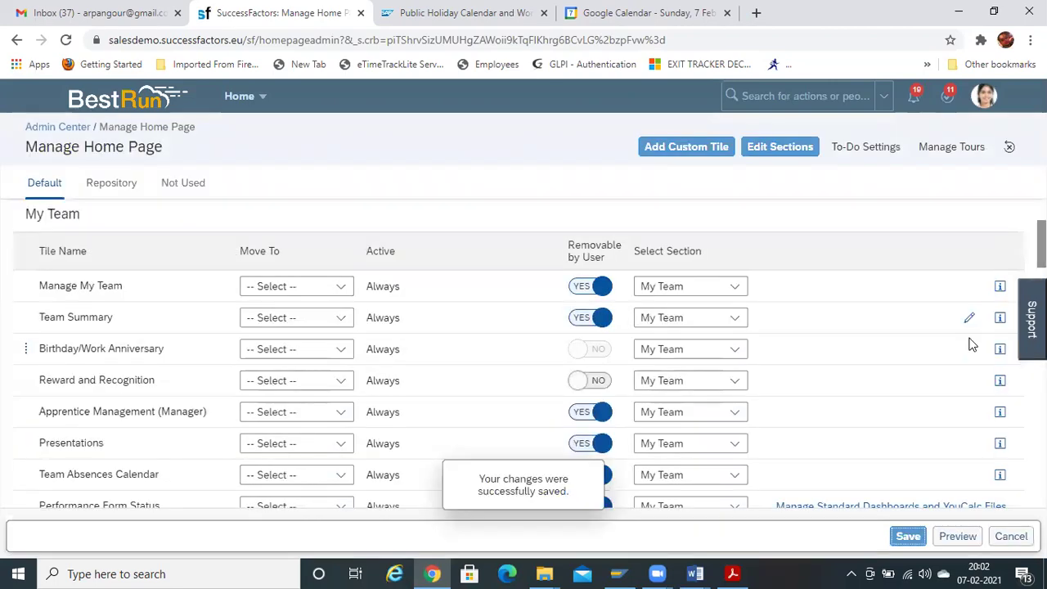
Proxy as the same employee from the administrator account and check the home page for the Reward and Recognition tile
click(992, 94)
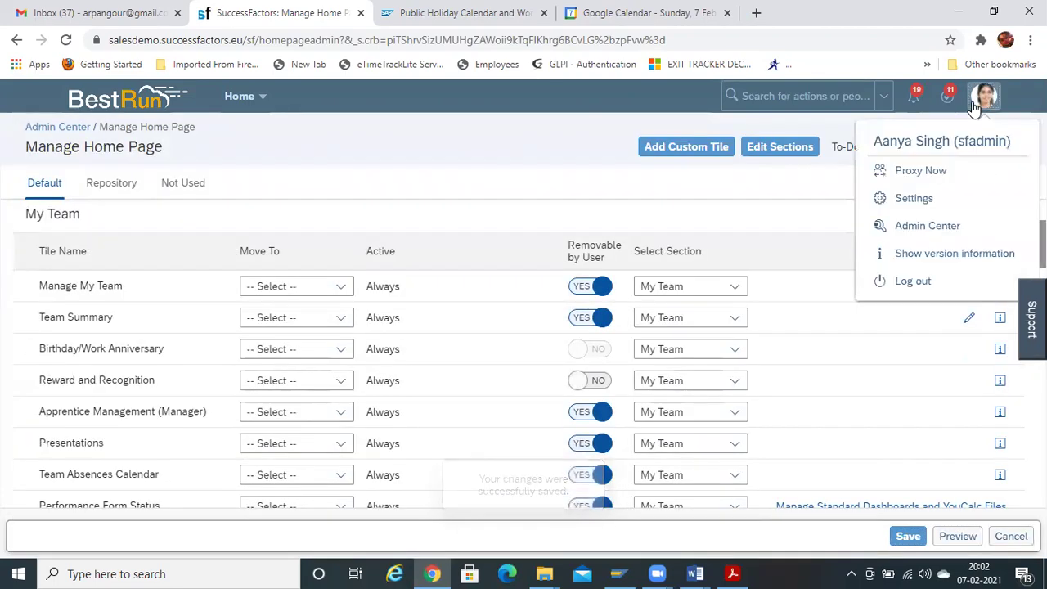
click(927, 180)
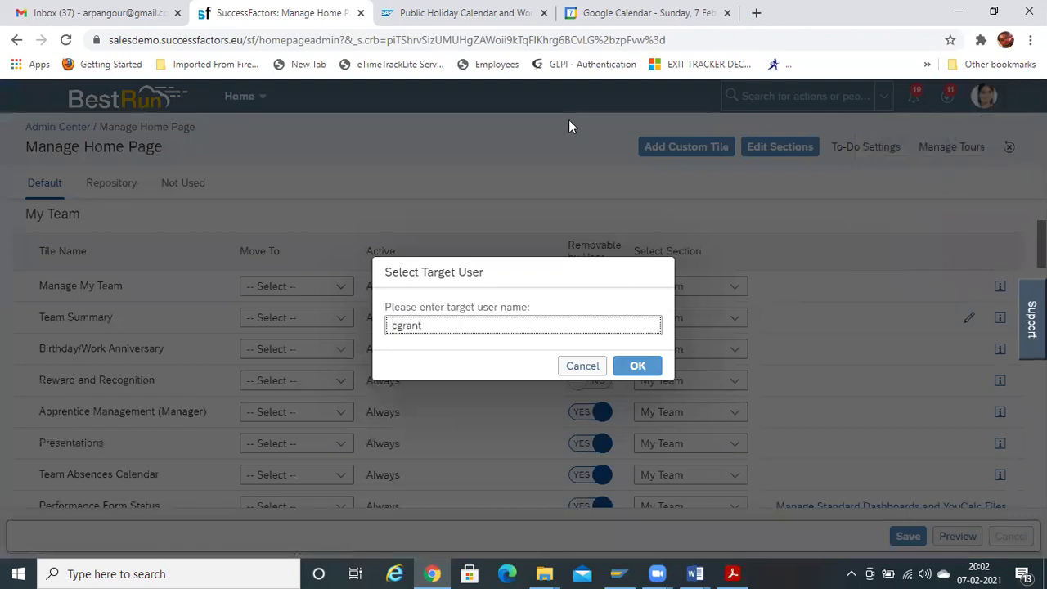
click(511, 349)
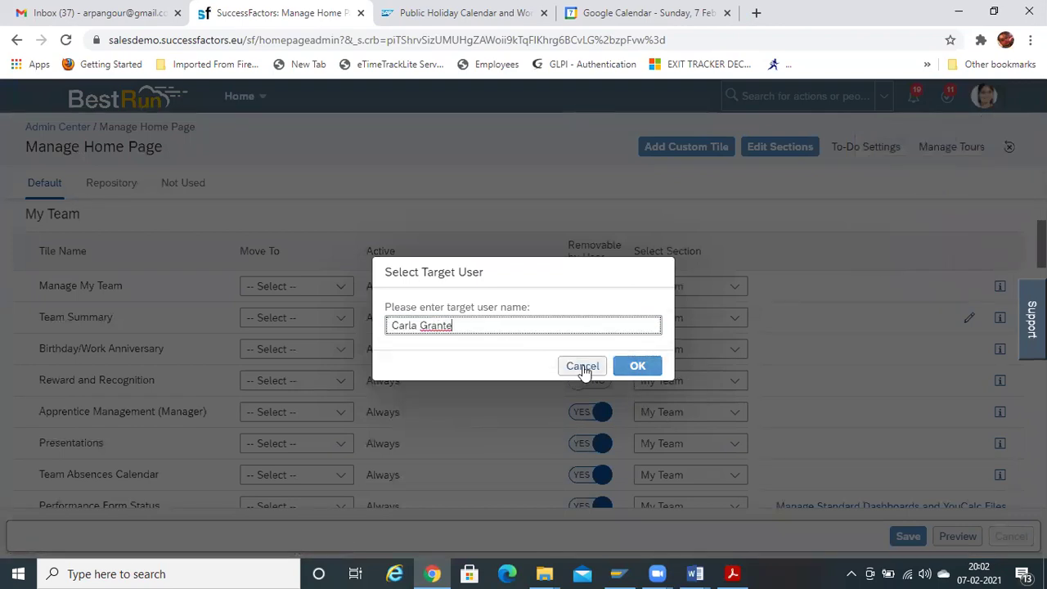
click(646, 368)
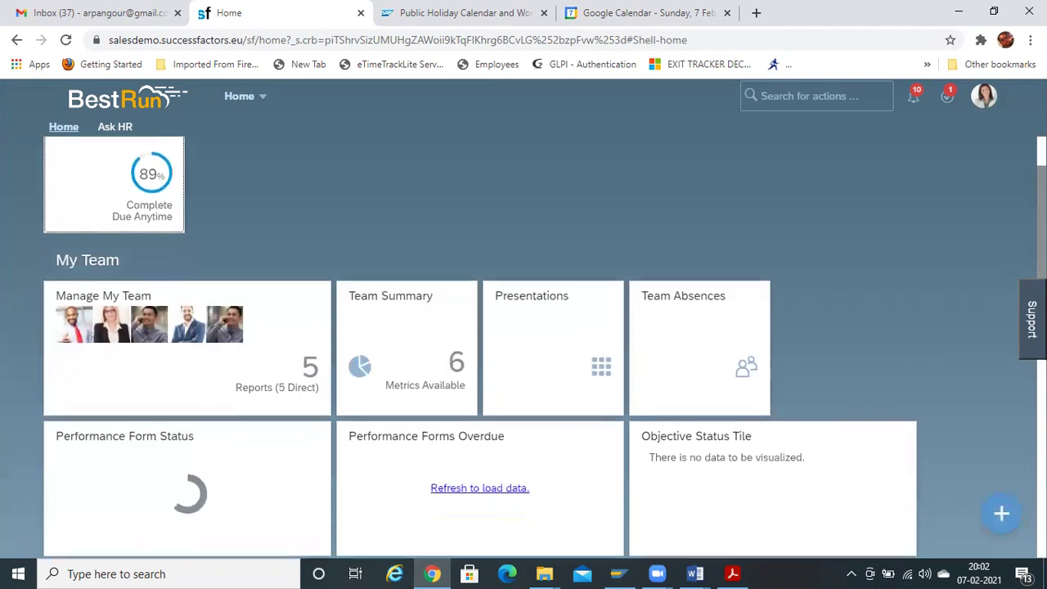
scroll(523, 344, down, 3)
scroll(524, 344, down, 1)
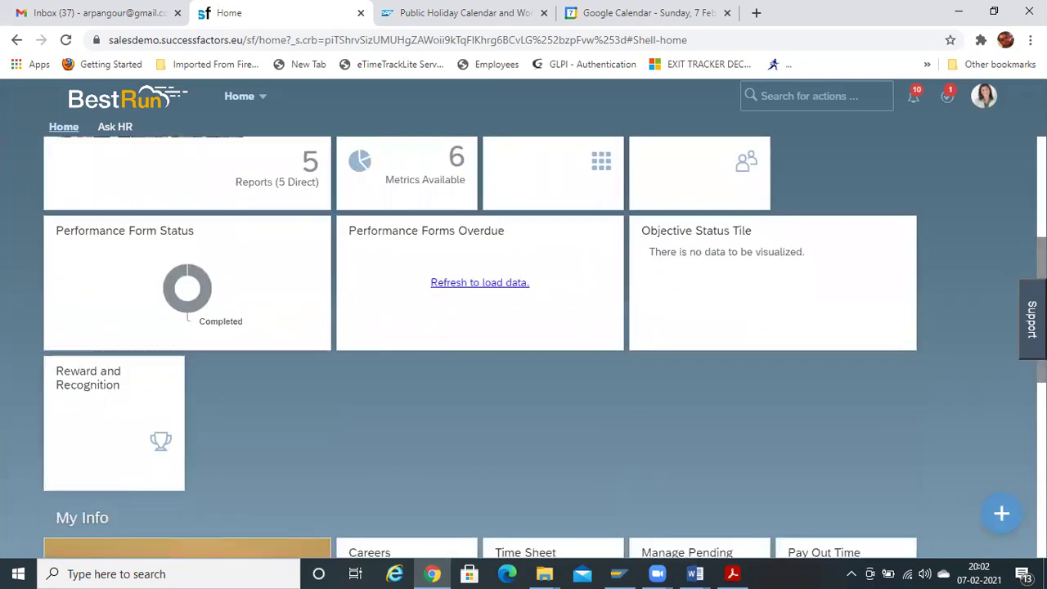
Open Personalize Homepage for the proxied employee and examine which My Team tiles the Tile Catalog offers for pinning
click(984, 96)
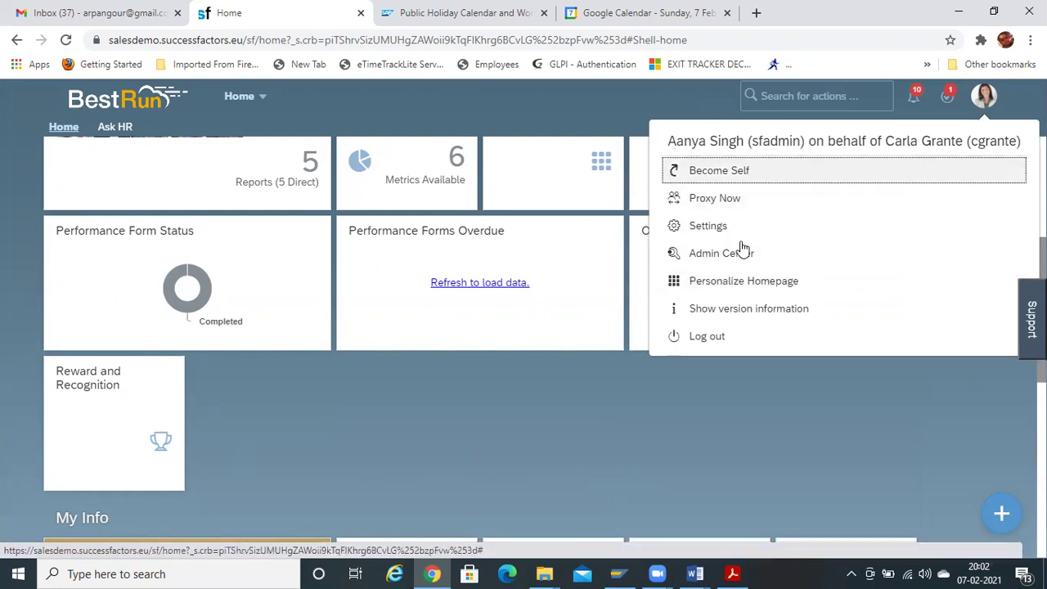
click(709, 282)
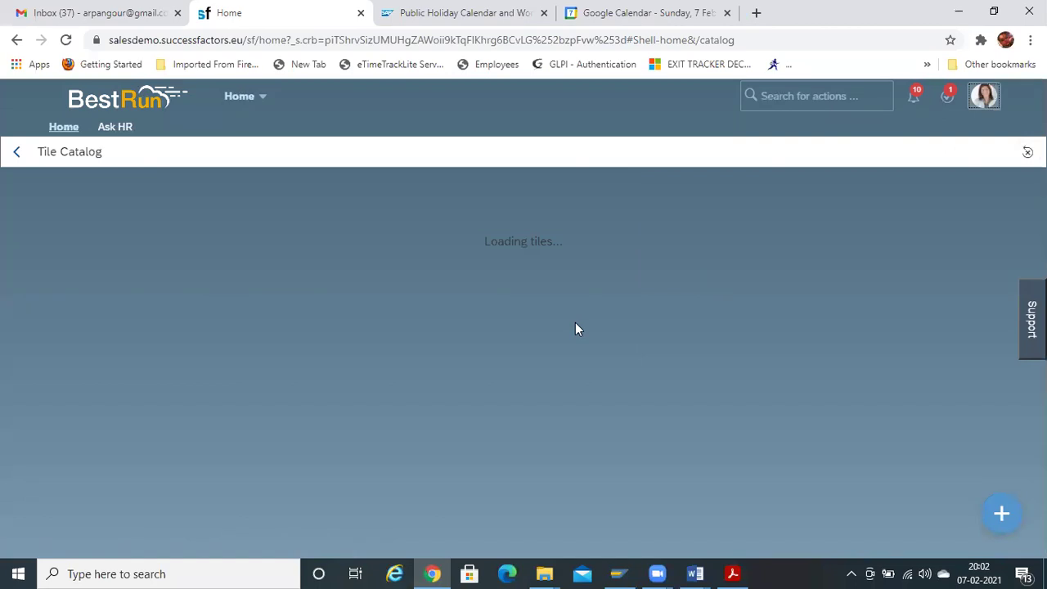
scroll(524, 360, down, 3)
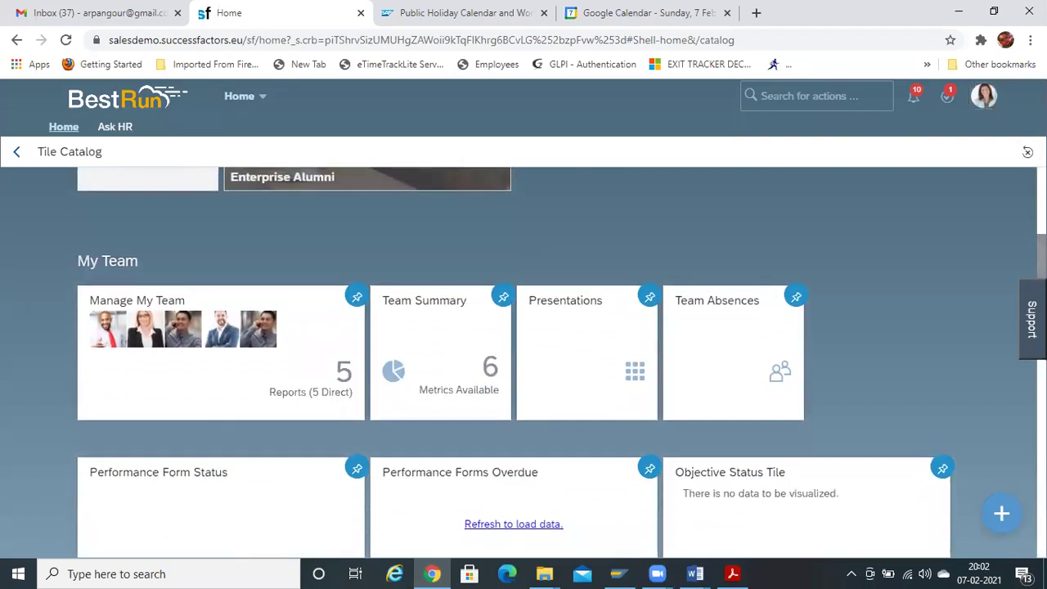
scroll(524, 360, down, 2)
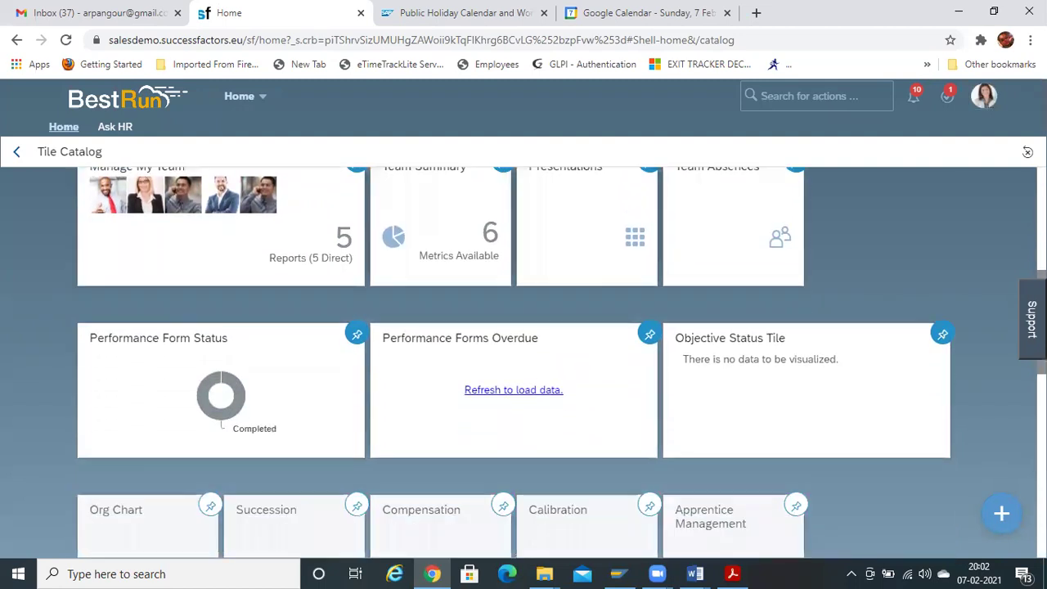
scroll(524, 360, up, 1)
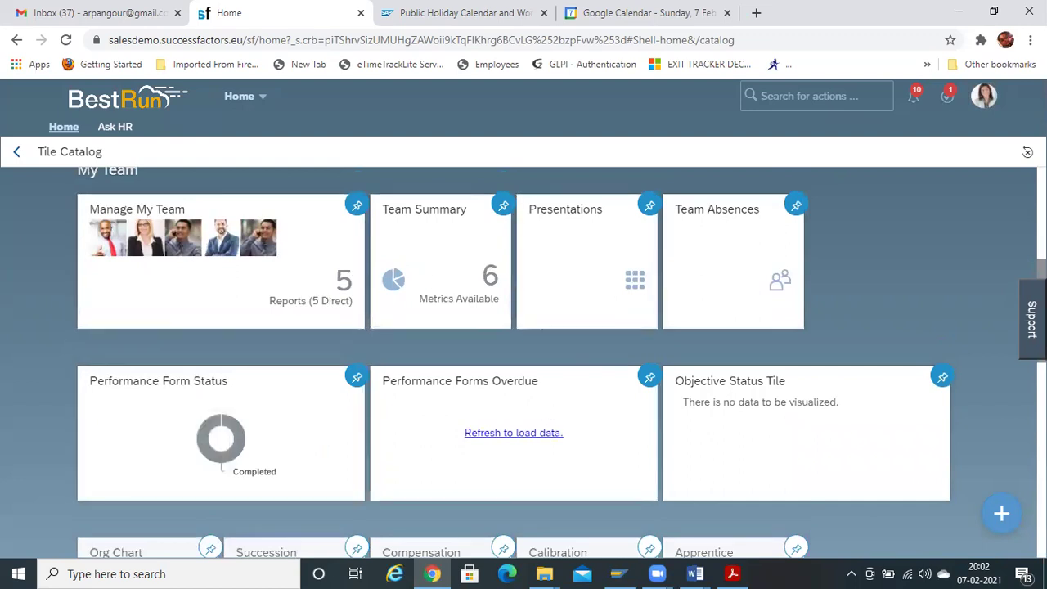
scroll(523, 360, down, 4)
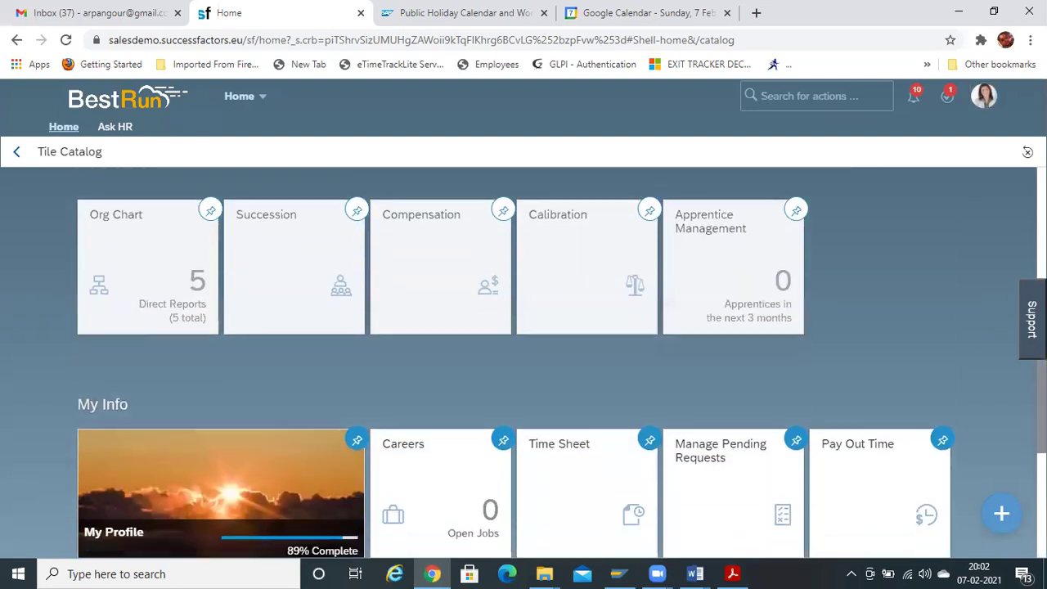
scroll(351, 400, up, 4)
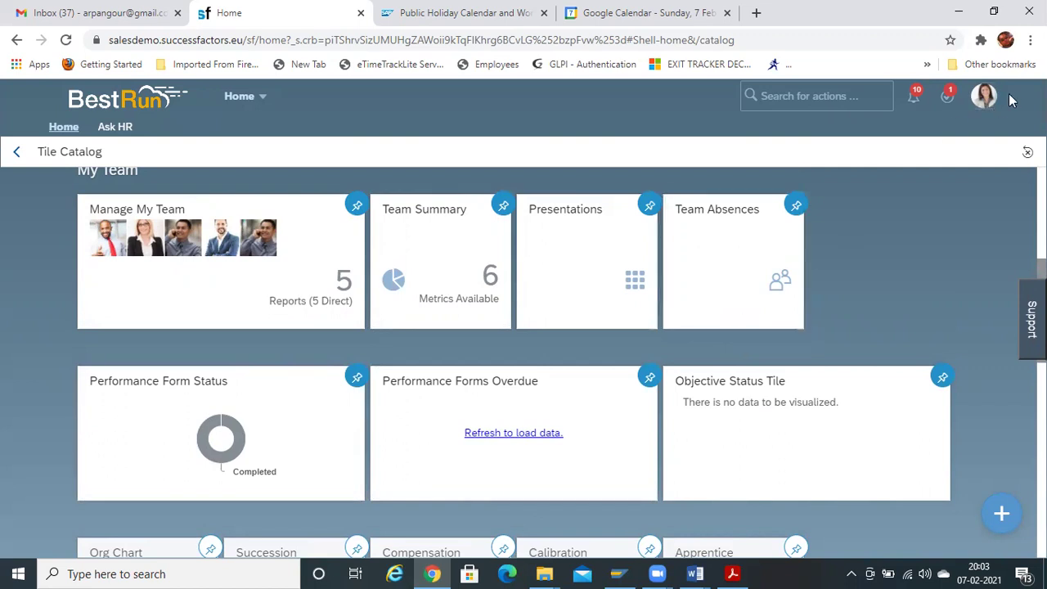
Restart the proxy session for the same employee with Proxy Now and recheck the Reward and Recognition tile under My Team
click(984, 96)
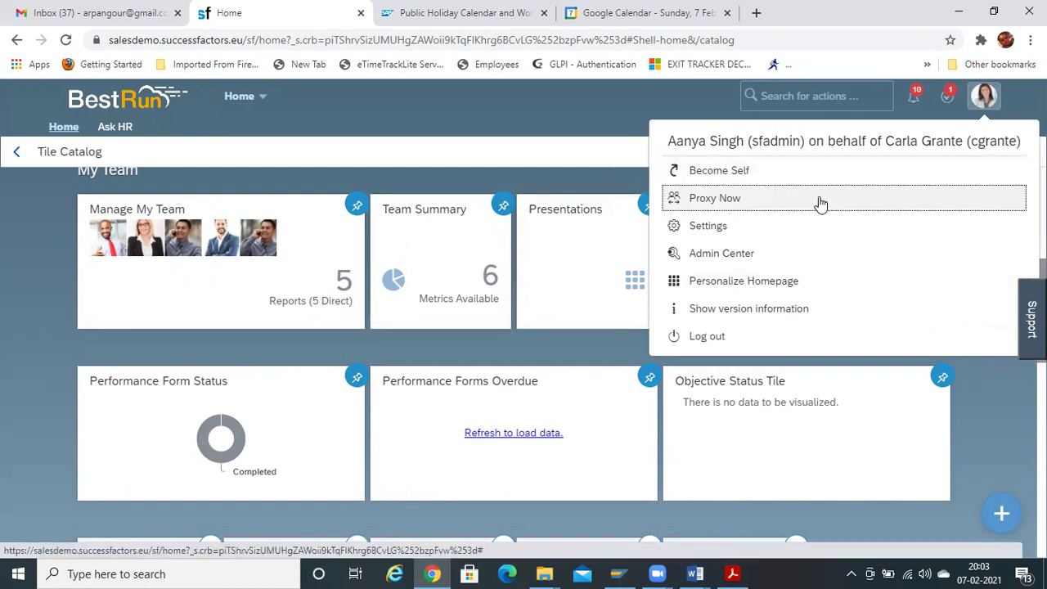
click(710, 198)
text(cgrant)
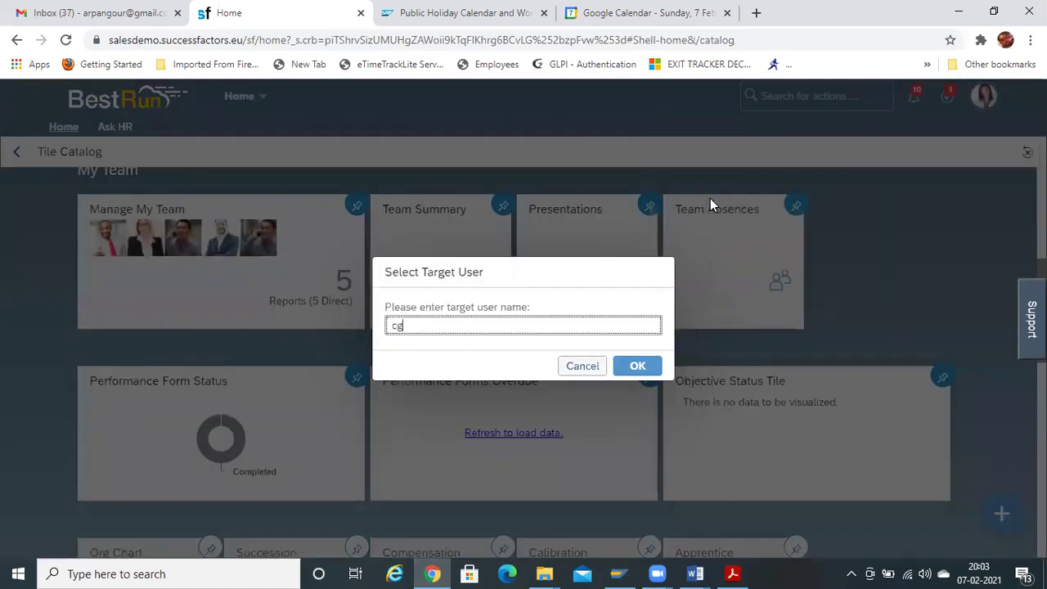
click(436, 346)
click(637, 367)
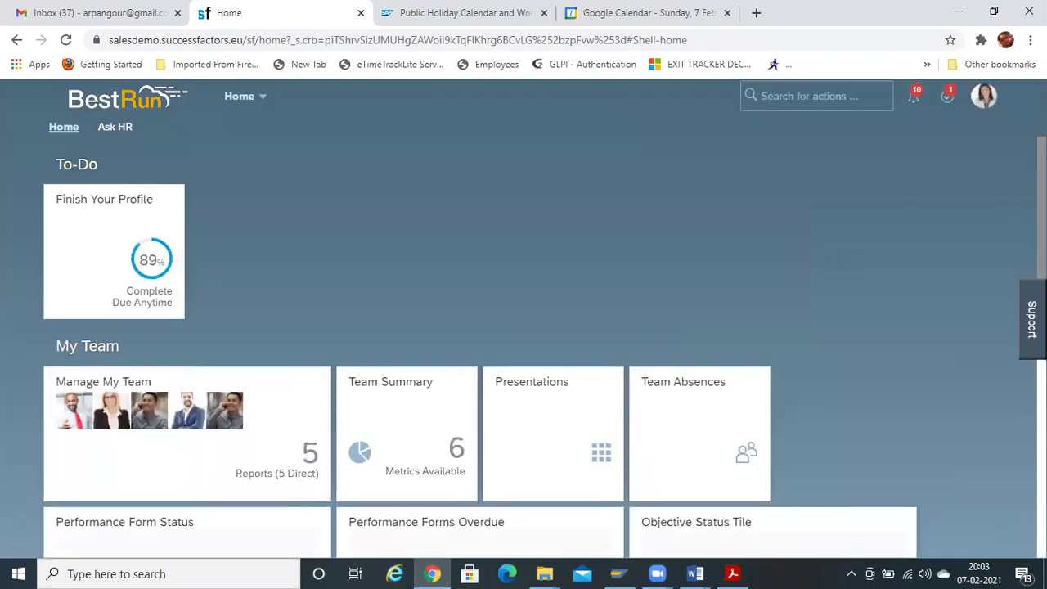
scroll(524, 344, down, 2)
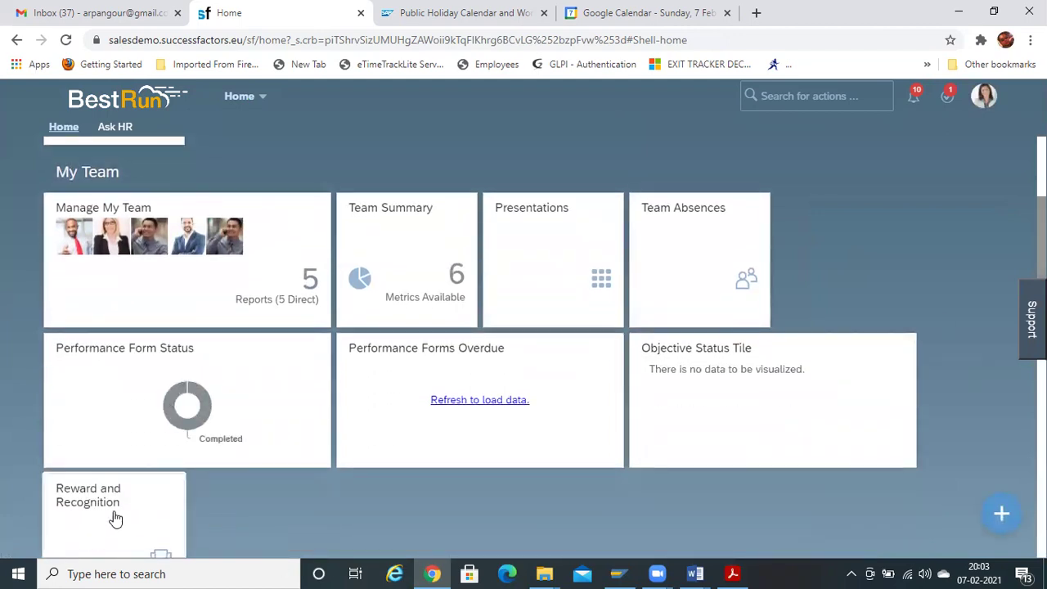
scroll(220, 446, down, 1)
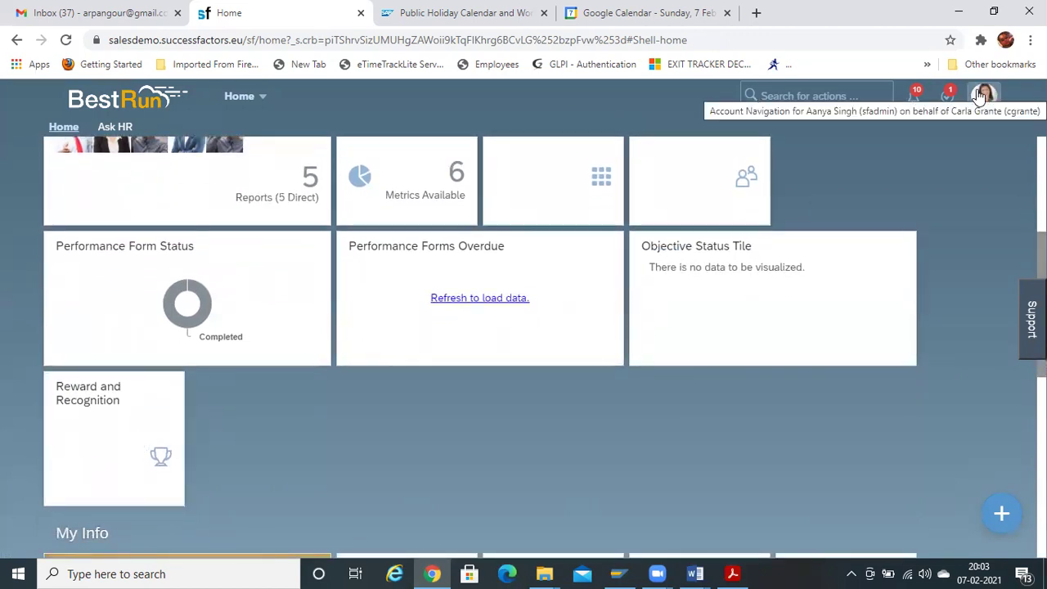
End the proxy session to return to the administrator account and open Manage Home Page through the action search
click(982, 95)
click(682, 171)
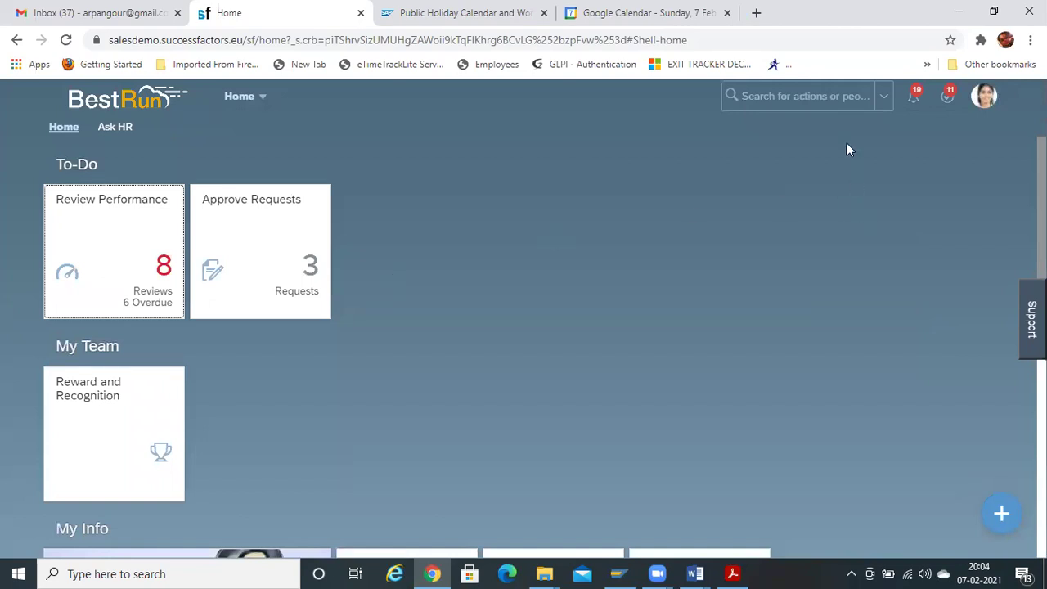
click(853, 102)
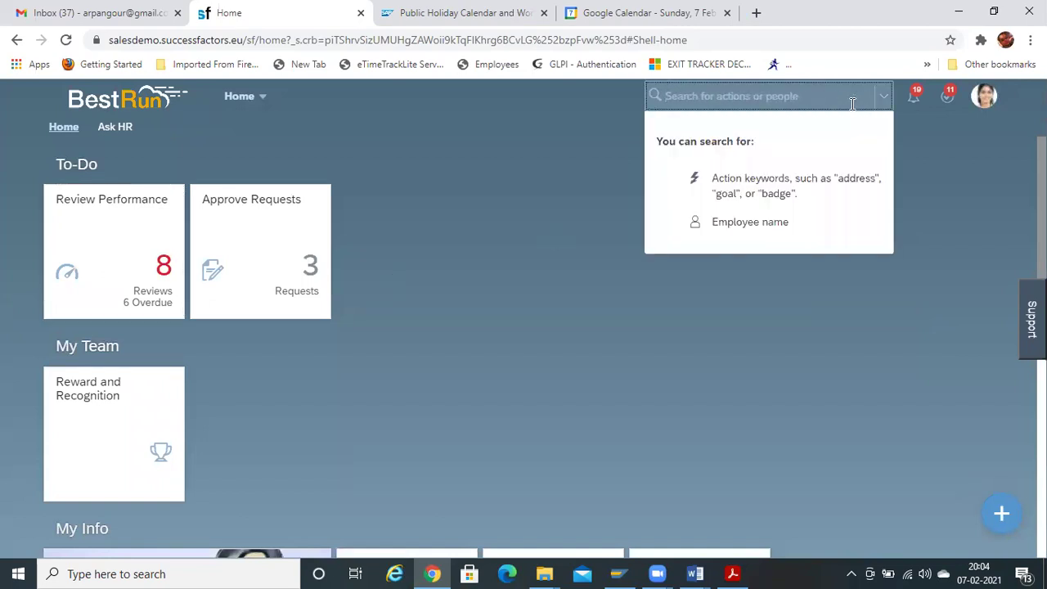
text(mana)
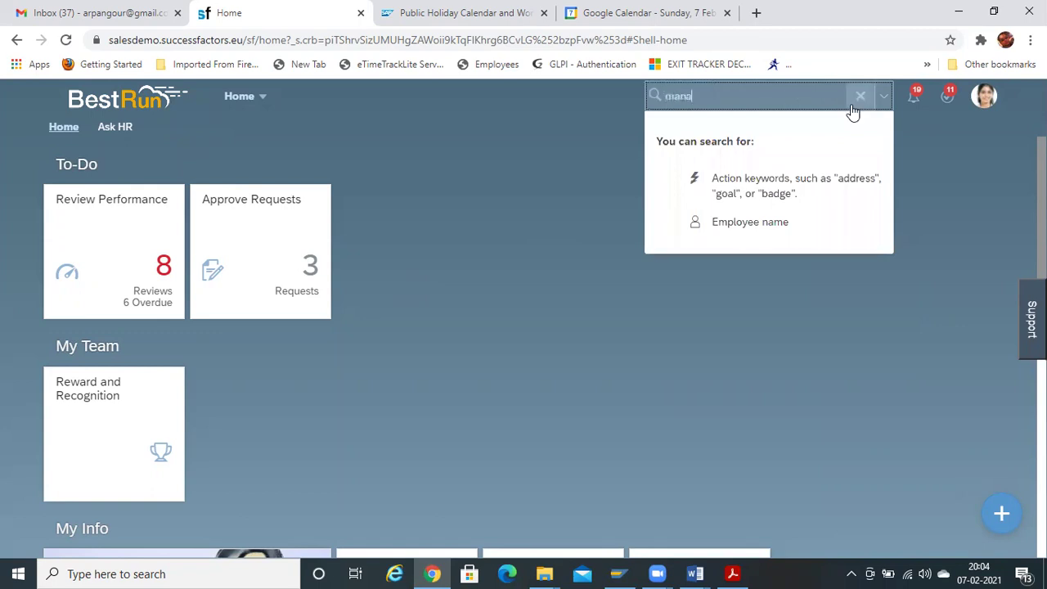
text(ge hon)
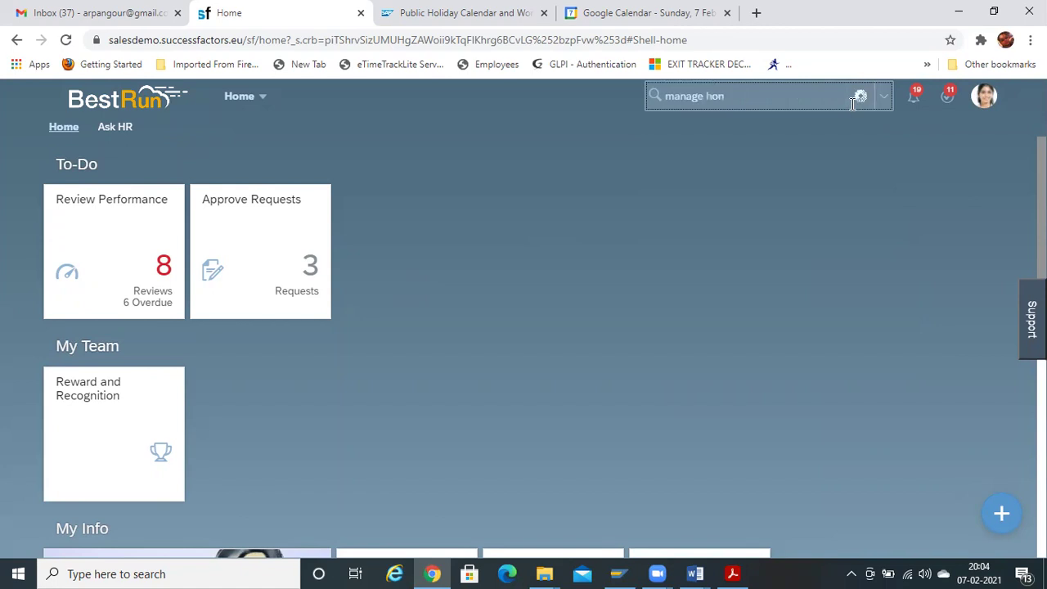
key(BackSpace)
text(m)
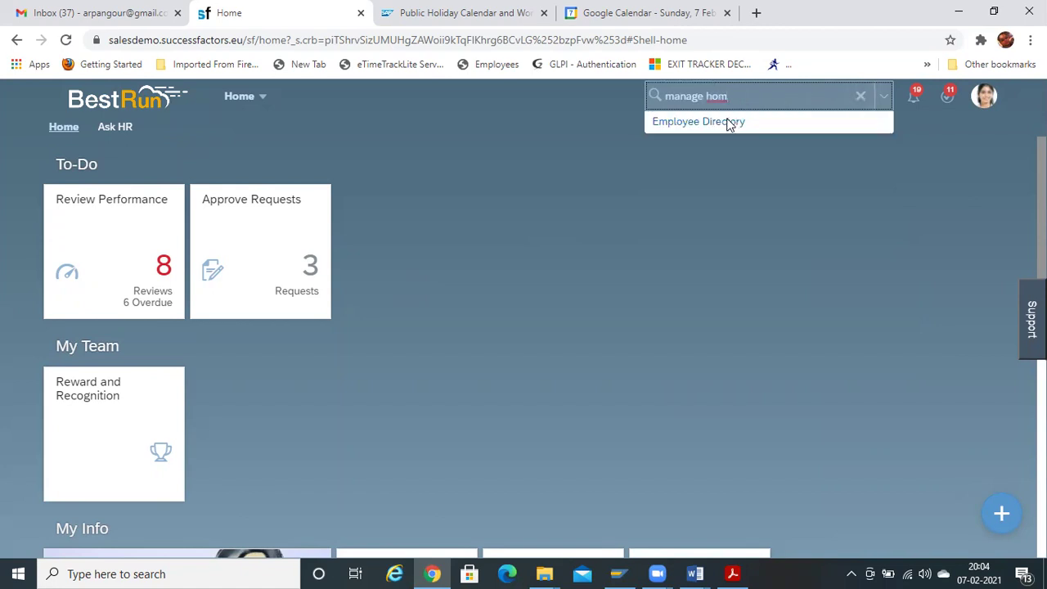
text(e )
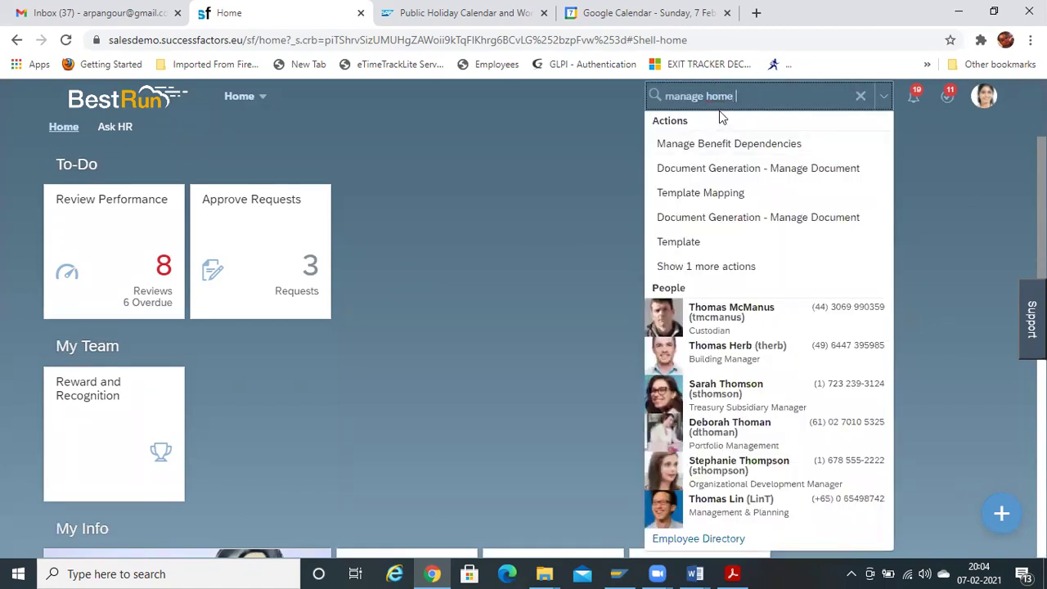
text(page)
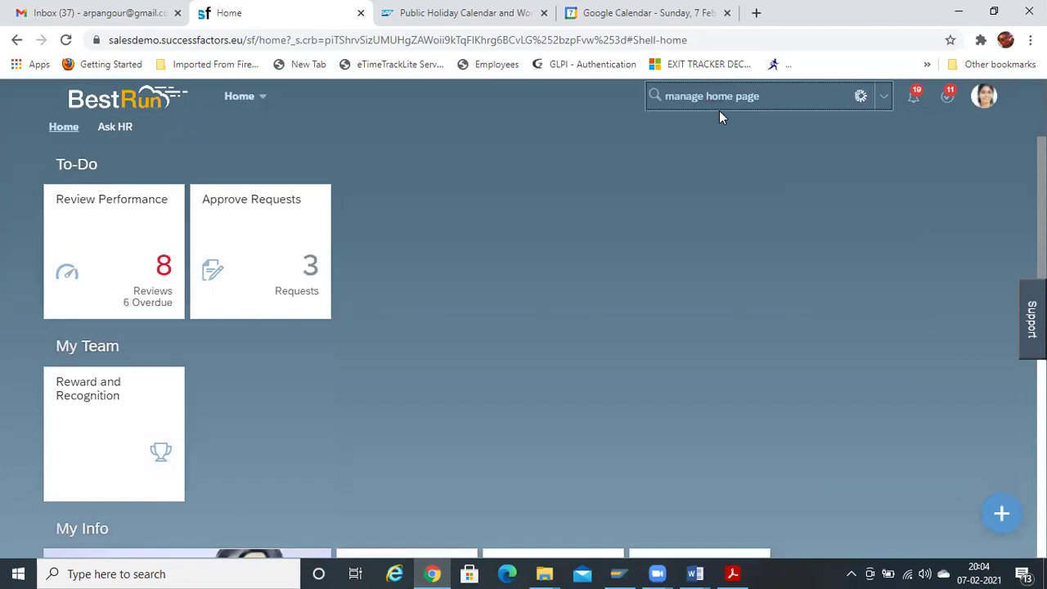
click(722, 122)
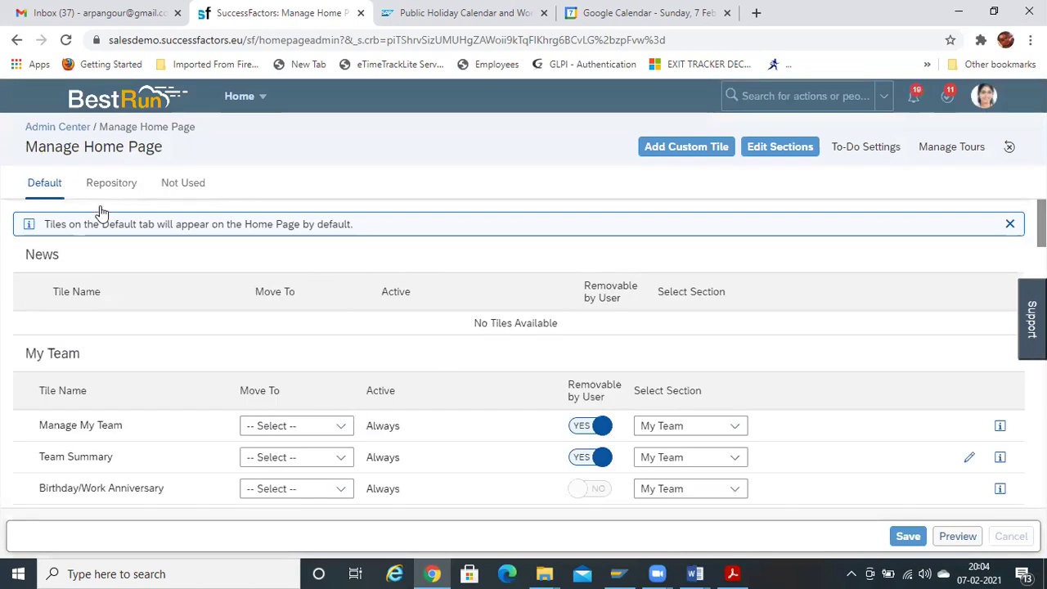
Examine the Move To options for the Demo Master tile in Repository and the Manage My Team tile in Default
click(43, 193)
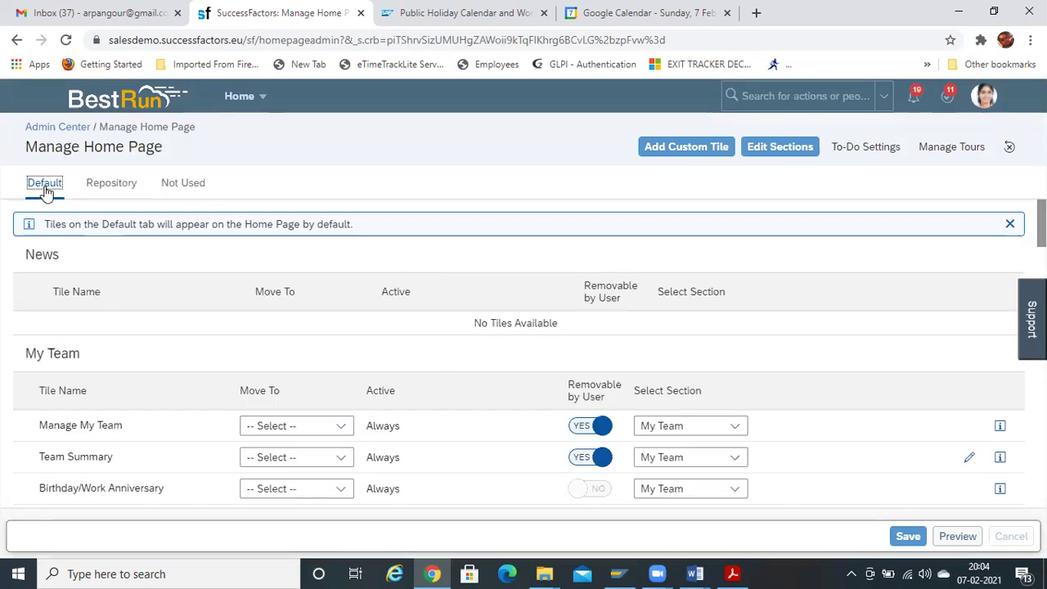
click(112, 184)
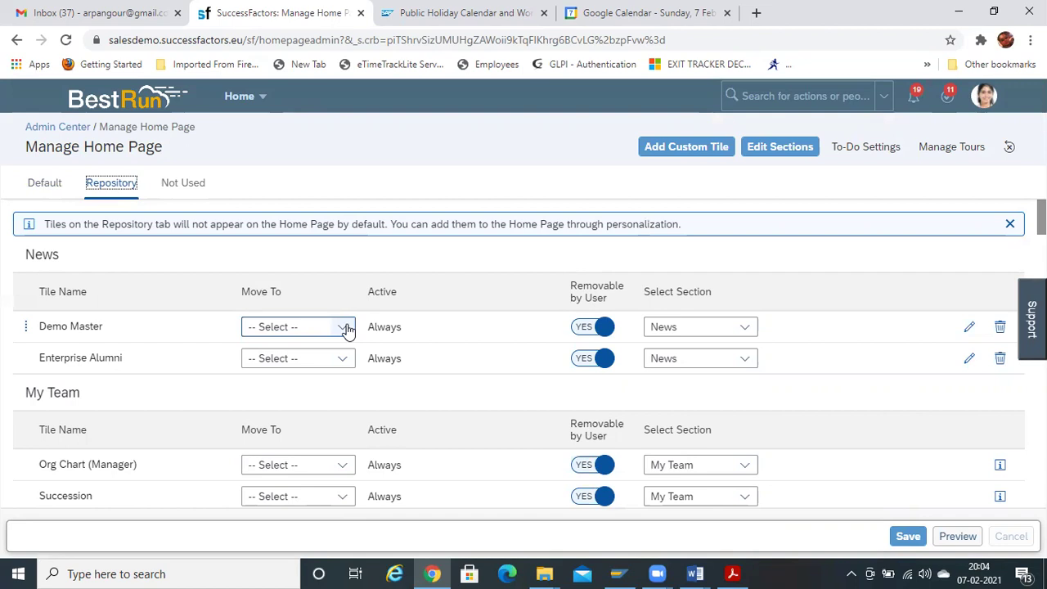
click(347, 329)
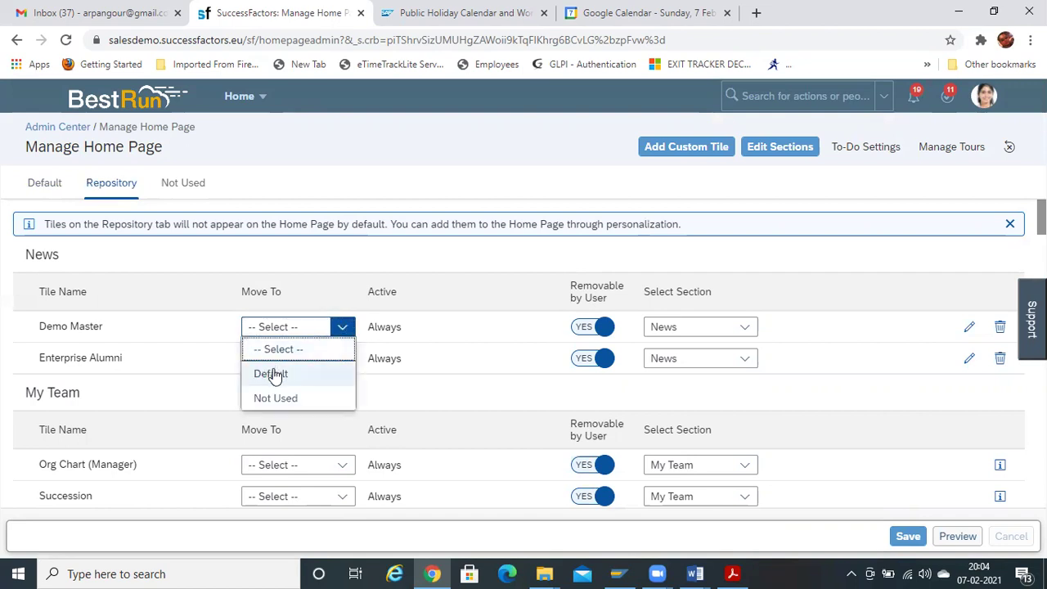
click(52, 188)
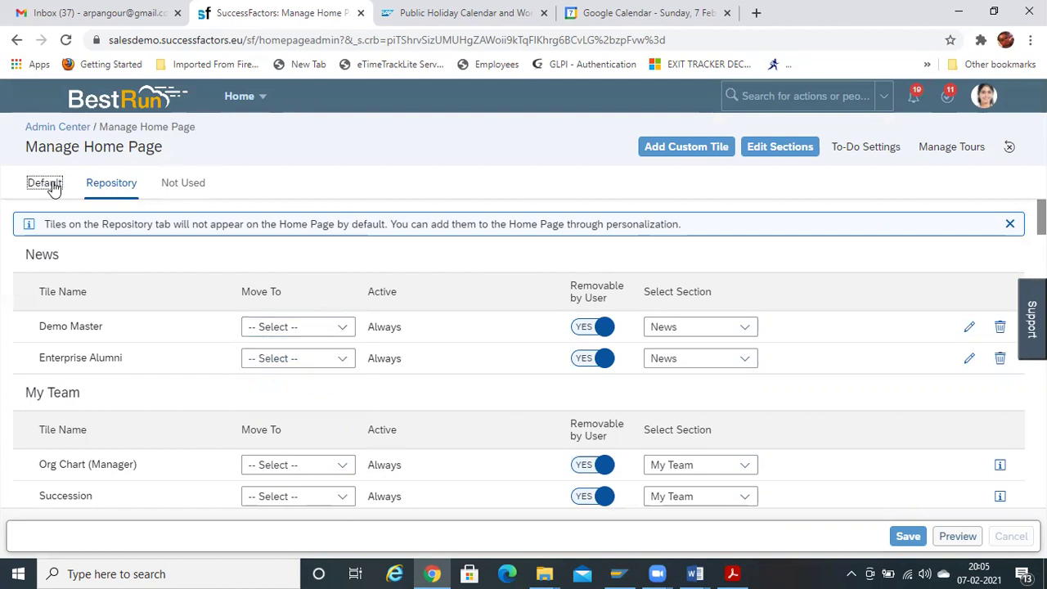
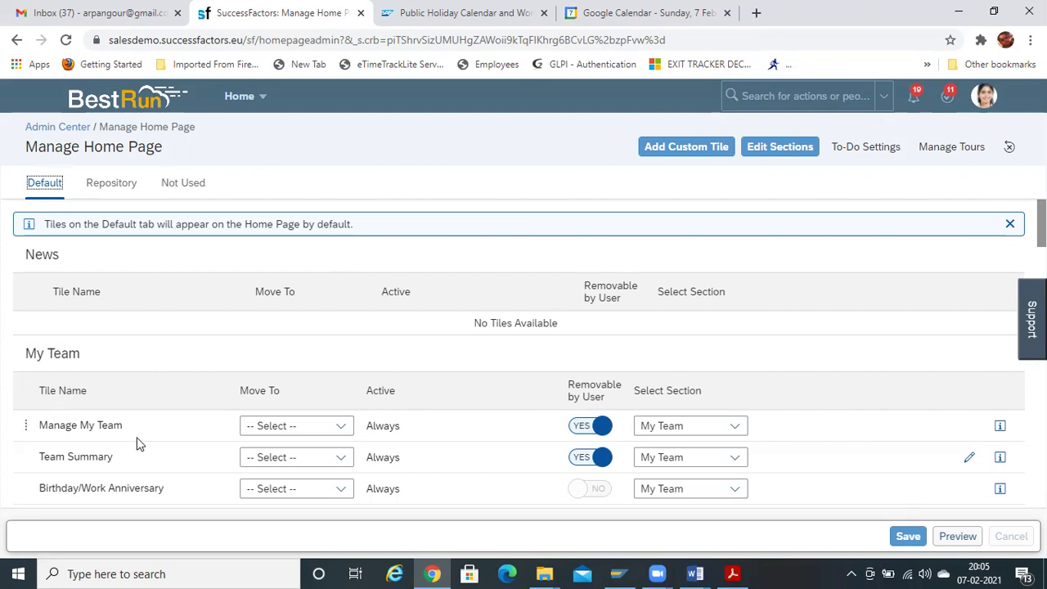
click(314, 434)
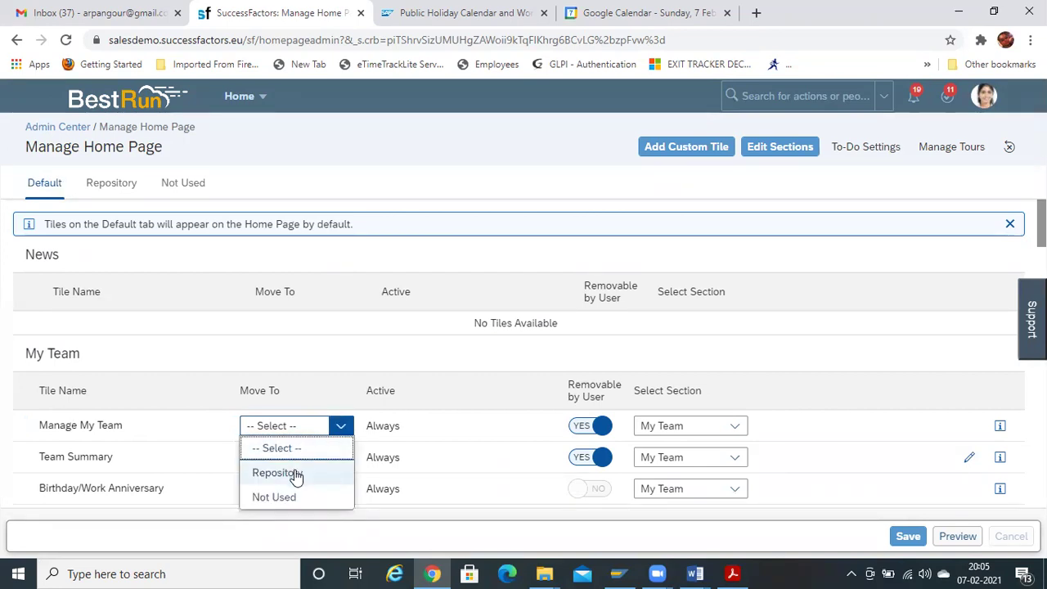
click(306, 377)
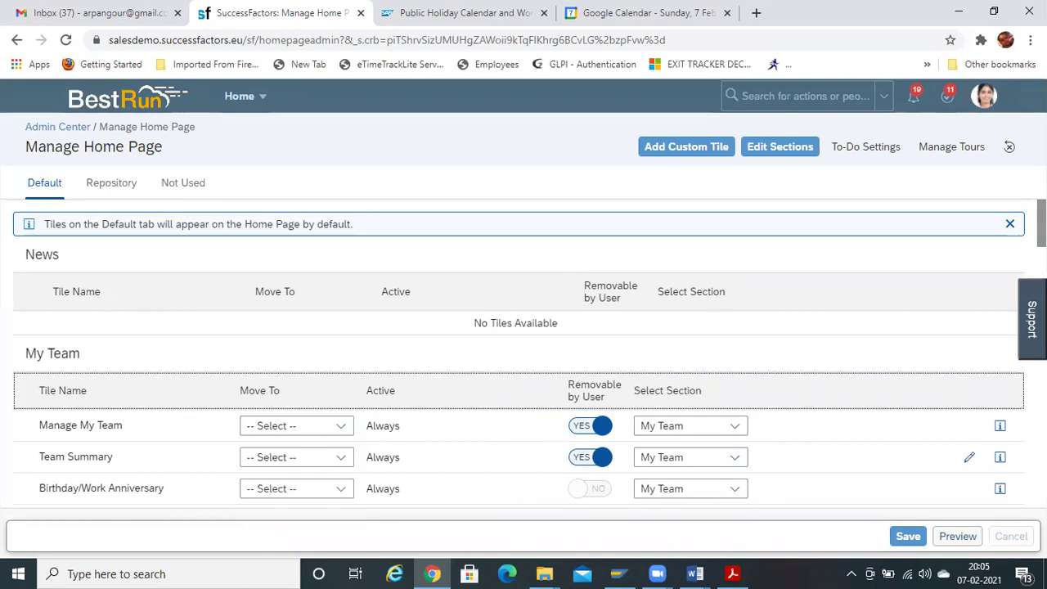
Compare the tiles and sections listed under Default, Repository and Not Used
scroll(524, 352, down, 2)
scroll(524, 352, up, 2)
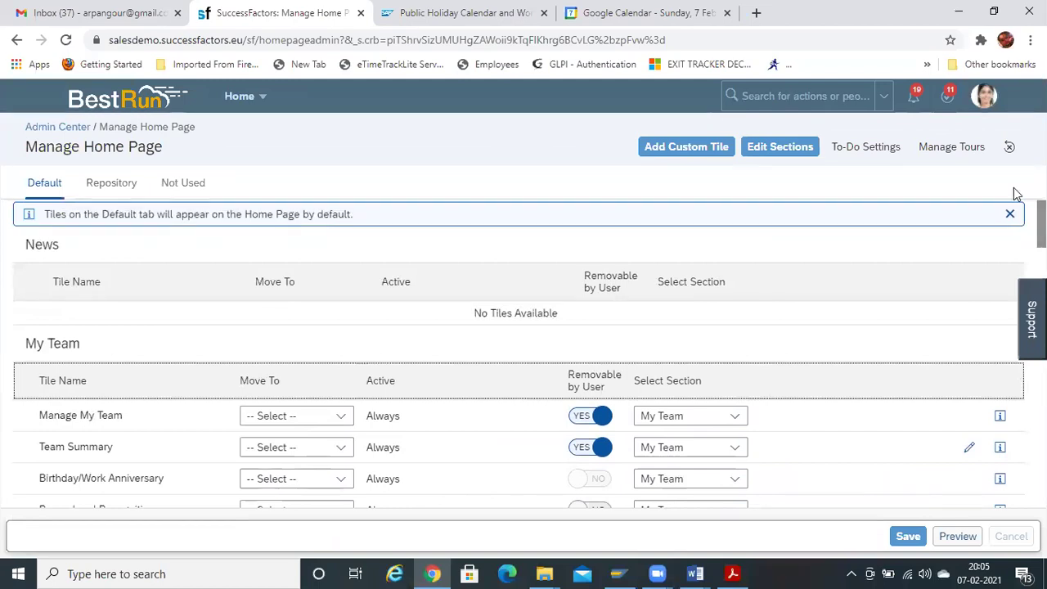
click(135, 181)
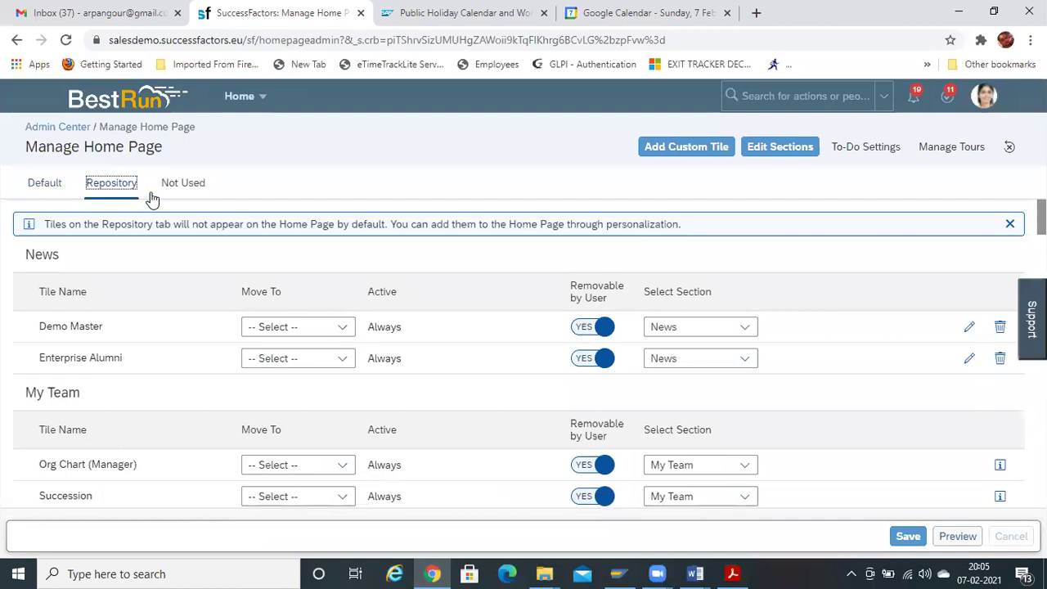
click(193, 188)
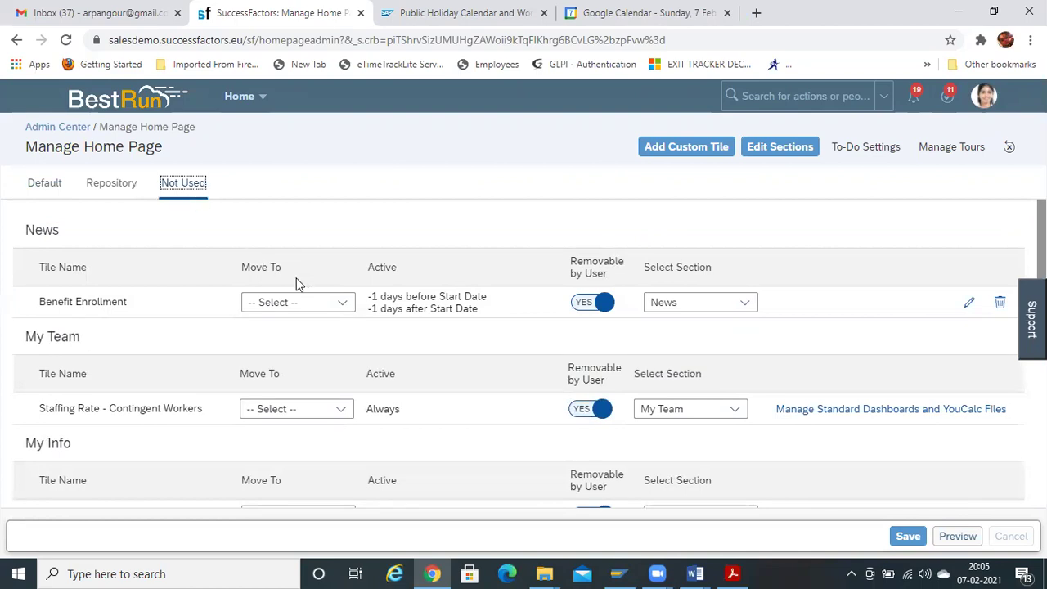
click(35, 194)
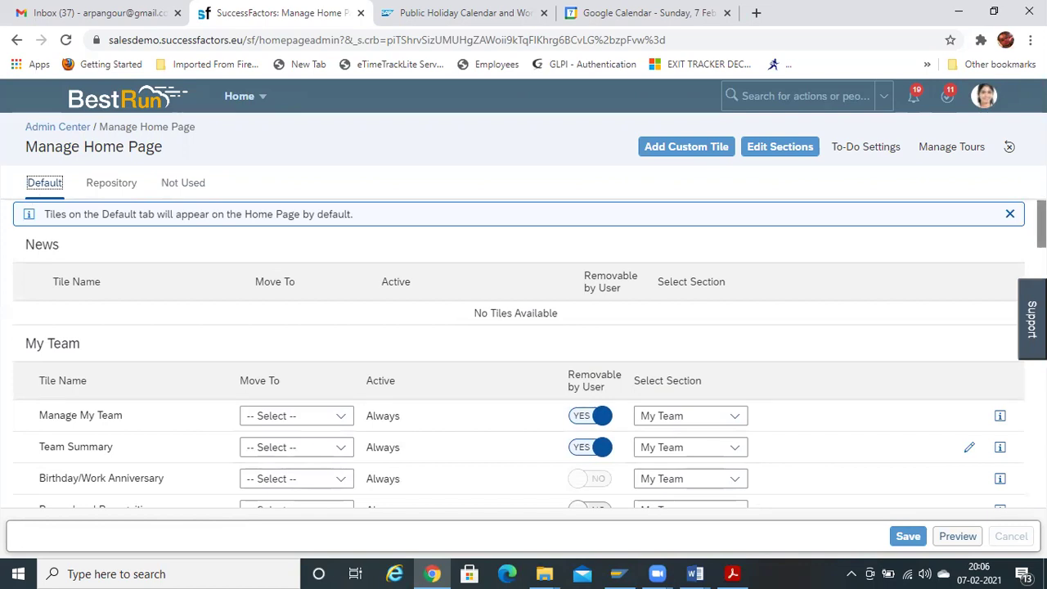
scroll(524, 351, down, 5)
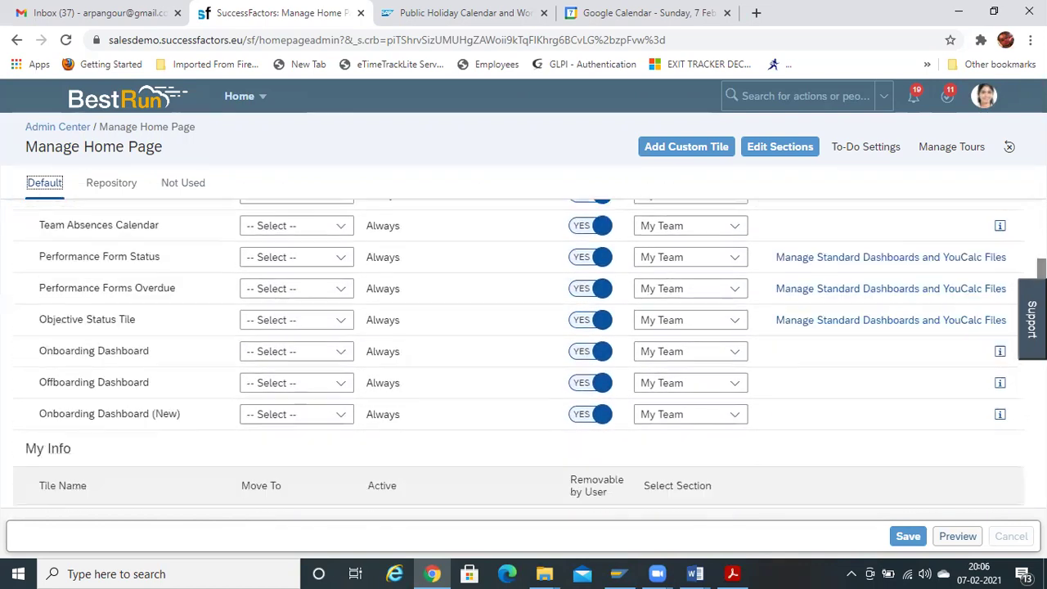
scroll(914, 224, up, 5)
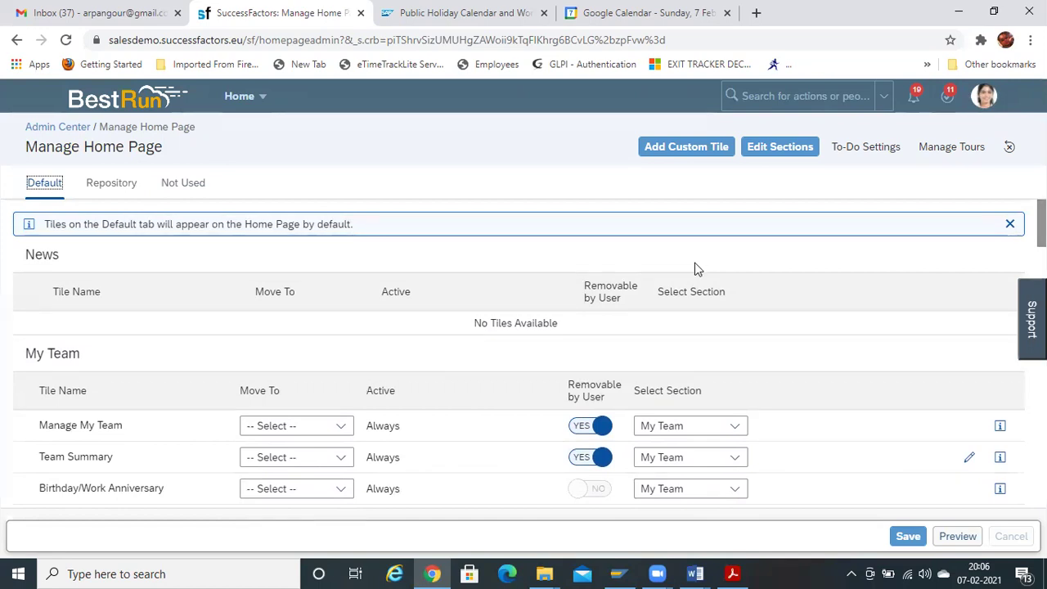
Examine the Select Section and Move To choices for the Manage My Team tile without changing them
click(720, 429)
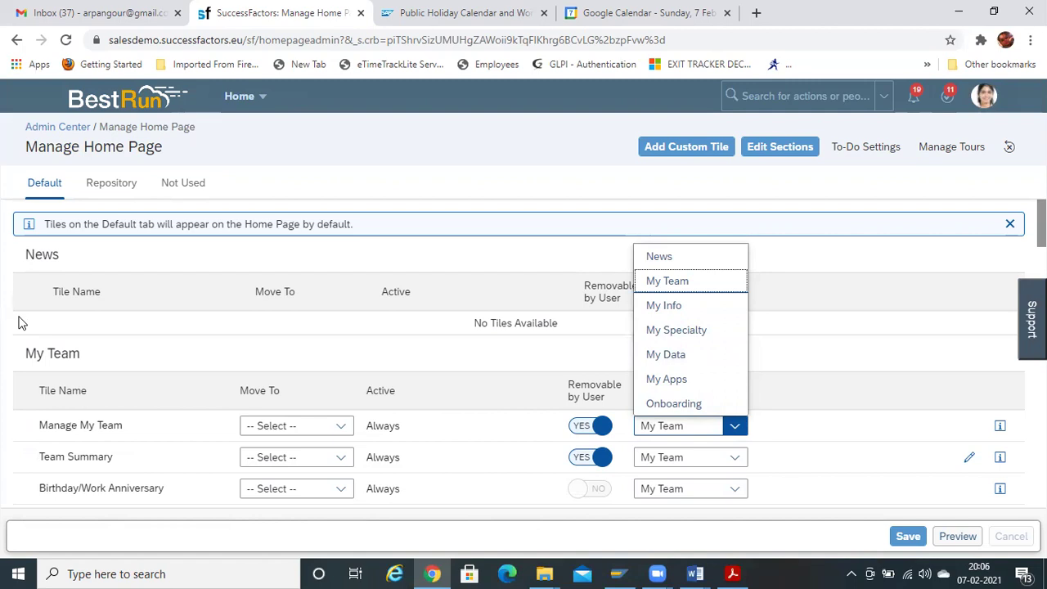
drag(23, 354, 144, 355)
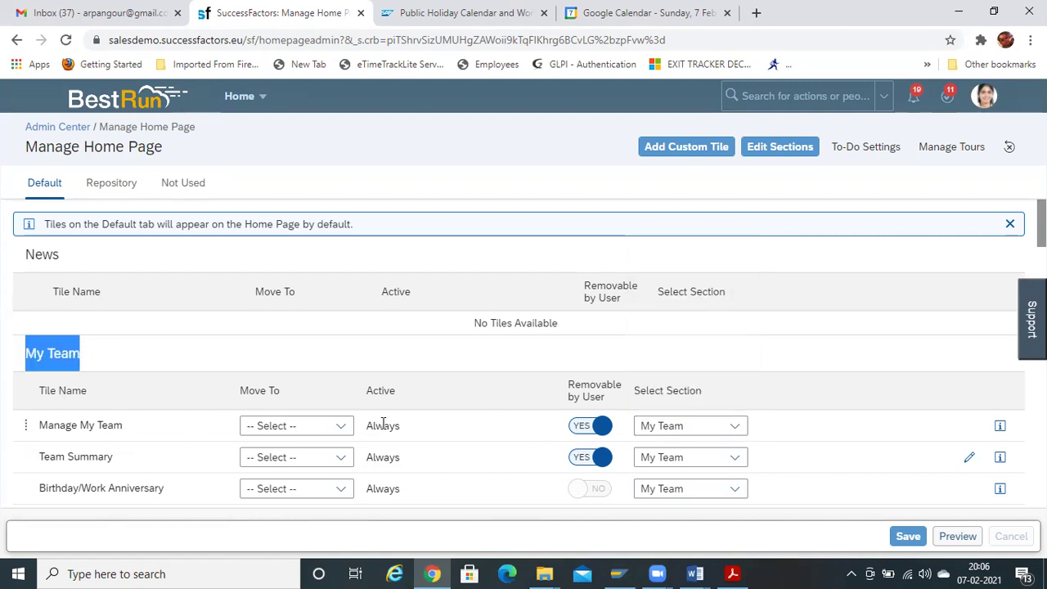
click(343, 427)
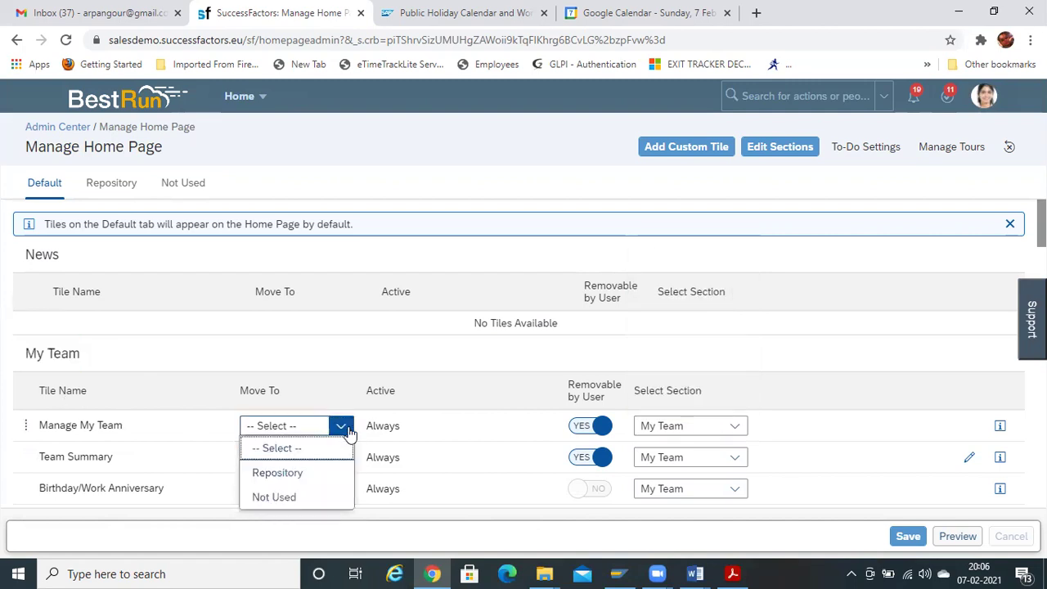
click(404, 370)
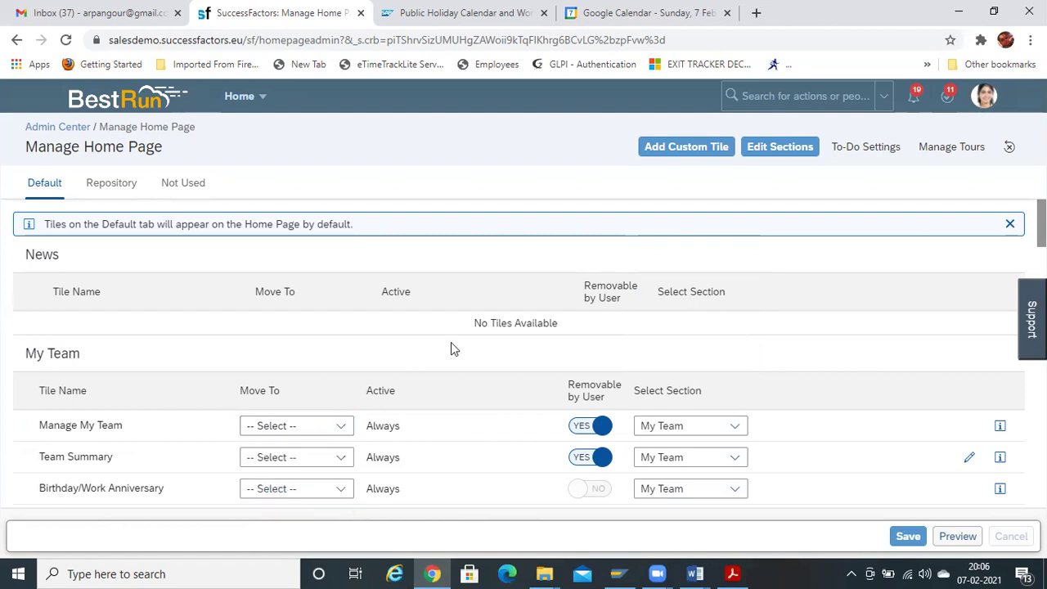
Switch to Word to review the US tile requirements in Document6, and return to Manage Home Page in the browser
click(696, 573)
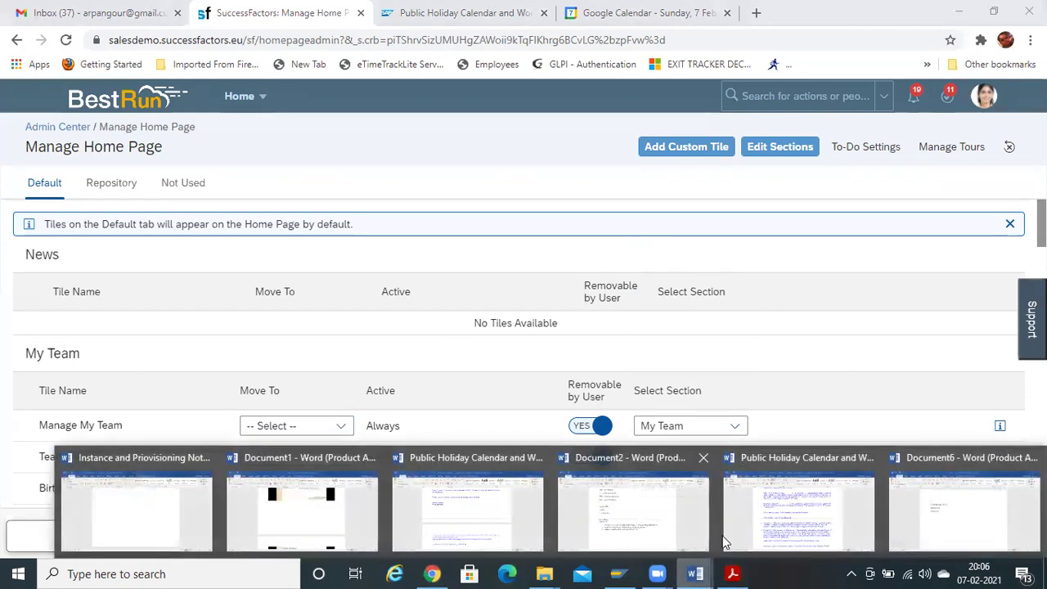
click(940, 501)
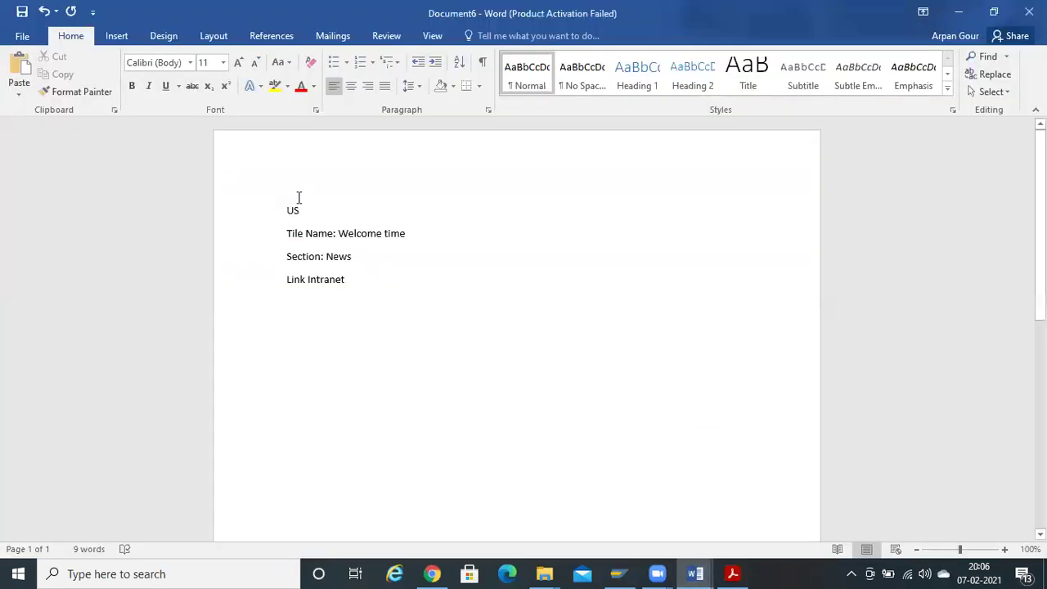
key(alt+Tab)
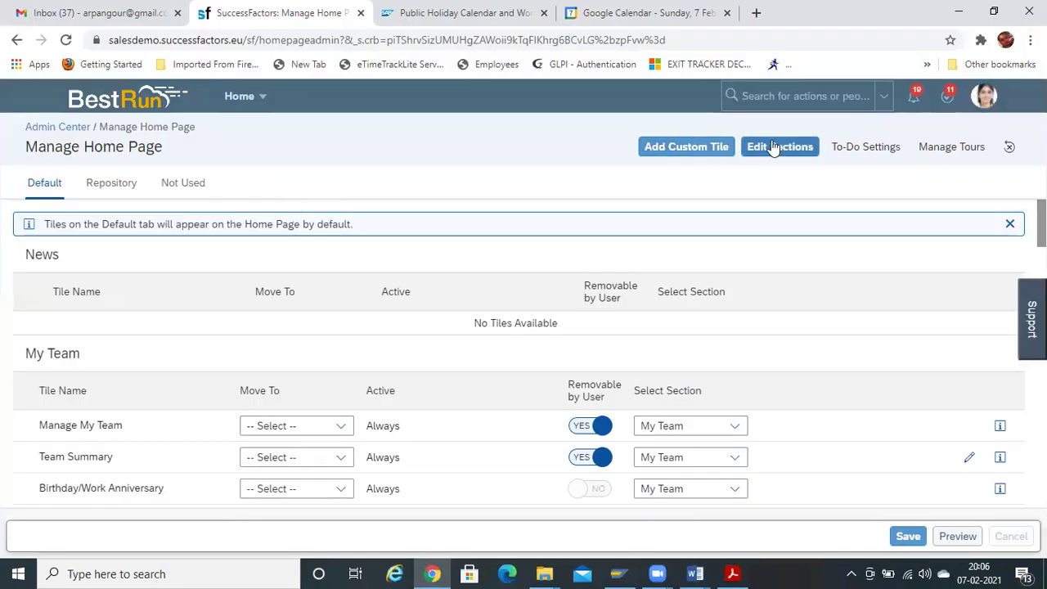
Search for the previously proxied employee, open the People Profile, and examine the location in the header, the available actions and the module list
click(783, 87)
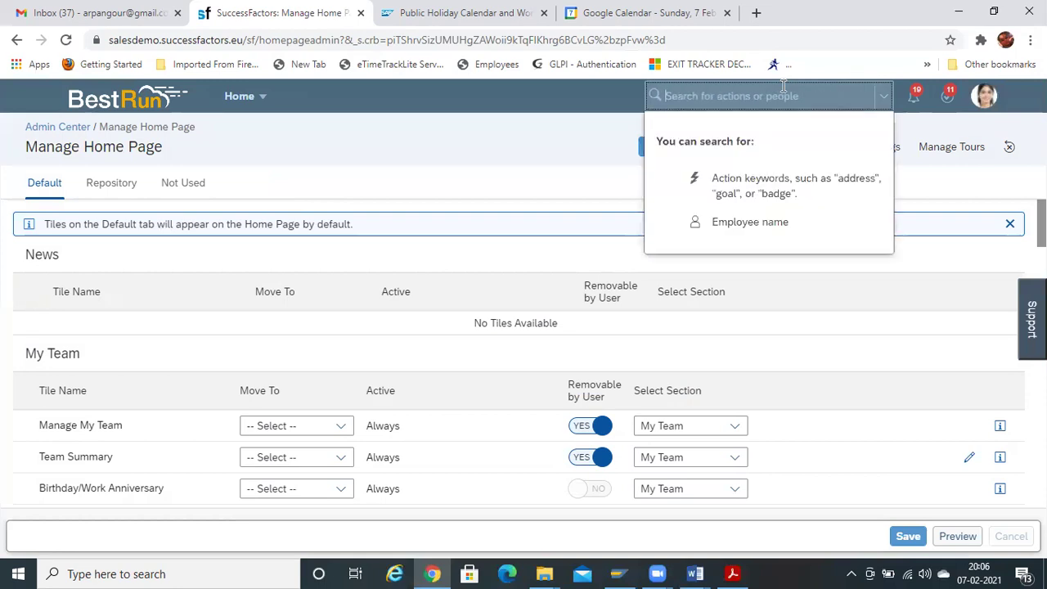
text(cgr)
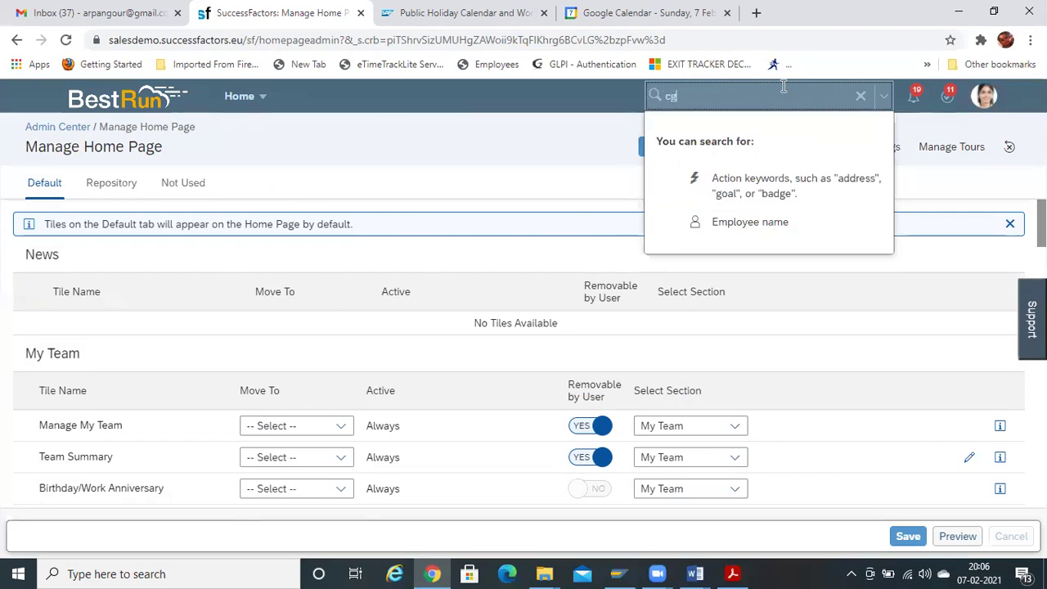
text(an)
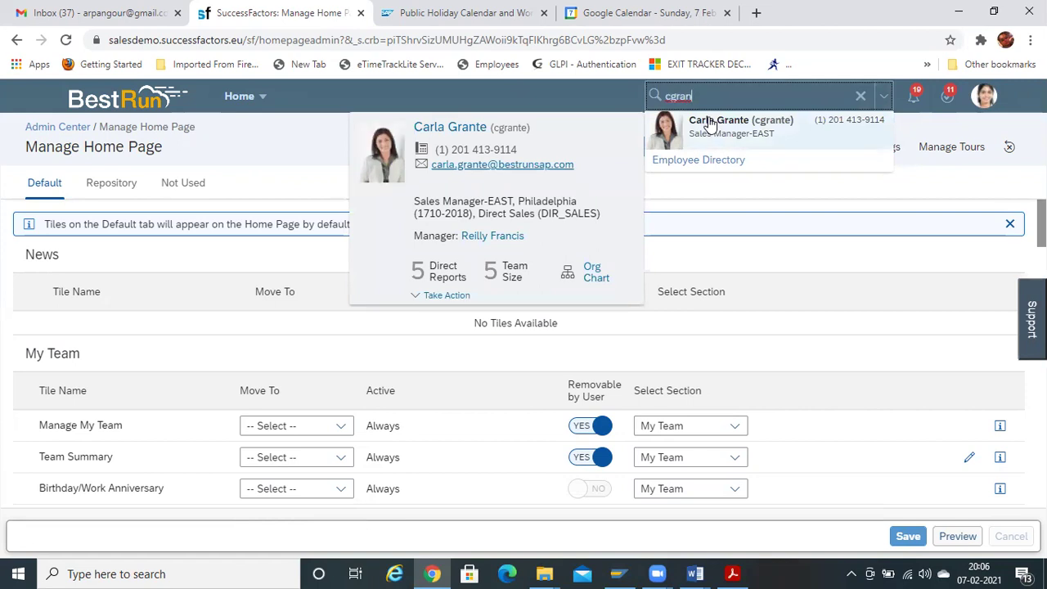
click(709, 123)
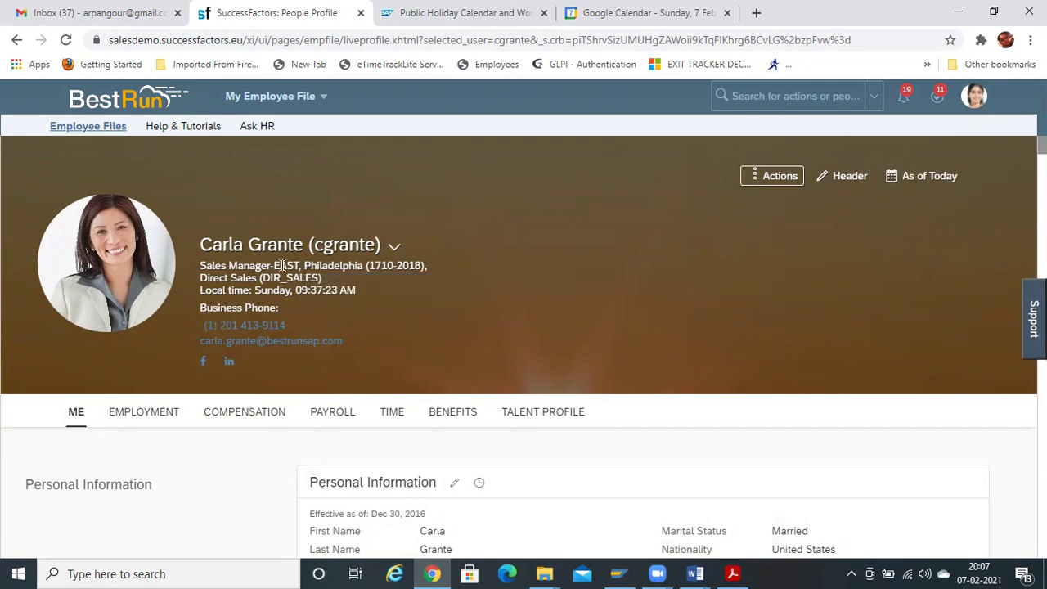
drag(273, 266, 365, 261)
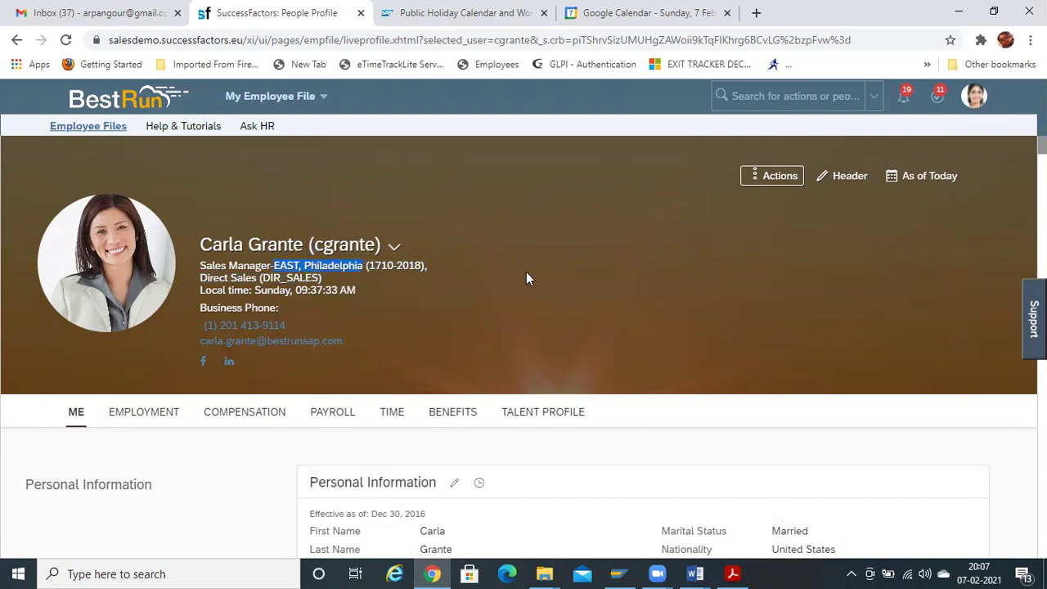
click(753, 178)
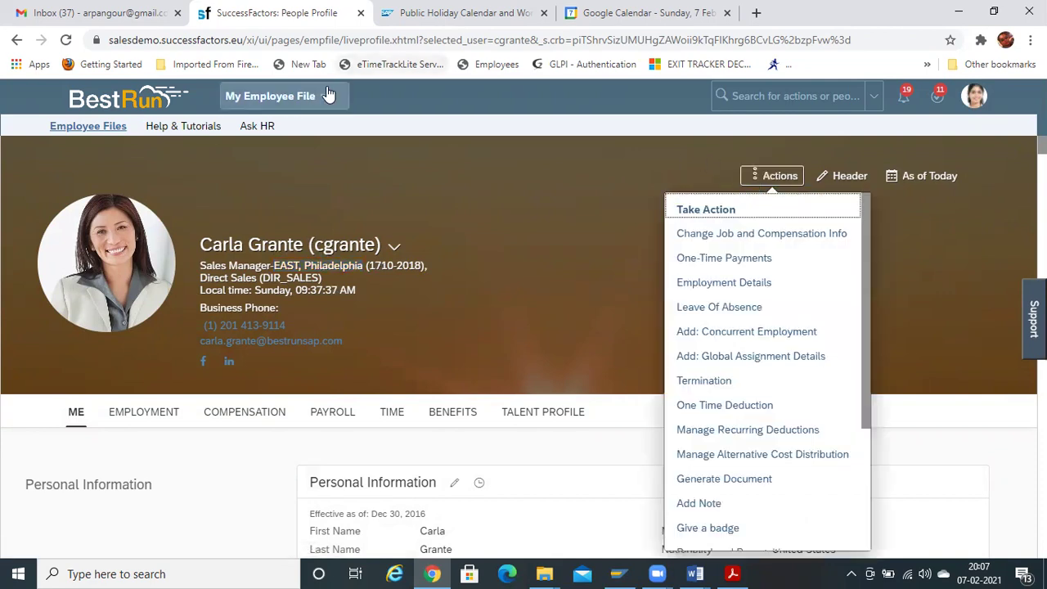
click(314, 96)
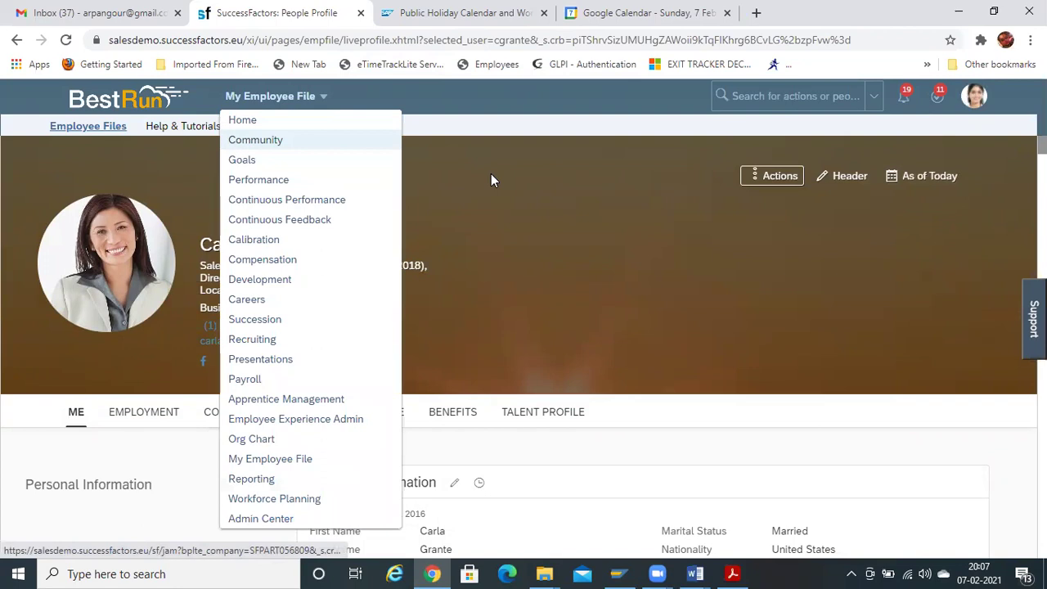
Look up which country the employee's location belongs to by searching Google for "philadelphia which country" in a new browser tab
click(562, 317)
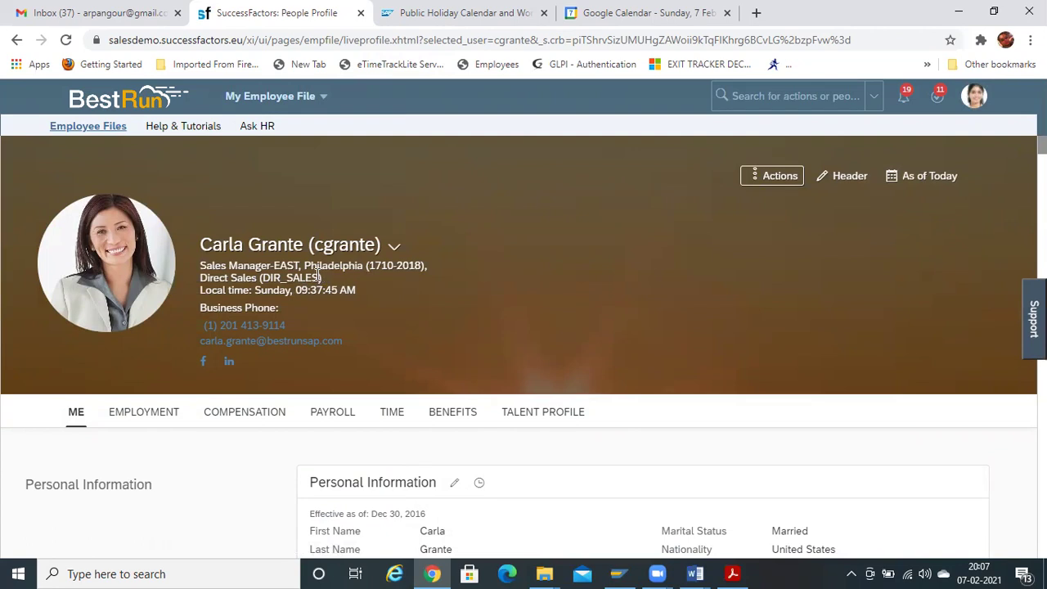
drag(307, 265, 367, 265)
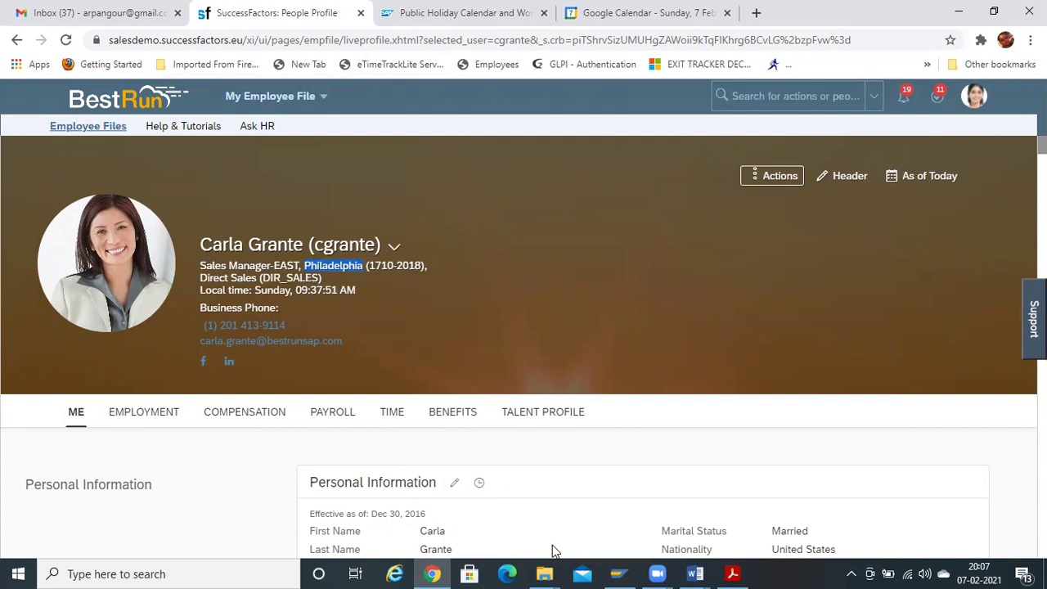
click(431, 574)
key(alt+Tab)
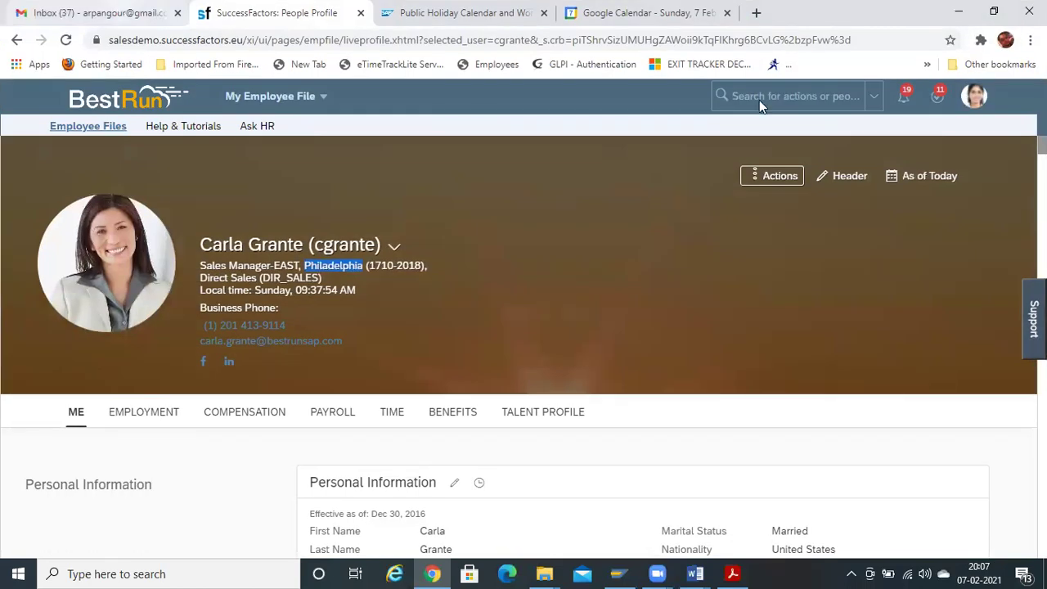
click(586, 20)
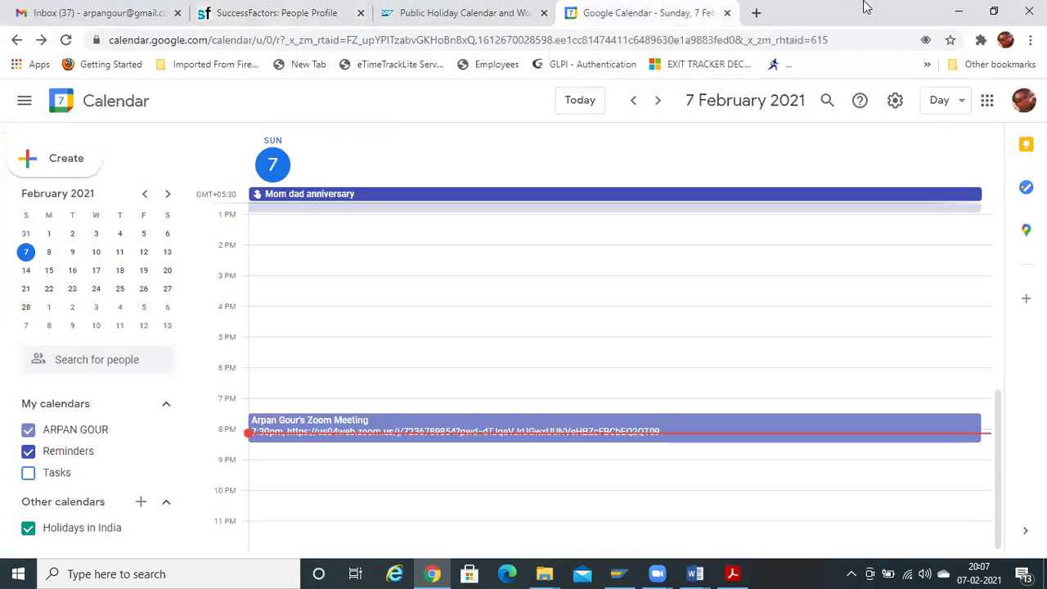
click(755, 14)
text(Philadelphia)
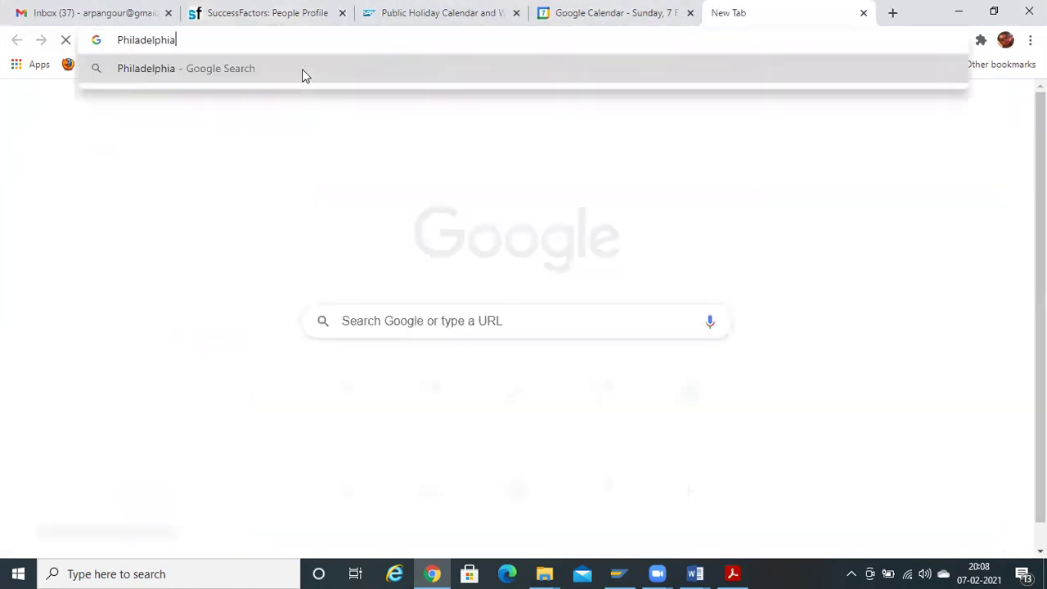
text( which)
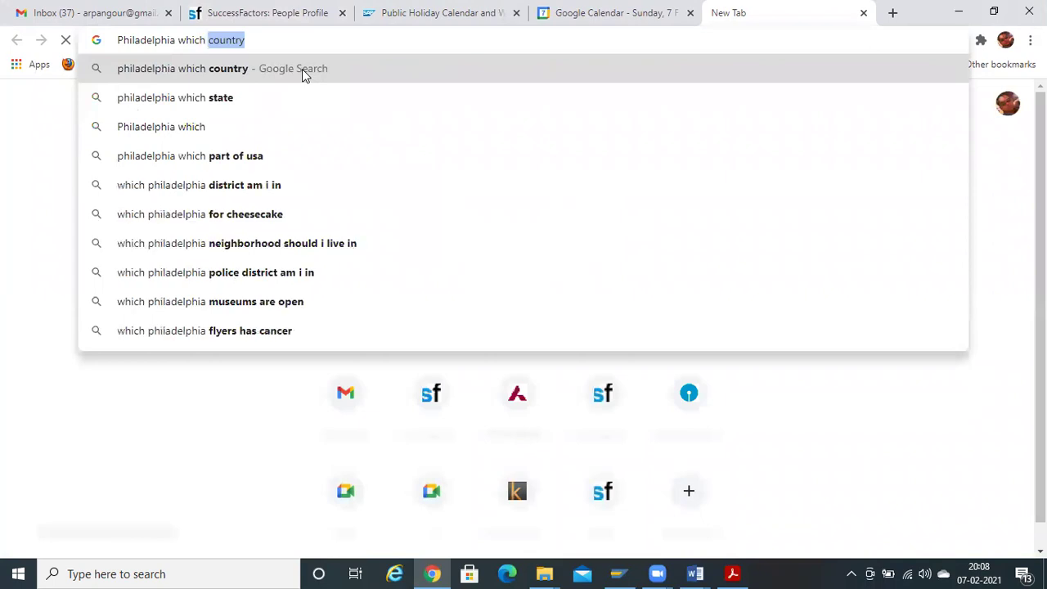
text(country)
key(Return)
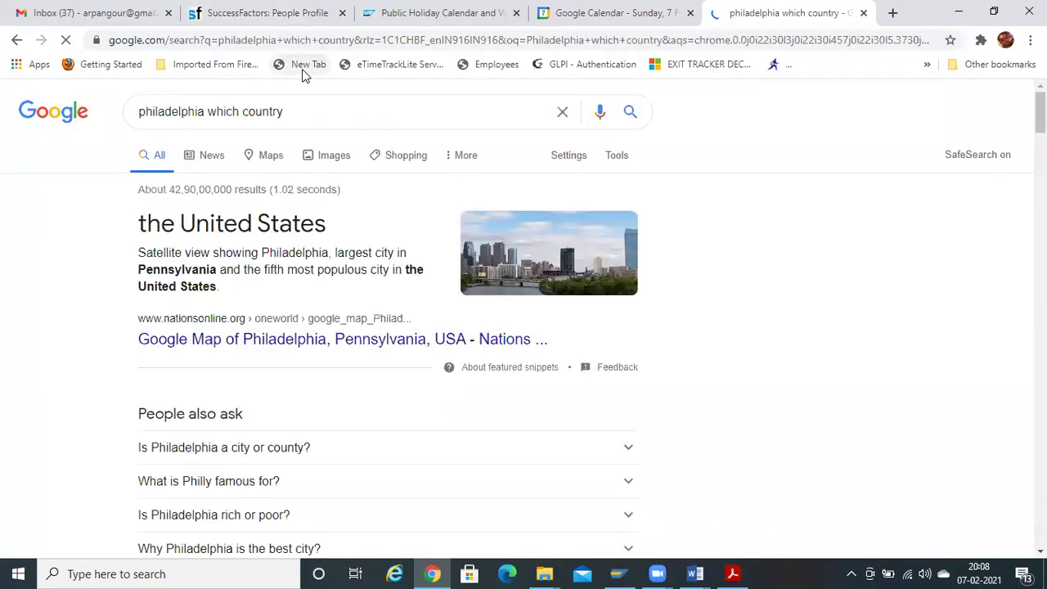
Return to SuccessFactors, search for "manage home" and open Manage Home Page
click(244, 13)
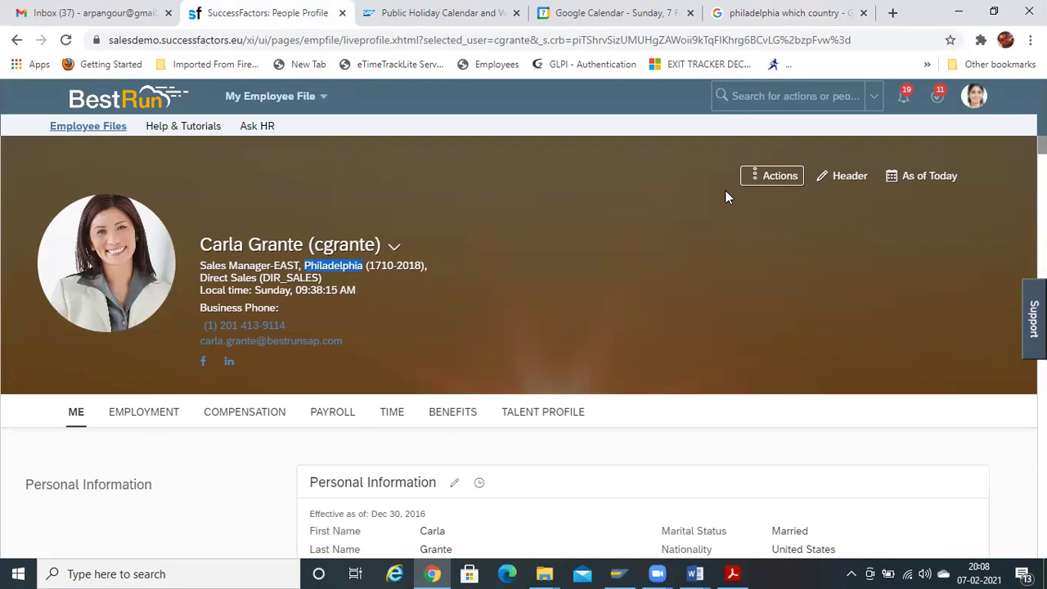
click(834, 97)
text(manage)
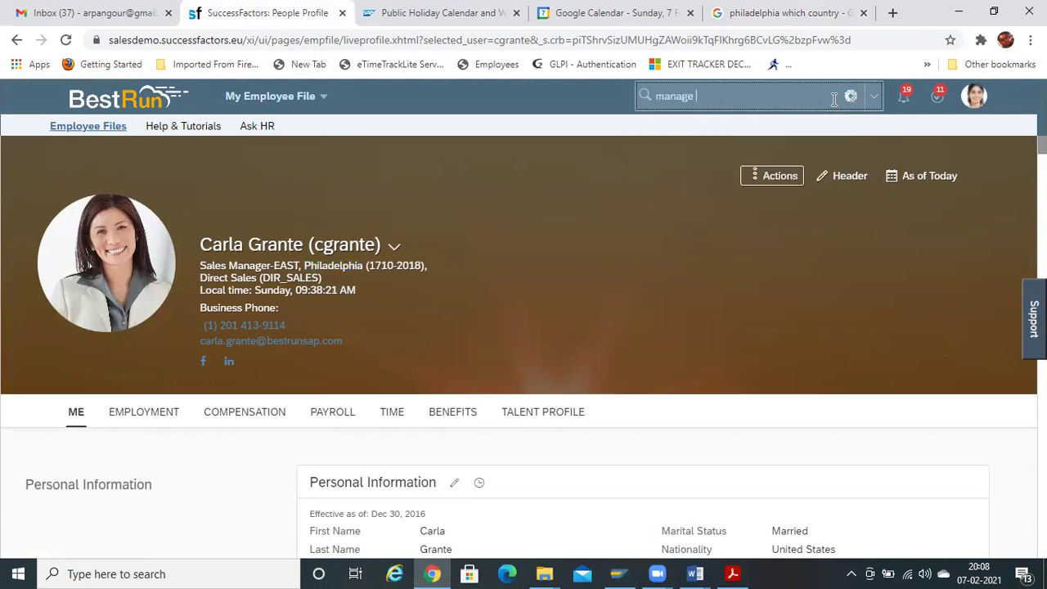
text( Nomw)
key(BackSpace)
text(e)
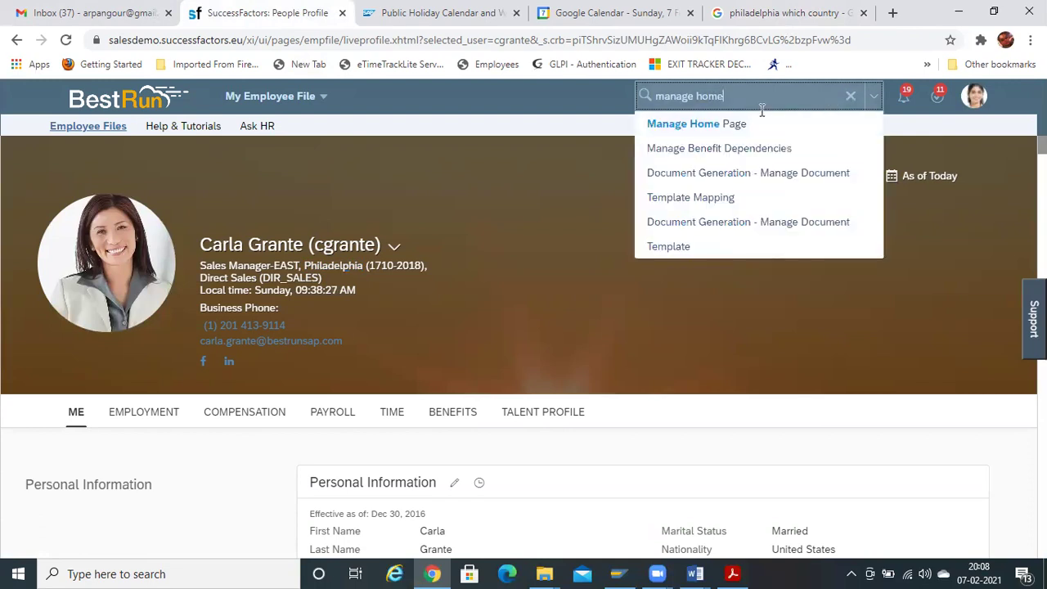
click(716, 131)
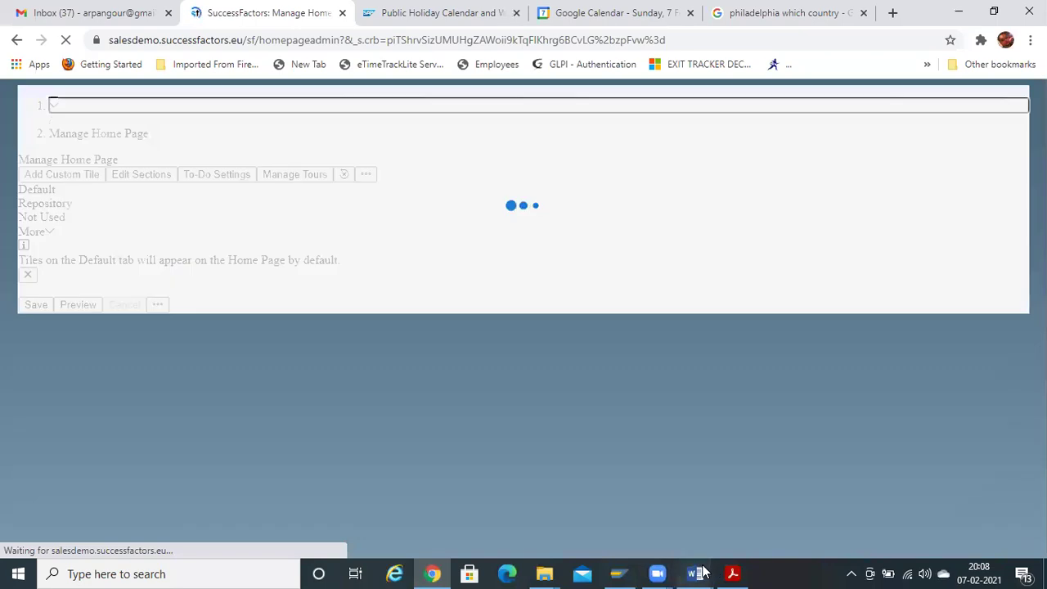
Switch to Document6 in Word and correct the tile name in the requirements to "Welcome tile"
mouse_move(696, 573)
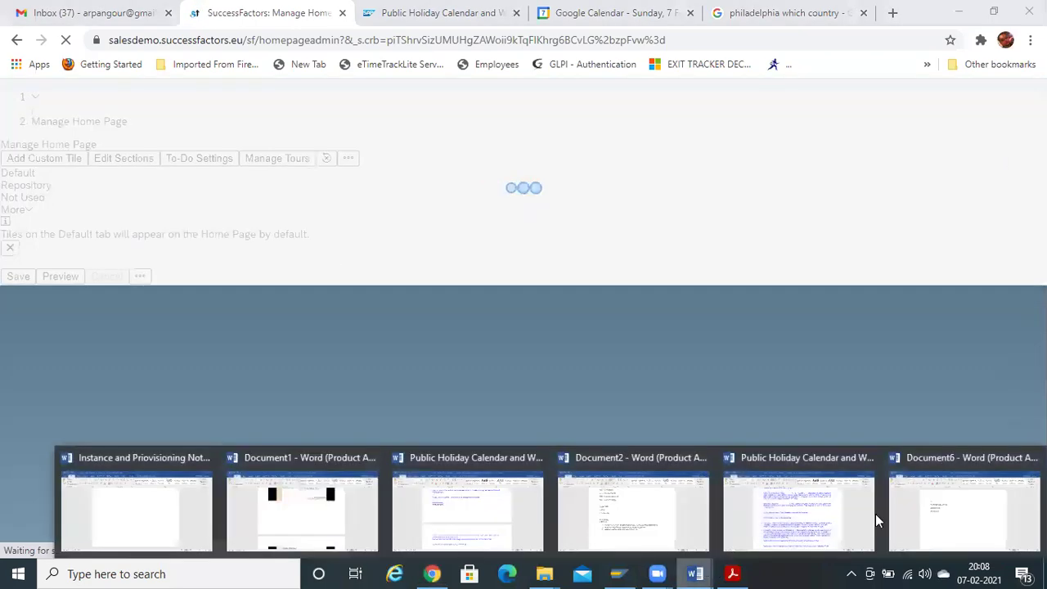
click(982, 534)
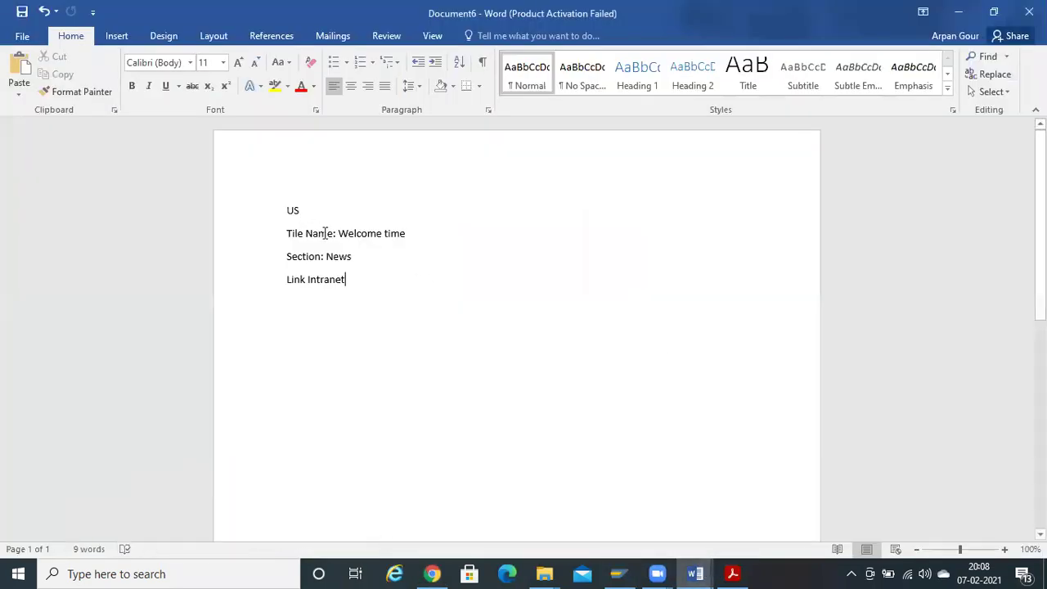
drag(284, 236, 404, 237)
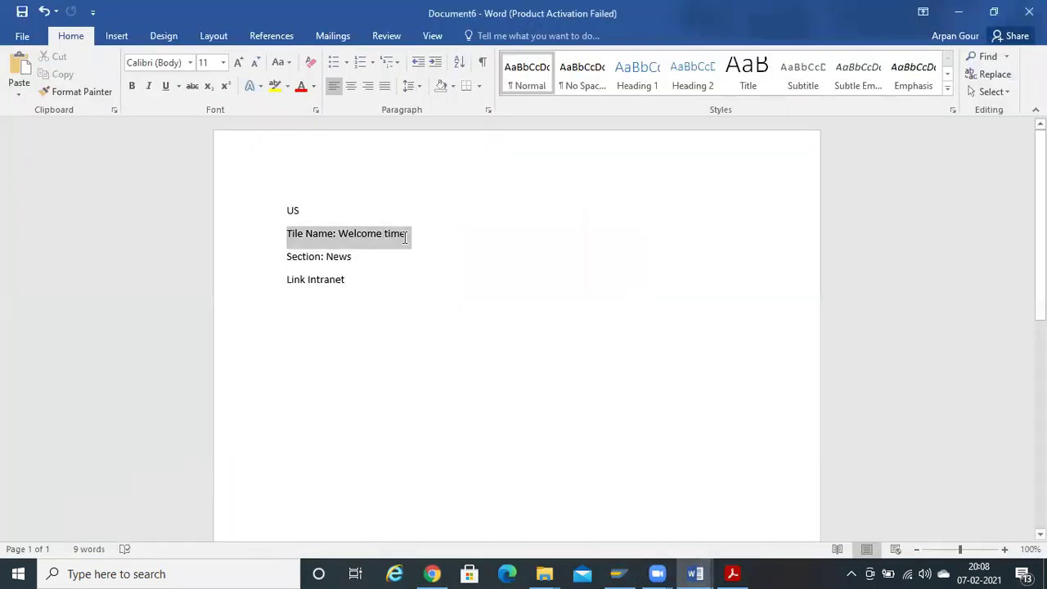
click(405, 236)
key(BackSpace)
key(BackSpace)
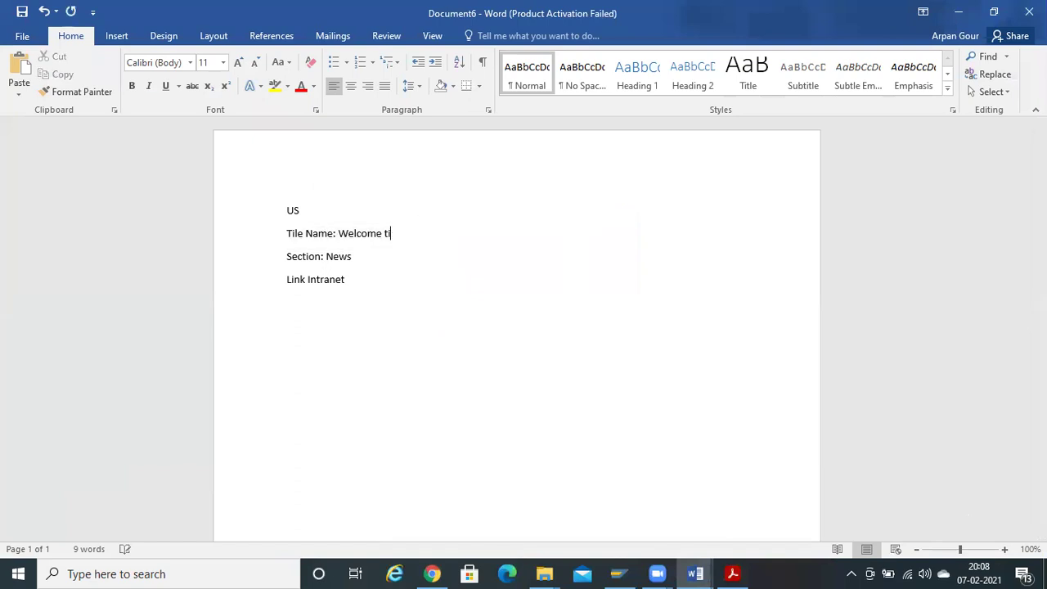
Review the US, Section and Link requirements in Document6, comparing the News section with its counterpart in Manage Home Page in the browser
drag(307, 213, 285, 215)
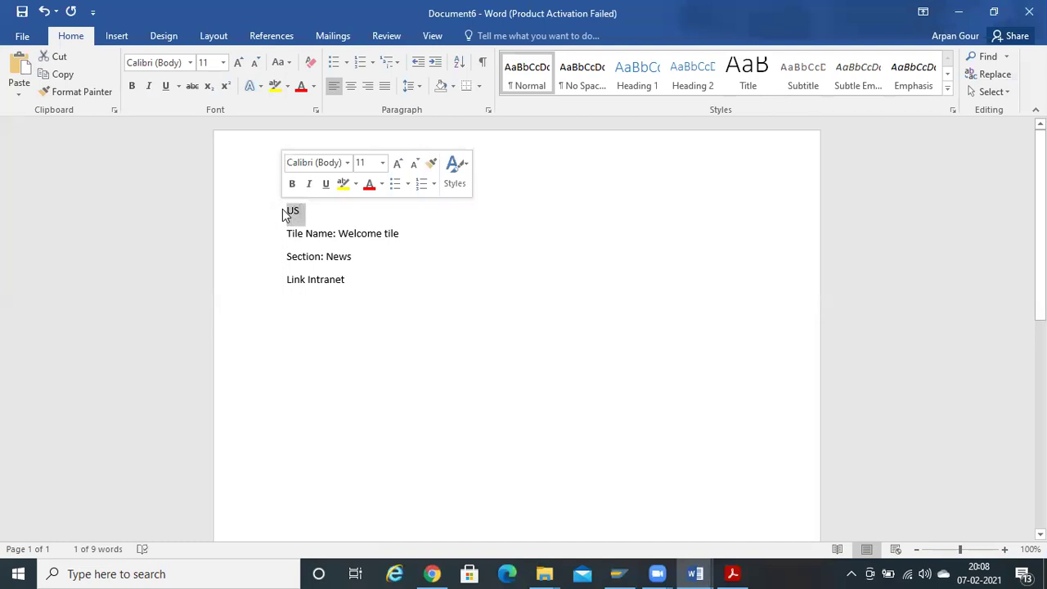
drag(287, 256, 340, 275)
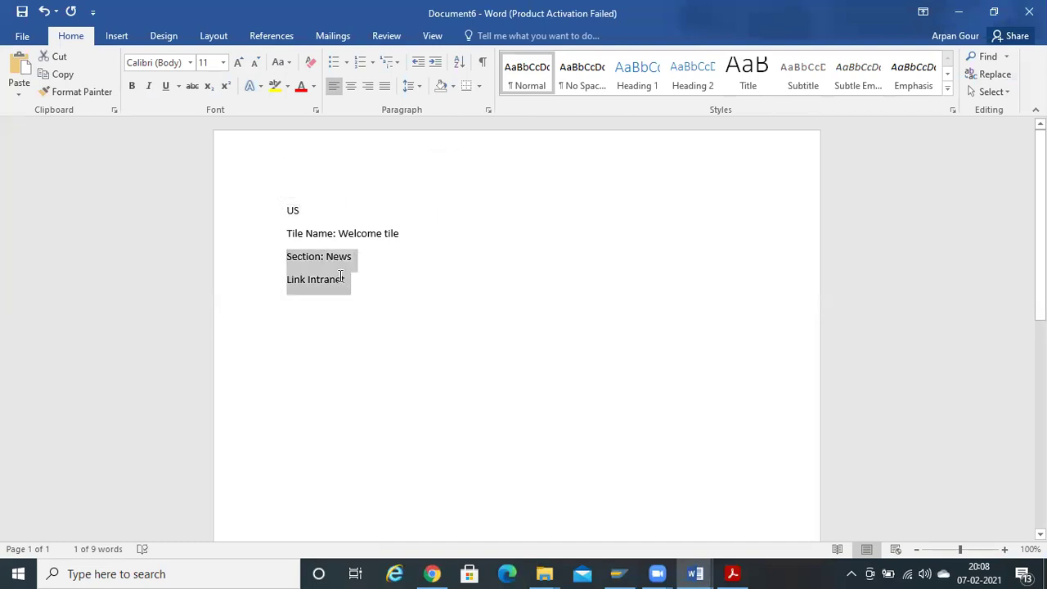
click(290, 263)
double_click(337, 257)
key(alt+Tab)
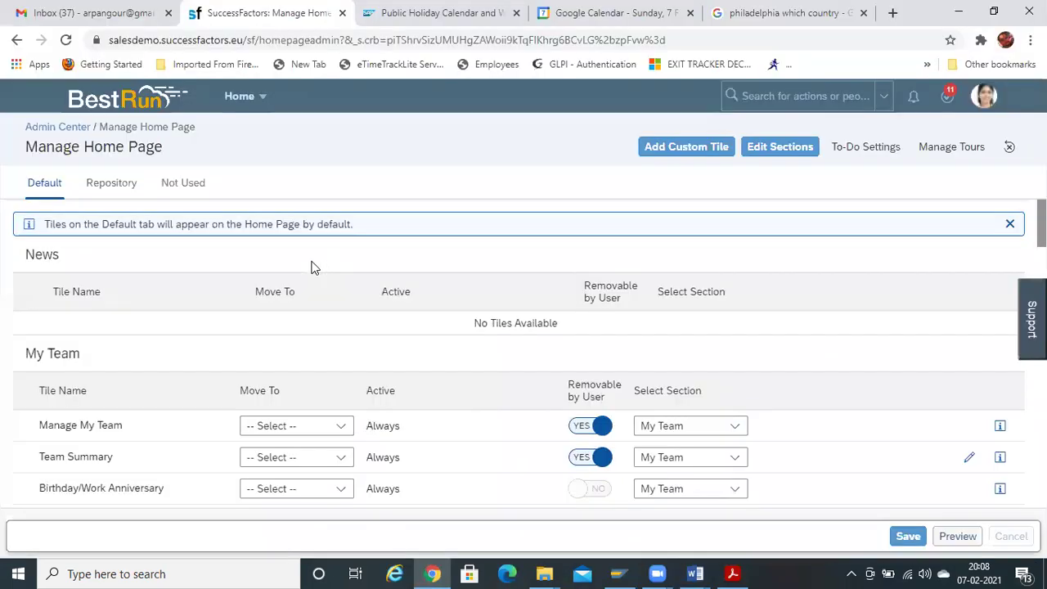
key(alt+Tab)
key(Tab)
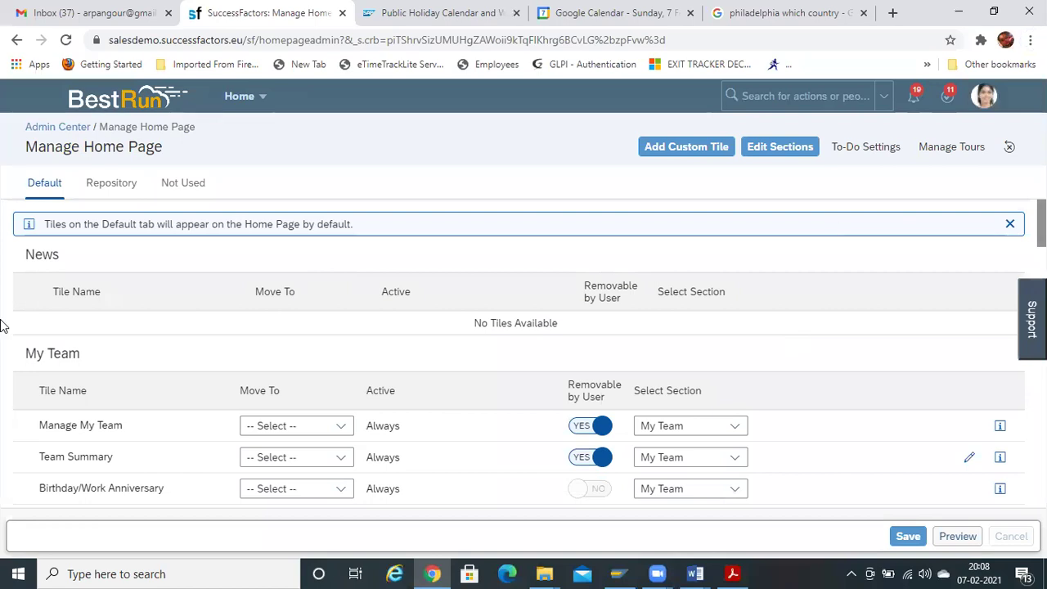
drag(28, 256, 100, 270)
key(ctrl+c)
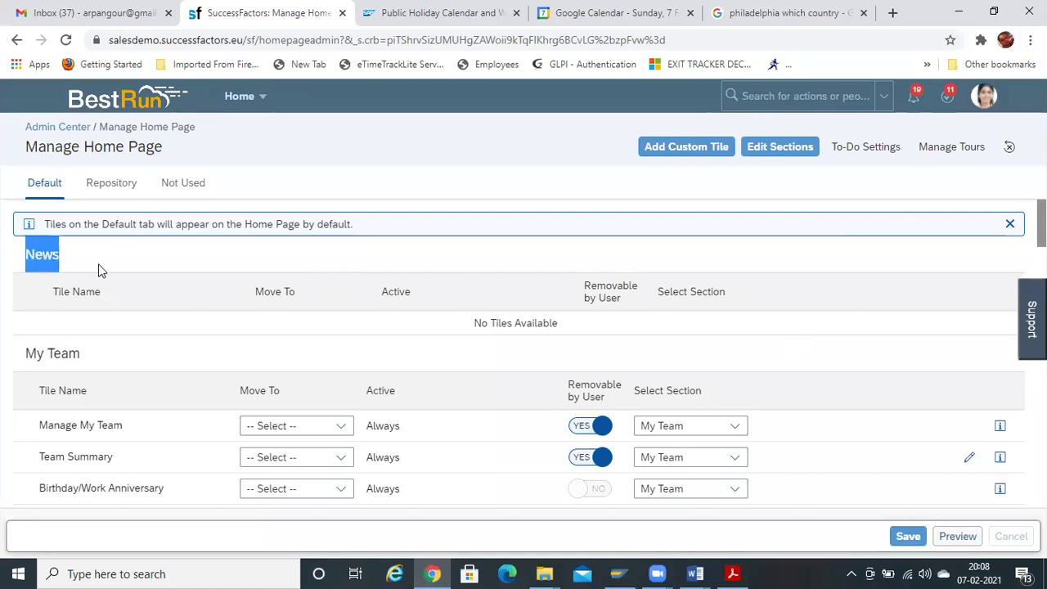
key(alt+Tab)
key(ctrl+v)
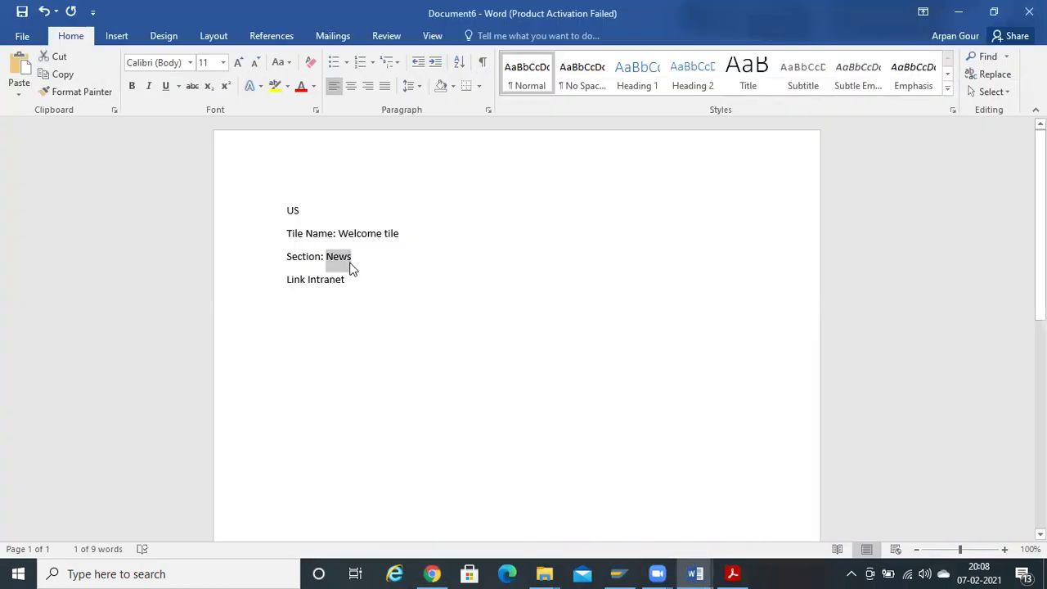
drag(287, 279, 381, 281)
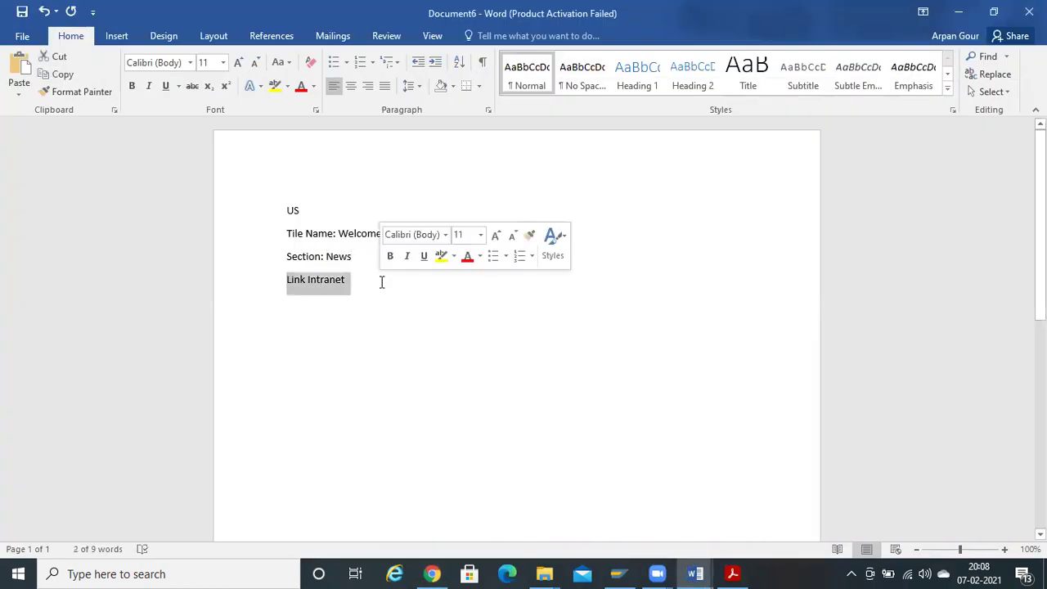
Return to Manage Home Page in the browser and start a custom tile named "Welcome Tile" with the description "Welcome employees"
key(alt+Tab)
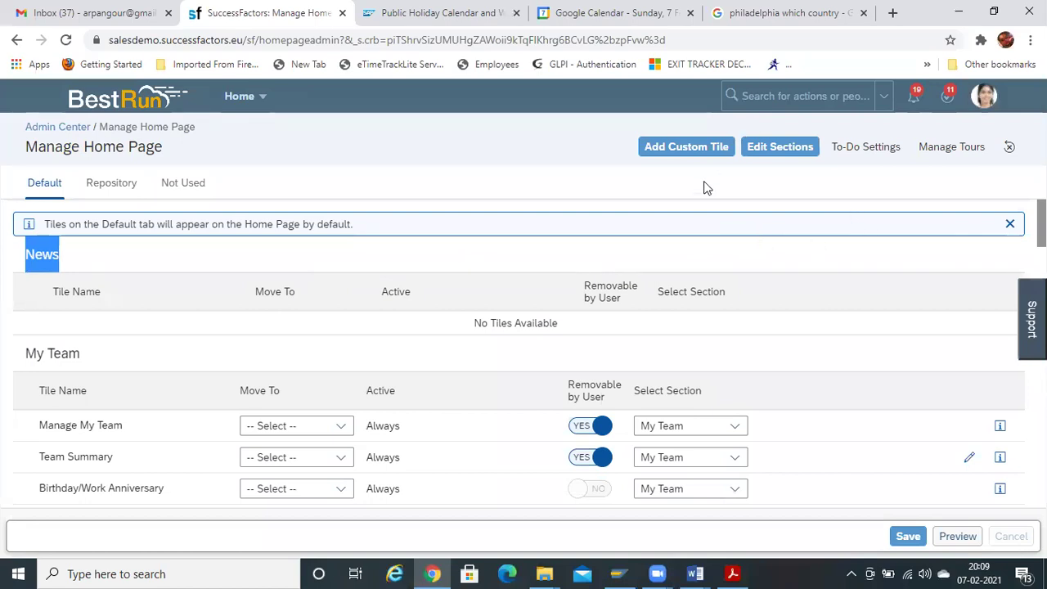
click(671, 152)
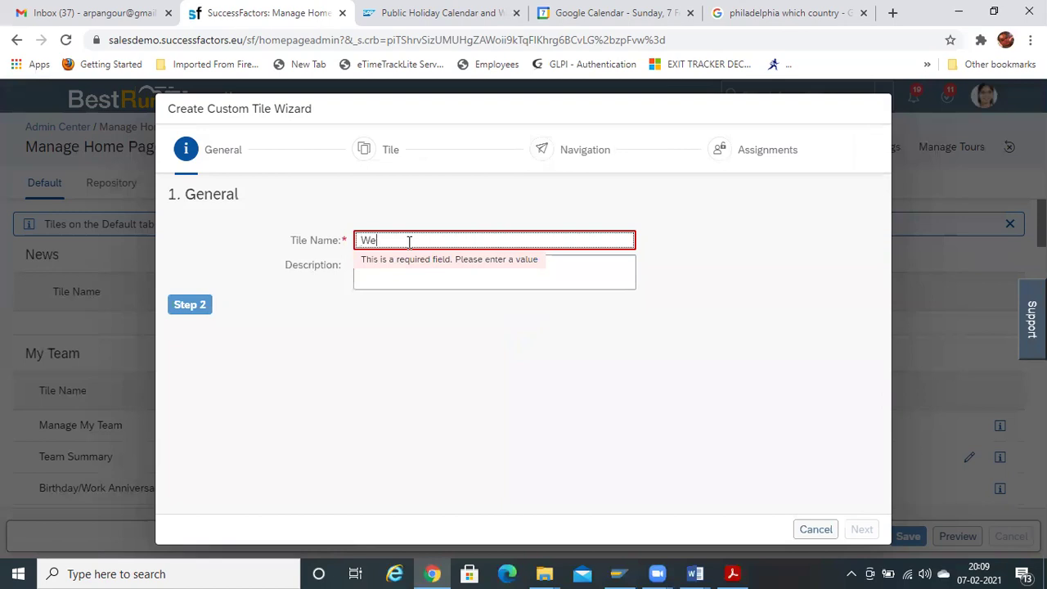
text(ome Tile)
click(400, 281)
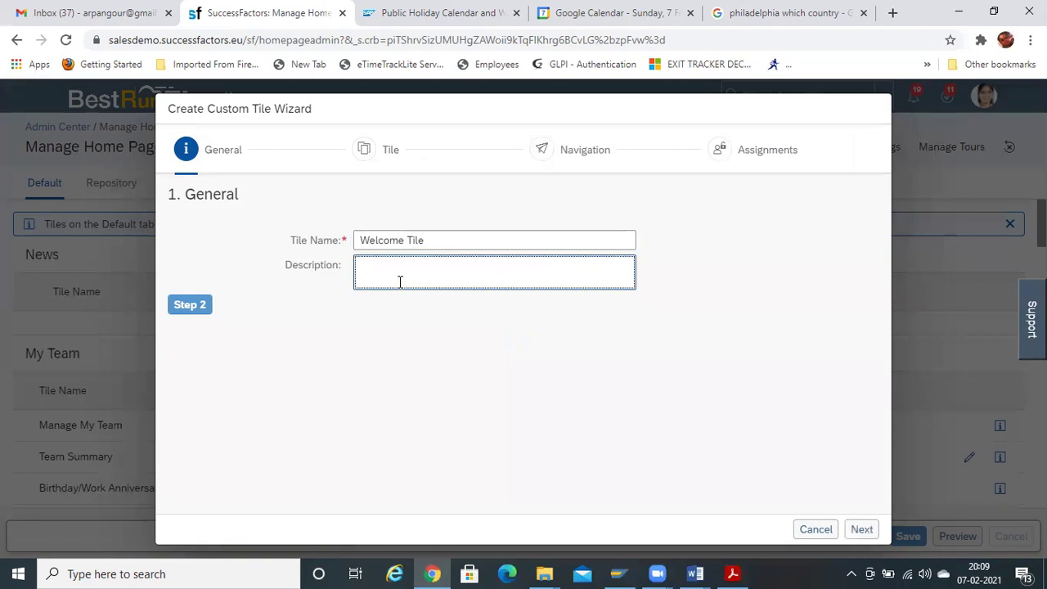
text(Welcome employees)
Proceed to the wizard's Tile step and set the tile type to Graphical
click(201, 306)
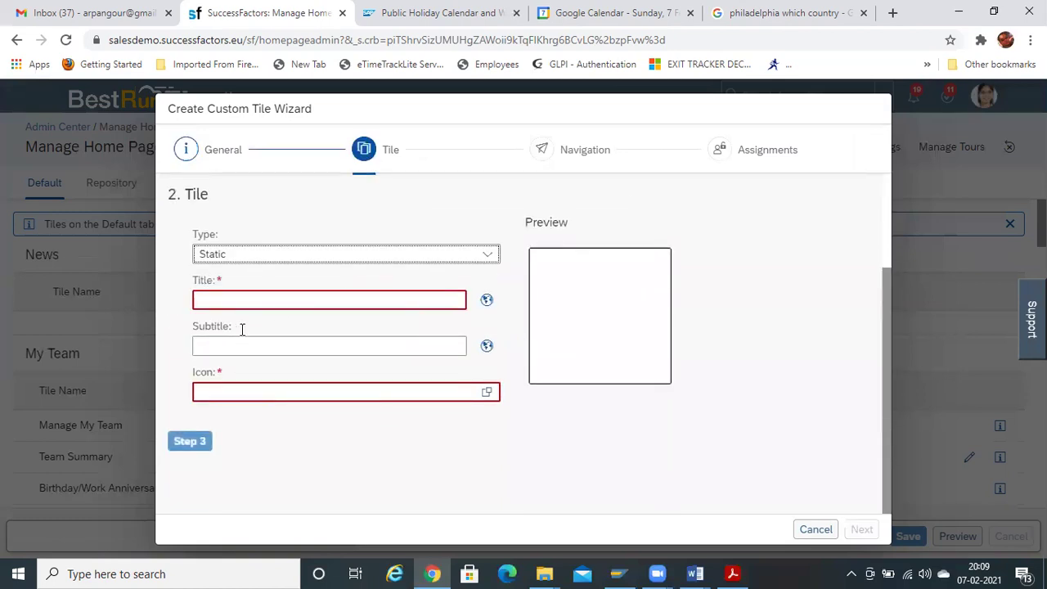
click(263, 255)
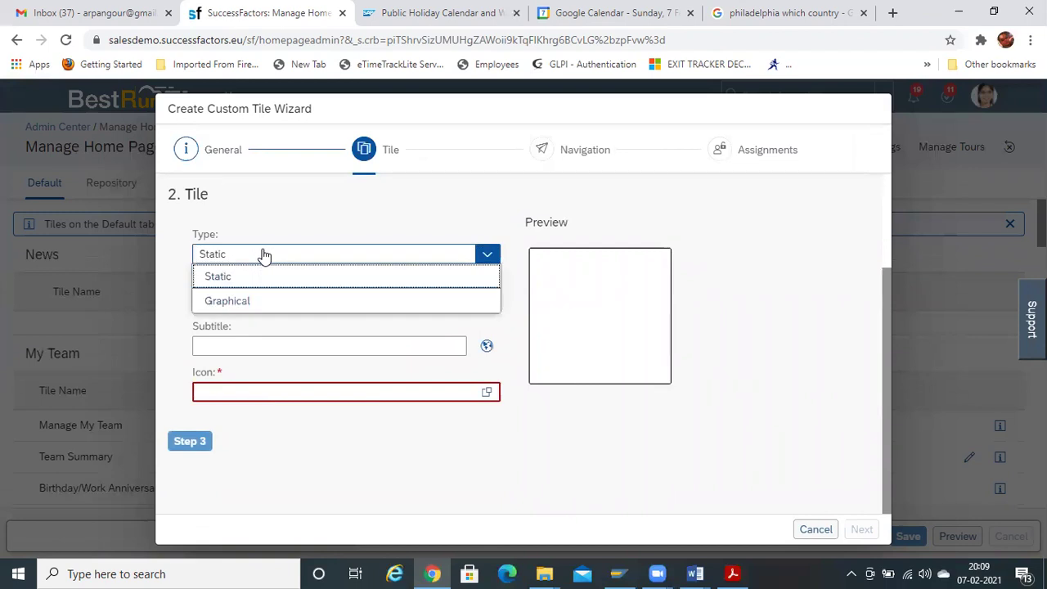
click(236, 301)
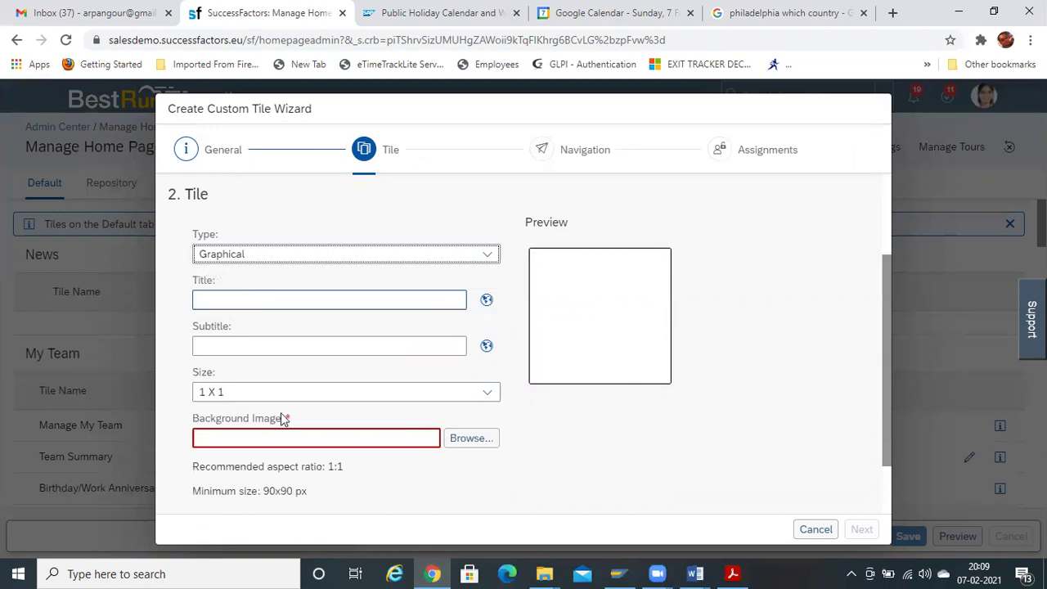
Set the tile's background image to the Signature JPG file from the Downloads folder
click(475, 440)
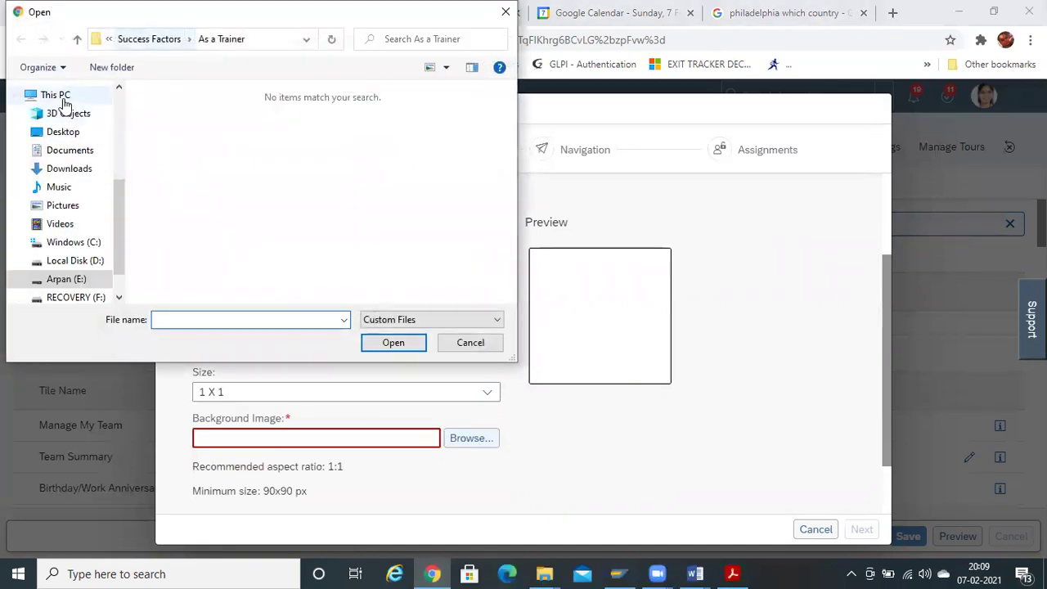
drag(117, 224, 118, 268)
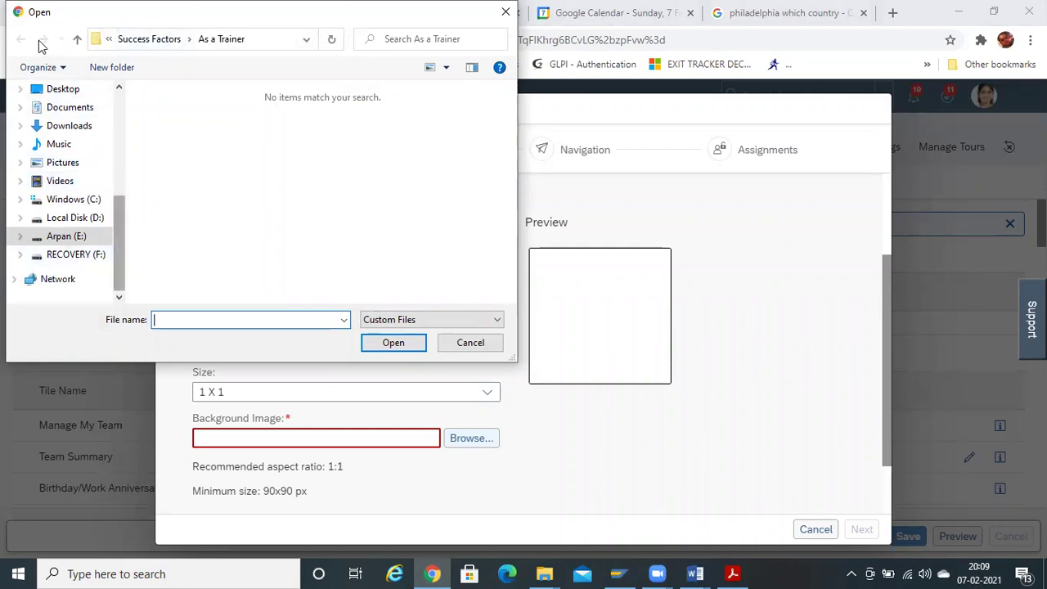
click(69, 127)
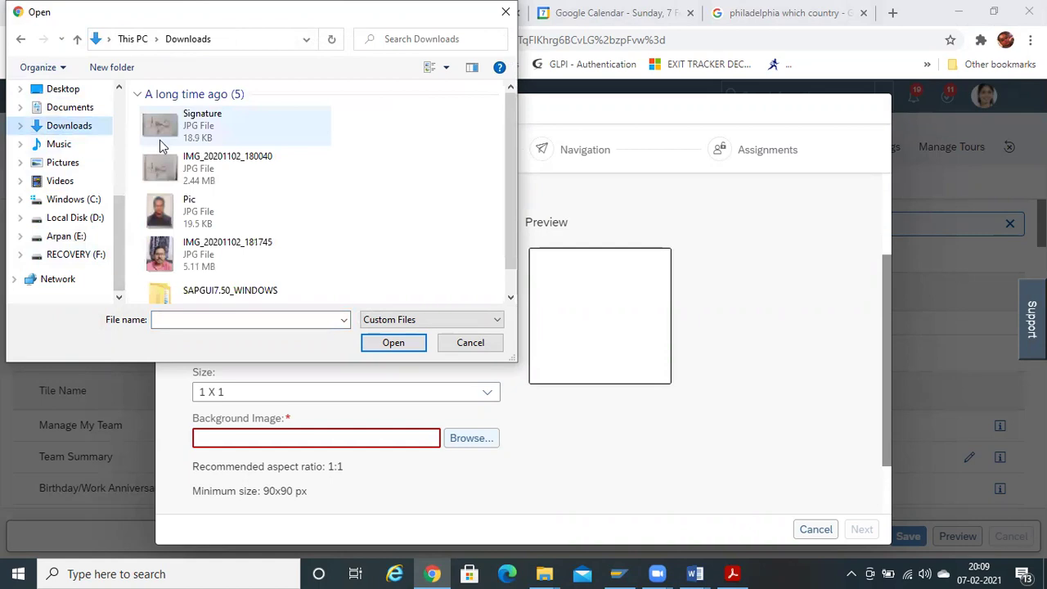
scroll(514, 196, down, 1)
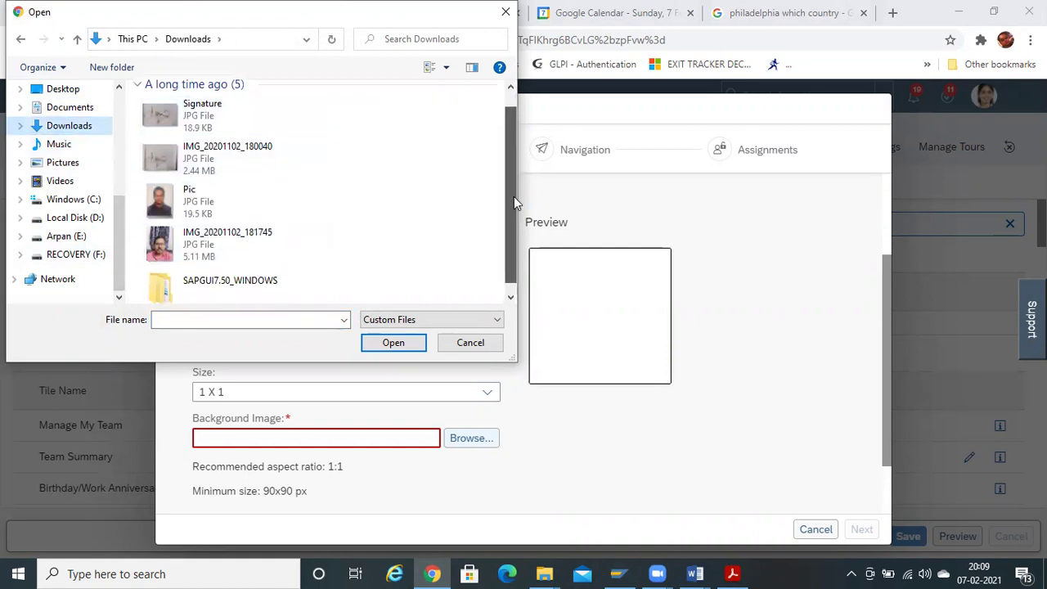
double_click(229, 279)
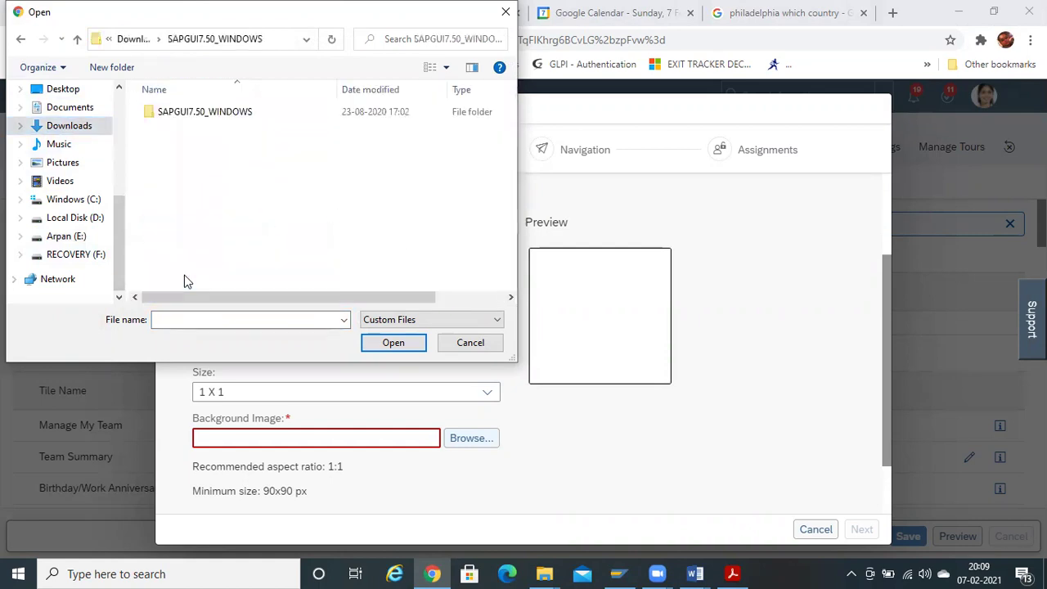
click(20, 39)
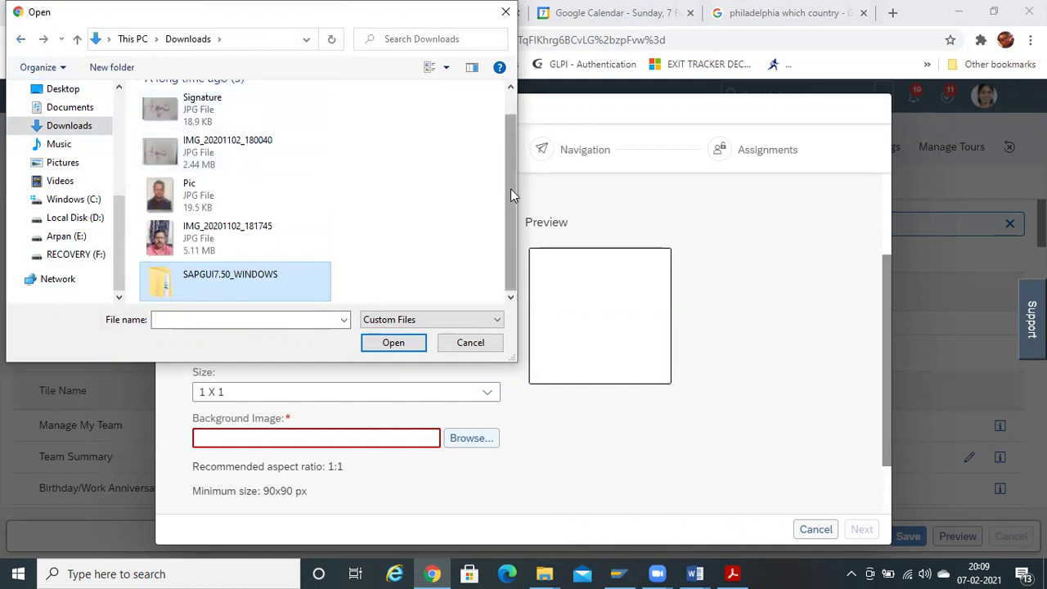
drag(511, 189, 517, 144)
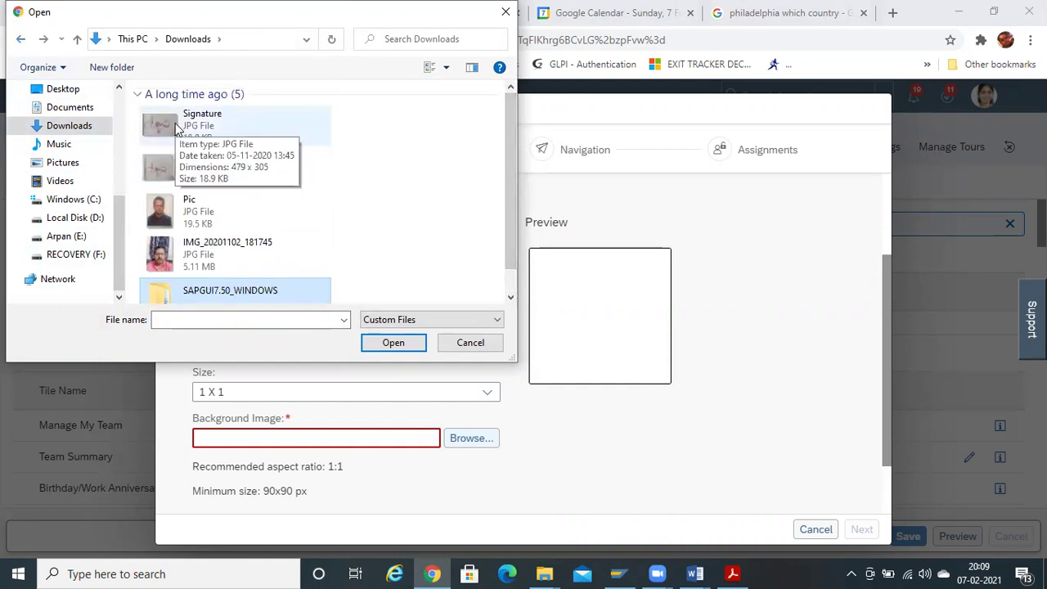
click(211, 130)
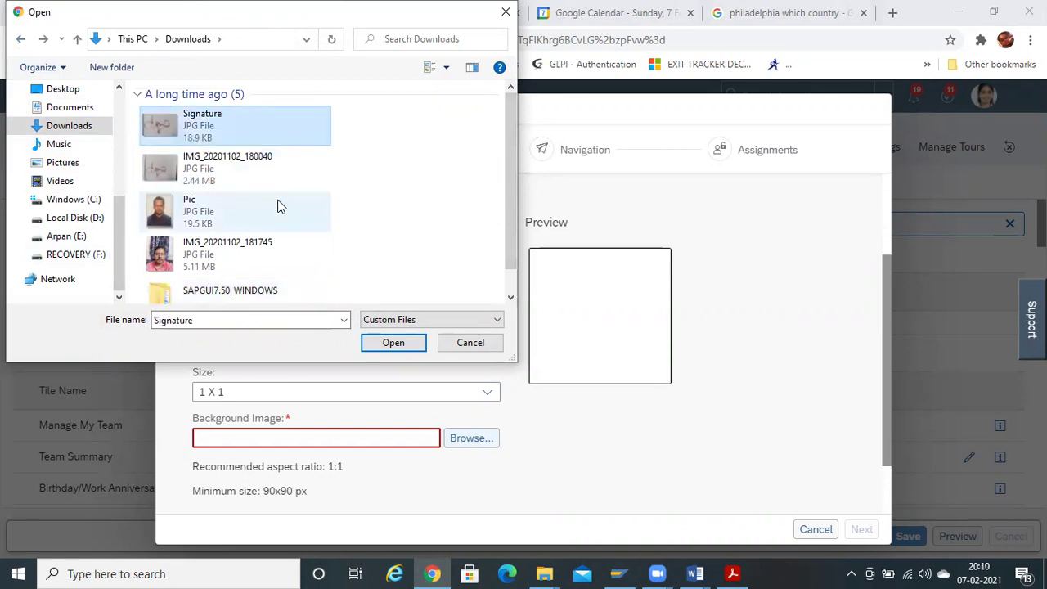
click(393, 342)
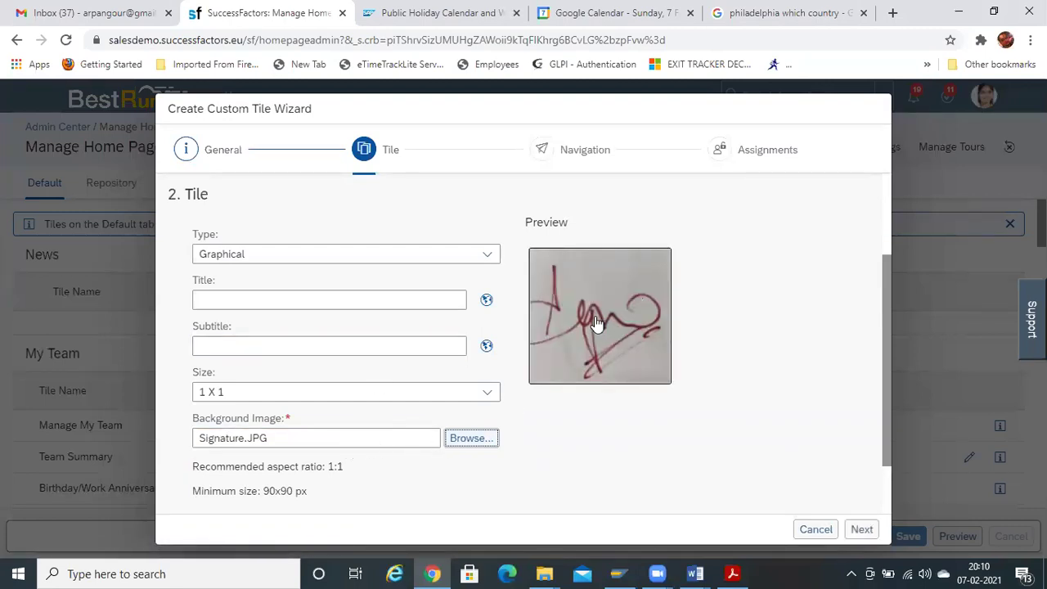
Enter "Hello" as the tile's title
mouse_move(884, 322)
mouse_down()
mouse_move(886, 375)
mouse_move(896, 336)
mouse_up()
click(283, 271)
click(283, 271)
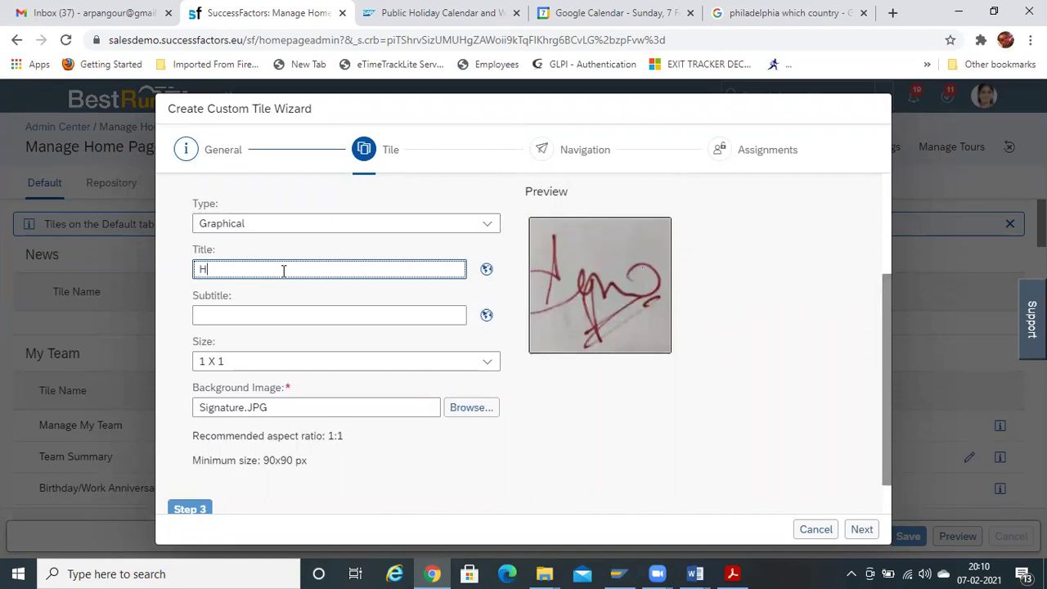
text(Hello)
click(239, 316)
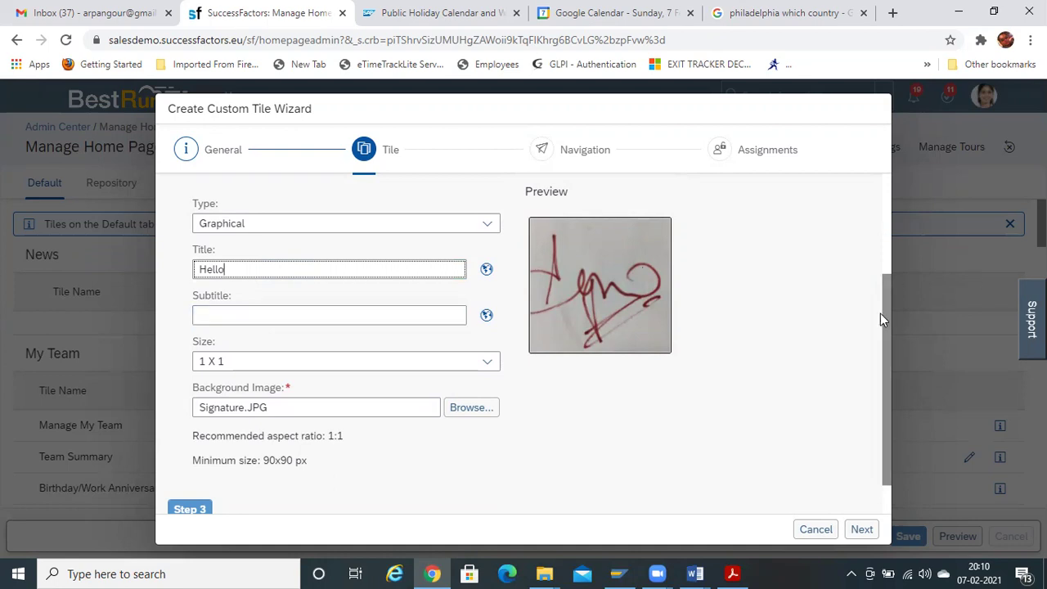
Proceed to the wizard's Navigation step and choose Popover as the target
scroll(894, 340, down, 1)
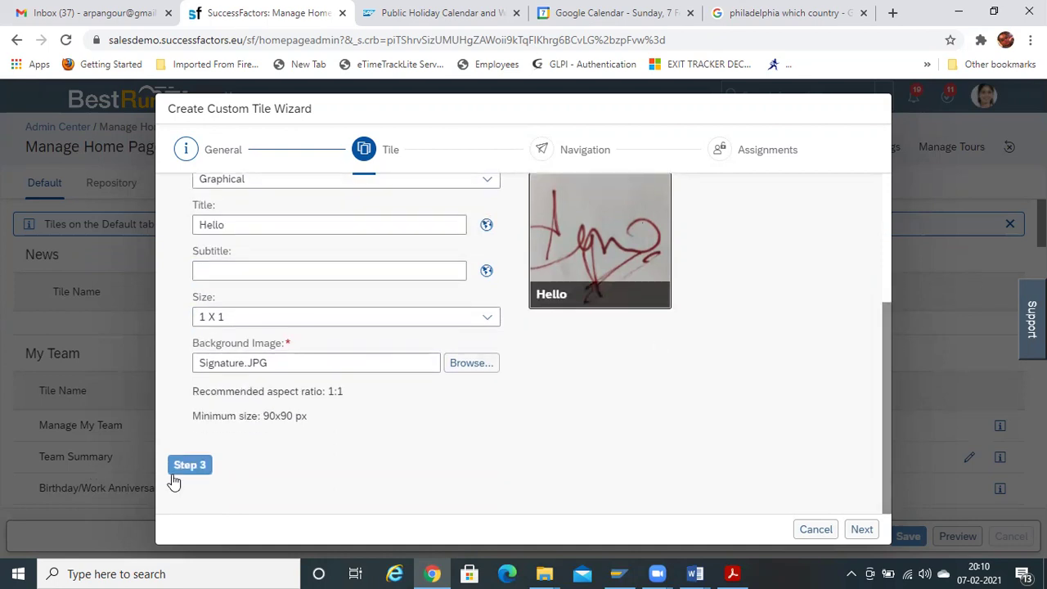
click(196, 465)
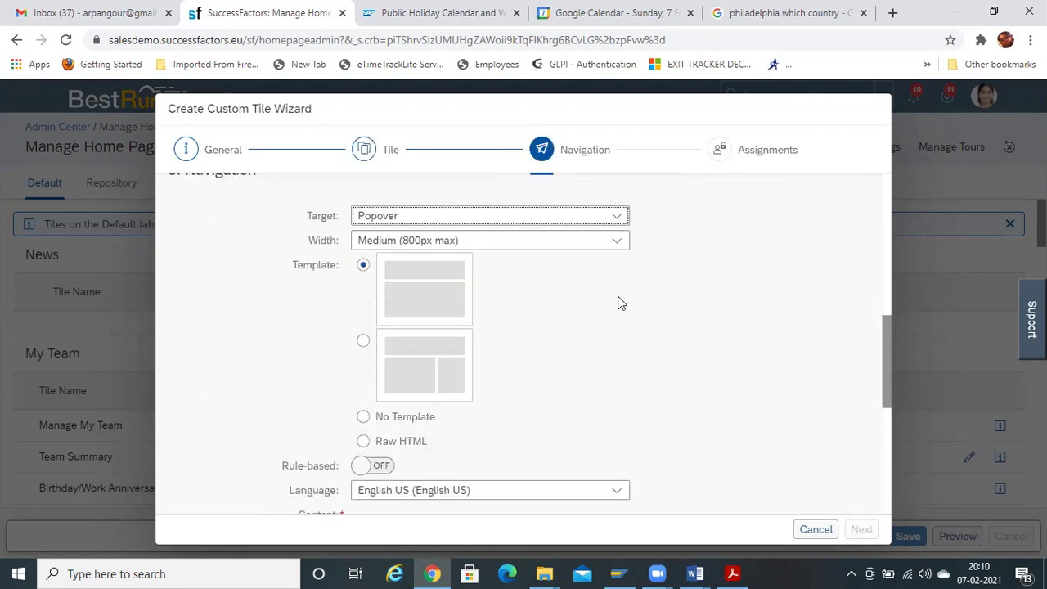
click(591, 217)
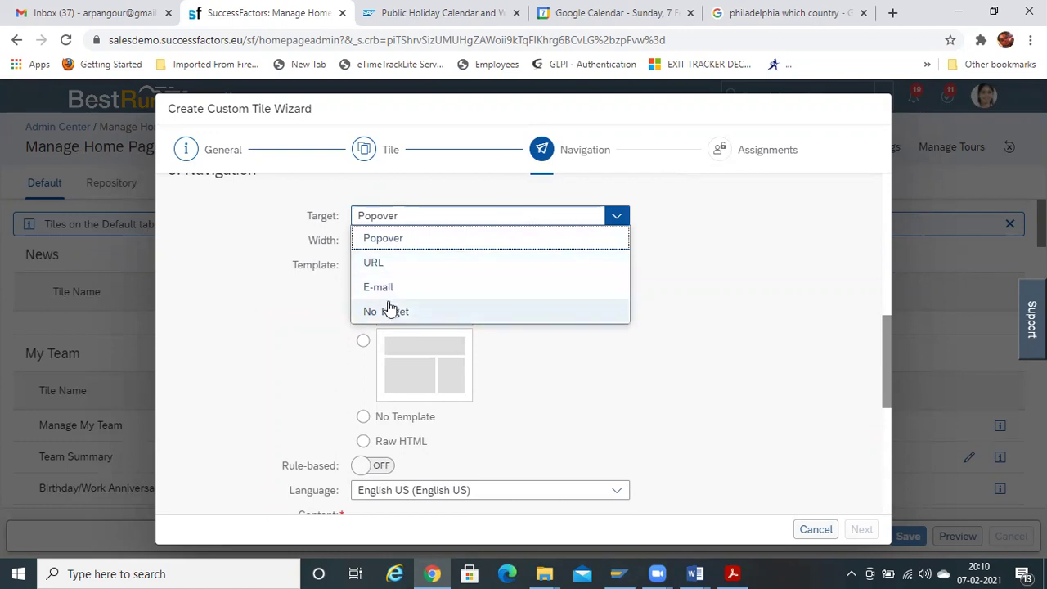
click(400, 238)
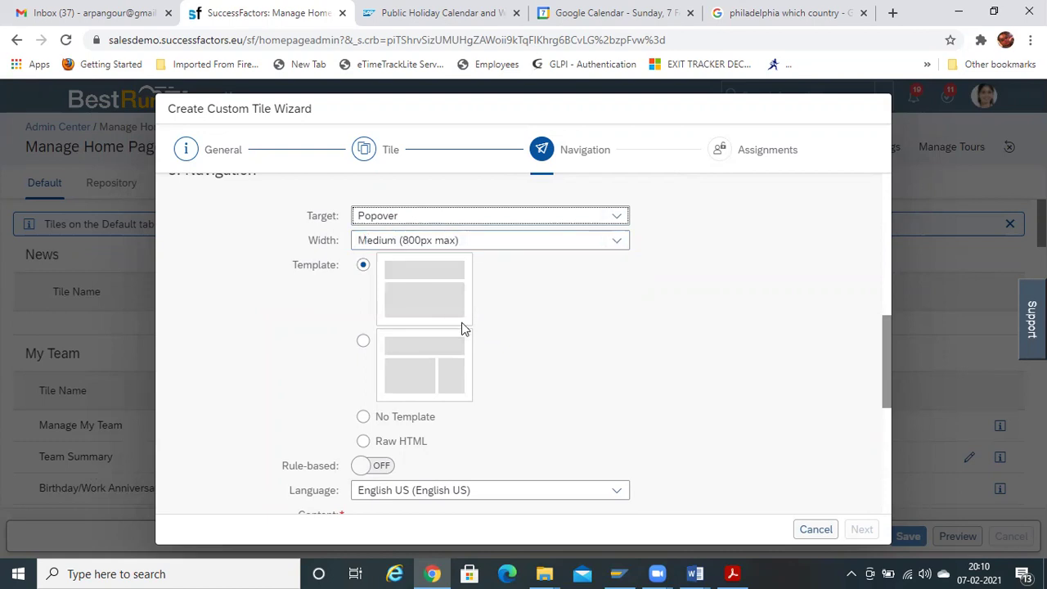
Enable rule-based content for the popover and review the Rule Scenario, Rule and Language options
drag(884, 351, 883, 378)
click(372, 383)
click(427, 408)
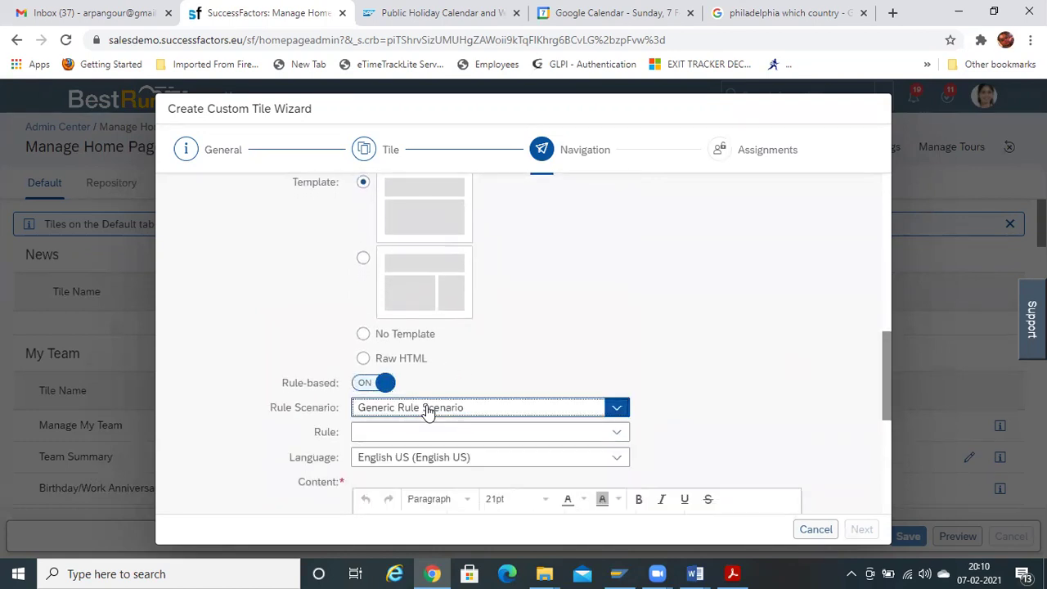
click(420, 429)
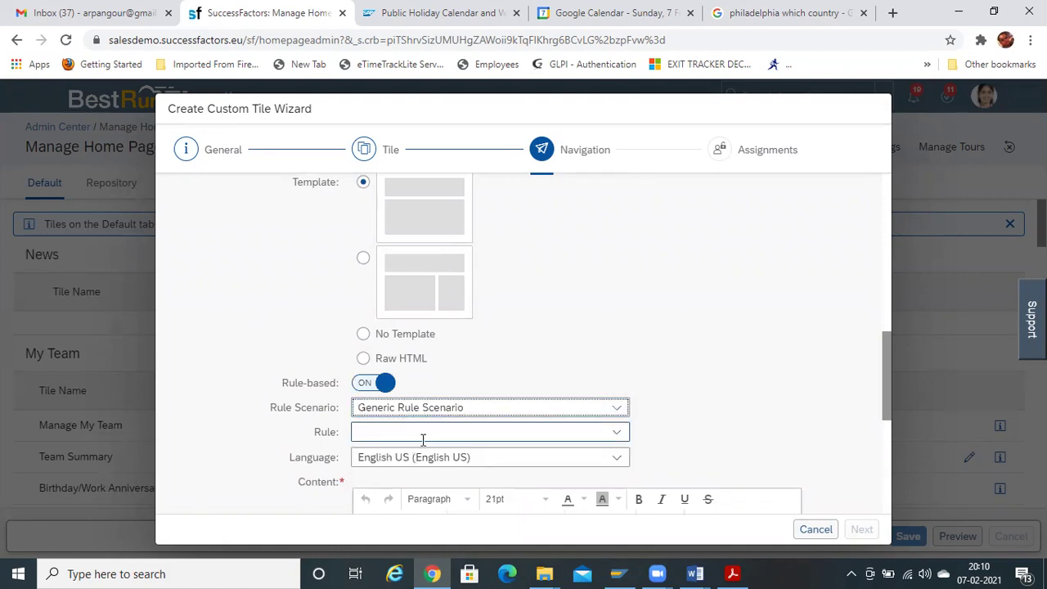
click(430, 458)
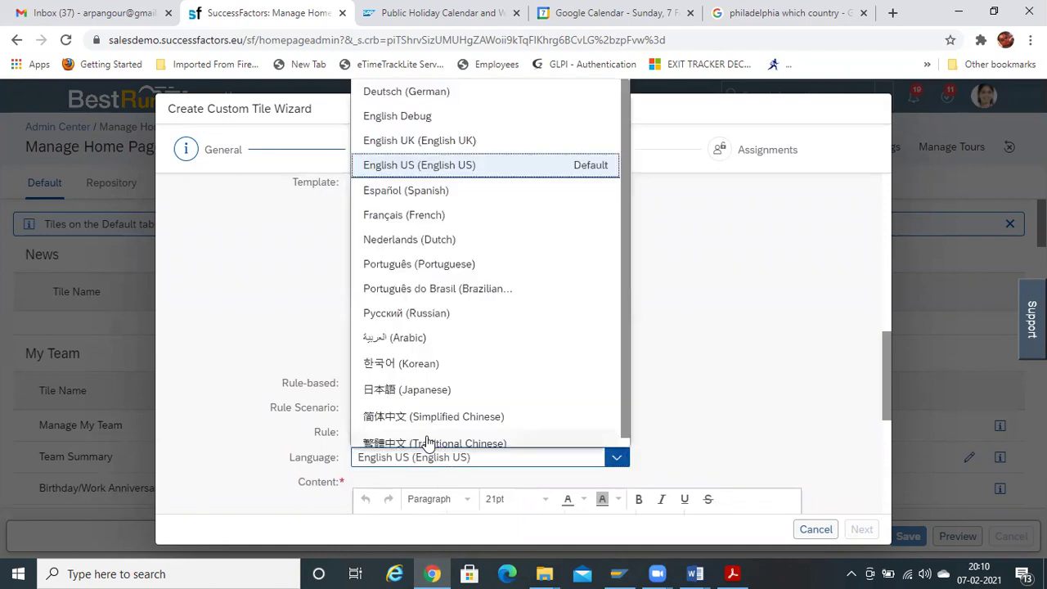
click(788, 351)
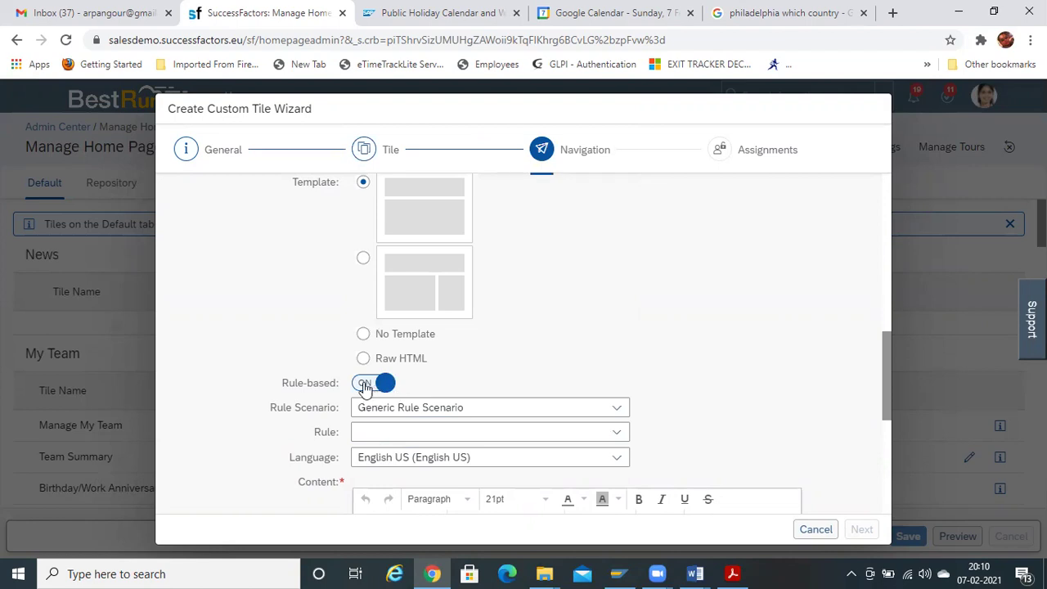
click(476, 413)
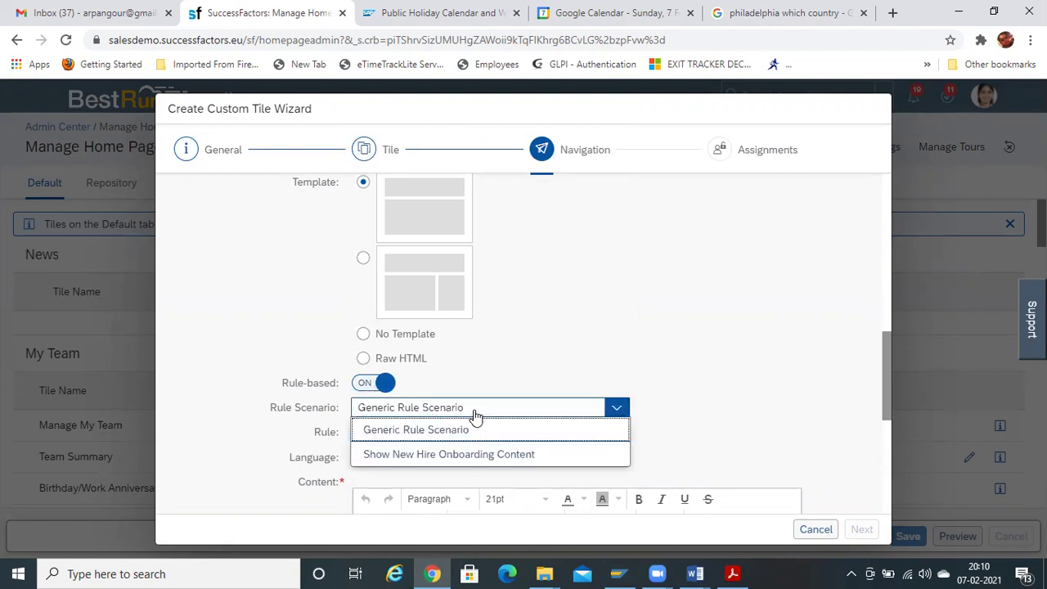
click(602, 383)
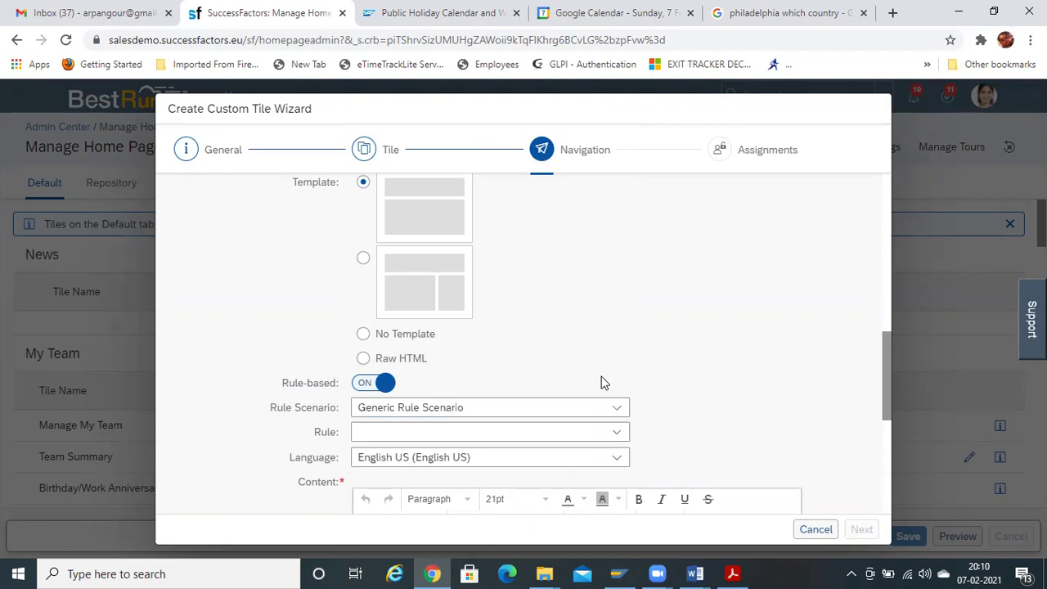
Turn off rule-based content and accept discarding its rule configuration
click(370, 384)
click(372, 383)
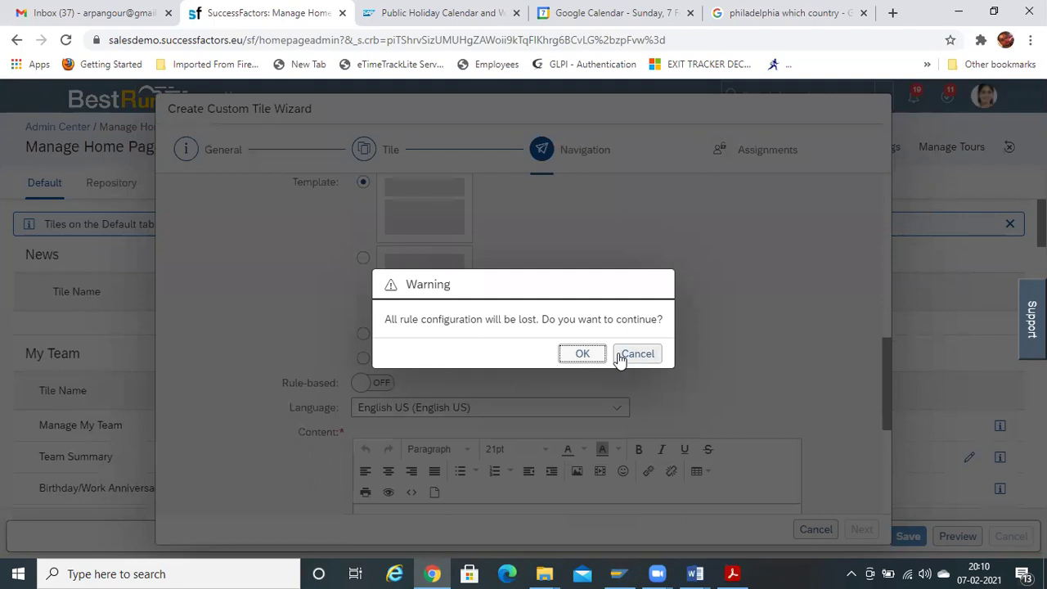
click(584, 356)
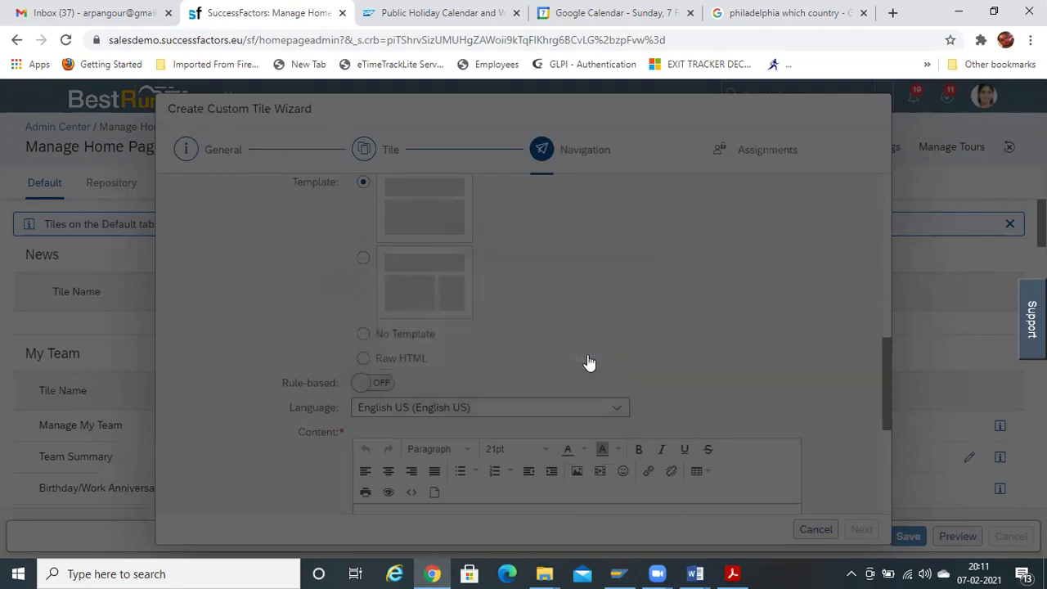
drag(888, 383, 882, 428)
click(363, 339)
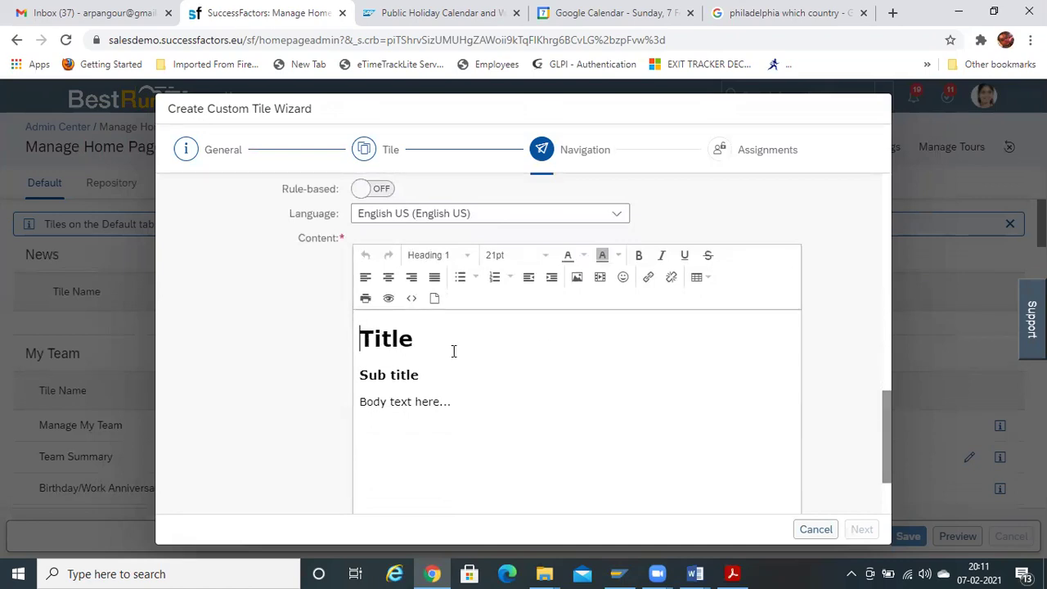
click(649, 282)
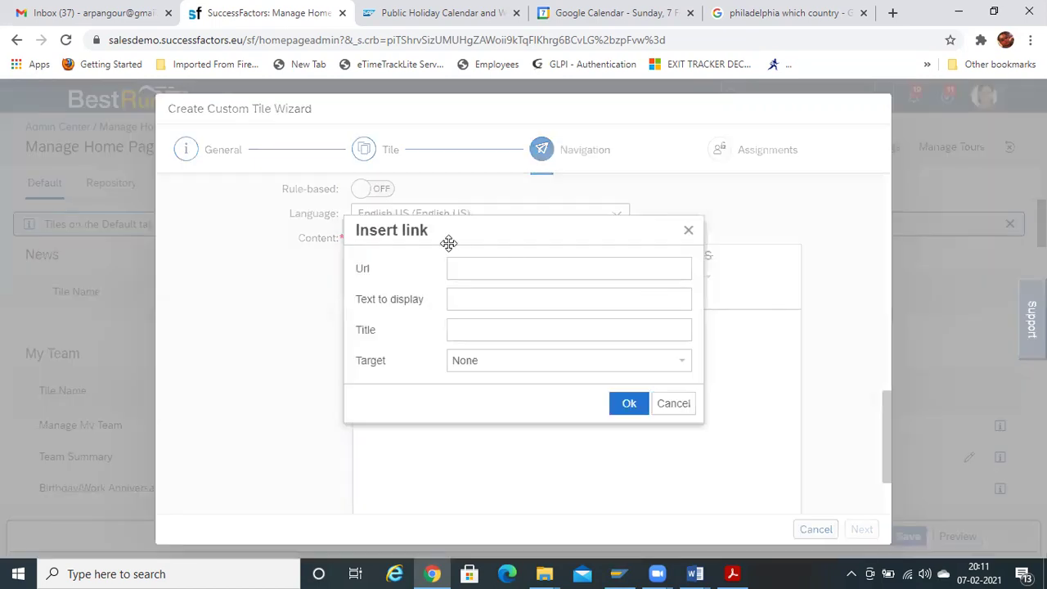
click(466, 271)
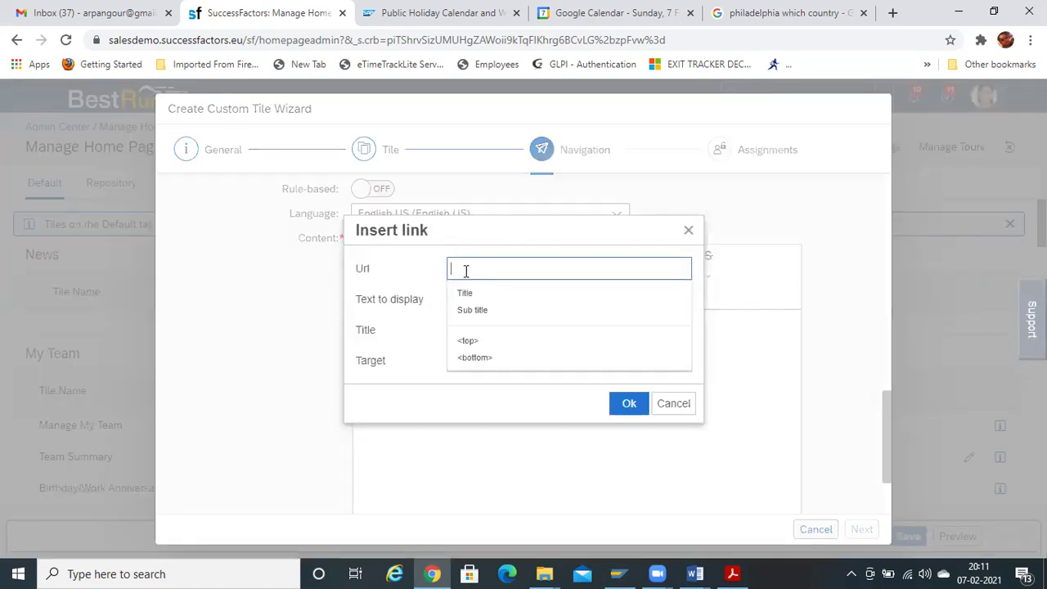
text(www.)
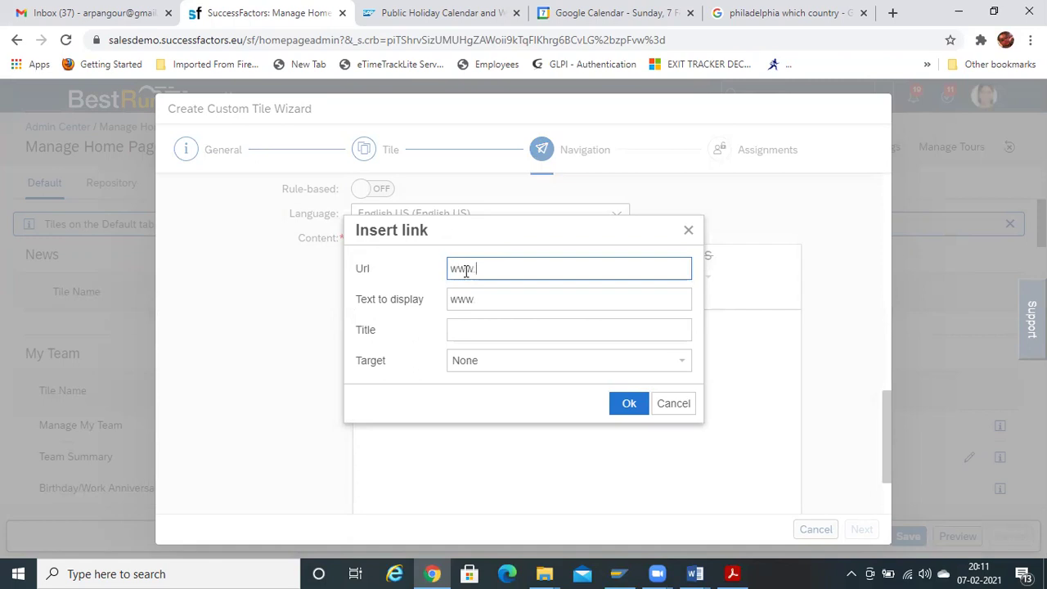
text(google)
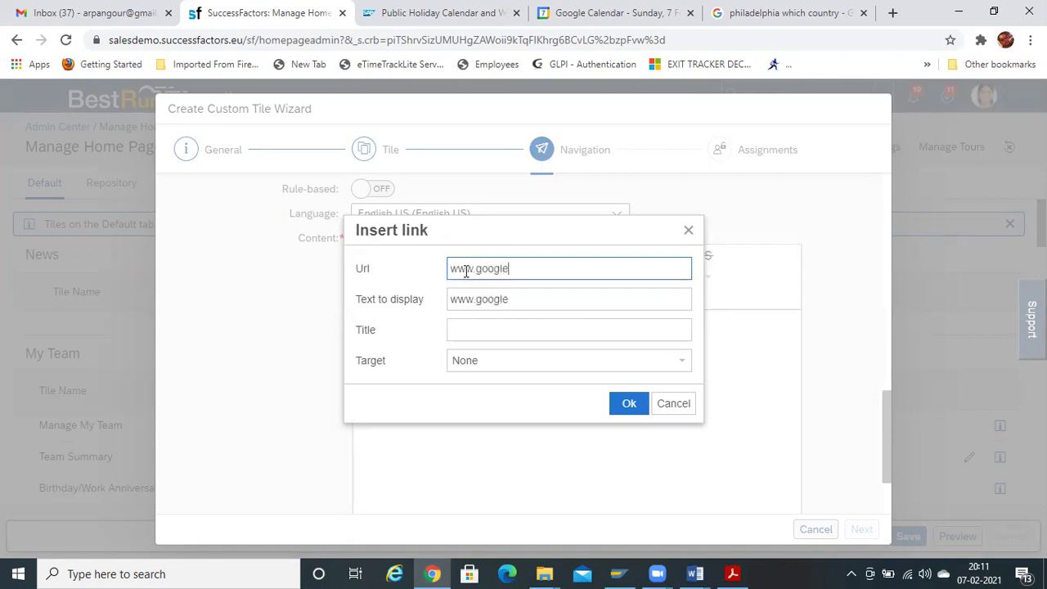
text(.com)
click(486, 362)
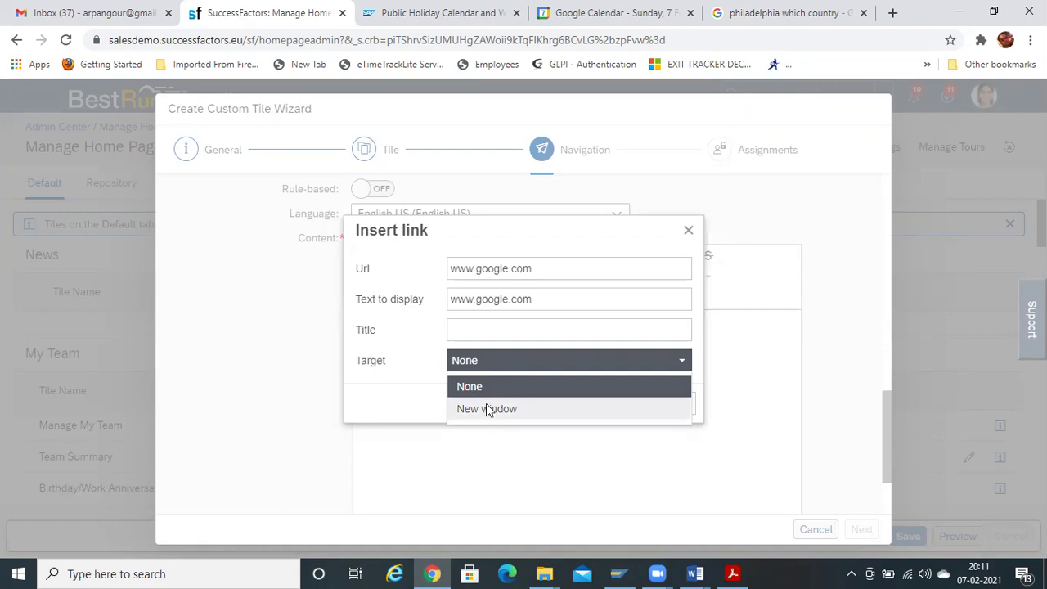
click(487, 408)
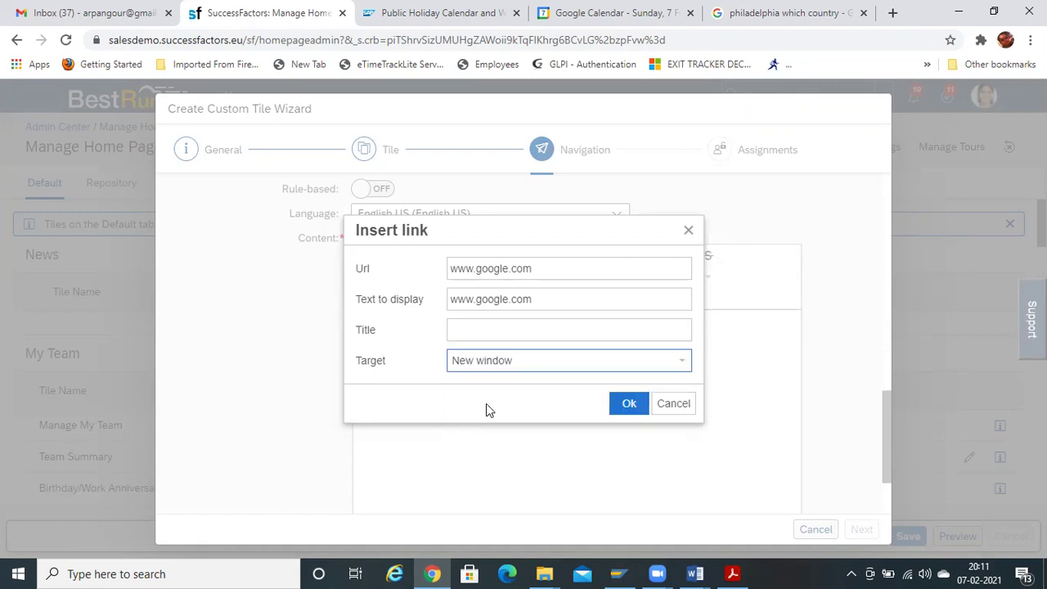
click(633, 407)
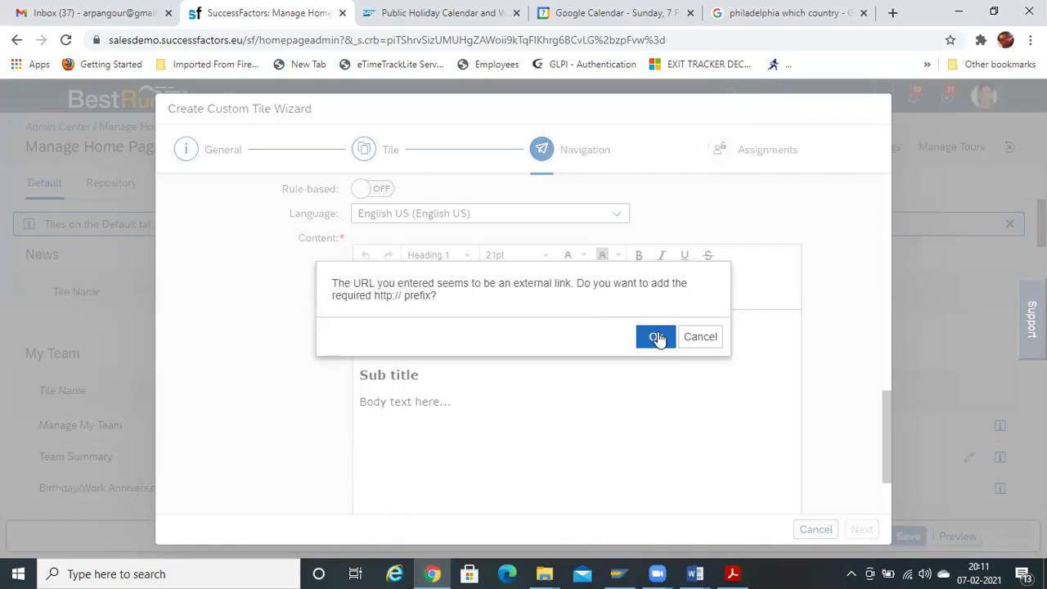
click(656, 336)
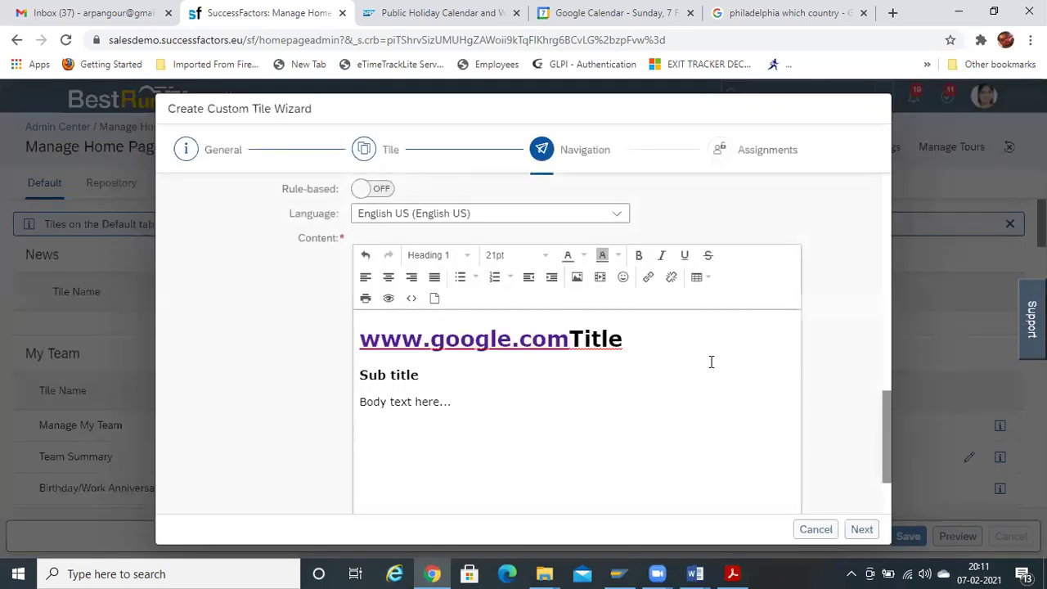
double_click(636, 338)
click(613, 339)
drag(570, 338, 622, 342)
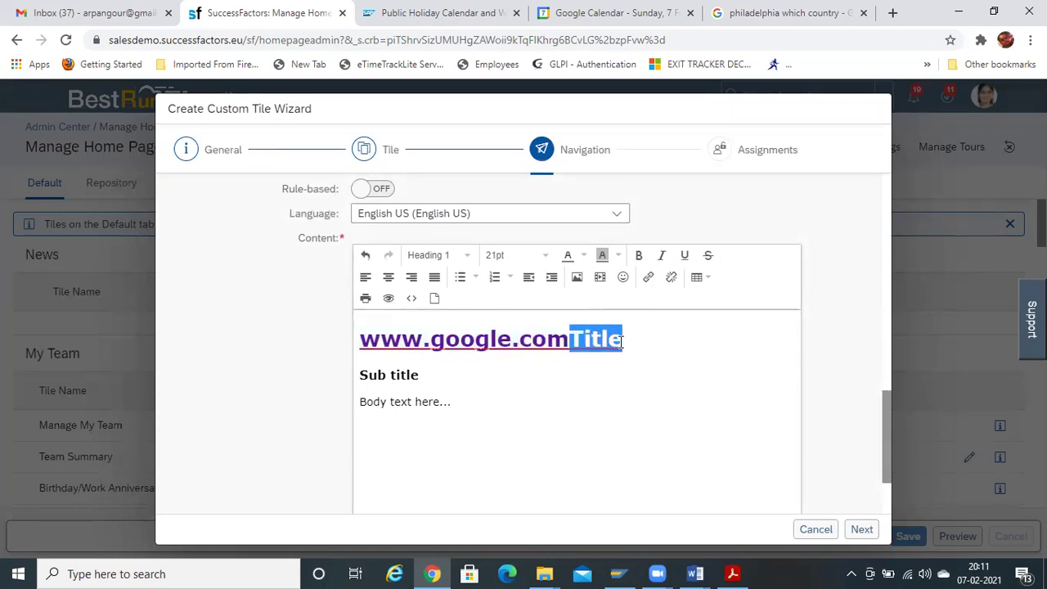
key(BackSpace)
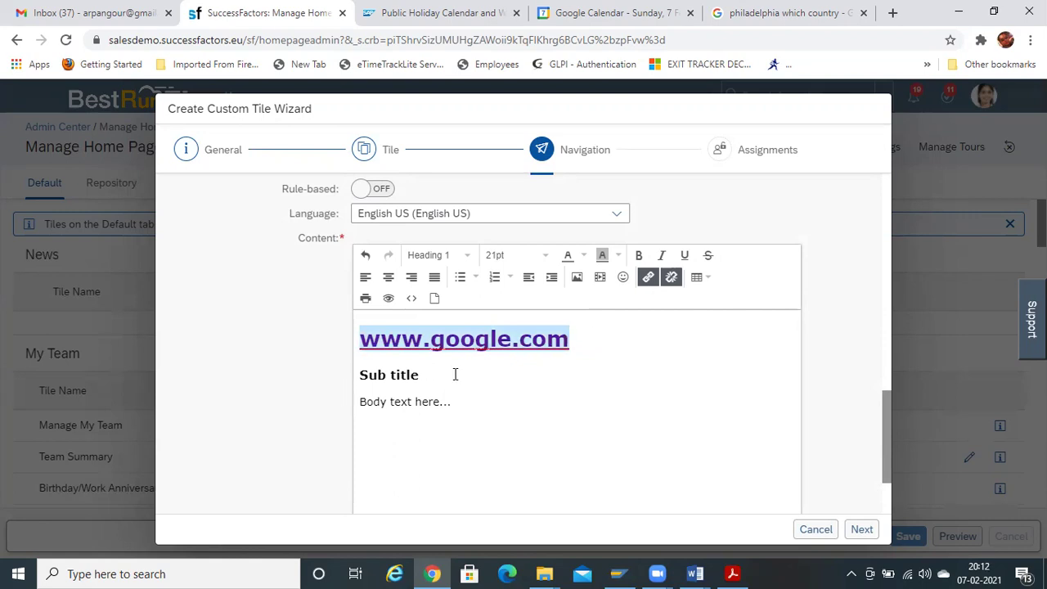
Delete the "Sub title" placeholder and replace the body text with "Hello every one. Please go through the details."
drag(430, 379, 362, 380)
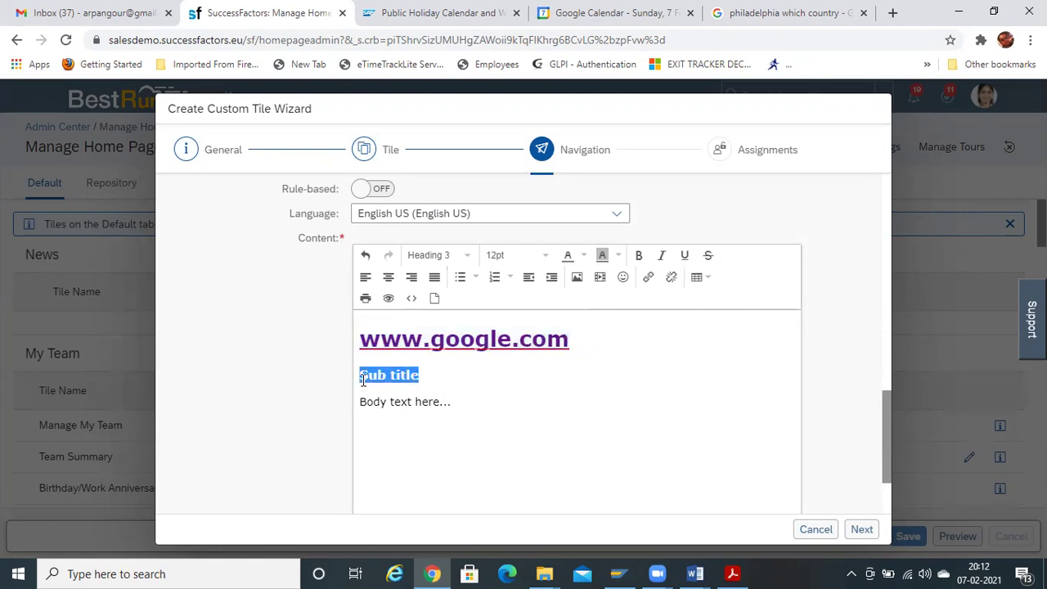
key(BackSpace)
key(Down)
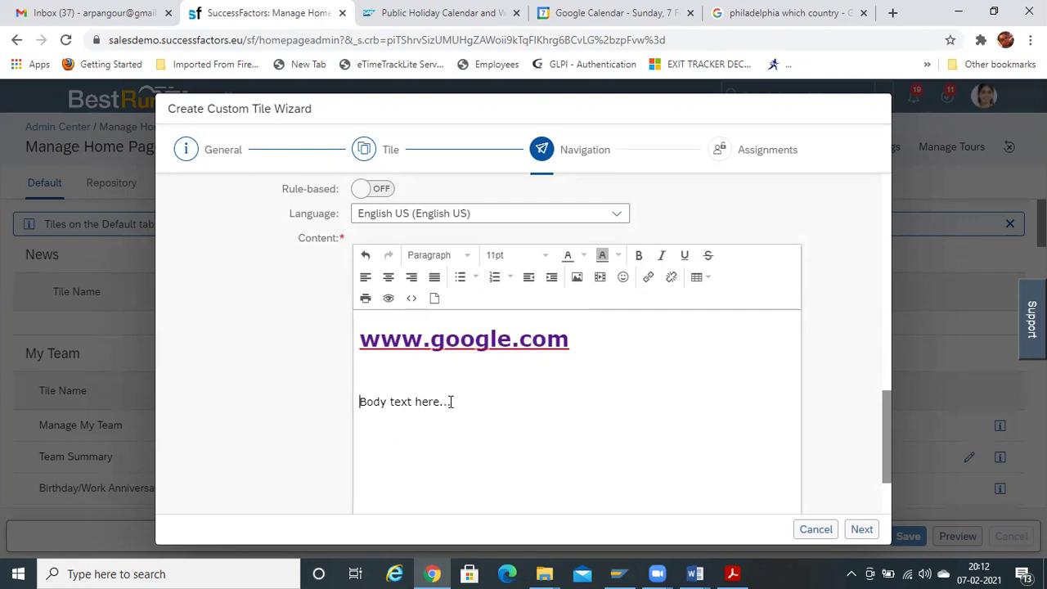
drag(450, 401, 305, 414)
text(H)
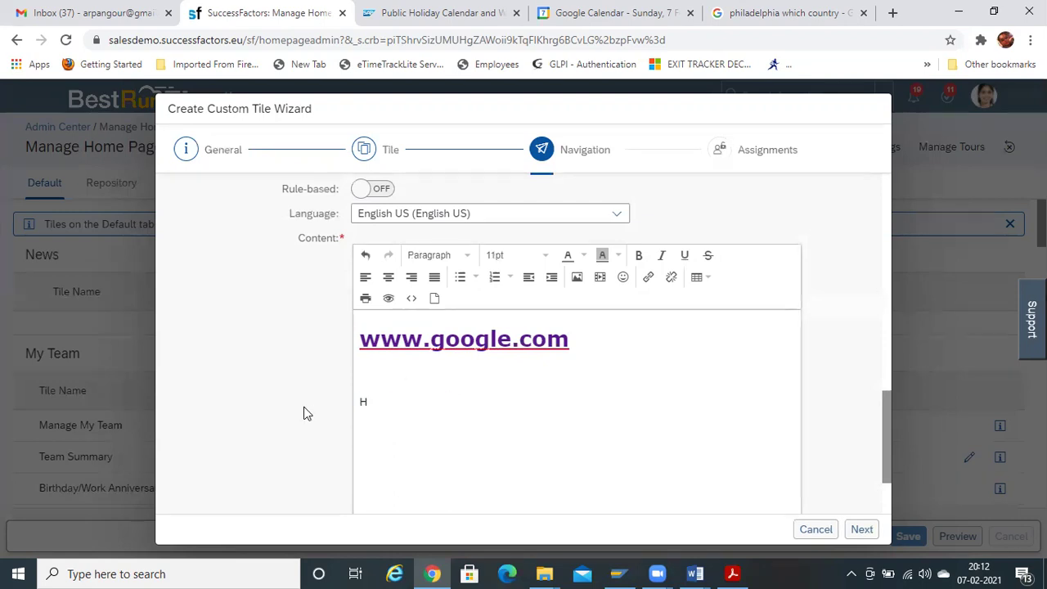
text(ello every o)
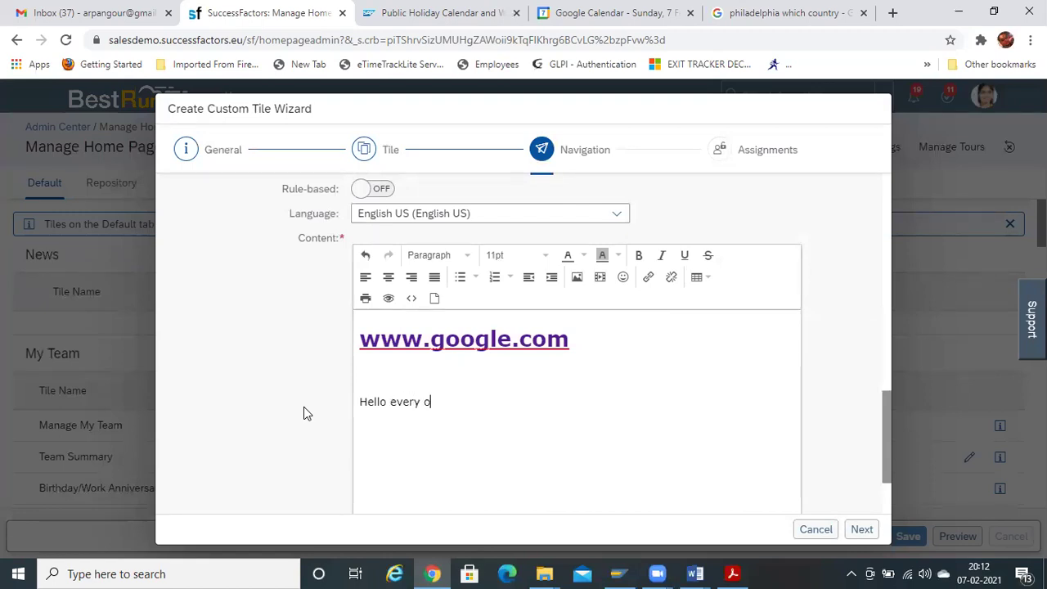
text(ne. Please go through)
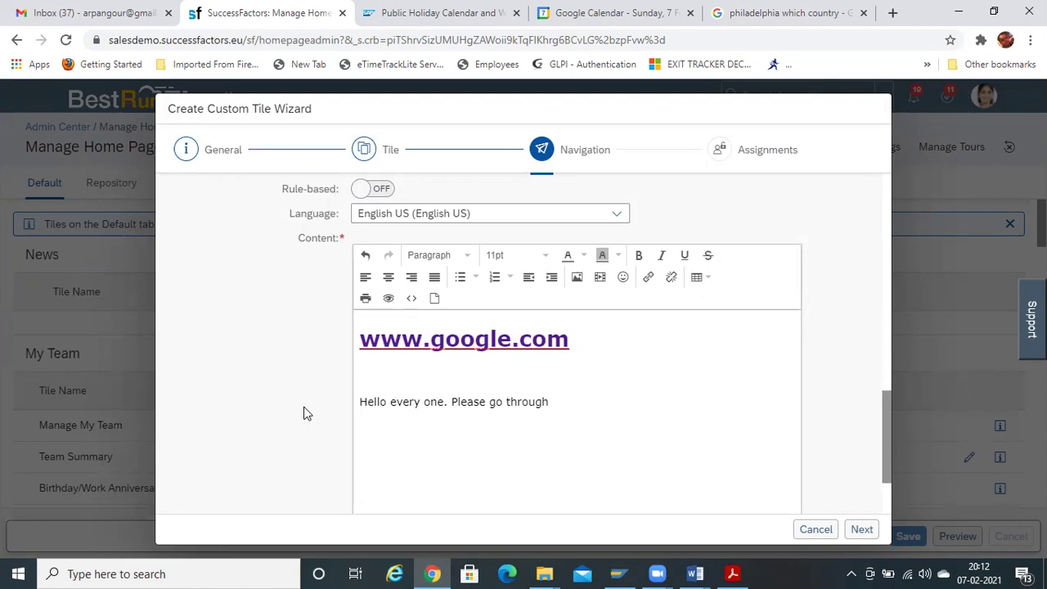
text(the details.)
Proceed to the tile's Assignments step and set its section to News
scroll(886, 486, down, 3)
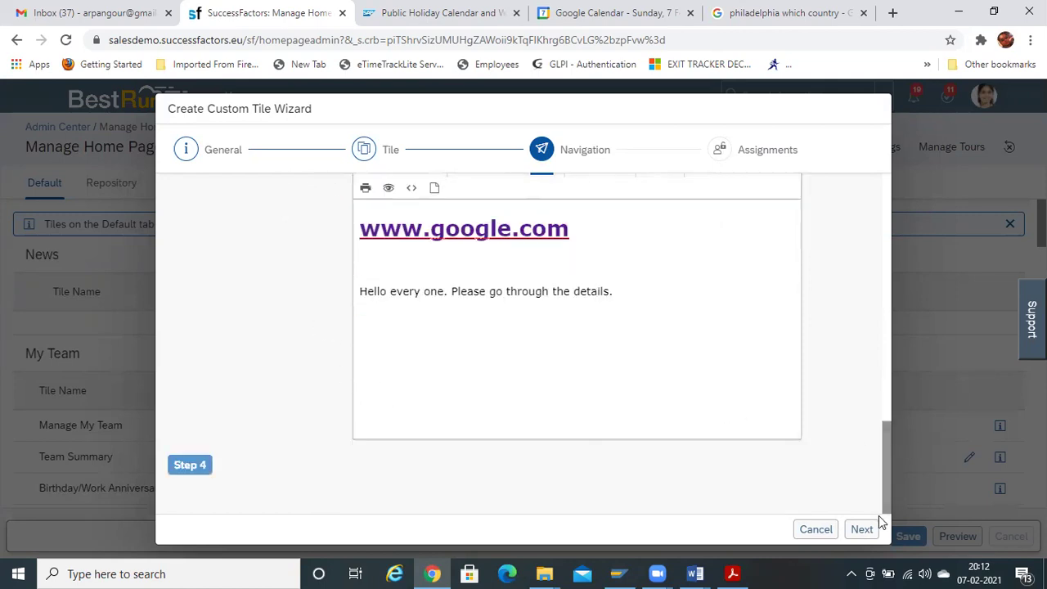
click(201, 466)
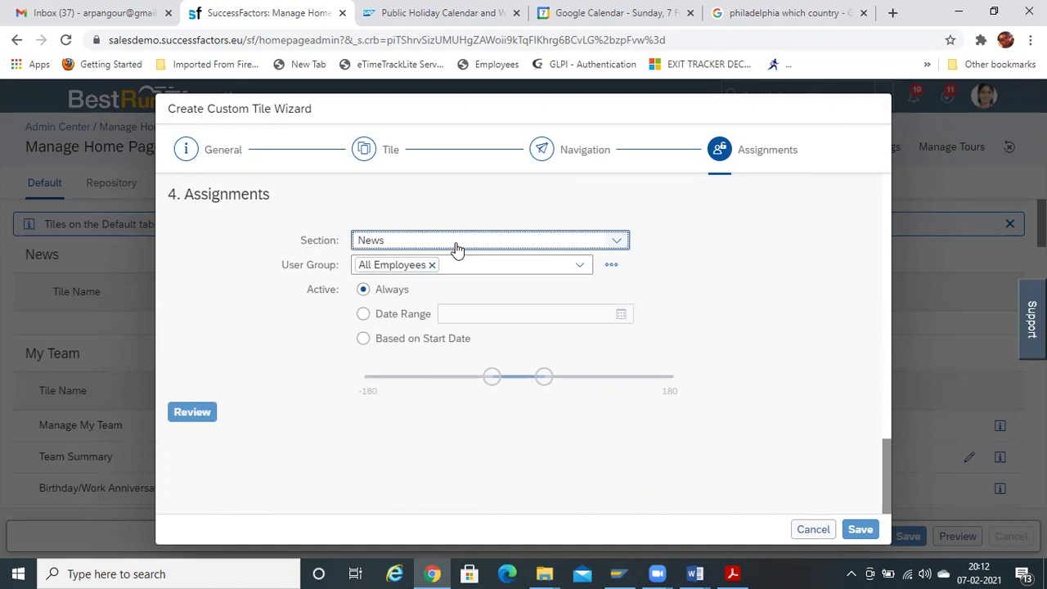
click(501, 245)
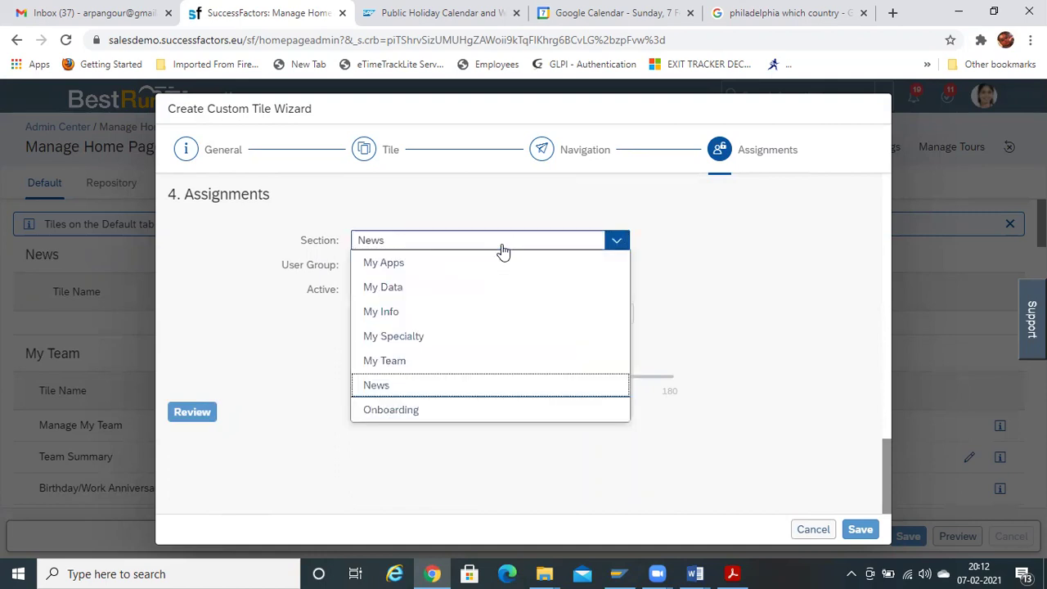
click(381, 385)
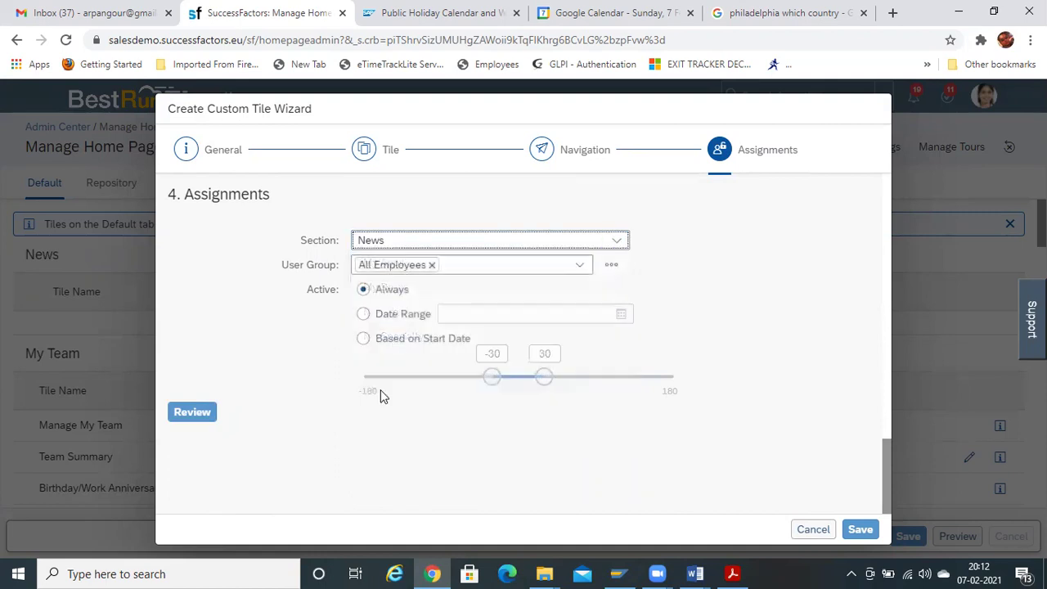
Remove All Employees from the tile's user group and start a new group named "USA Employees"
click(433, 266)
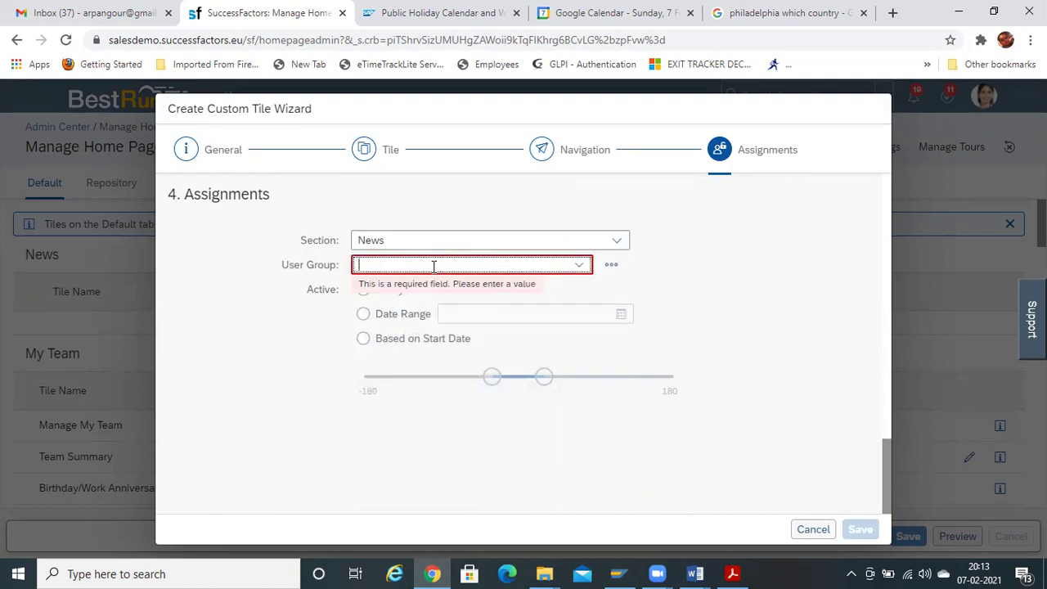
click(607, 270)
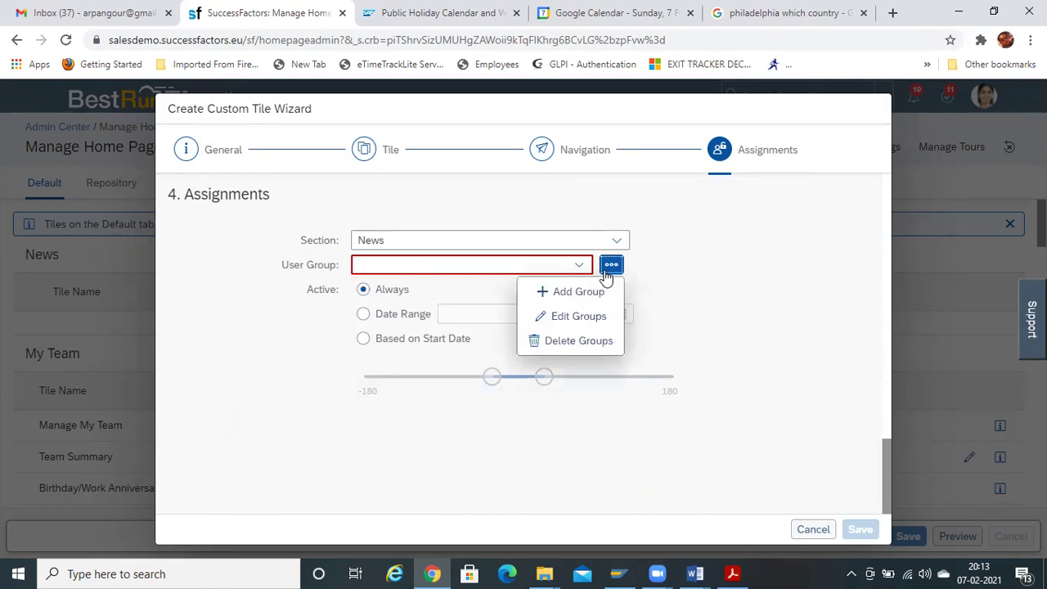
click(561, 294)
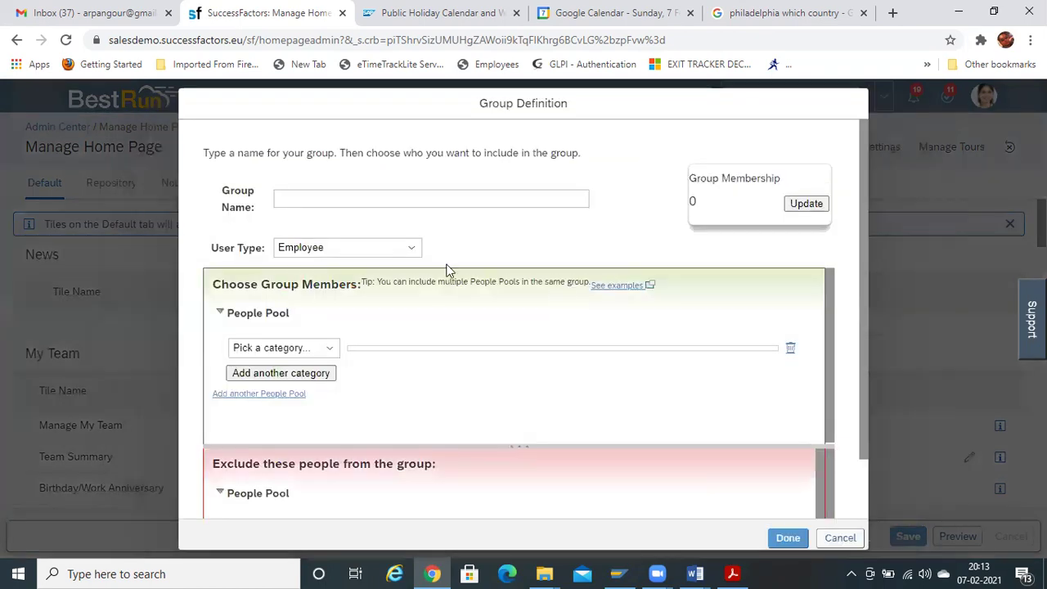
click(360, 204)
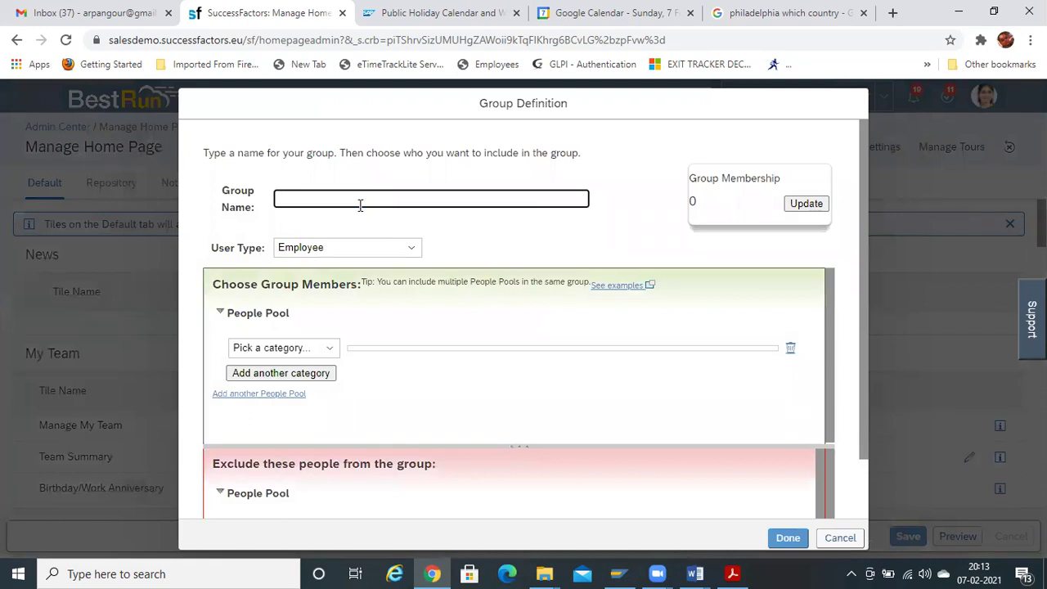
text(USA Employees)
click(365, 250)
click(364, 250)
click(327, 350)
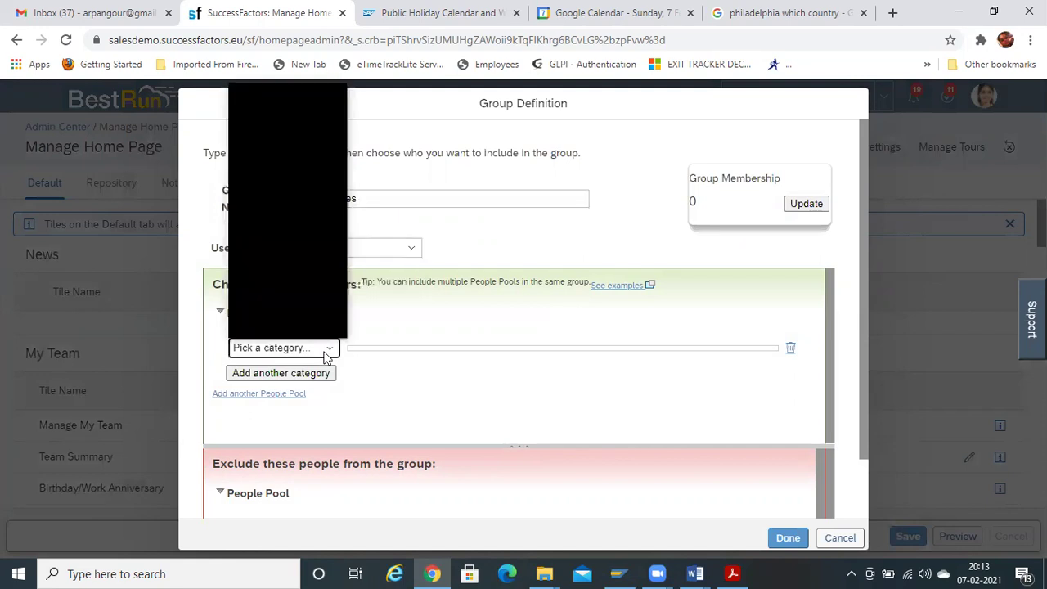
click(325, 354)
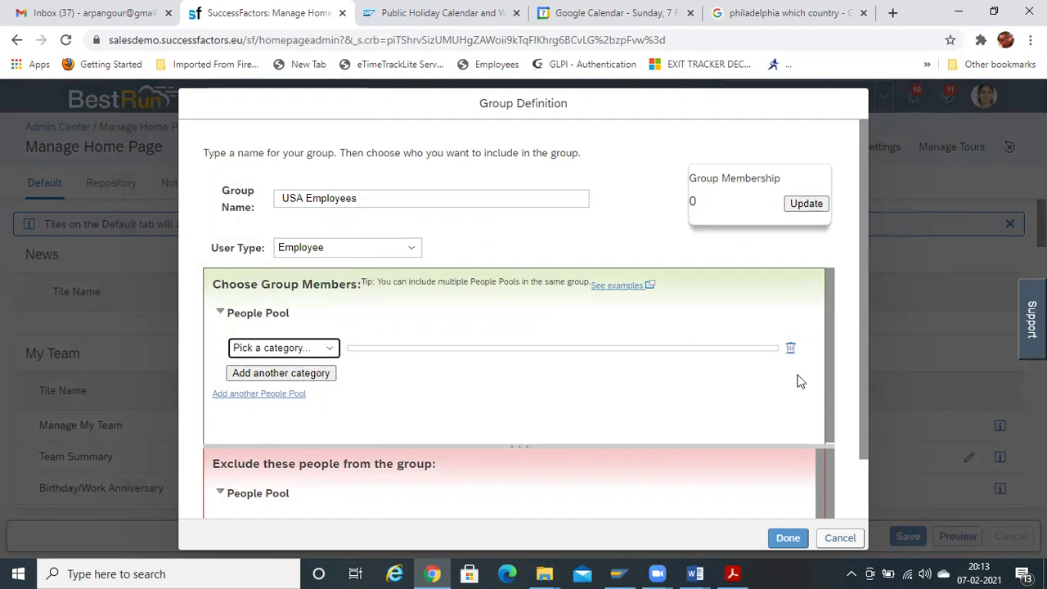
Add a second people pool to the included group members and remove its category row
scroll(830, 338, down, 1)
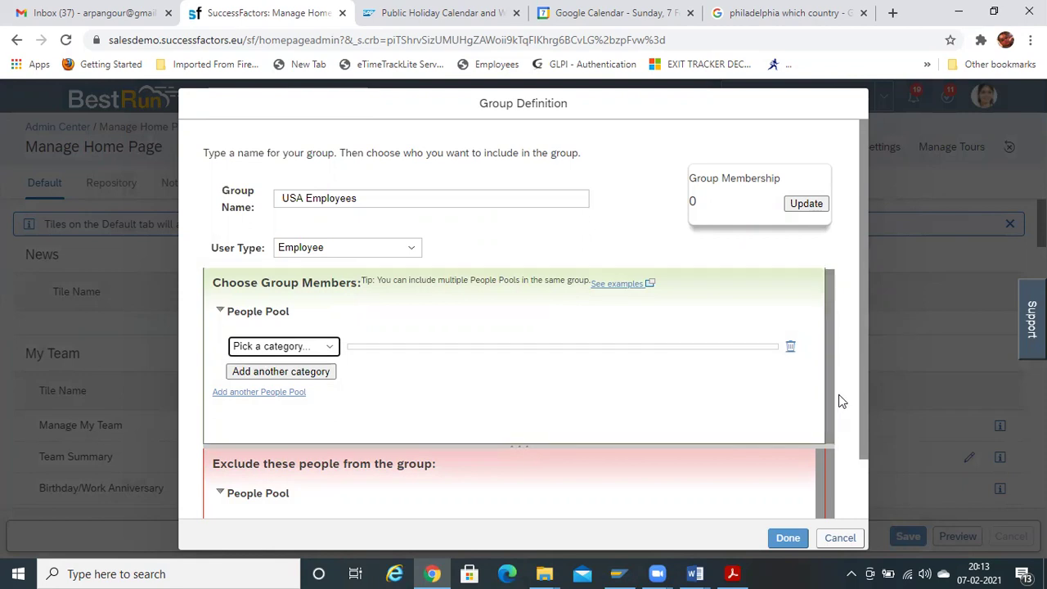
scroll(863, 414, down, 1)
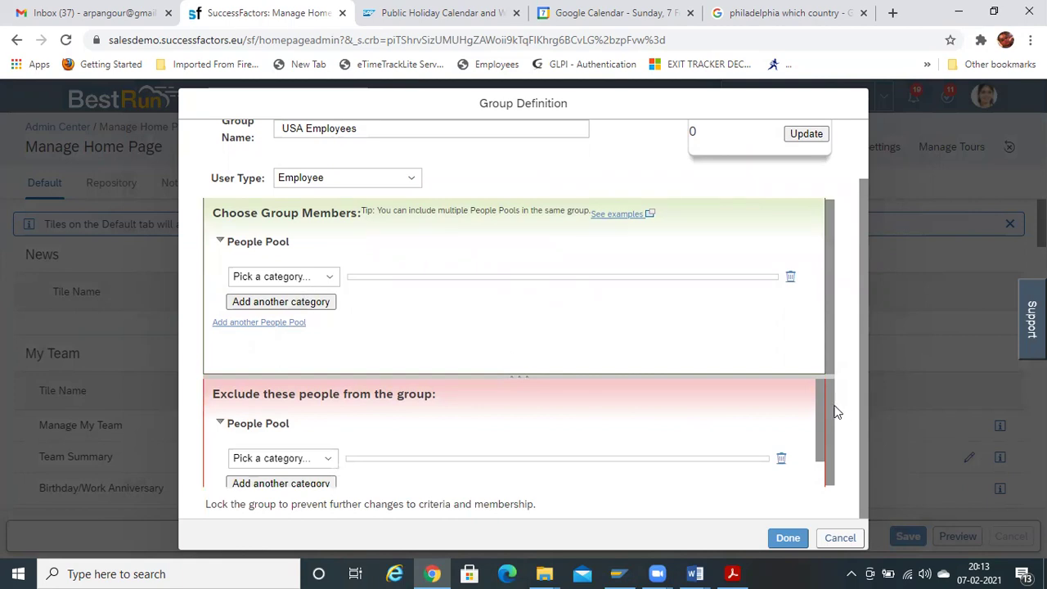
drag(817, 411, 817, 475)
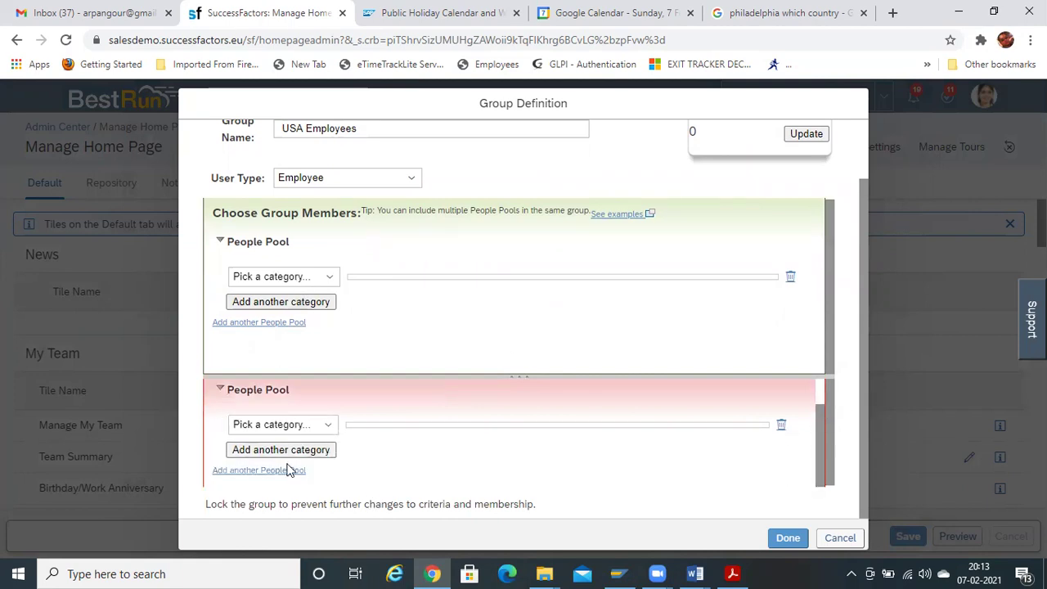
click(281, 324)
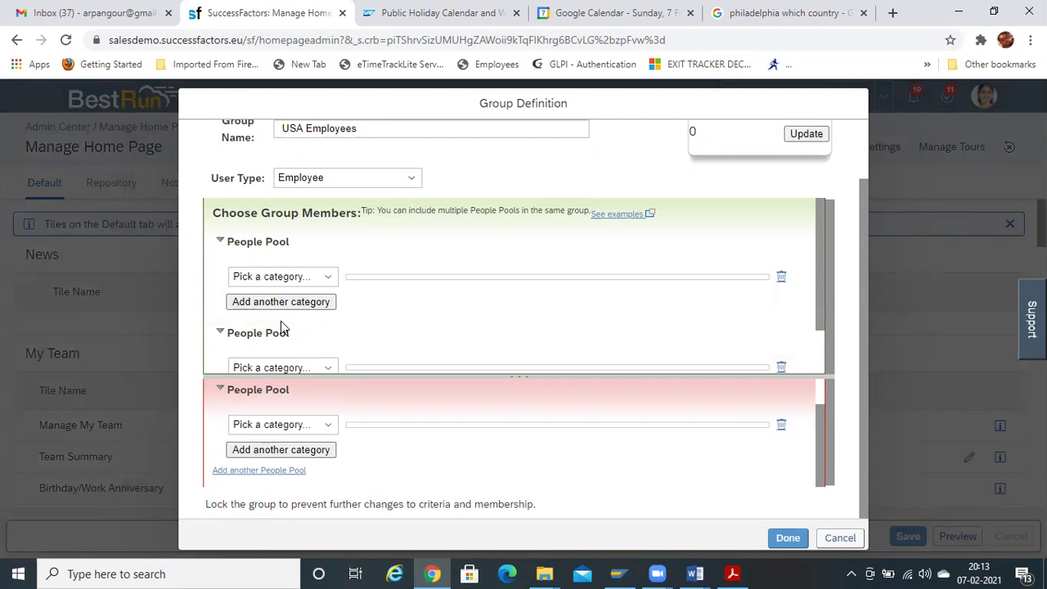
click(780, 367)
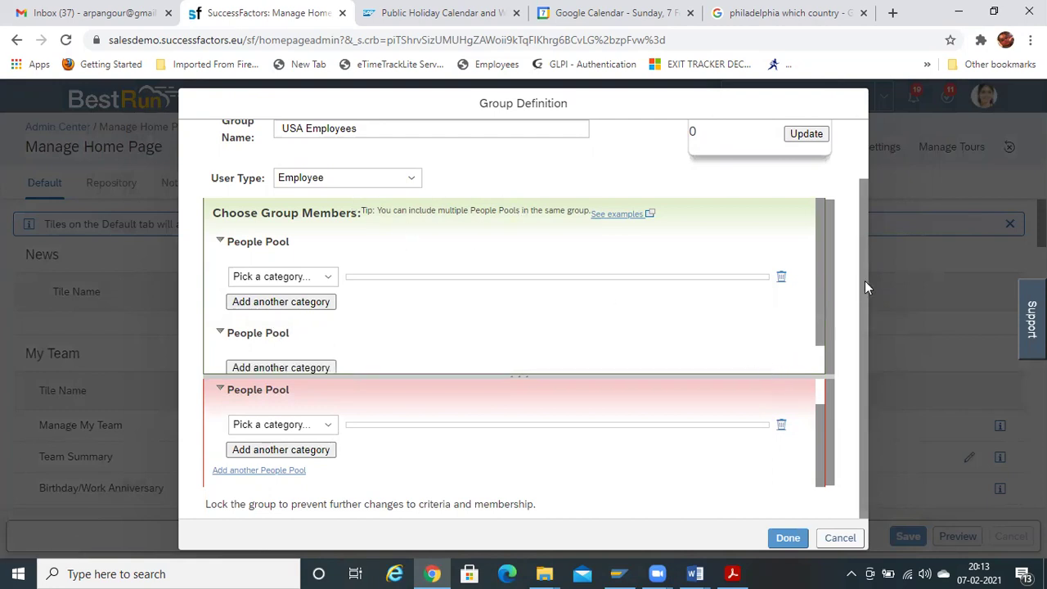
scroll(821, 316, down, 1)
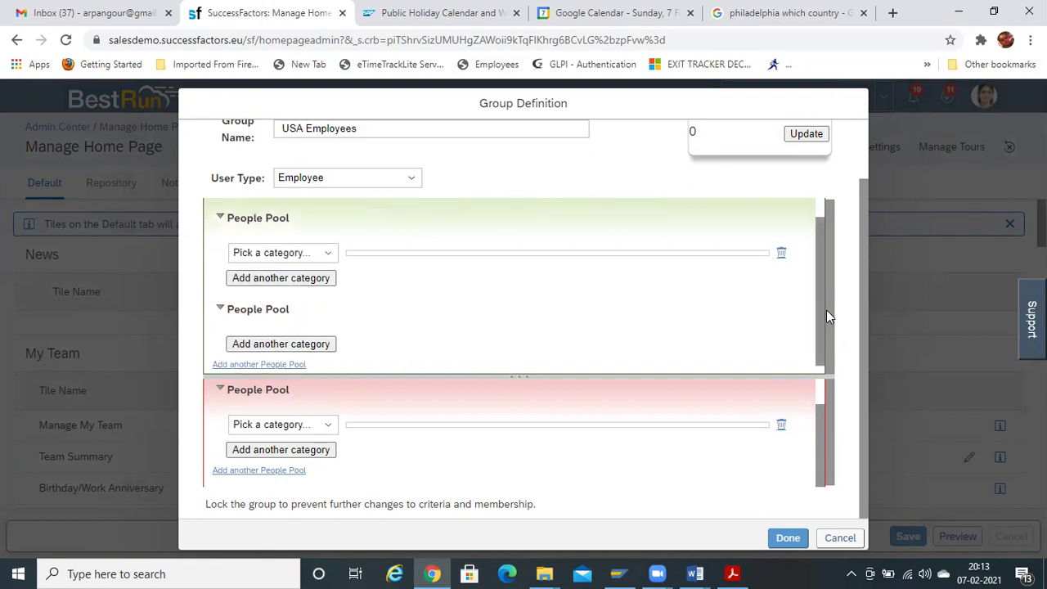
scroll(817, 323, up, 1)
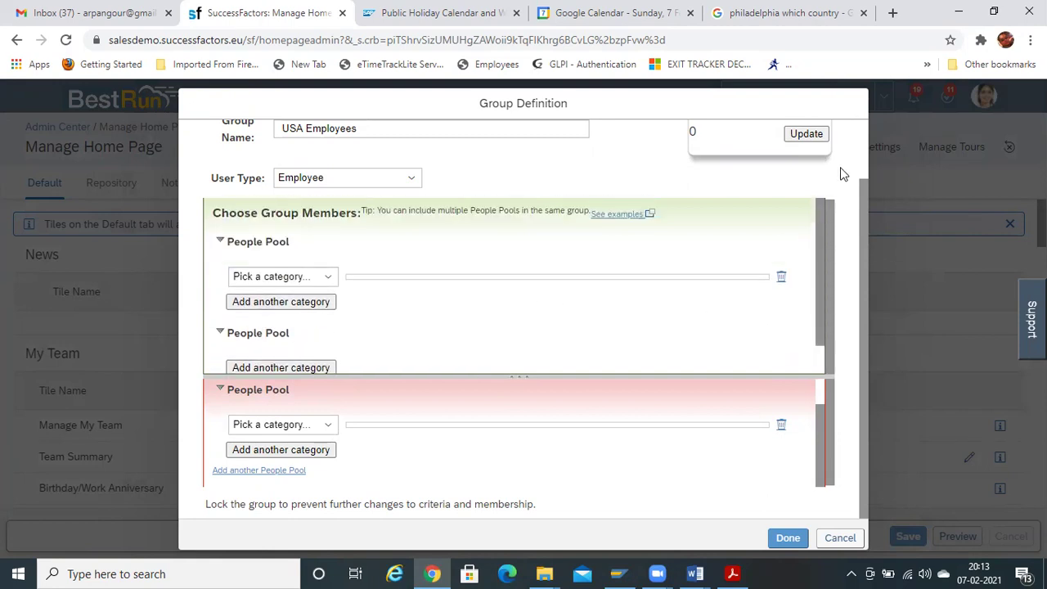
Choose the Location category in the first included people pool, search its values for "US", and close the search without selecting any
click(315, 277)
drag(340, 347, 344, 431)
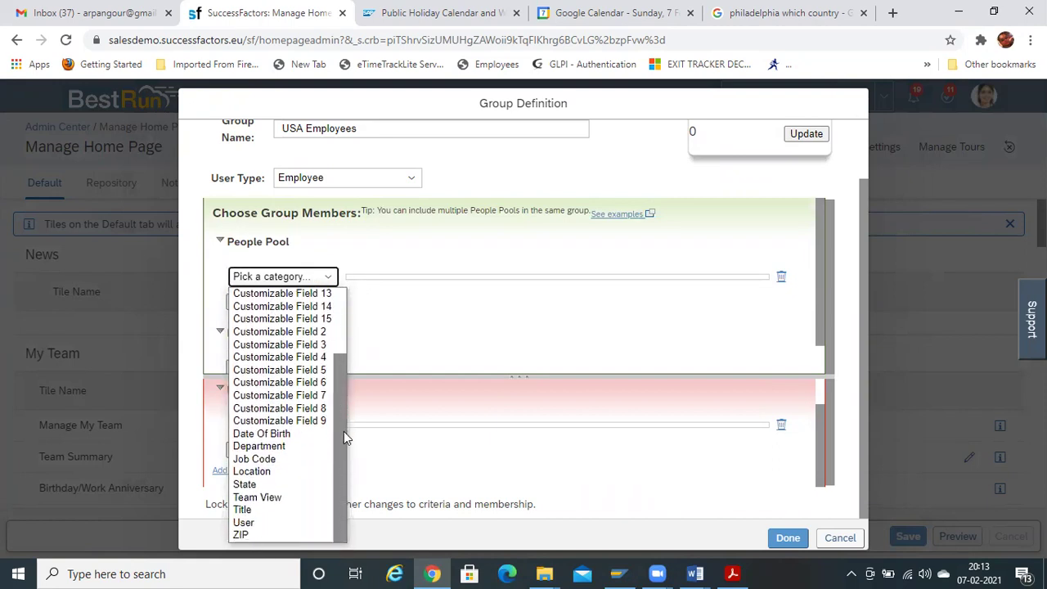
click(252, 471)
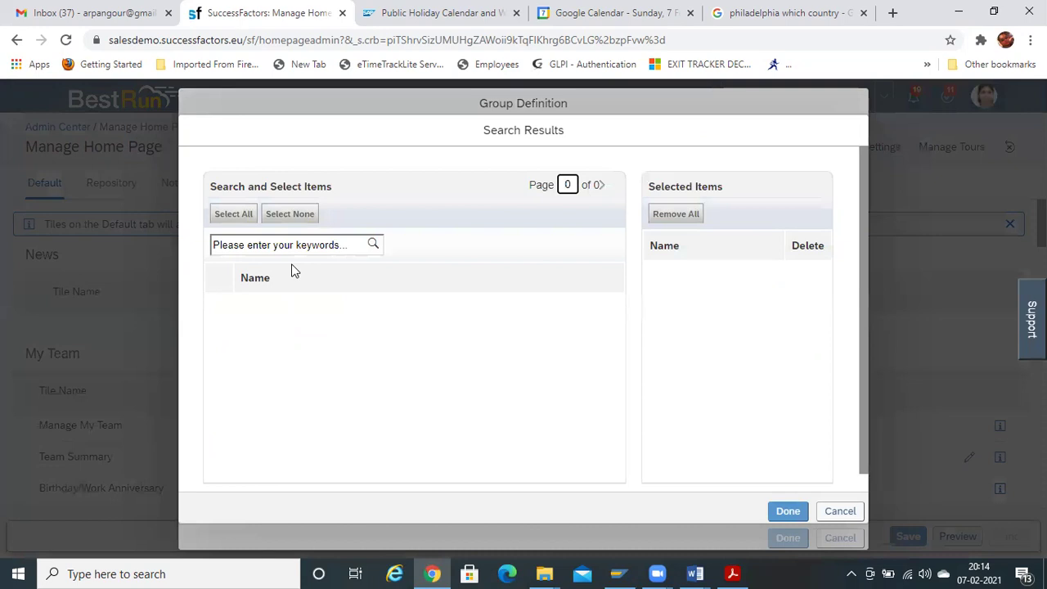
click(295, 247)
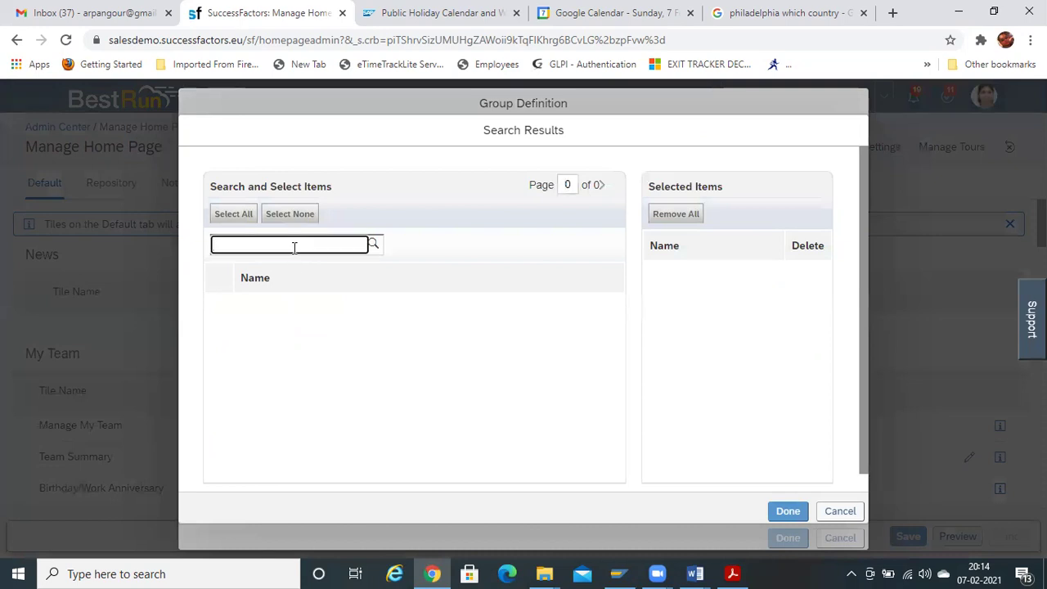
text(USA)
click(373, 244)
click(374, 244)
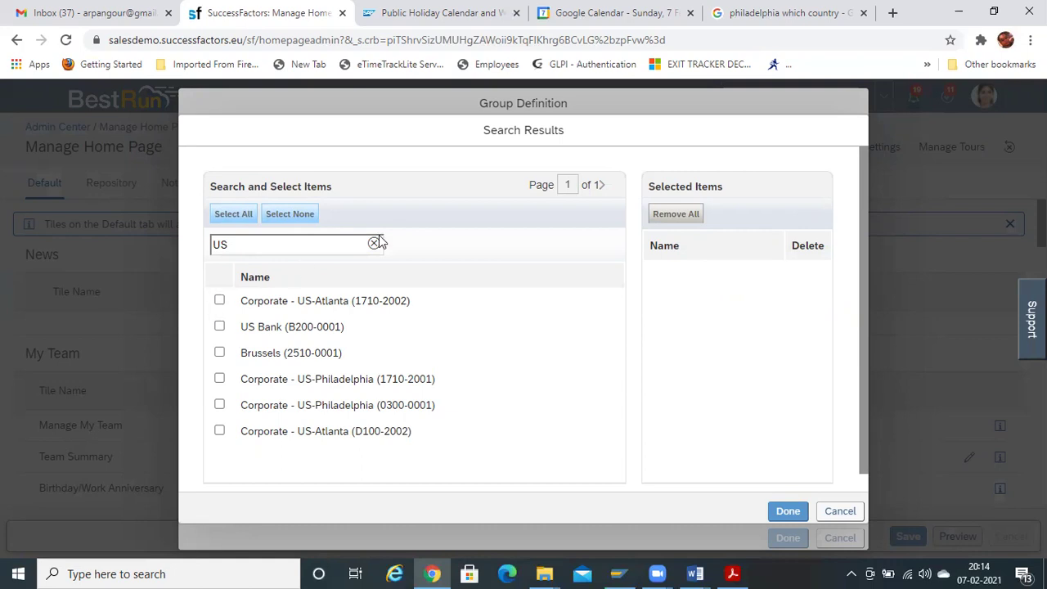
click(851, 513)
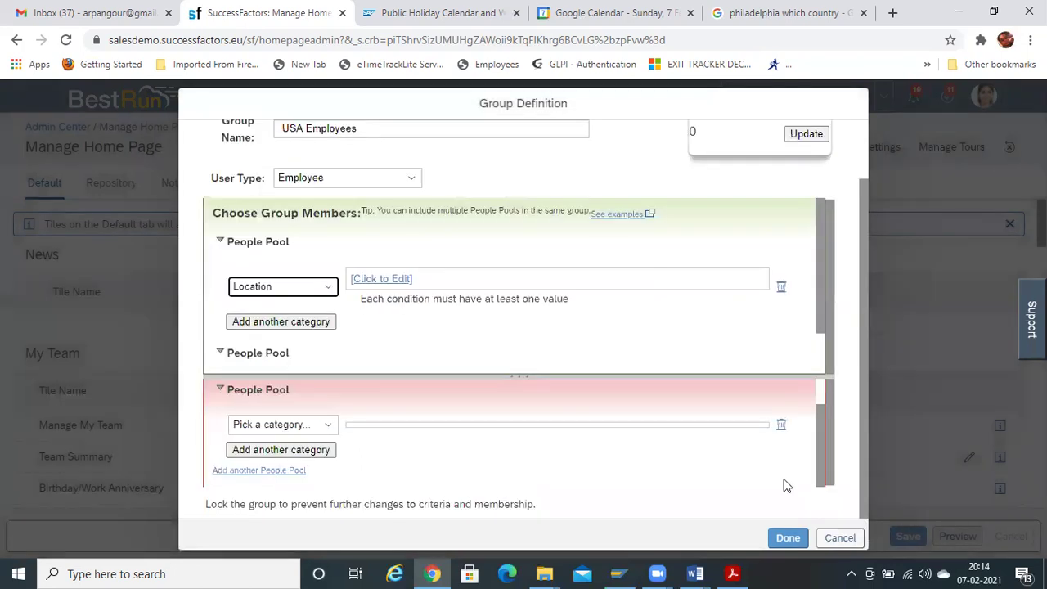
Reopen the Location values, search for "US" again, cancel the selection, and delete the Location condition
click(558, 276)
click(382, 280)
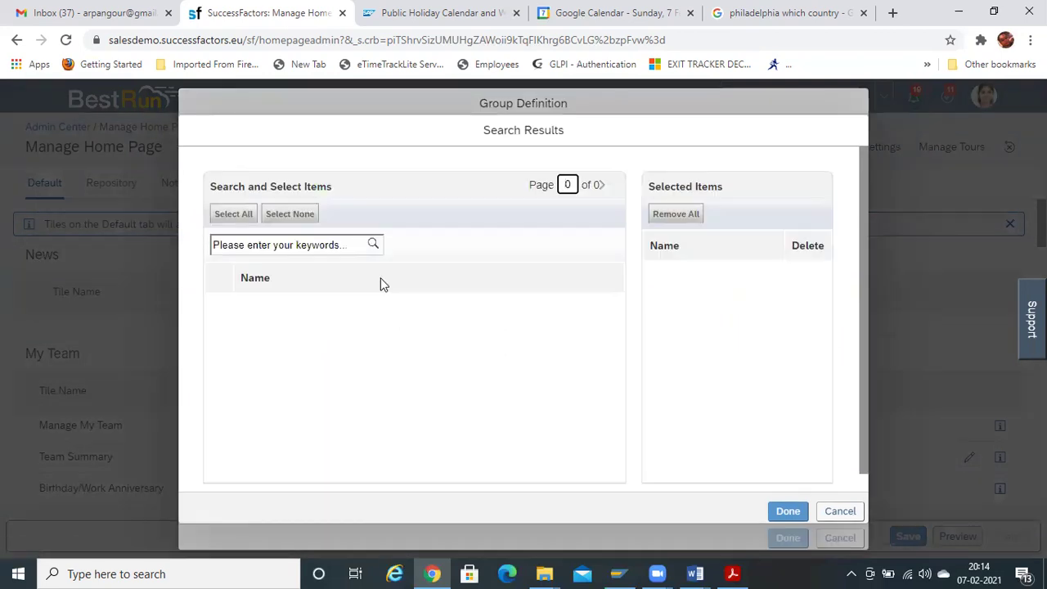
click(294, 238)
text(US)
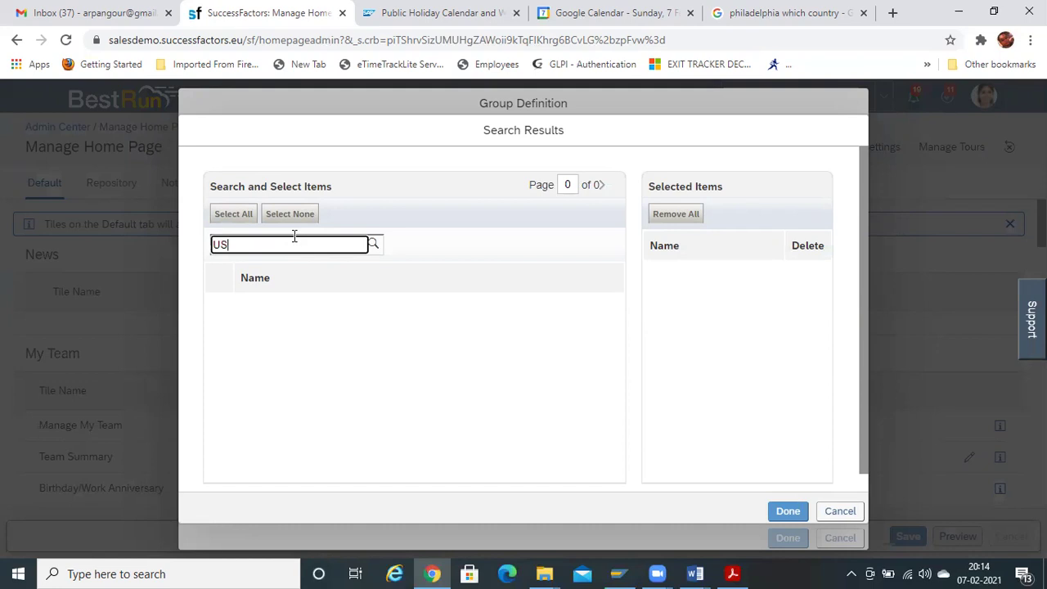
click(373, 244)
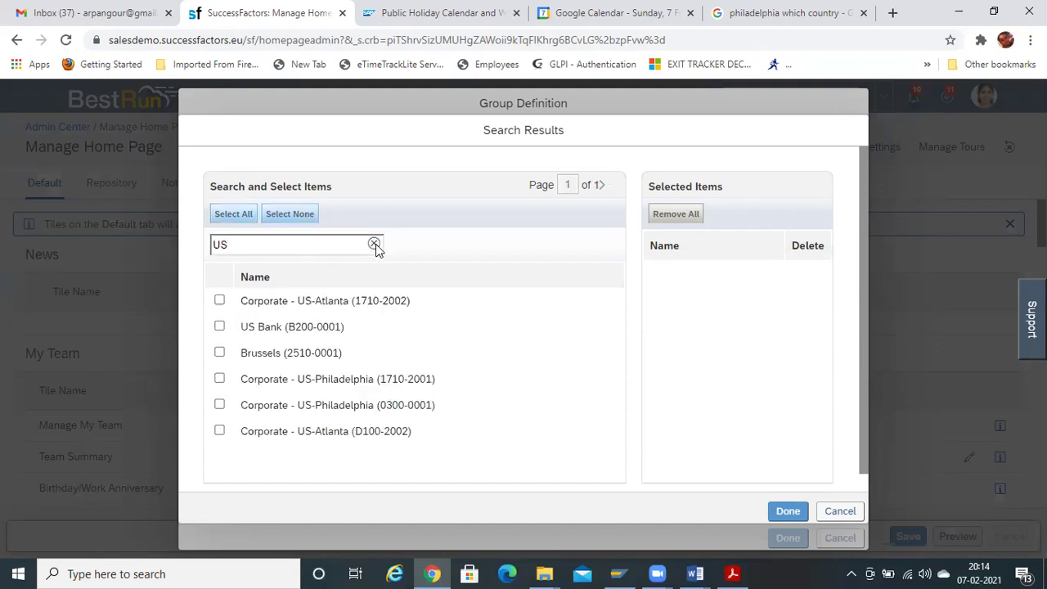
click(840, 511)
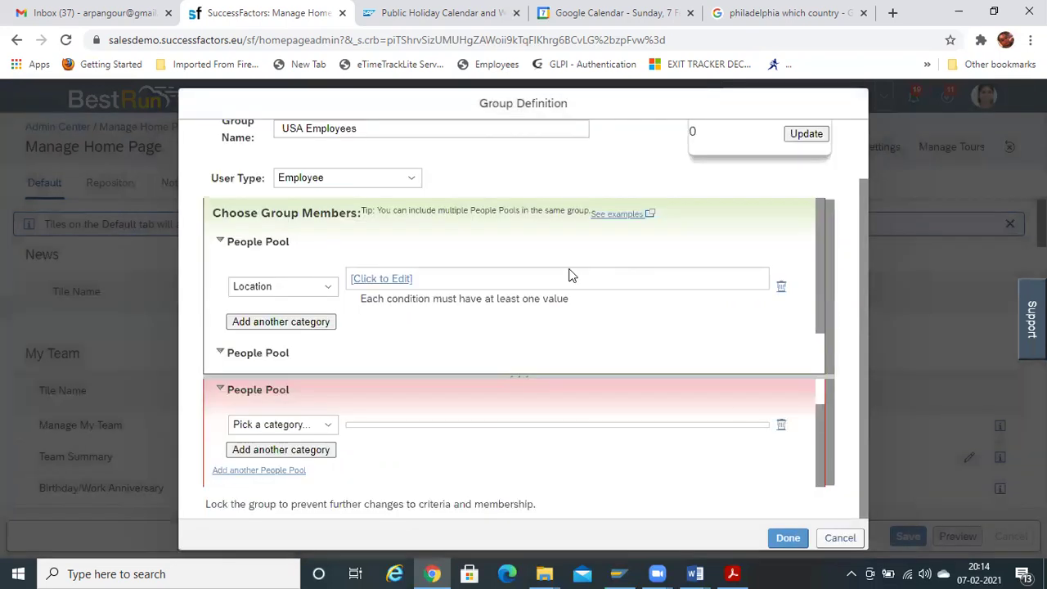
click(782, 289)
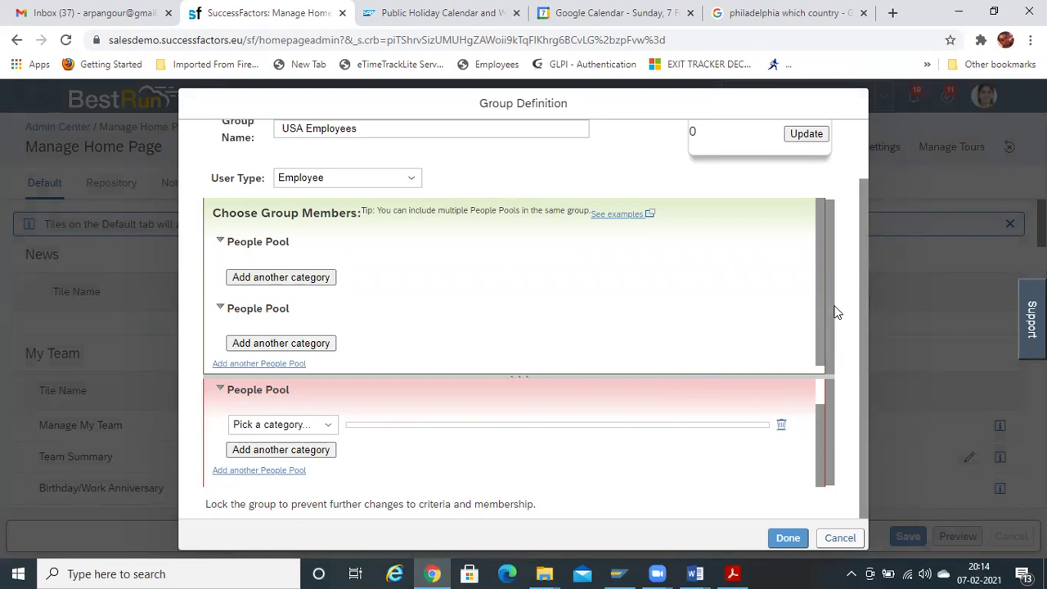
Collapse the second included people pool and set the excluded people pool's category to Country
drag(824, 310, 834, 274)
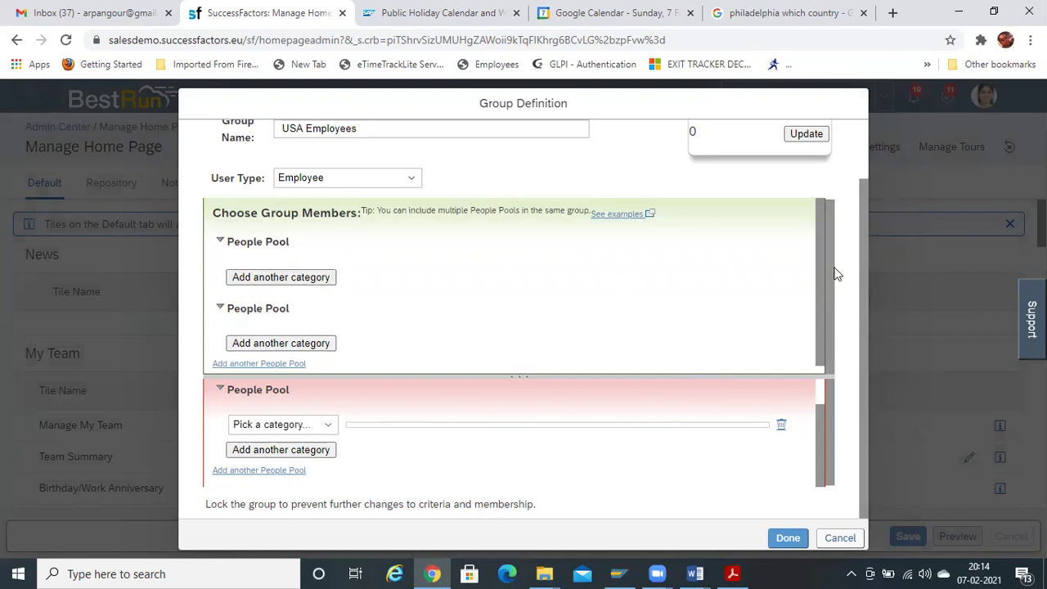
click(221, 309)
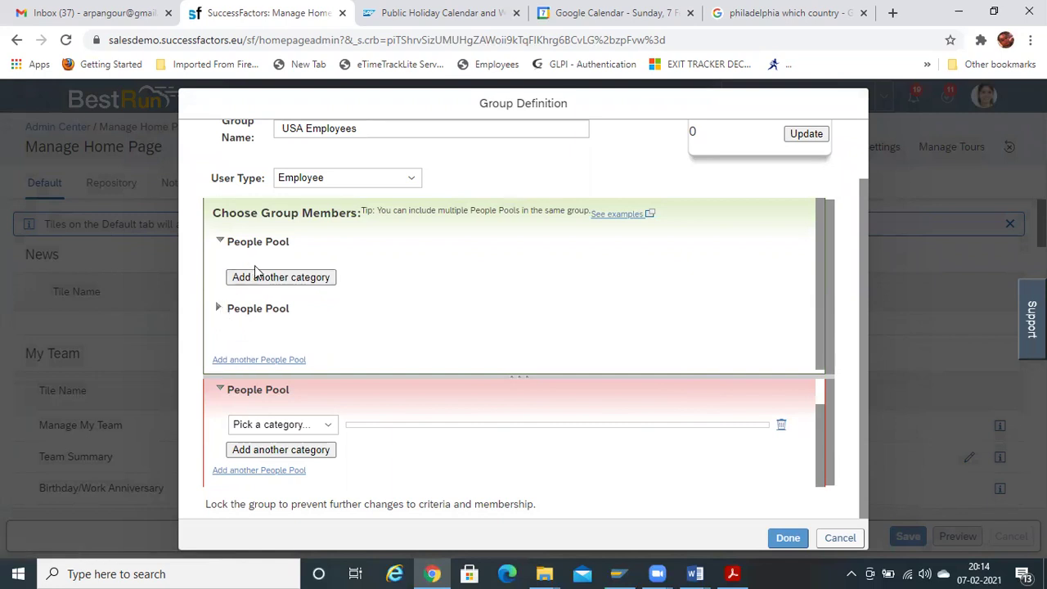
click(303, 424)
drag(342, 337, 333, 409)
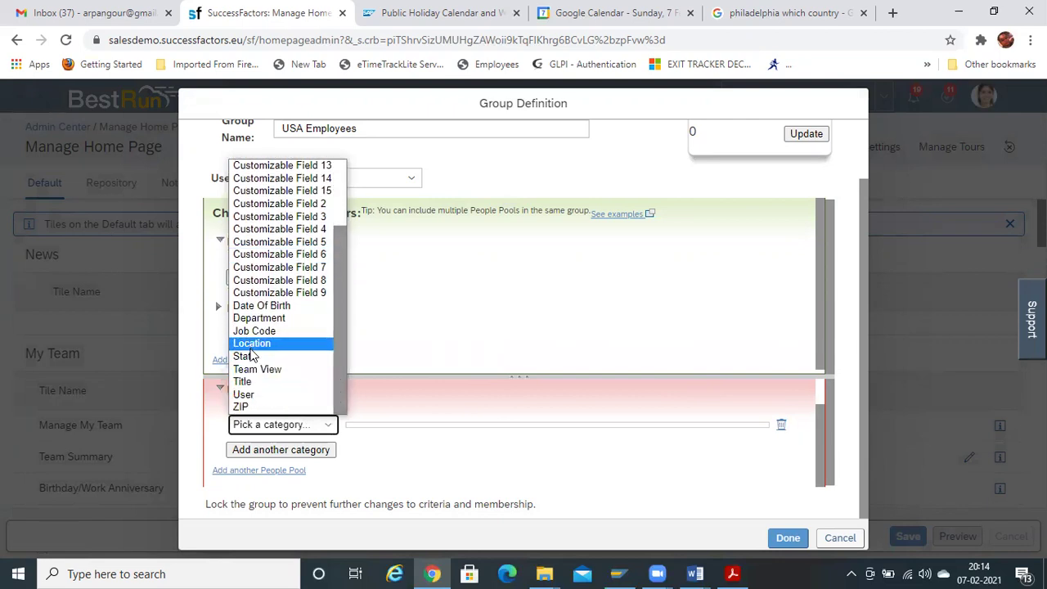
click(335, 343)
scroll(342, 245, up, 3)
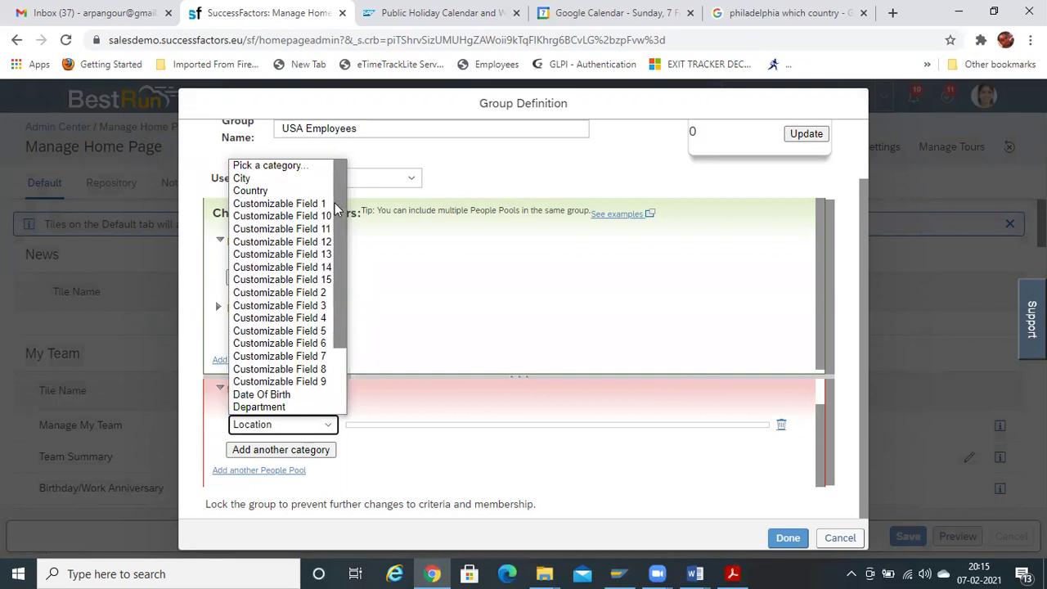
click(278, 191)
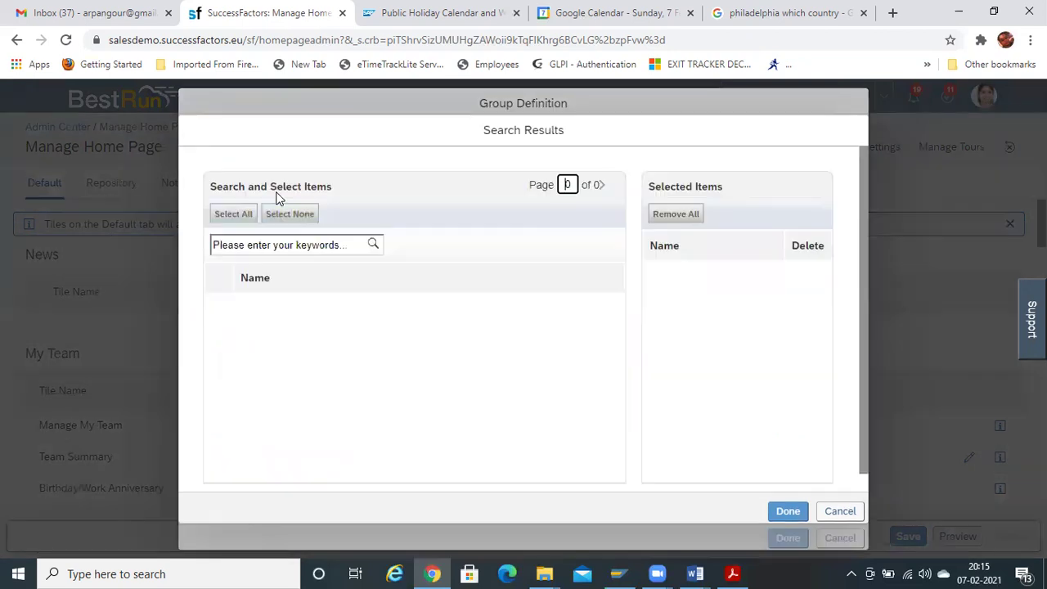
Search the excluded pool's Country values for "US", cancel the selection, and delete the Country condition
click(305, 240)
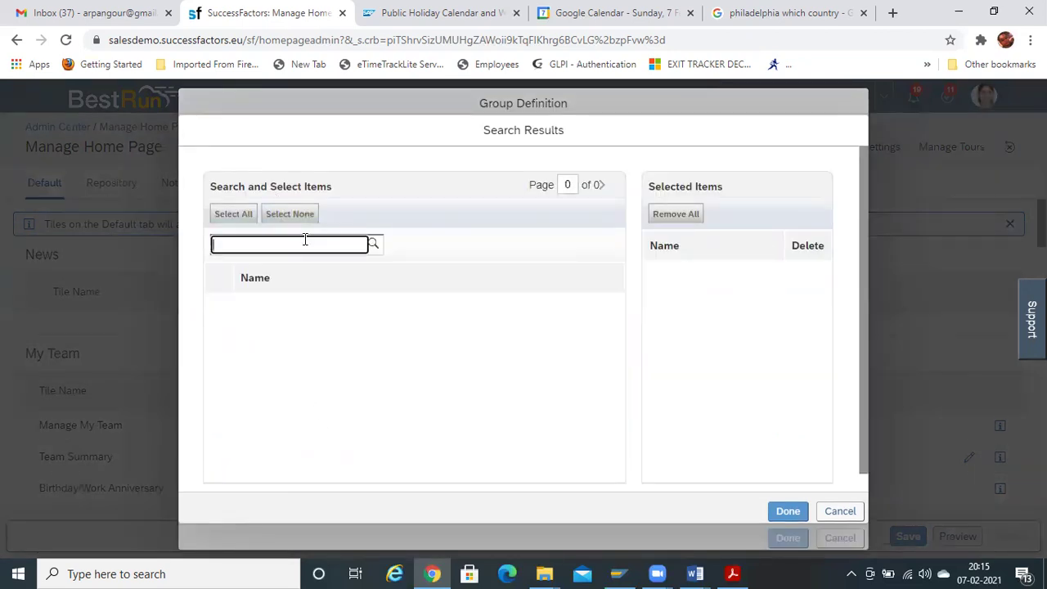
text(US)
click(378, 246)
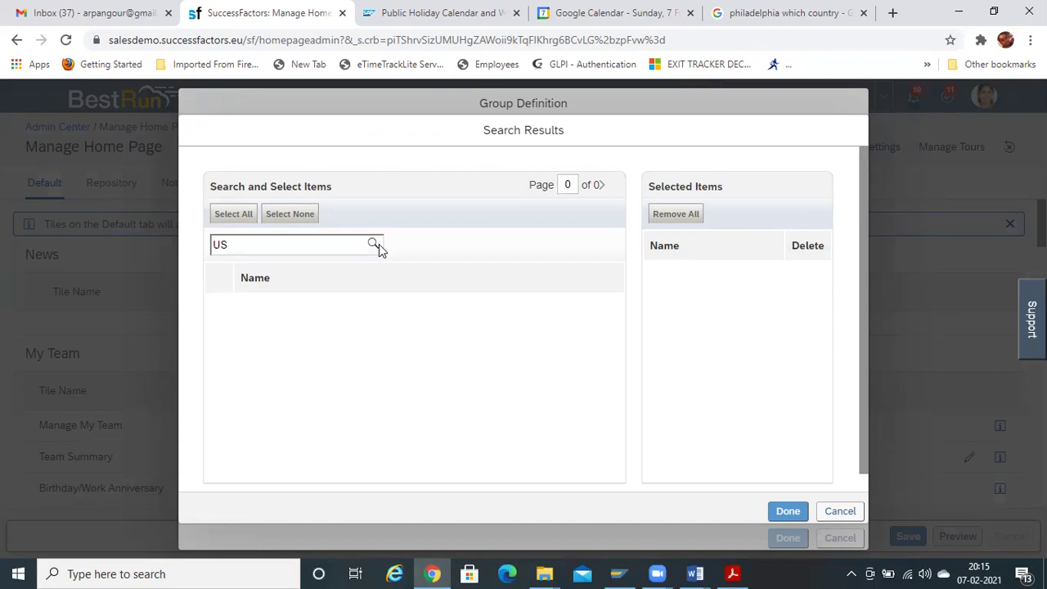
click(373, 244)
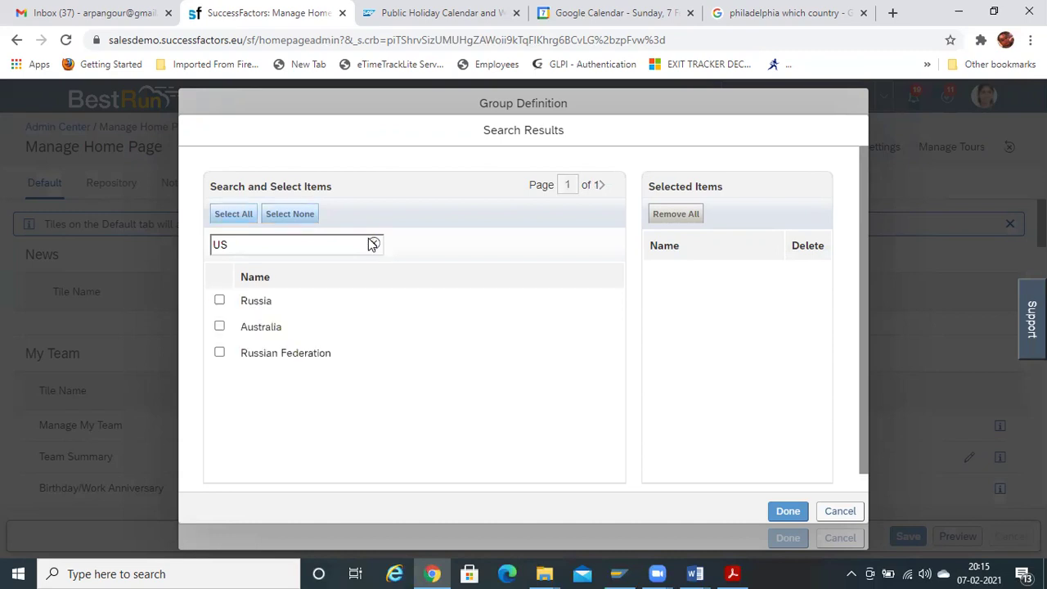
click(840, 512)
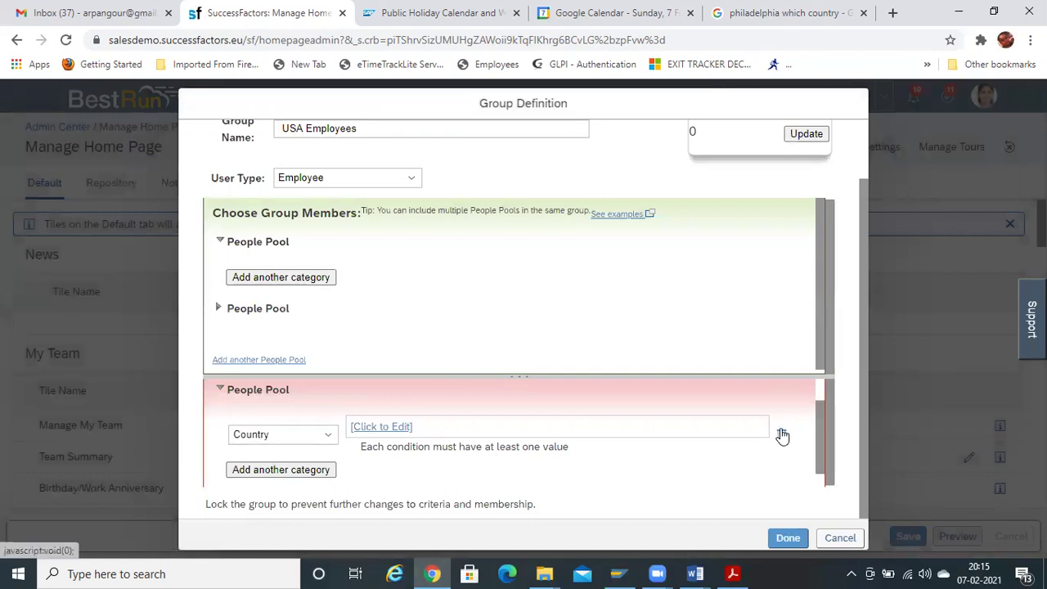
click(781, 434)
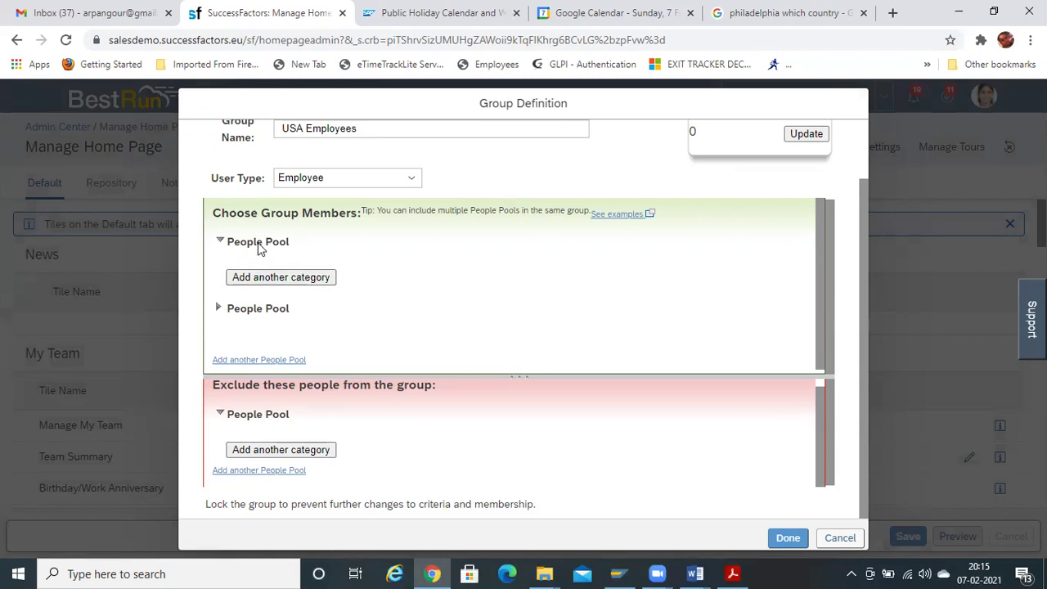
Try a Country condition in the first included people pool, searching its values for "US", and delete the condition without selecting any
click(288, 279)
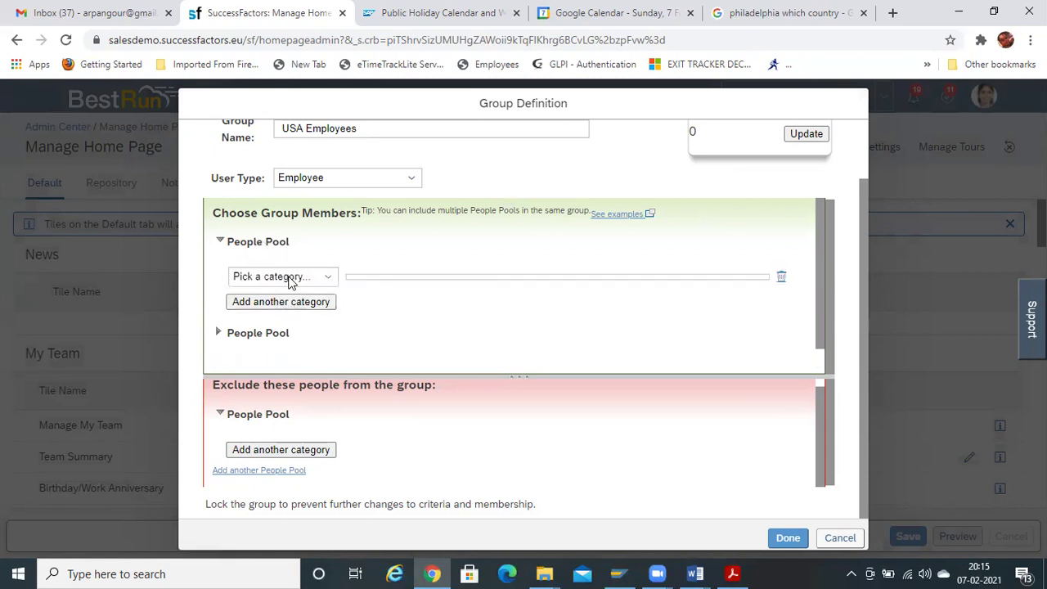
click(291, 276)
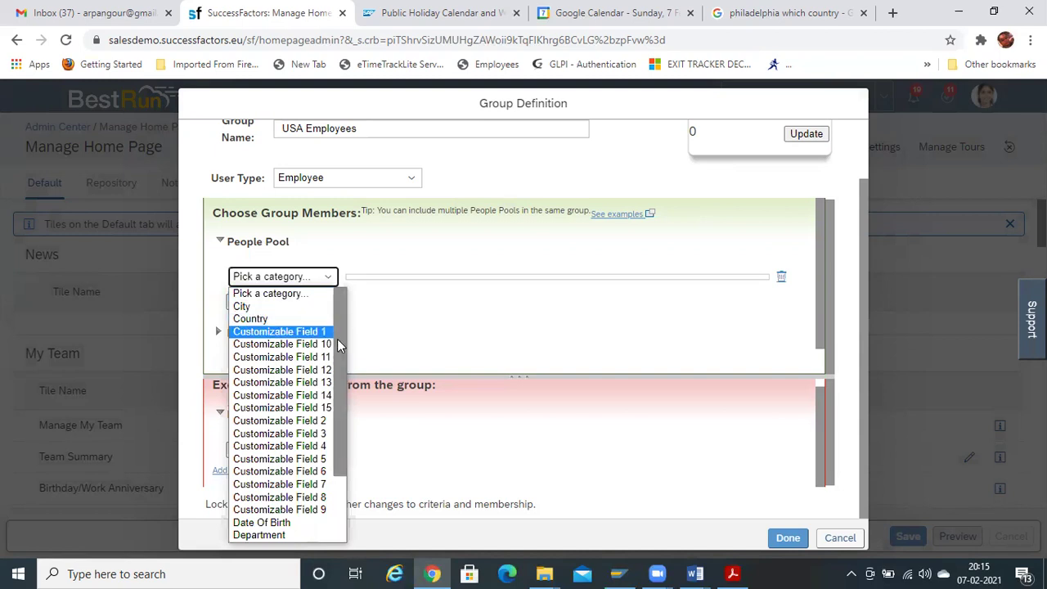
click(262, 319)
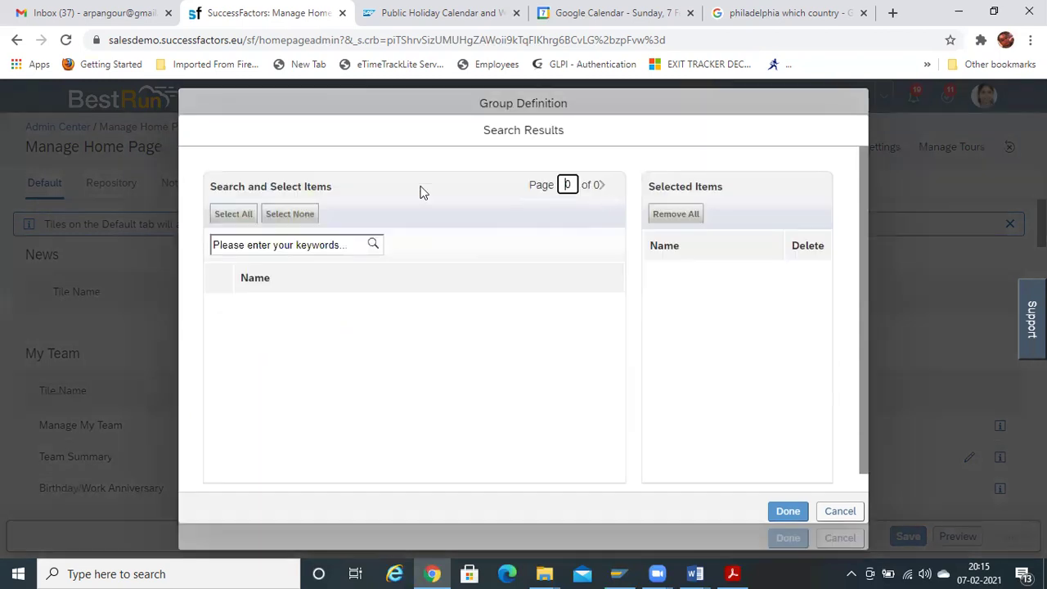
click(313, 244)
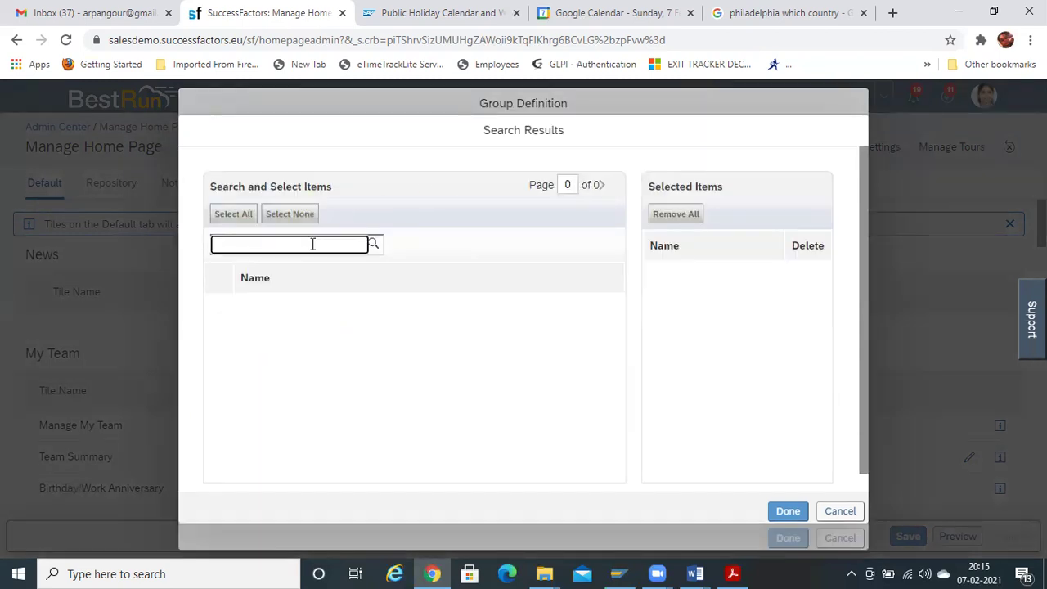
text(US)
click(374, 245)
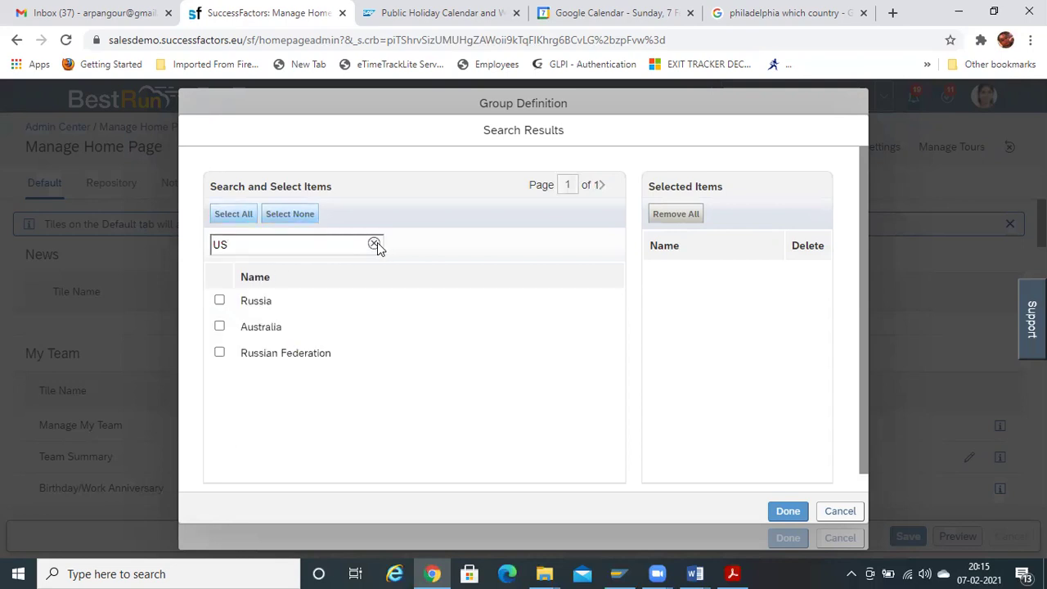
click(265, 250)
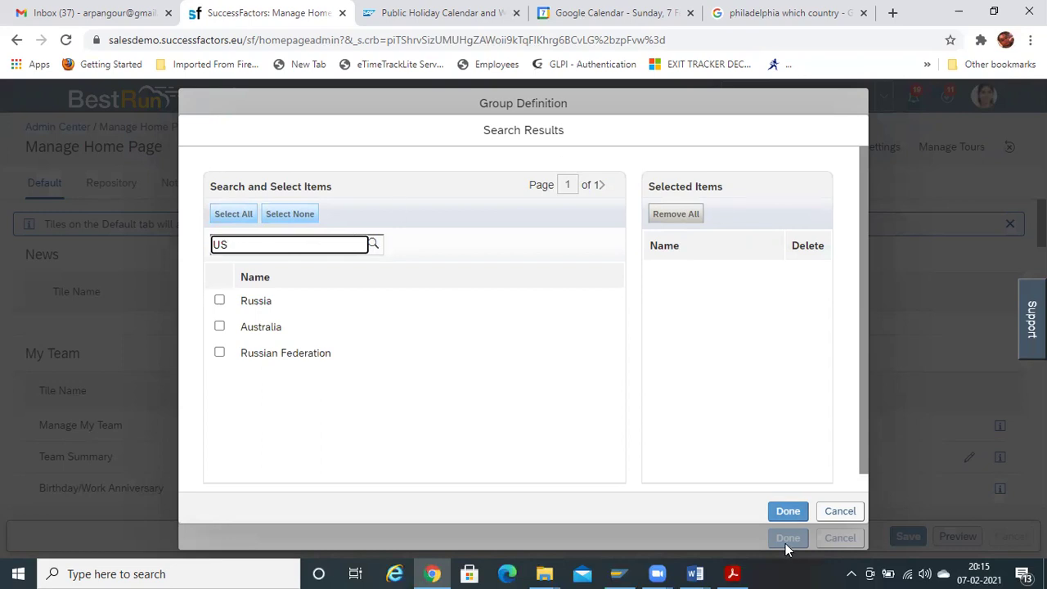
click(840, 515)
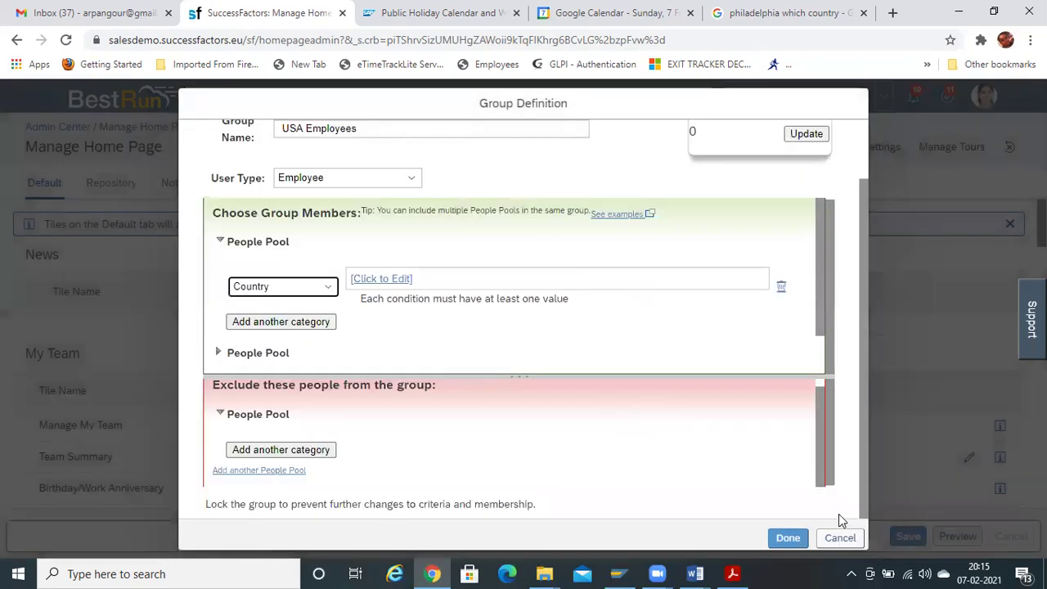
click(313, 297)
click(372, 304)
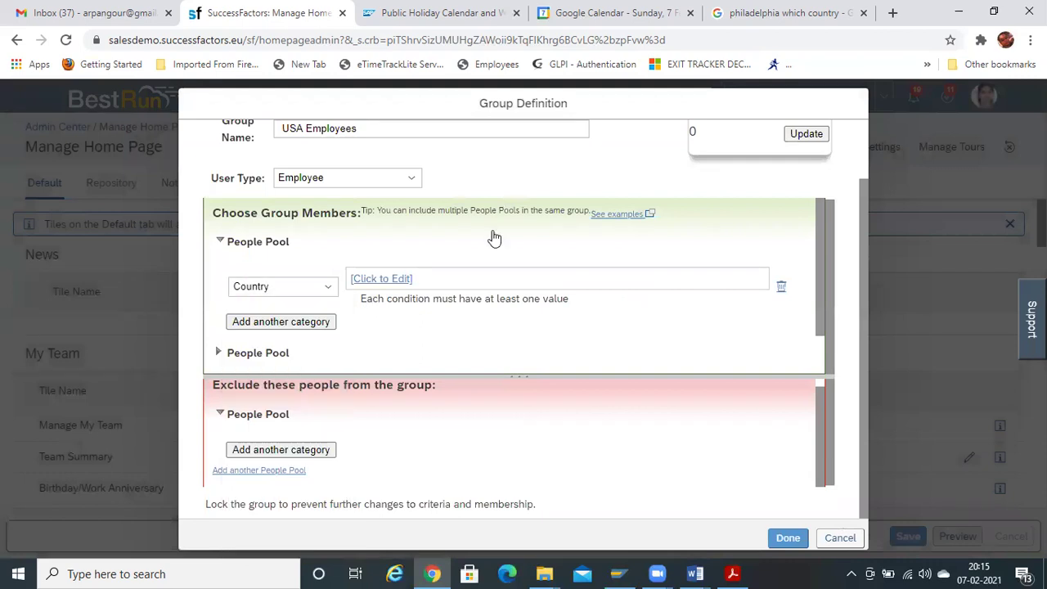
click(781, 286)
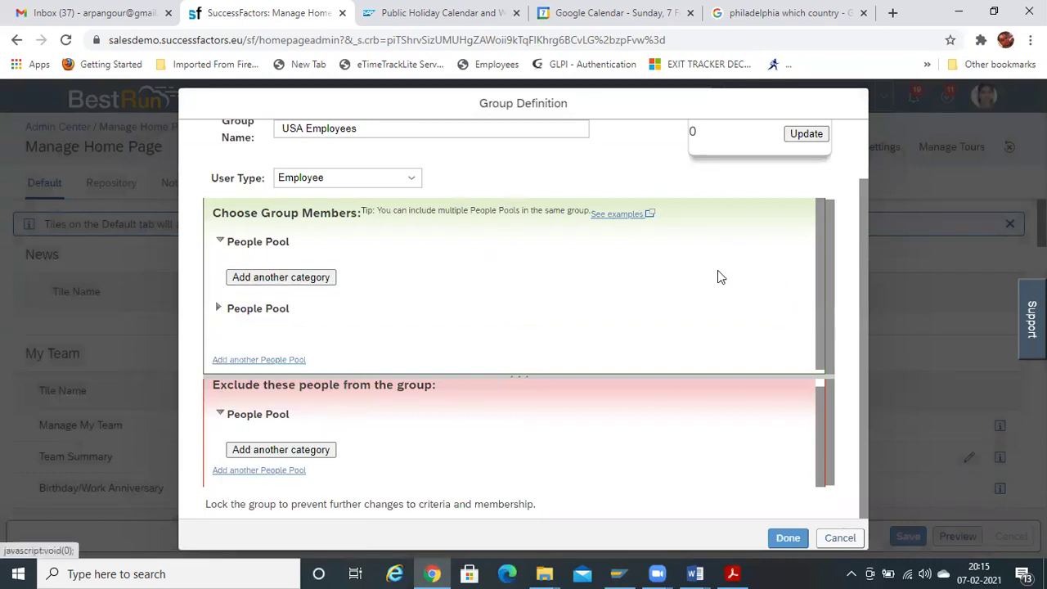
Expand the second included people pool, add a category to it, and set that category to Country
click(220, 310)
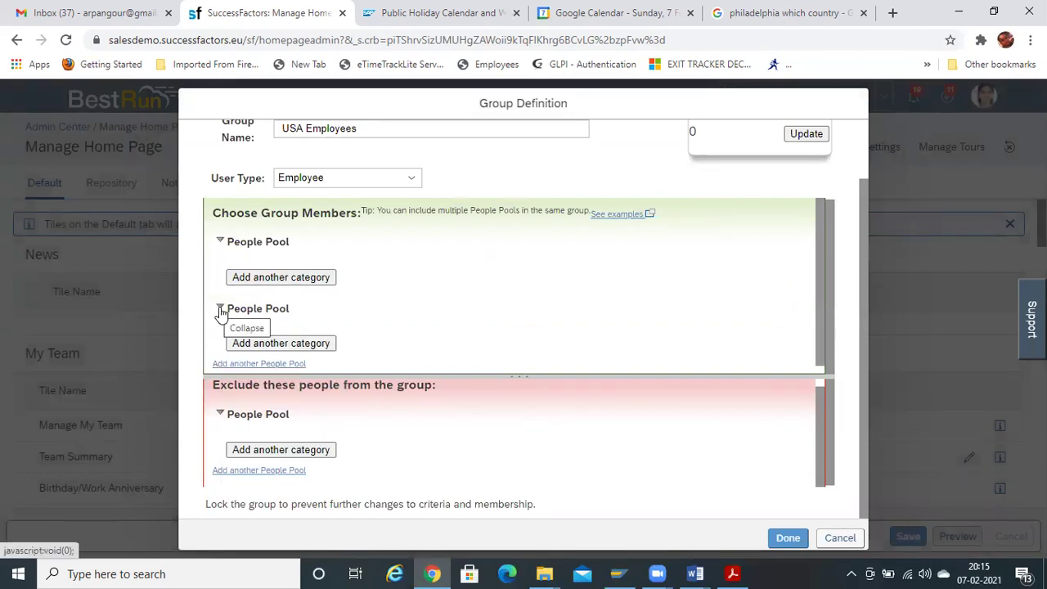
click(280, 343)
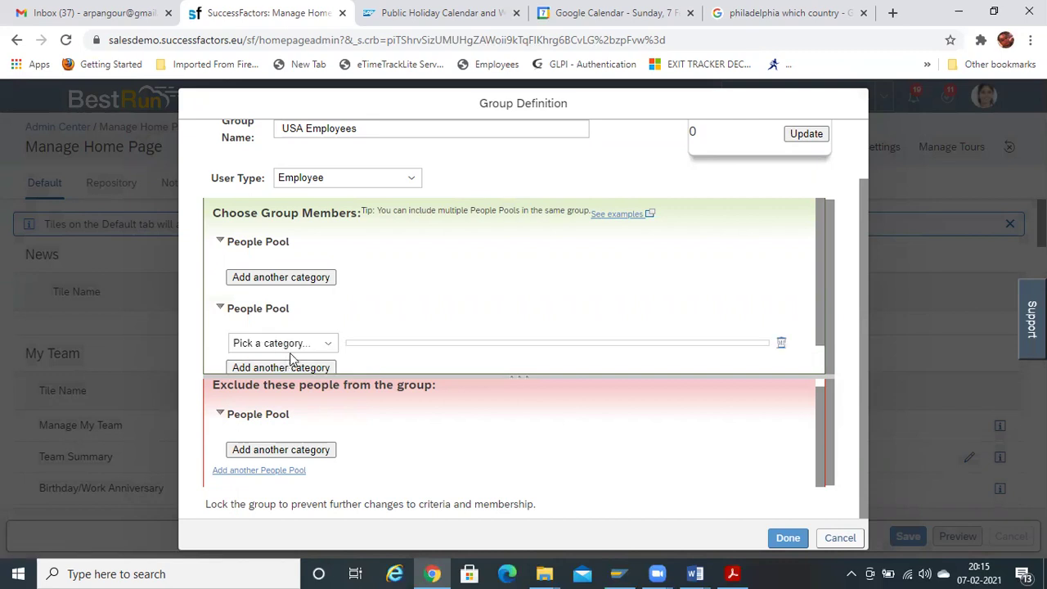
click(298, 343)
scroll(299, 327, down, 1)
scroll(345, 208, up, 2)
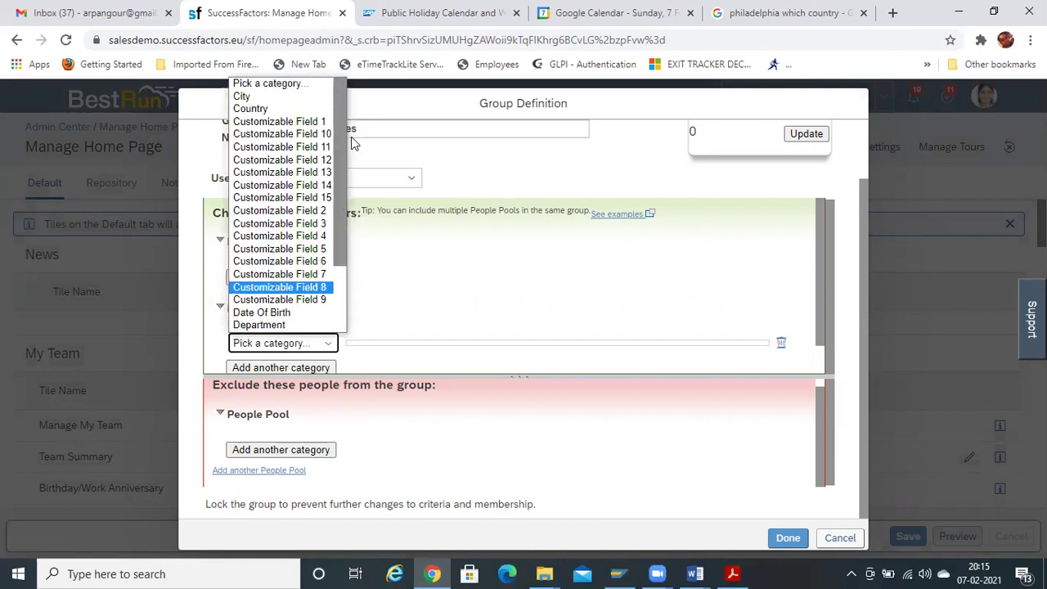
click(270, 95)
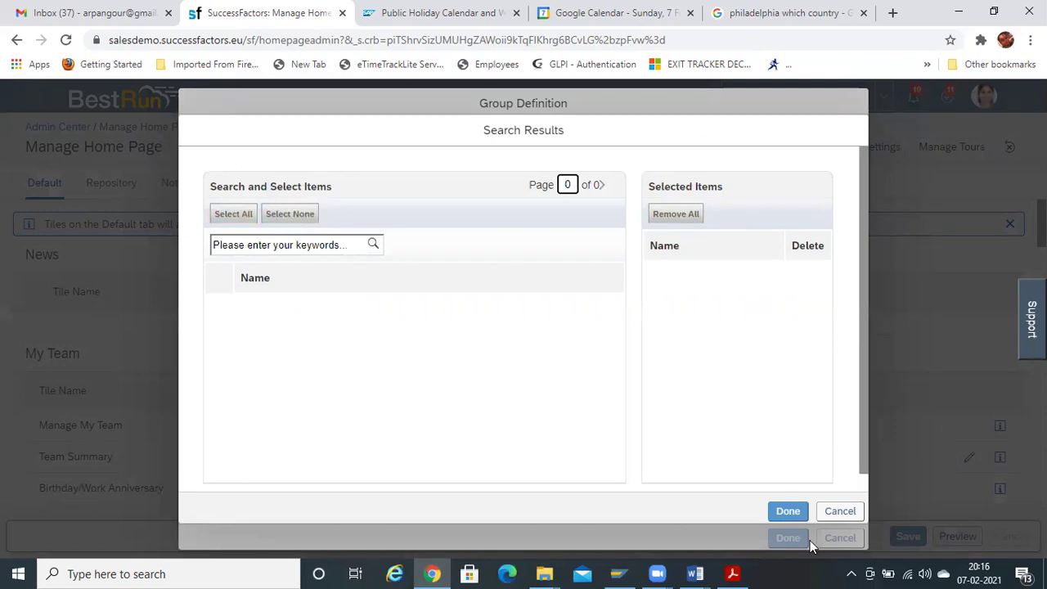
click(830, 514)
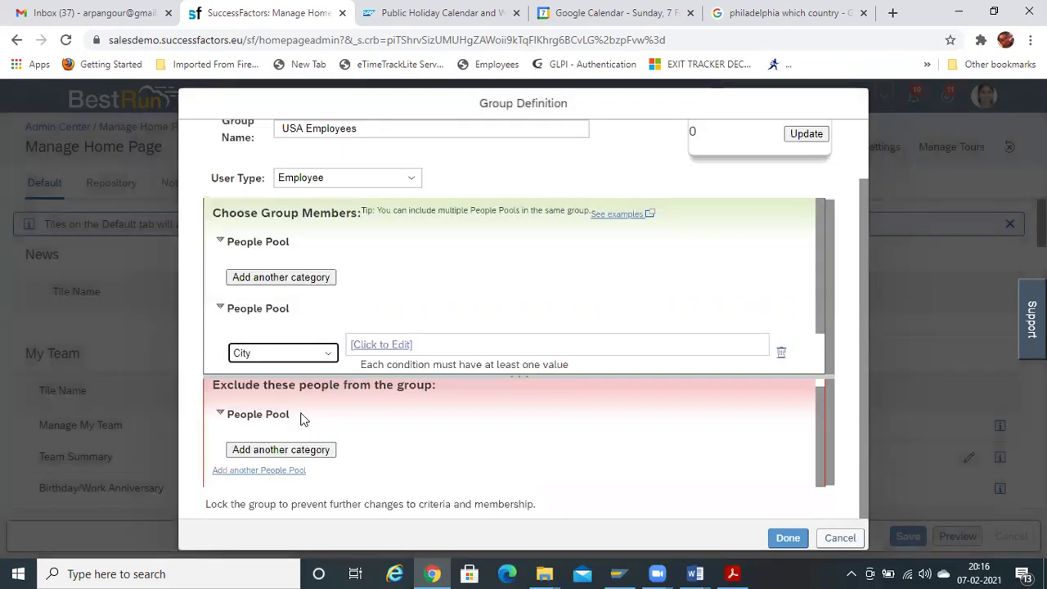
click(326, 355)
click(281, 119)
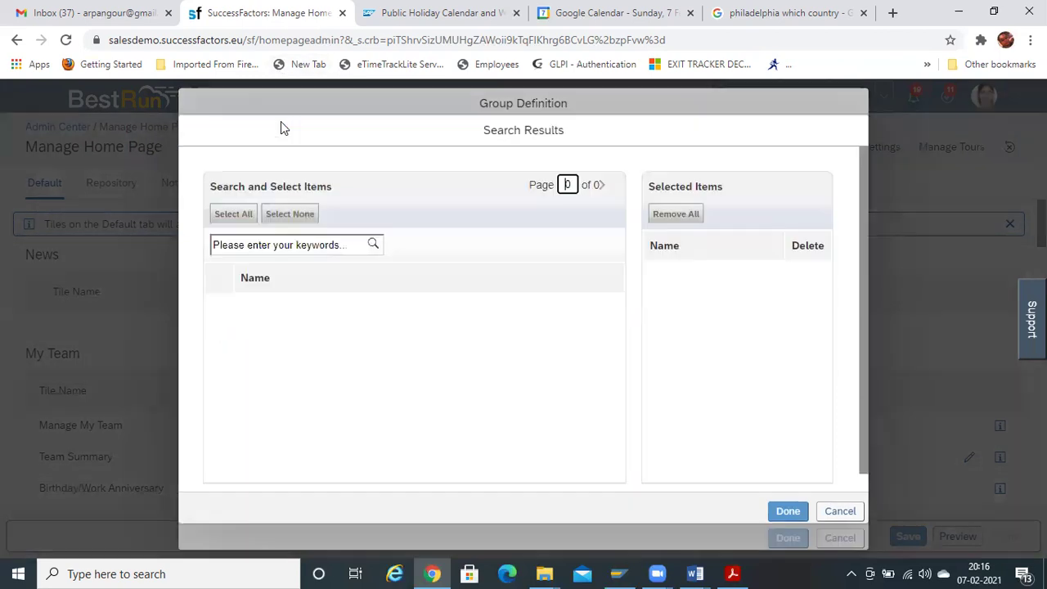
Search the Country values for "US", clear the search, and select United States as the condition's value
click(299, 244)
text(US)
click(374, 244)
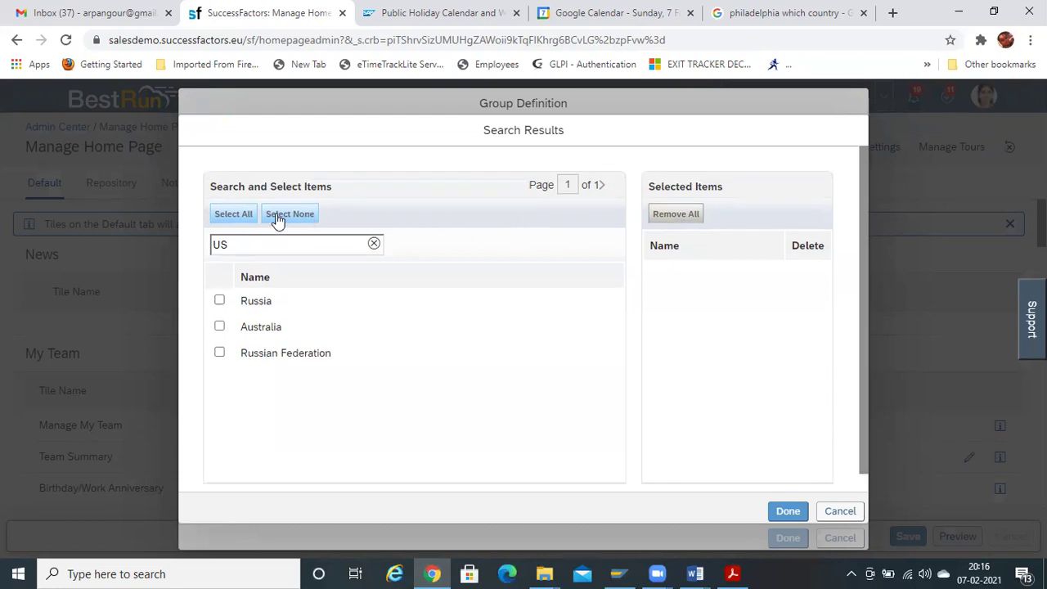
click(373, 245)
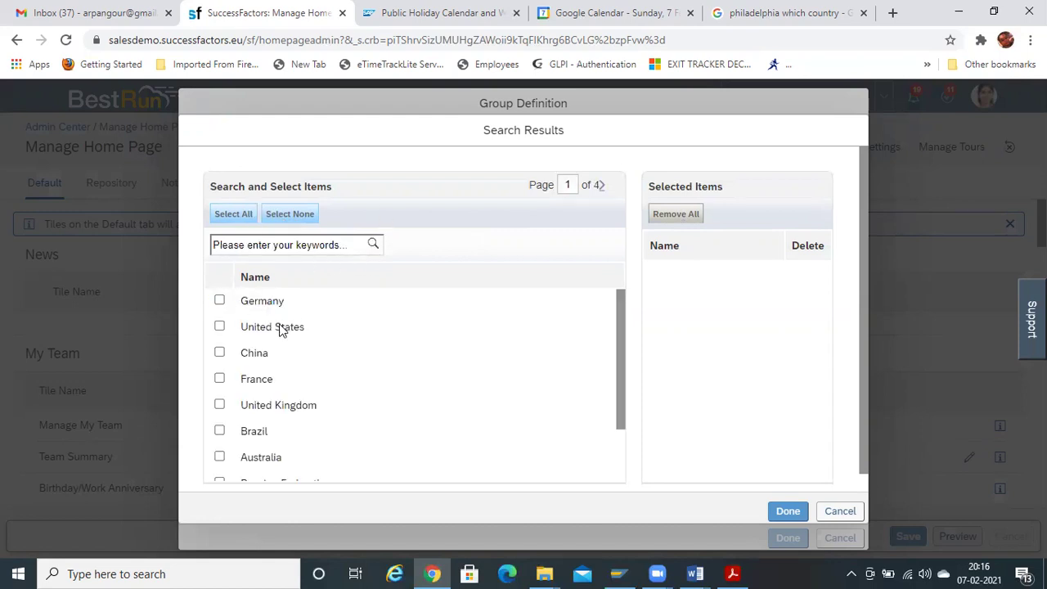
click(219, 326)
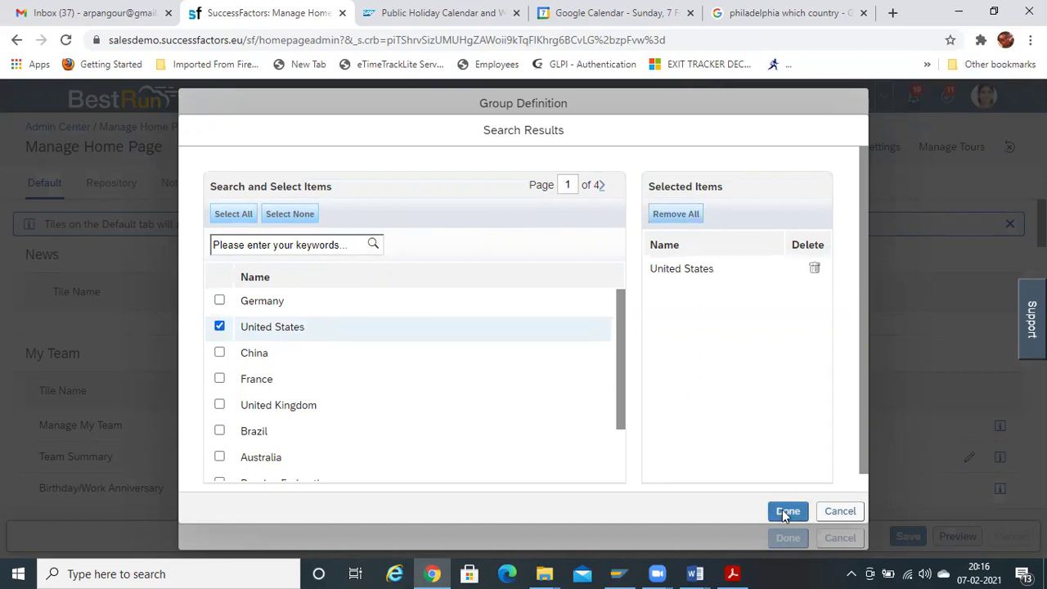
drag(618, 338, 640, 275)
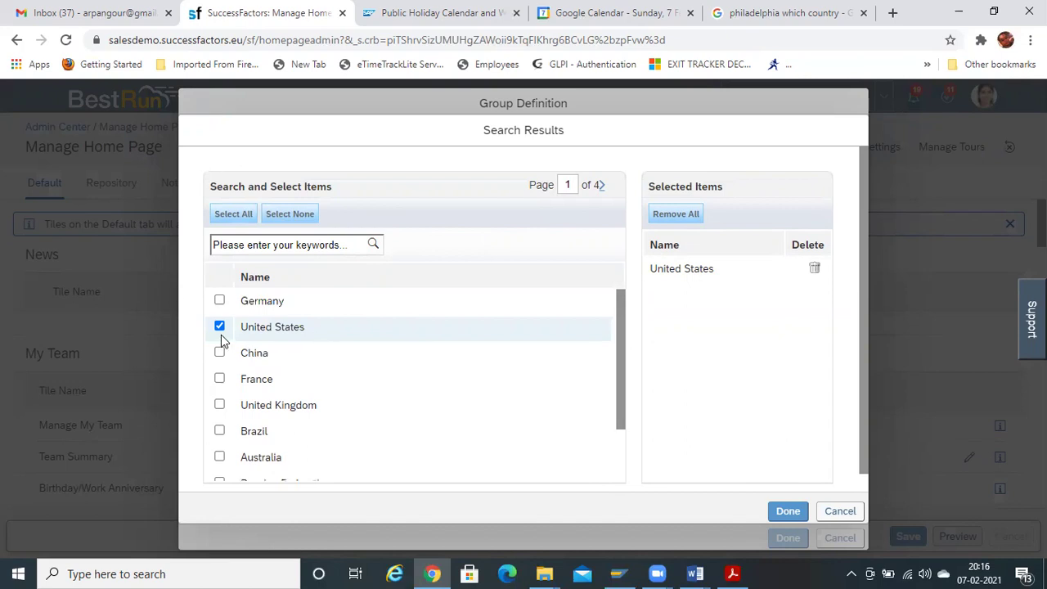
click(788, 511)
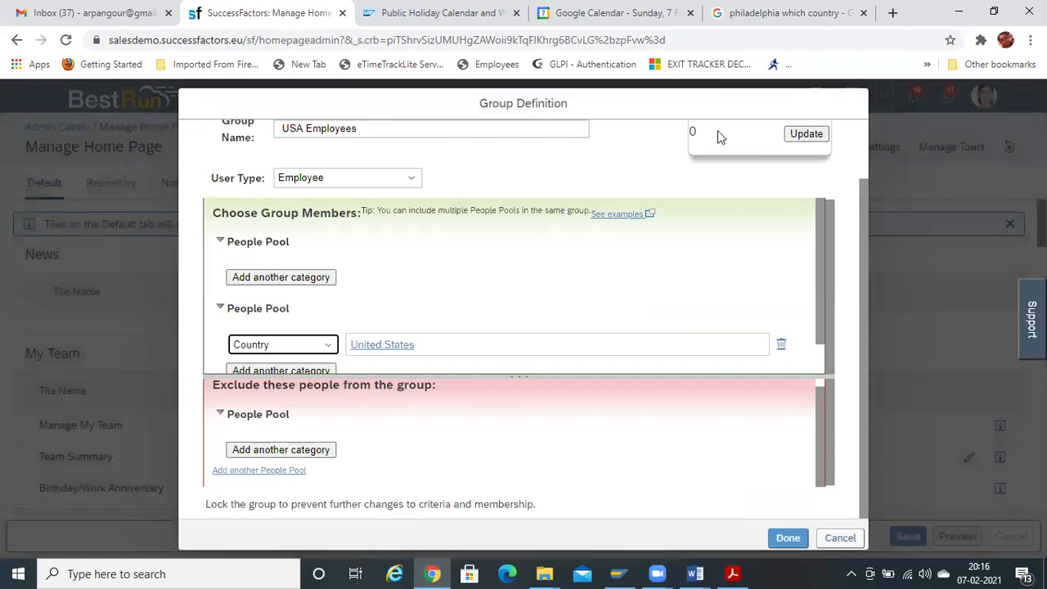
Update the membership count of the USA Employees group and finish the group definition
click(806, 134)
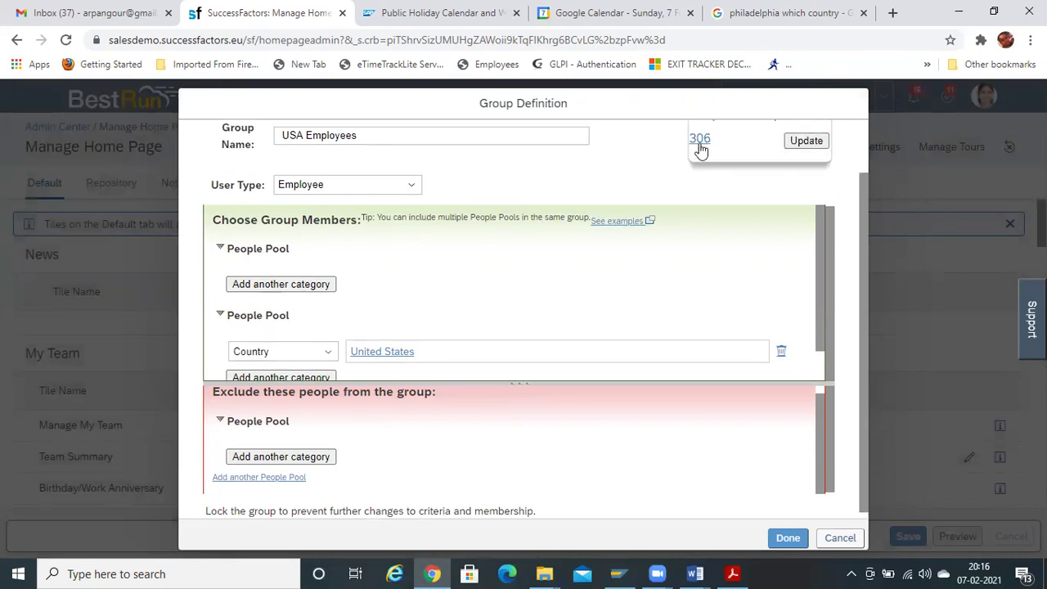
drag(865, 381, 884, 457)
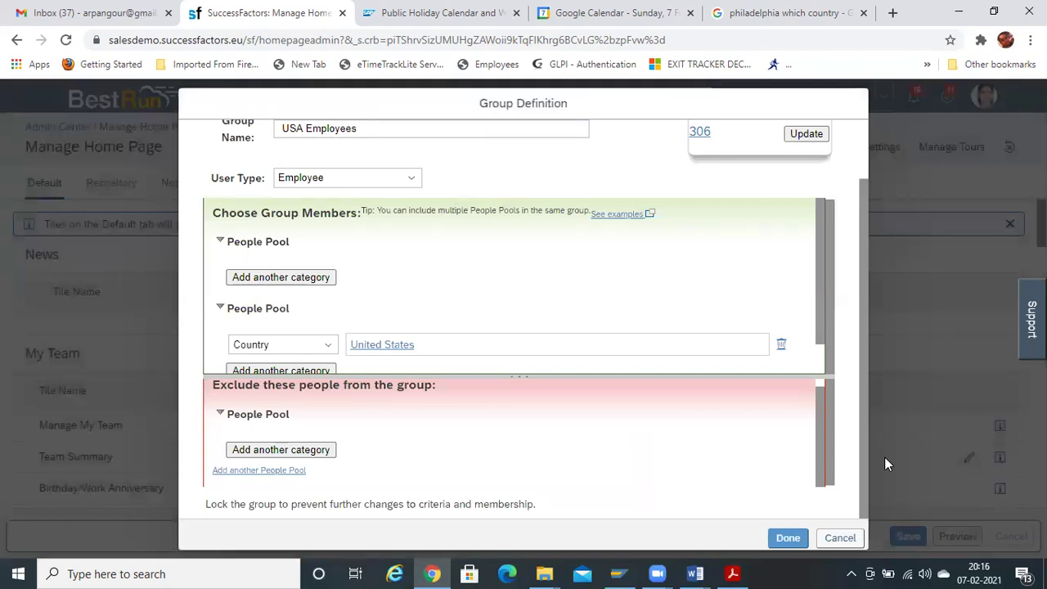
click(781, 540)
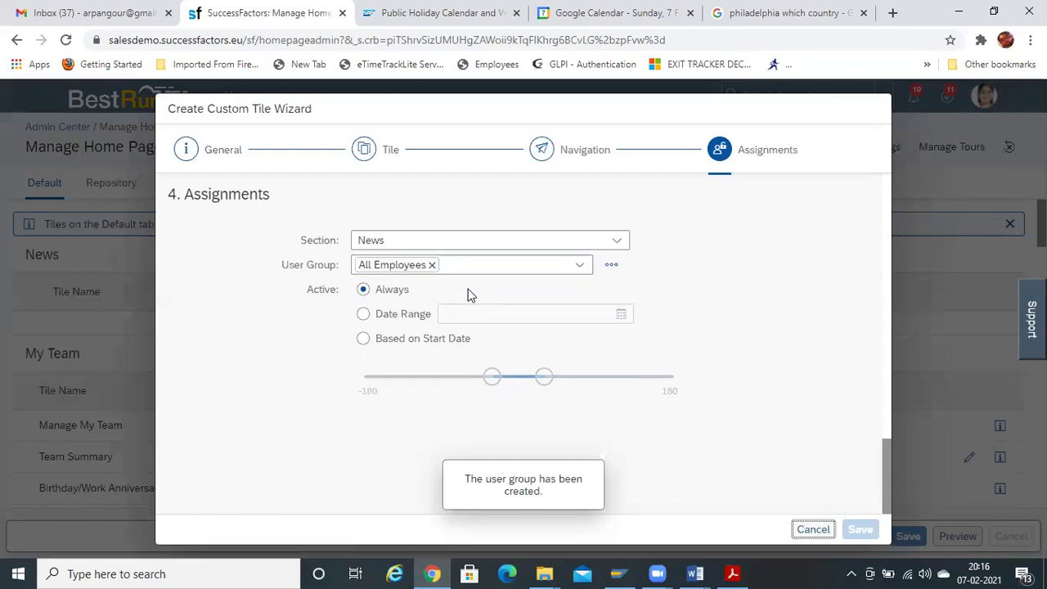
Replace All Employees with USA Employees as the custom tile's user group and save the tile
click(432, 265)
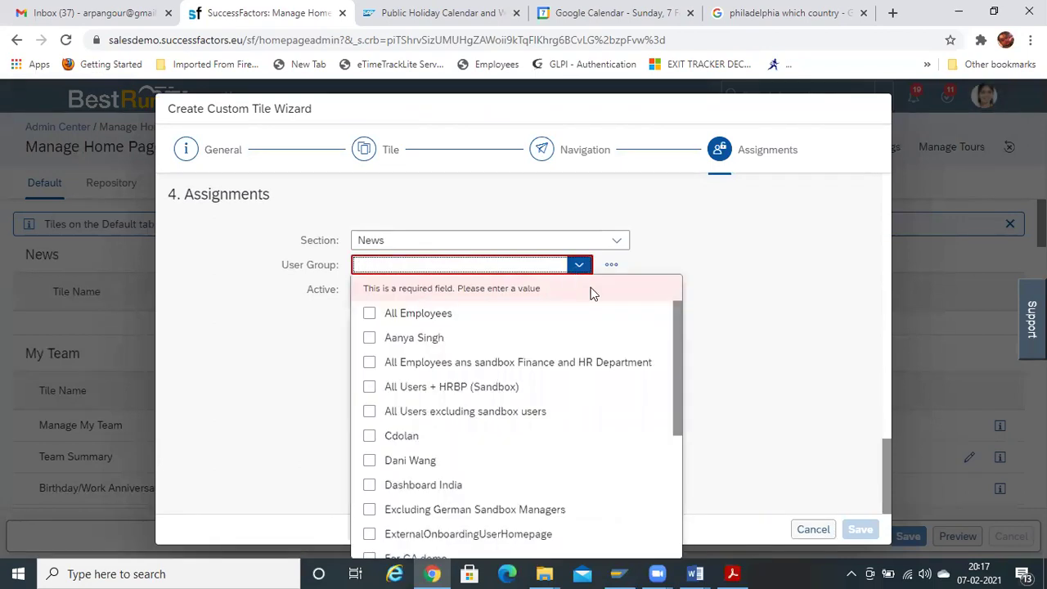
drag(671, 360, 671, 570)
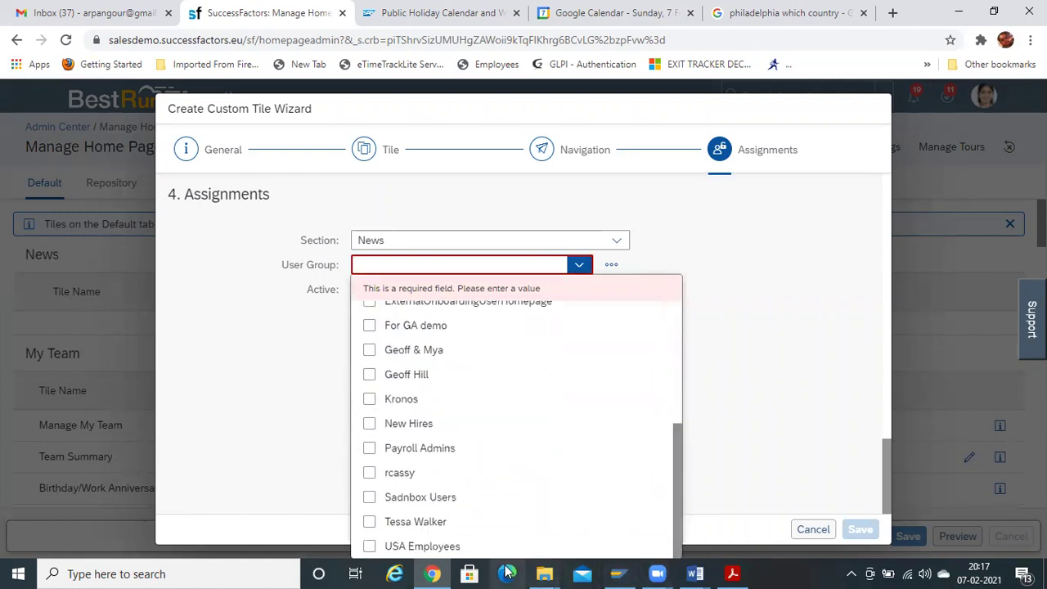
click(455, 547)
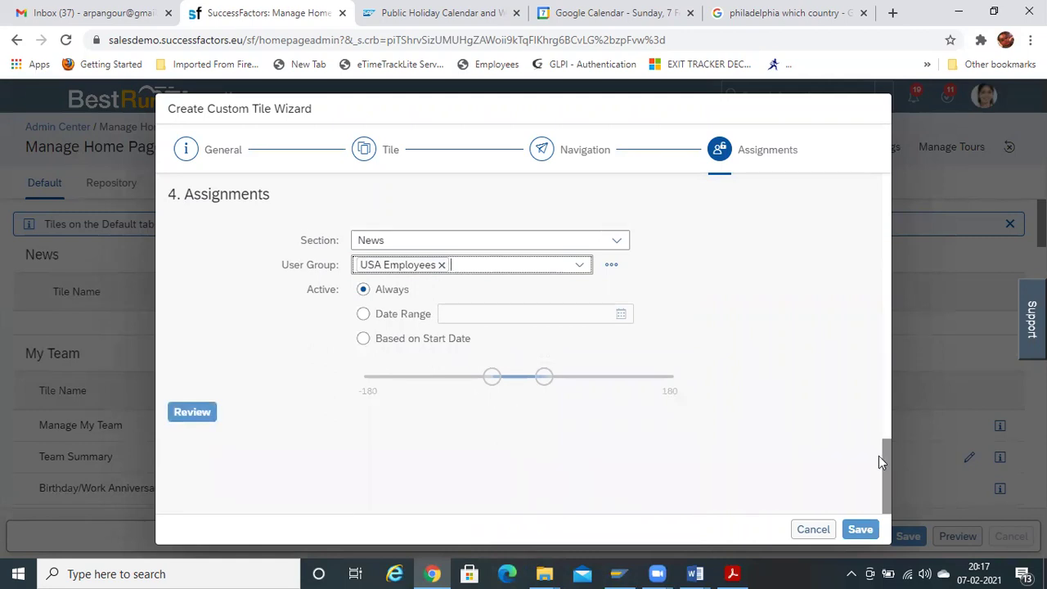
click(876, 476)
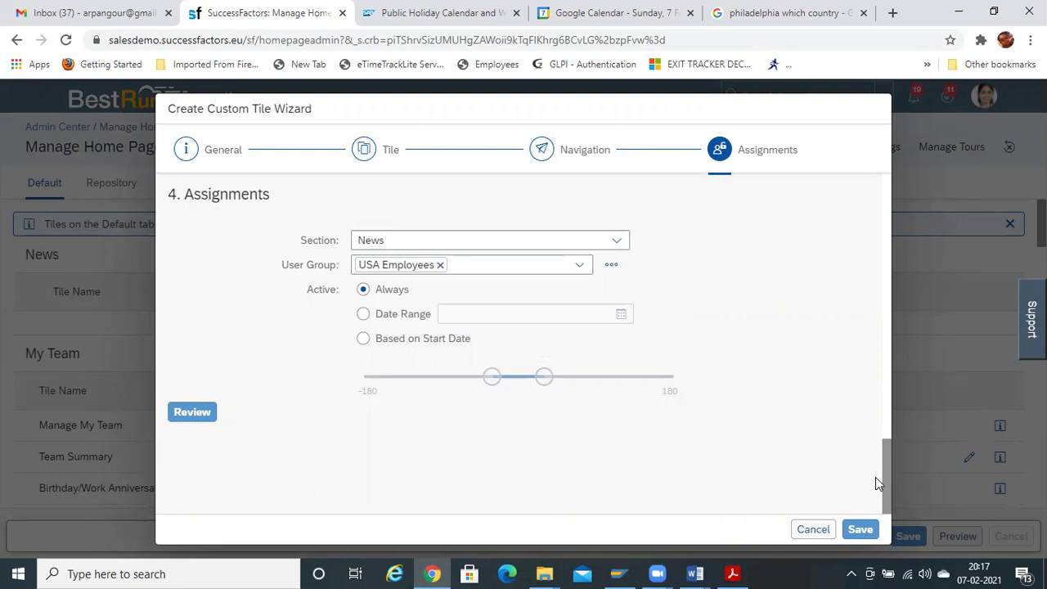
click(860, 531)
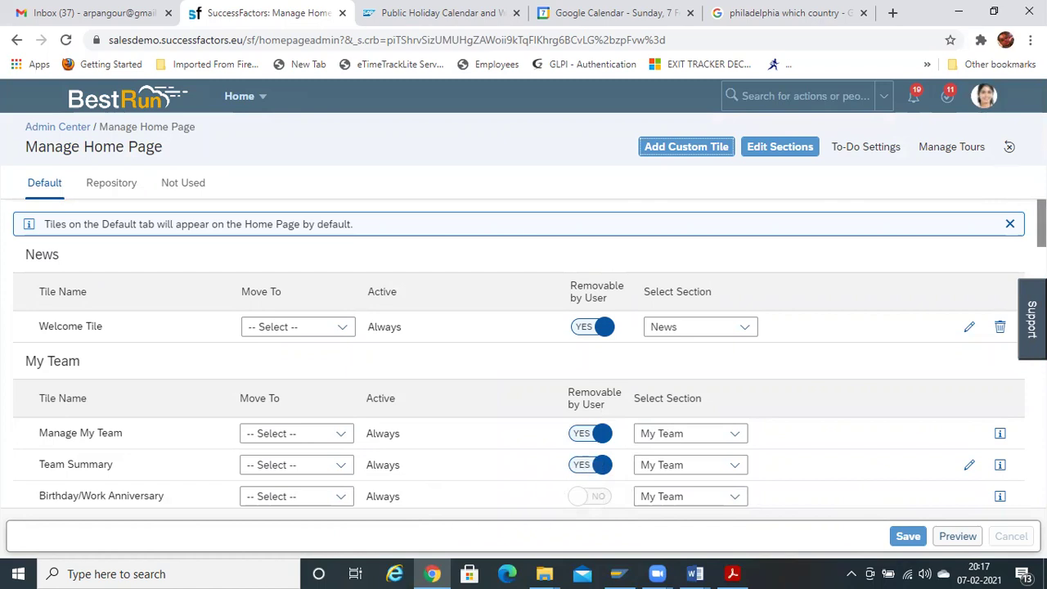
Look through the default tile sections and save the home page changes
scroll(524, 352, down, 7)
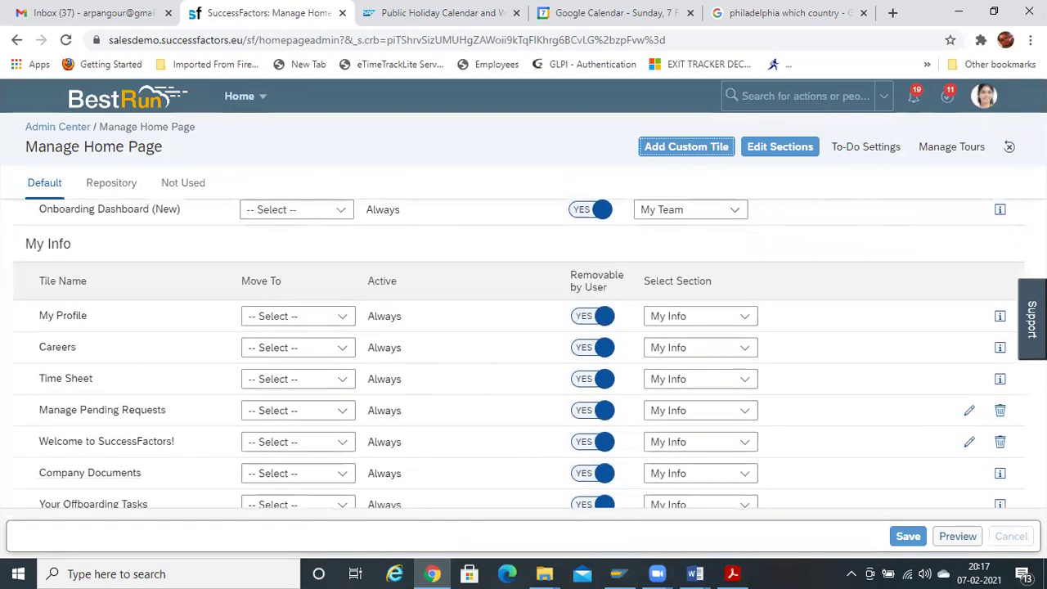
scroll(524, 352, down, 10)
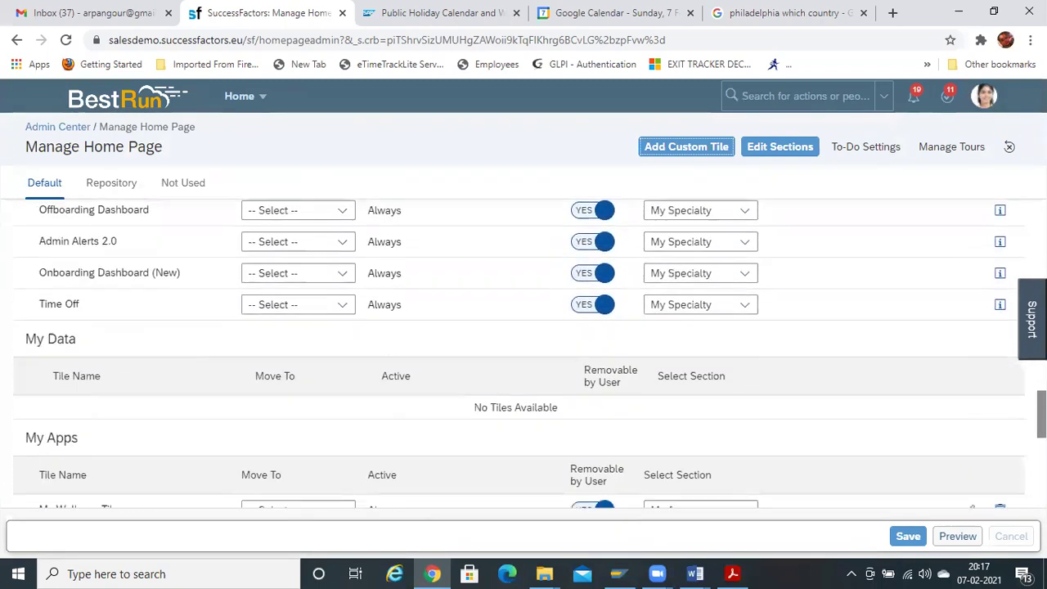
scroll(524, 352, down, 3)
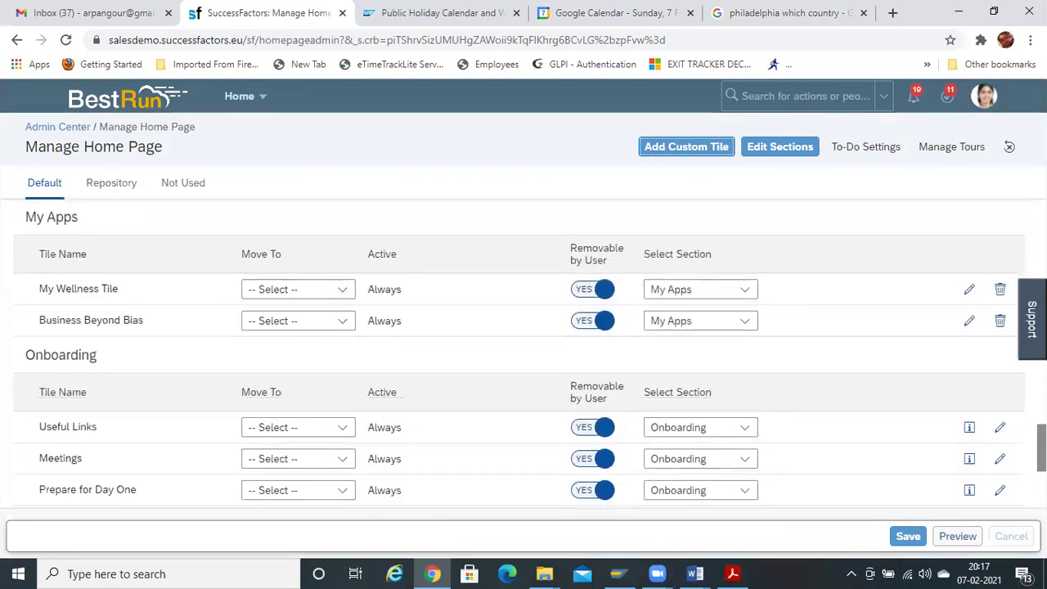
click(908, 537)
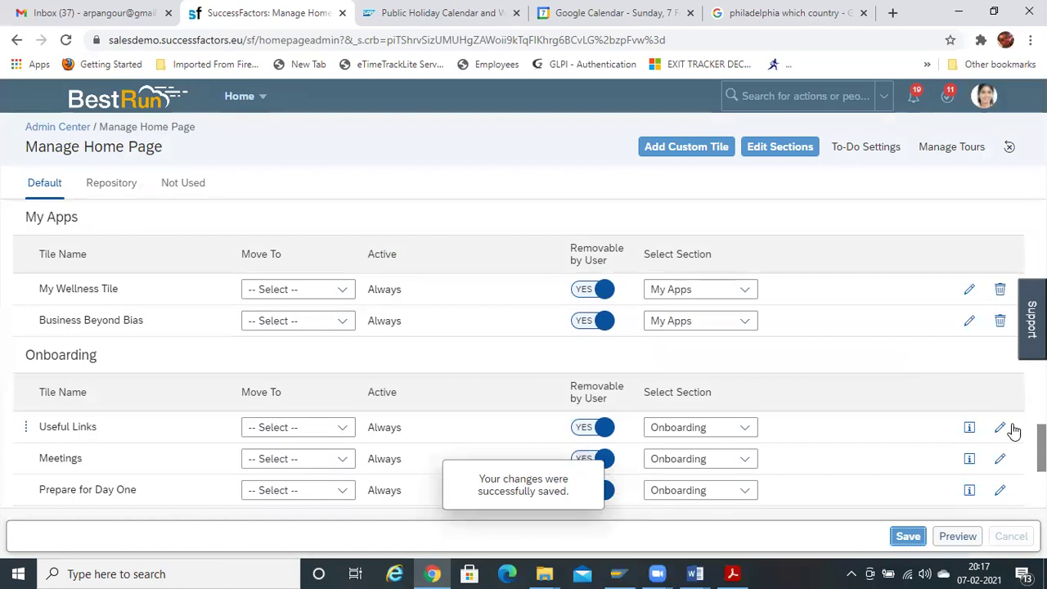
scroll(1012, 431, up, 6)
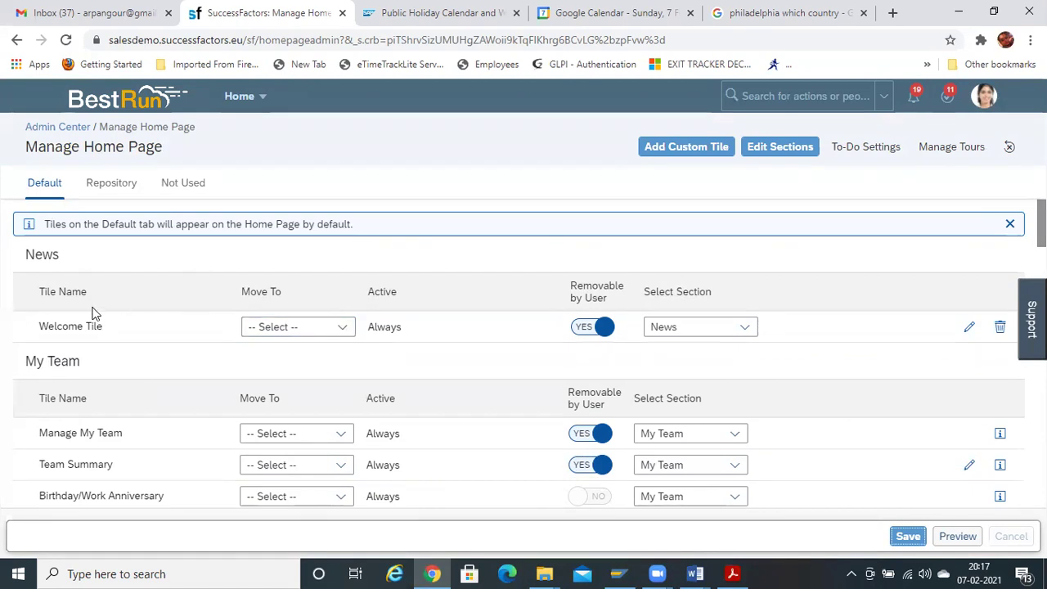
Start a proxy session as another employee by entering the employee's user name as the target user
click(986, 98)
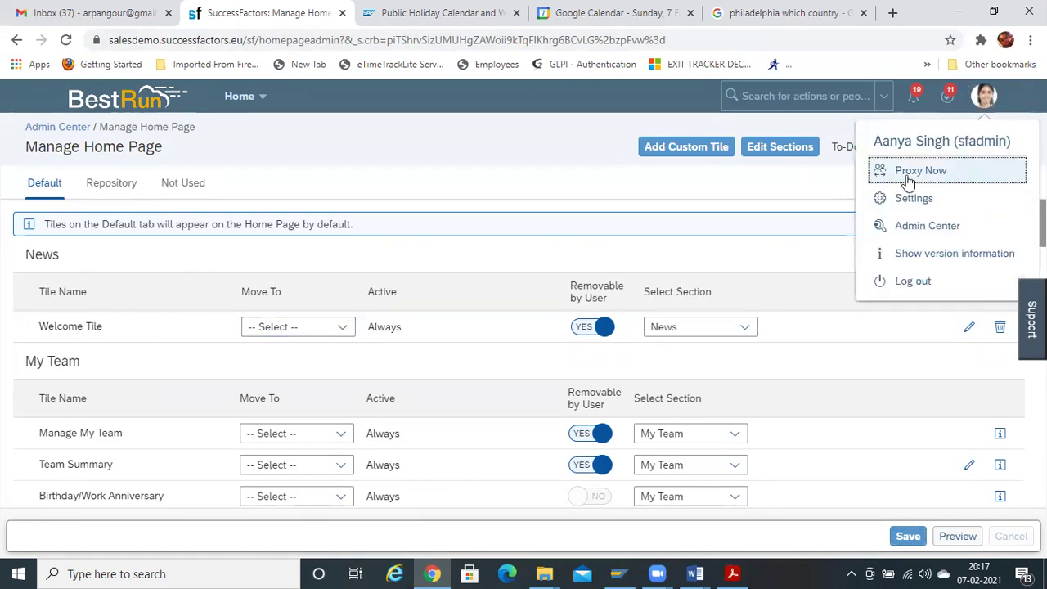
click(905, 175)
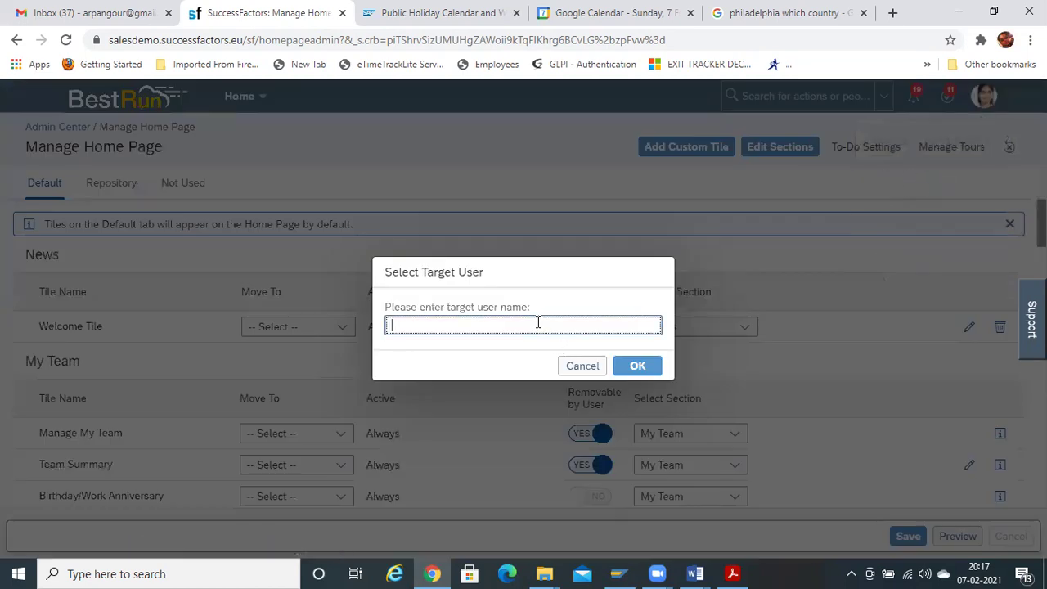
text(cgrant)
click(531, 354)
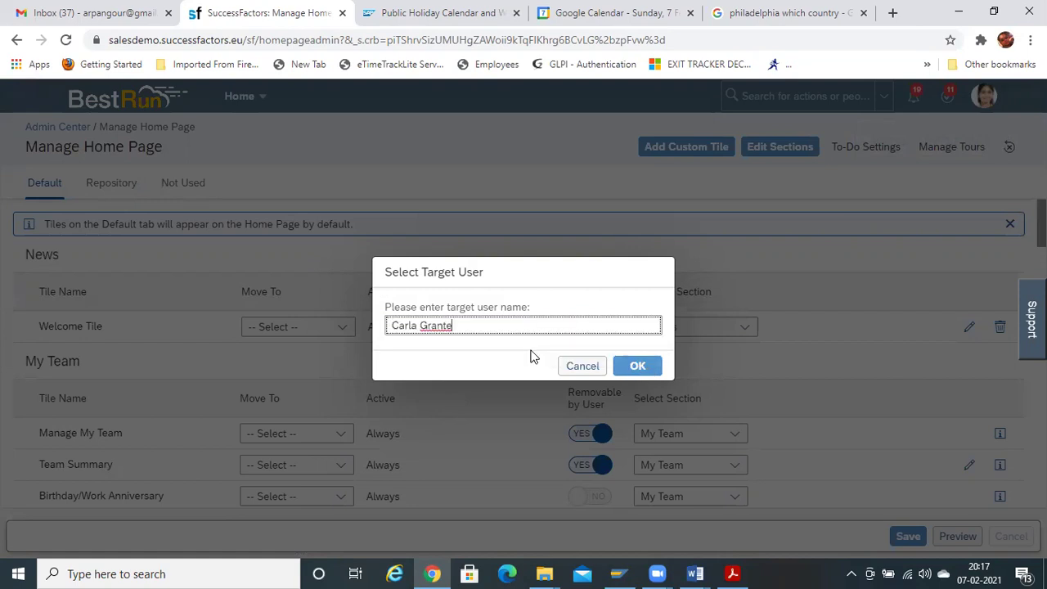
click(634, 373)
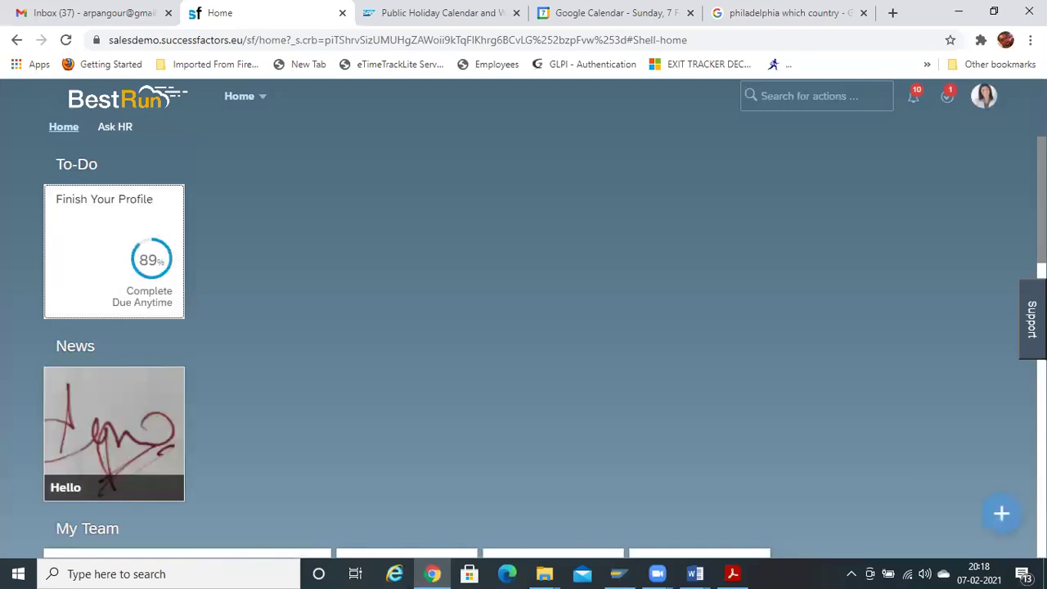
scroll(930, 152, down, 2)
scroll(930, 152, up, 1)
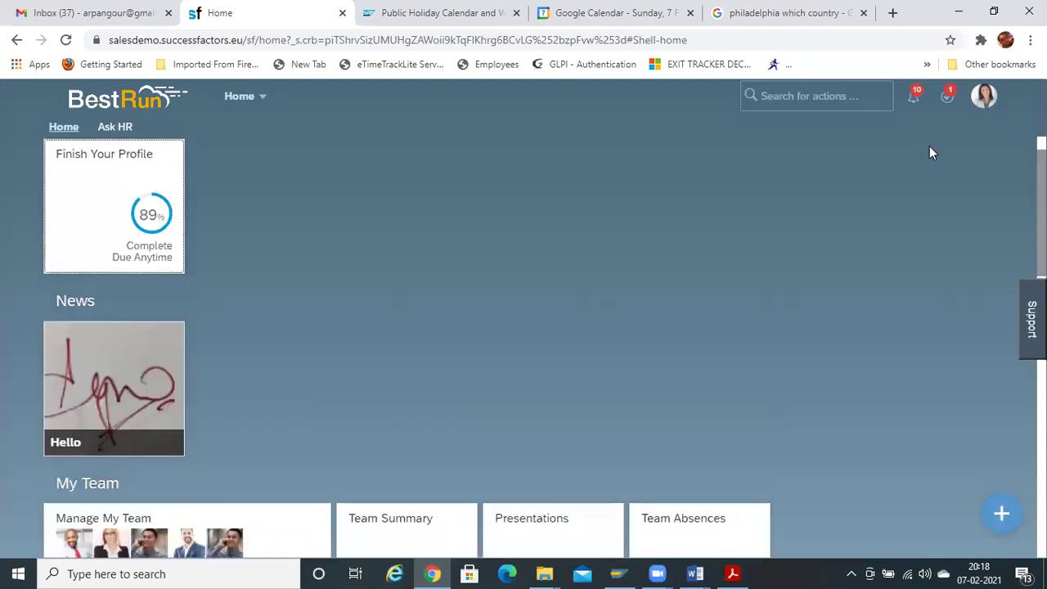
click(90, 397)
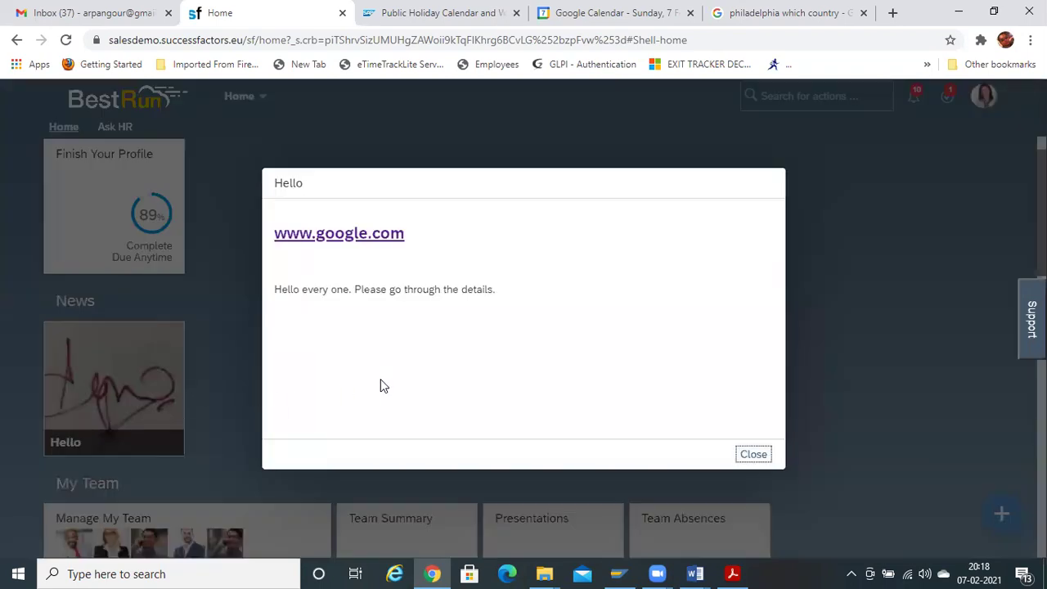
click(317, 240)
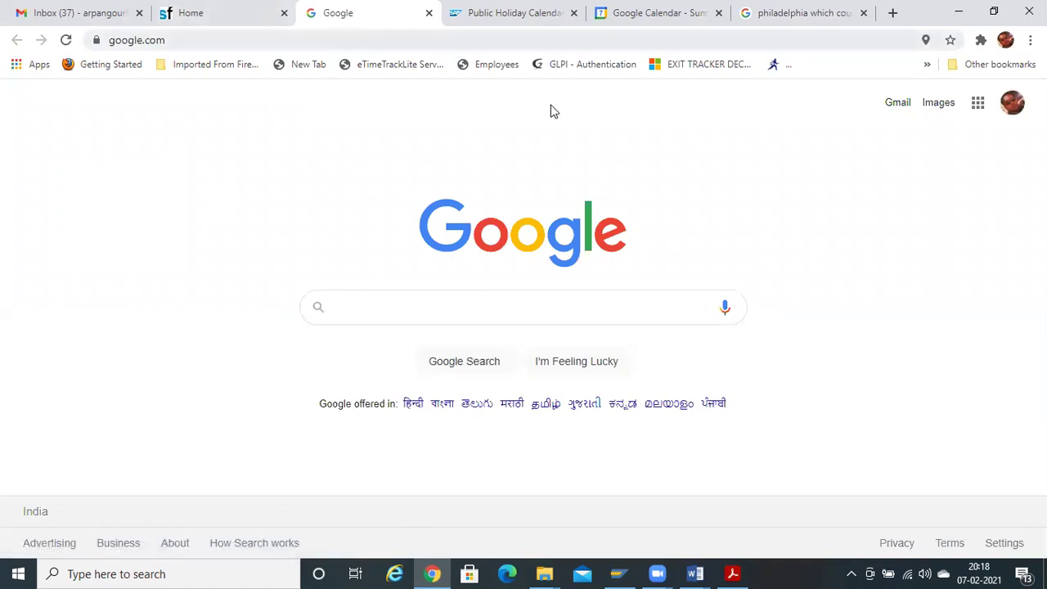
click(429, 13)
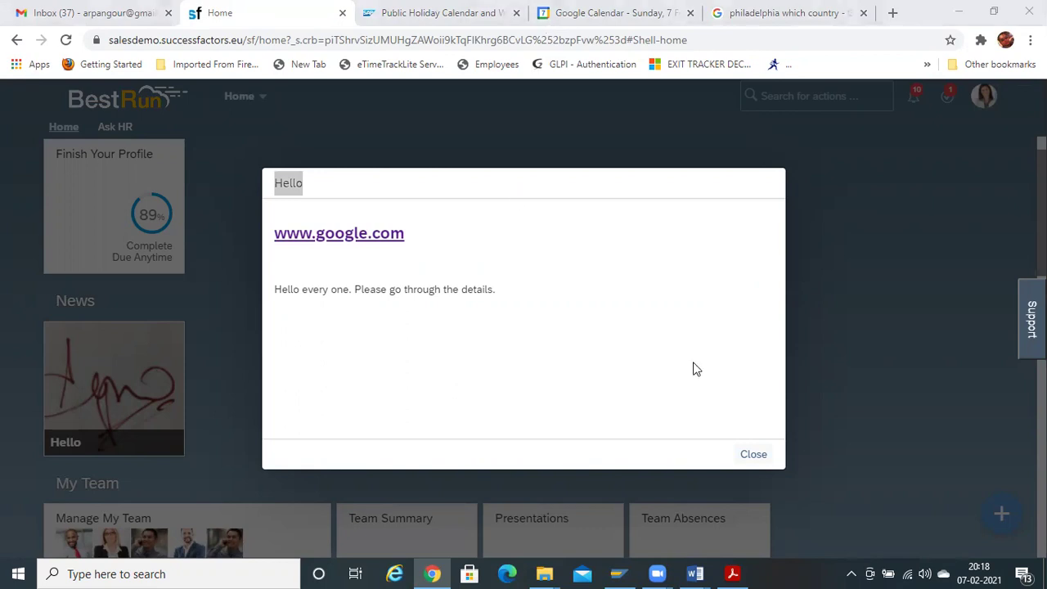
click(753, 459)
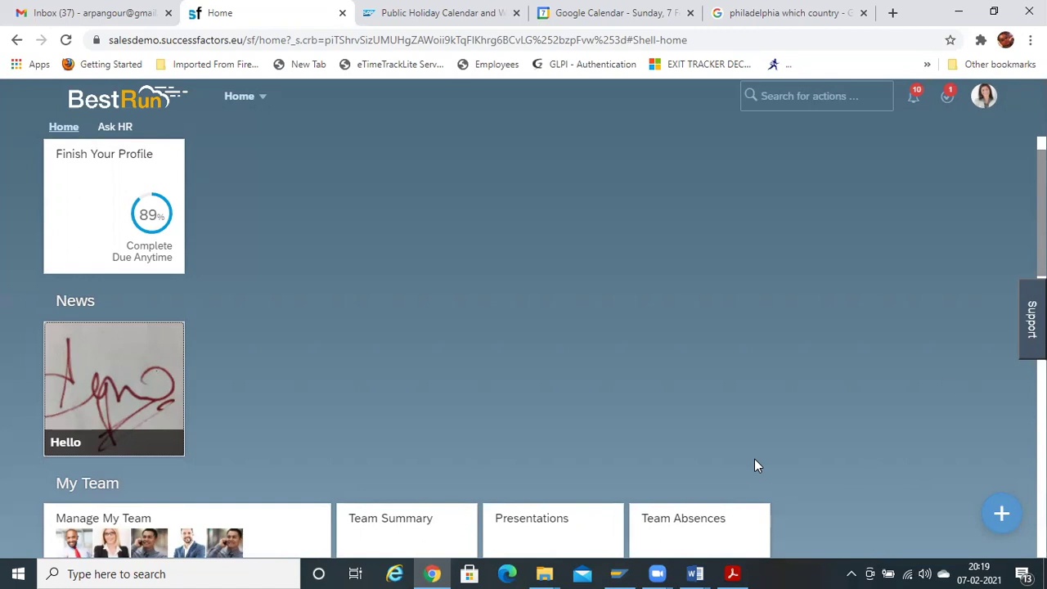
scroll(524, 327, up, 1)
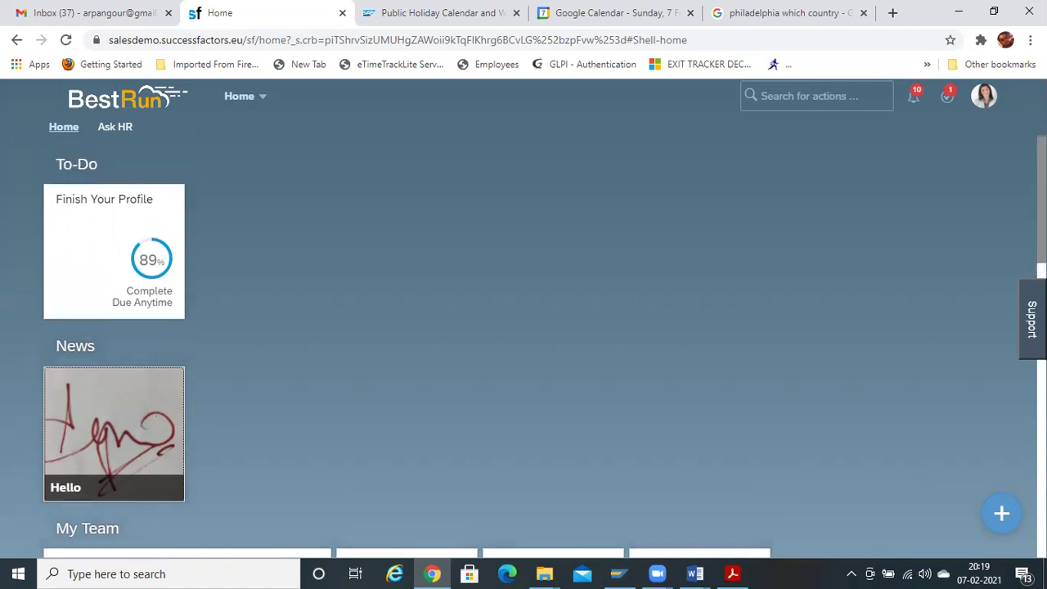
scroll(625, 139, down, 3)
scroll(624, 139, up, 3)
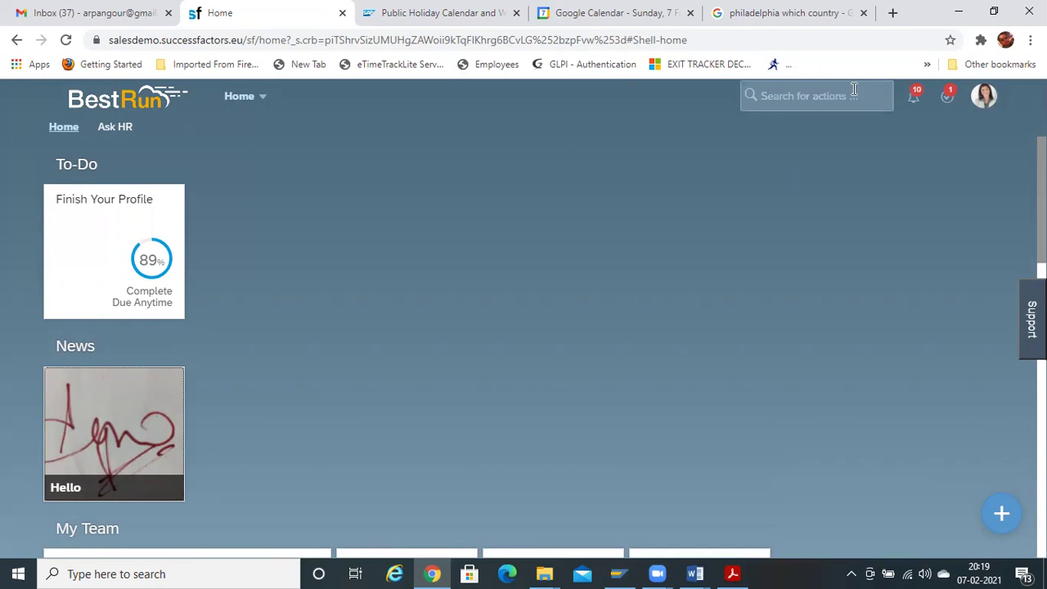
Switch the proxy session to a different employee by searching for the employee's name as the target user
click(986, 96)
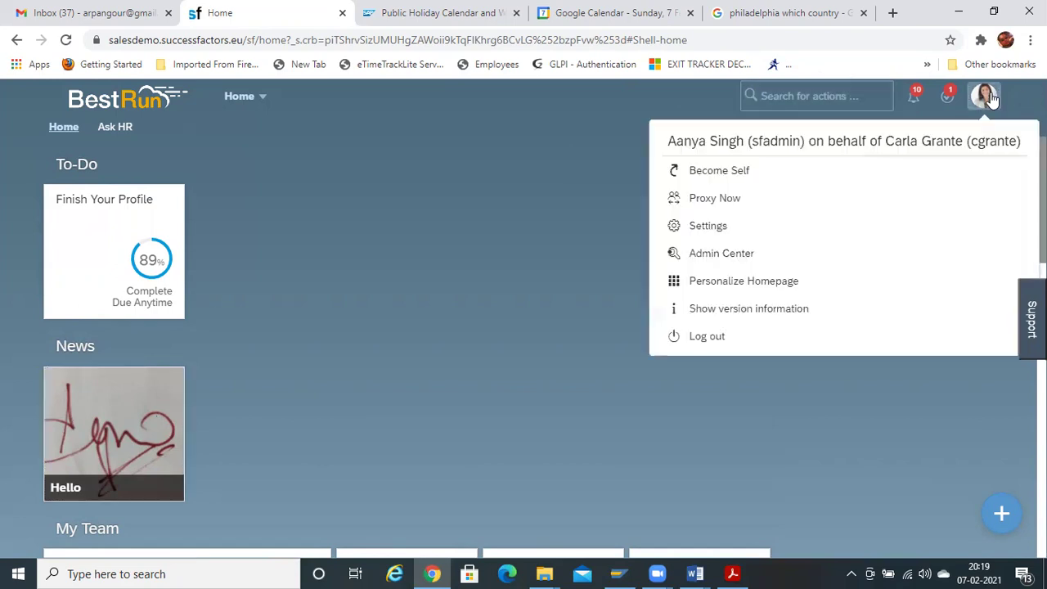
click(531, 259)
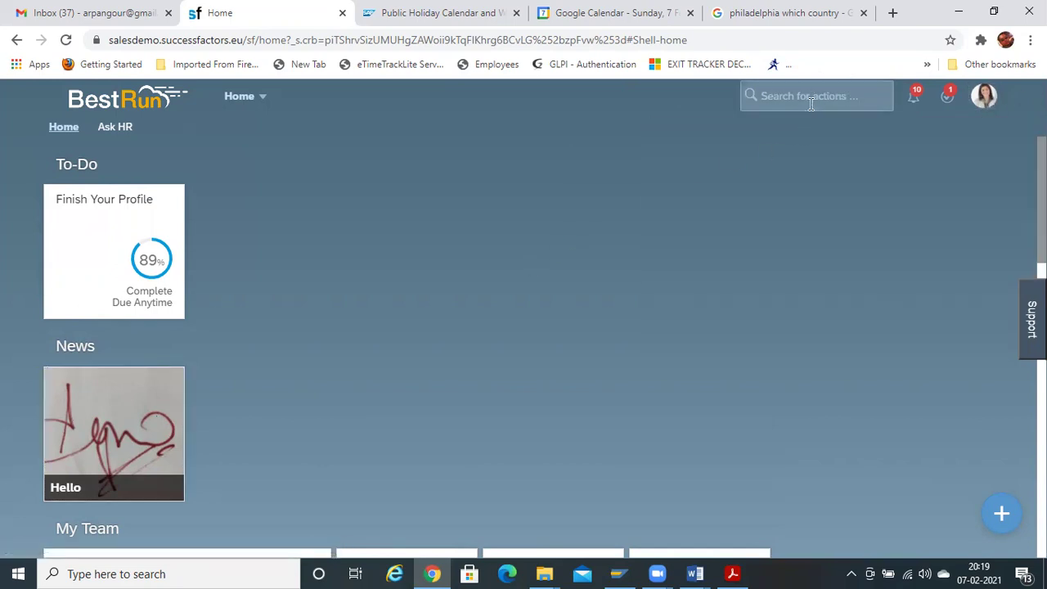
click(979, 96)
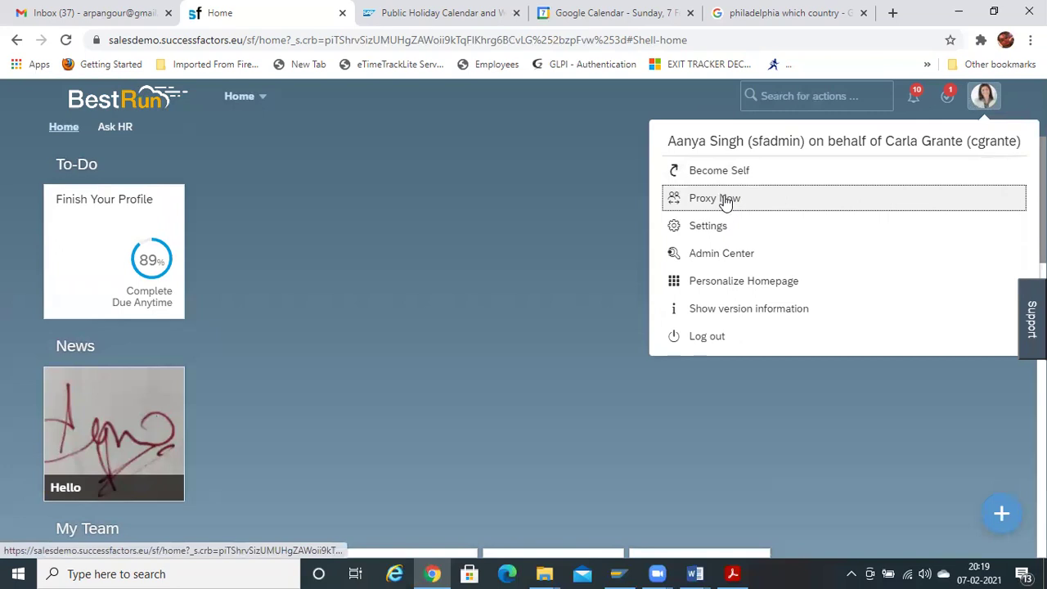
click(722, 210)
text(sus)
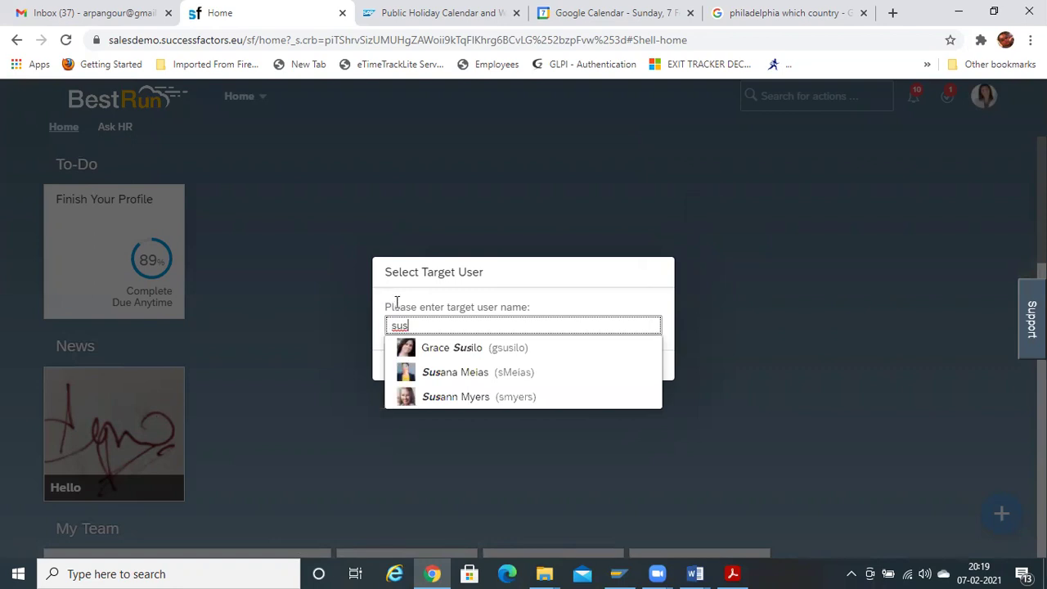
click(436, 378)
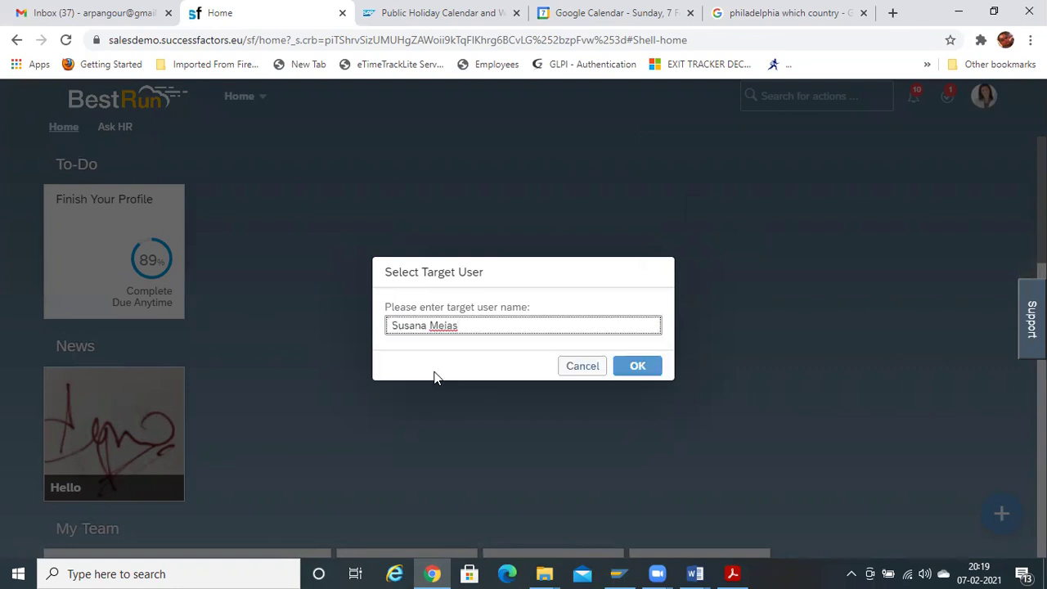
click(628, 373)
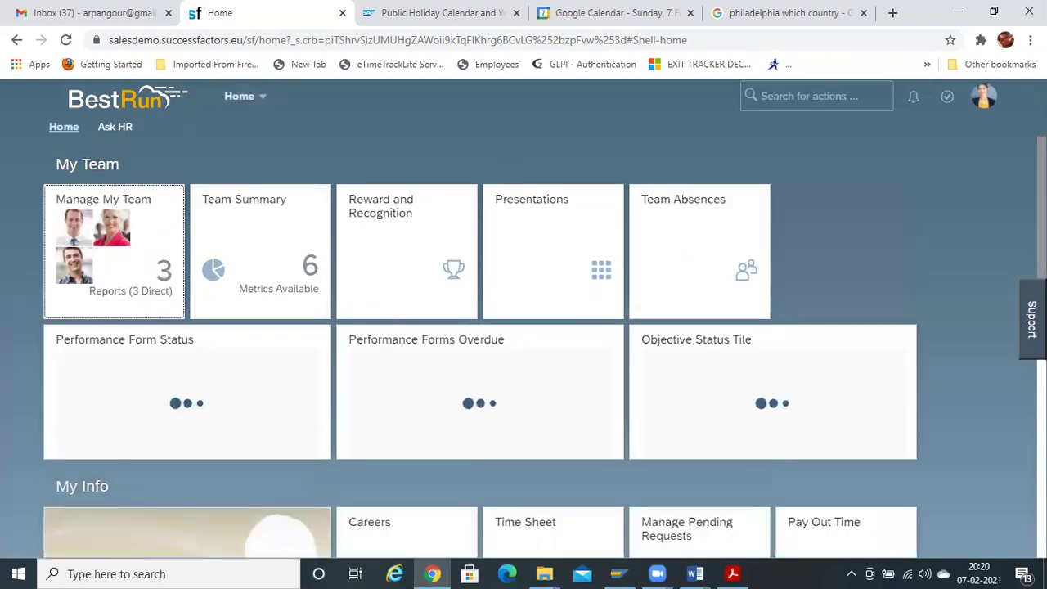
Examine all sections of the proxied employee's home page for the custom News tile
scroll(524, 328, down, 6)
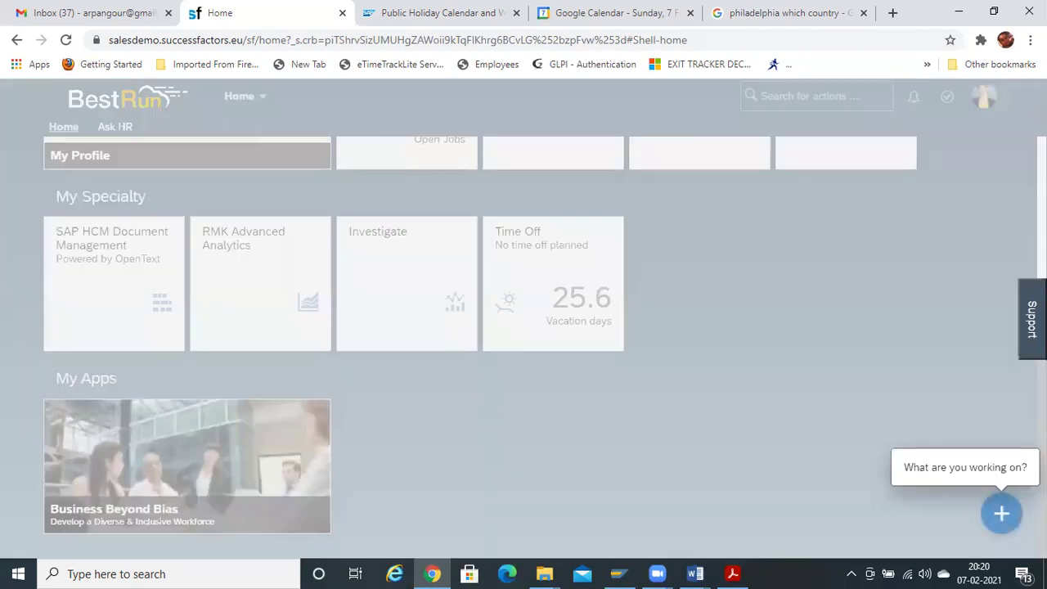
click(938, 268)
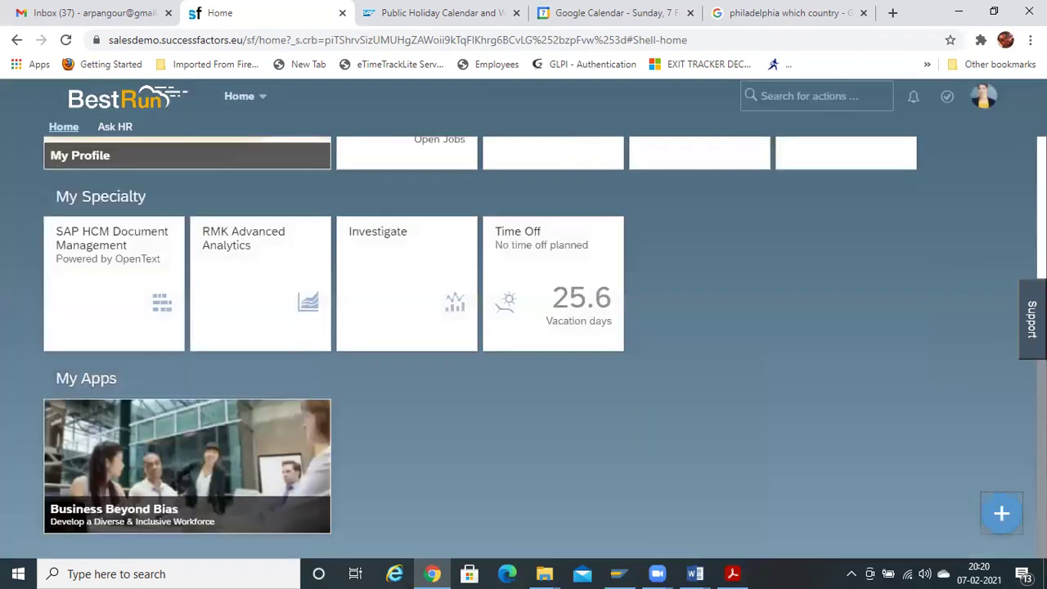
drag(47, 127, 136, 126)
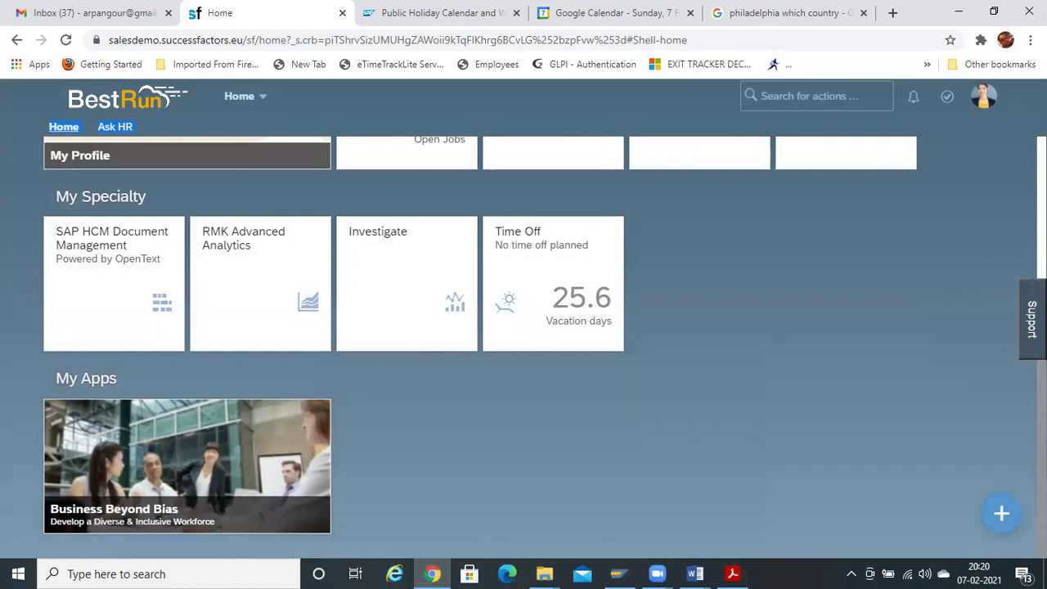
scroll(524, 327, up, 5)
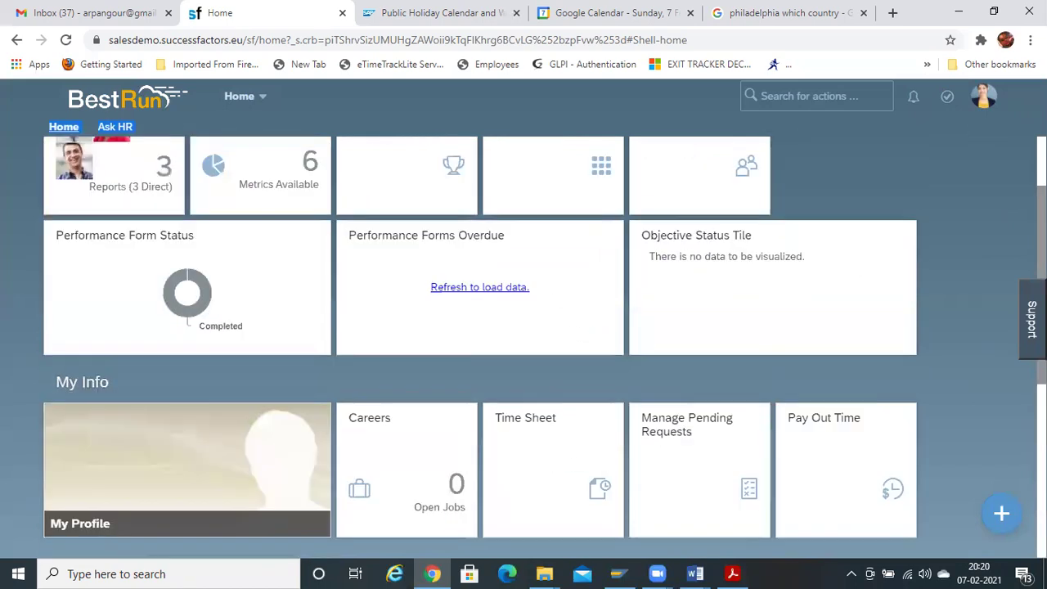
Go to Employee Files to view the proxied employee's profile
click(240, 100)
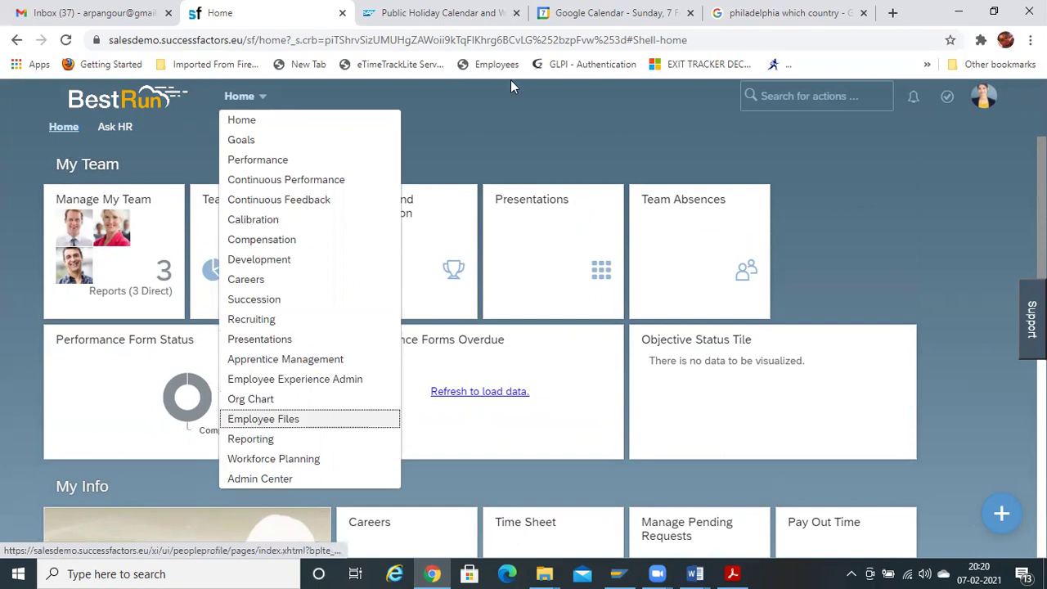
click(502, 122)
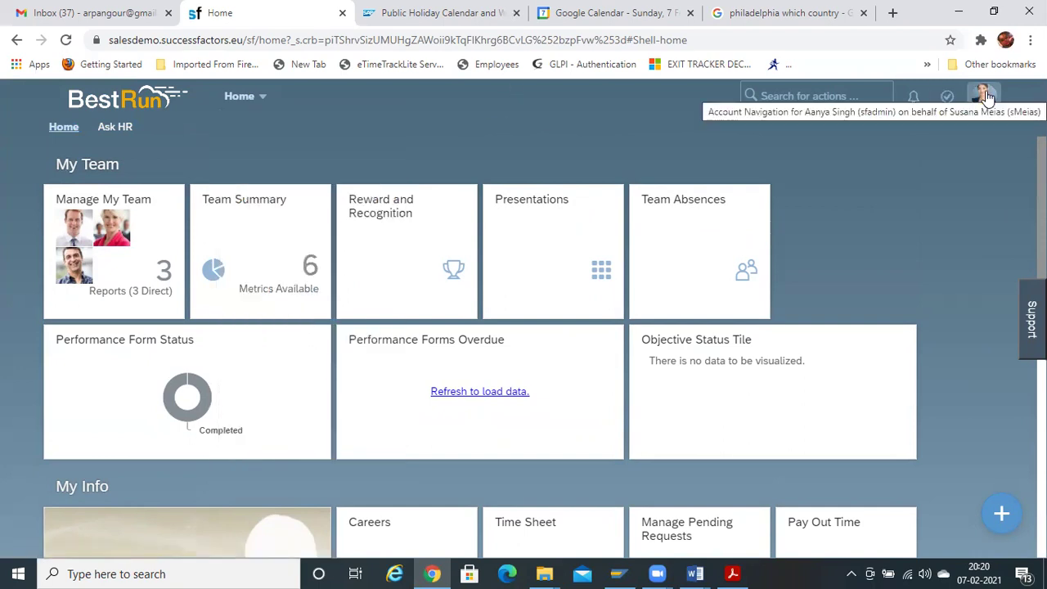
click(259, 97)
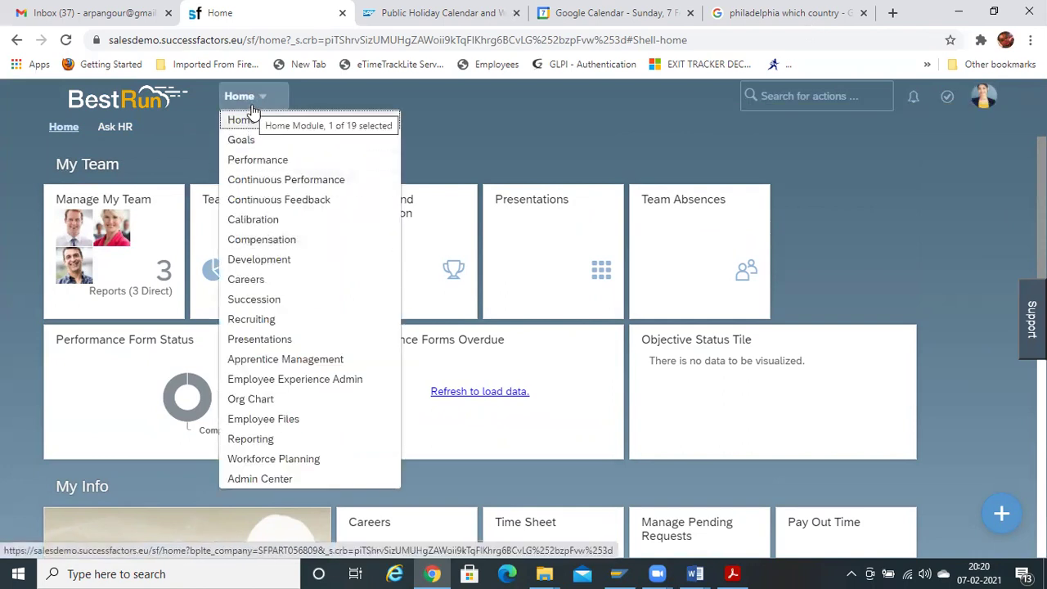
click(254, 426)
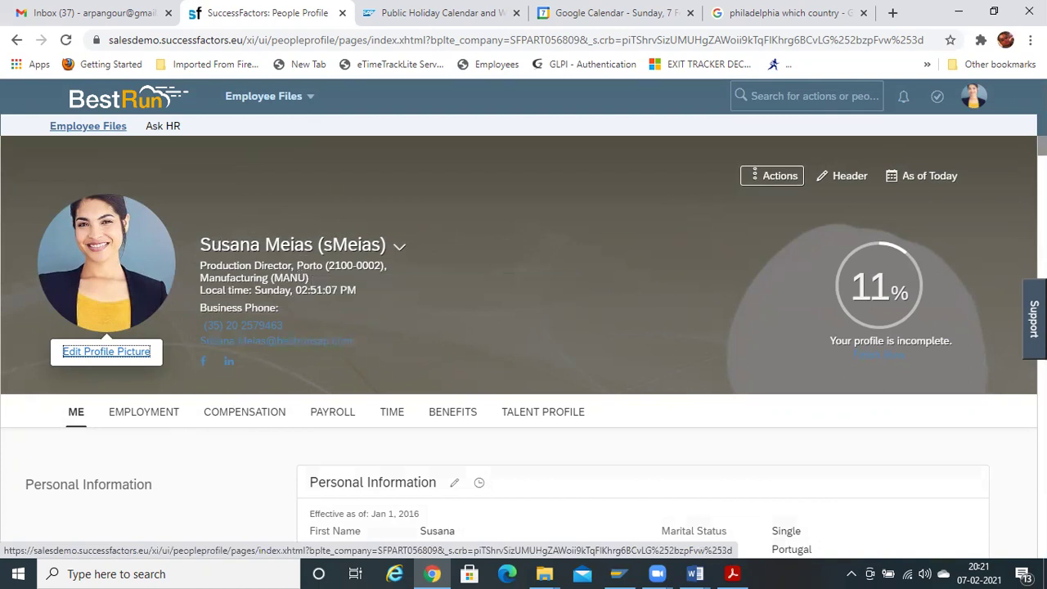
Check the personal and national ID information in the proxied employee's profile for the employee's country
scroll(524, 344, down, 5)
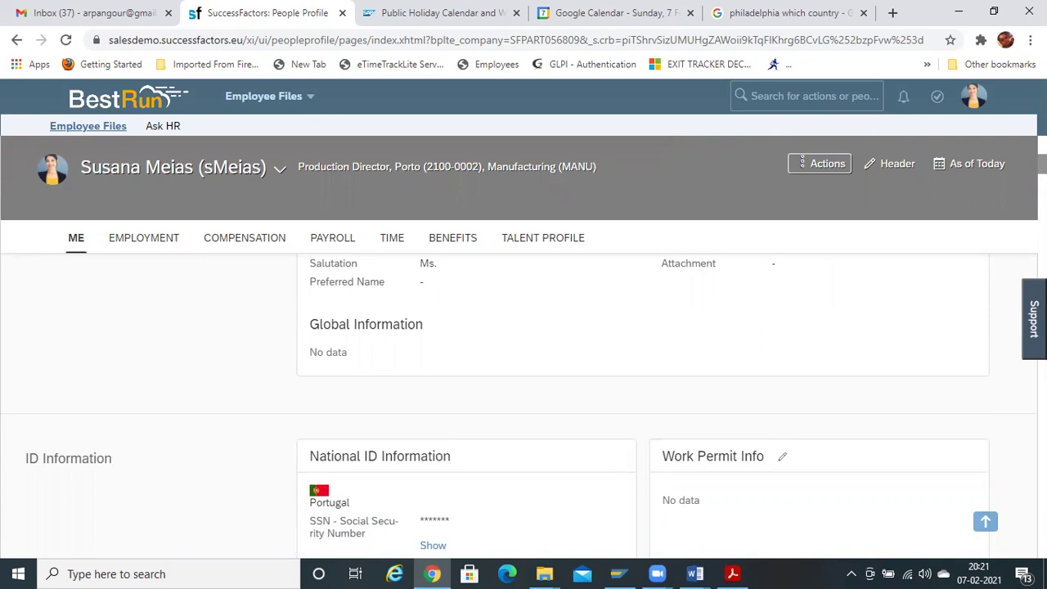
drag(1042, 163, 1043, 144)
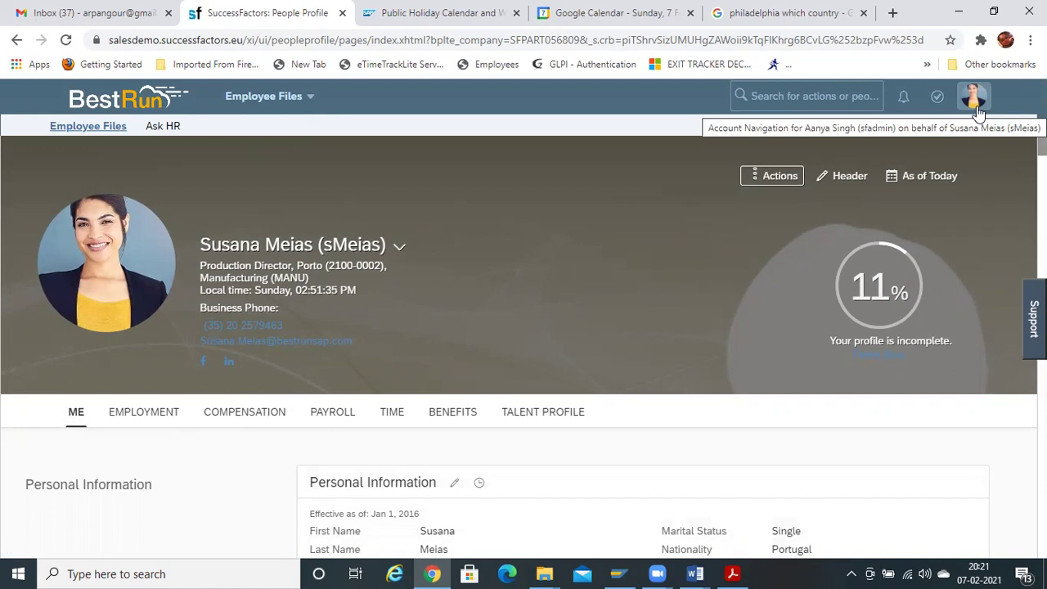
Try searching for "manage home" as the proxied employee, and end the proxy session to return to the admin account
click(771, 96)
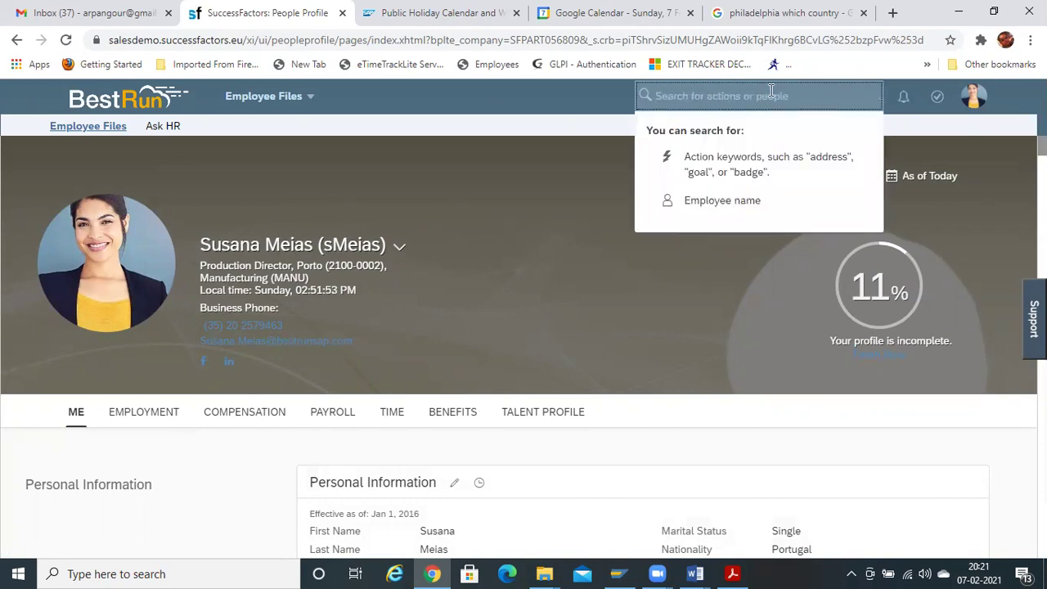
text(manage home)
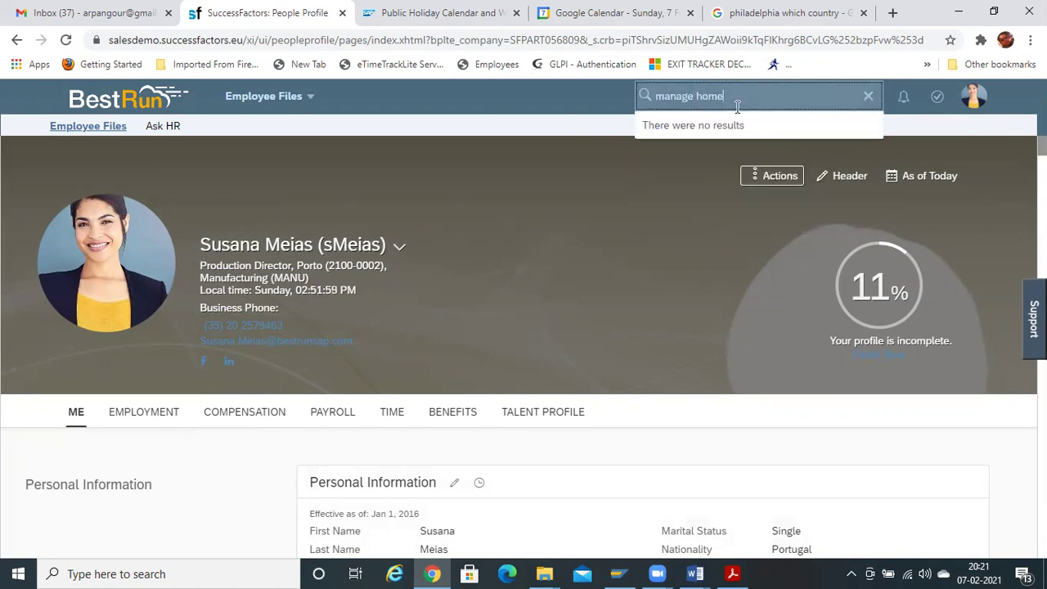
click(968, 96)
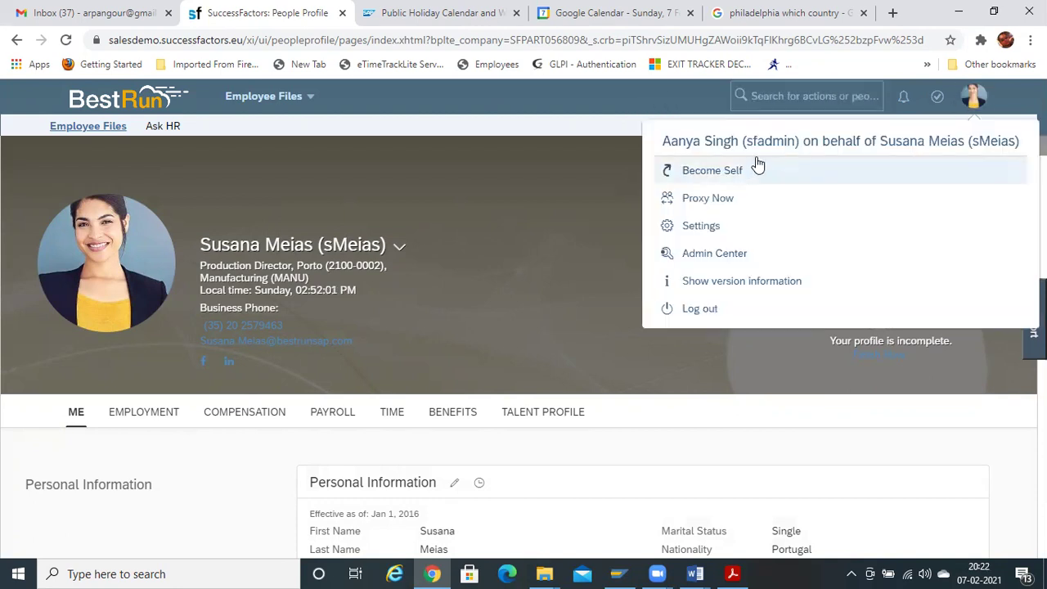
click(724, 169)
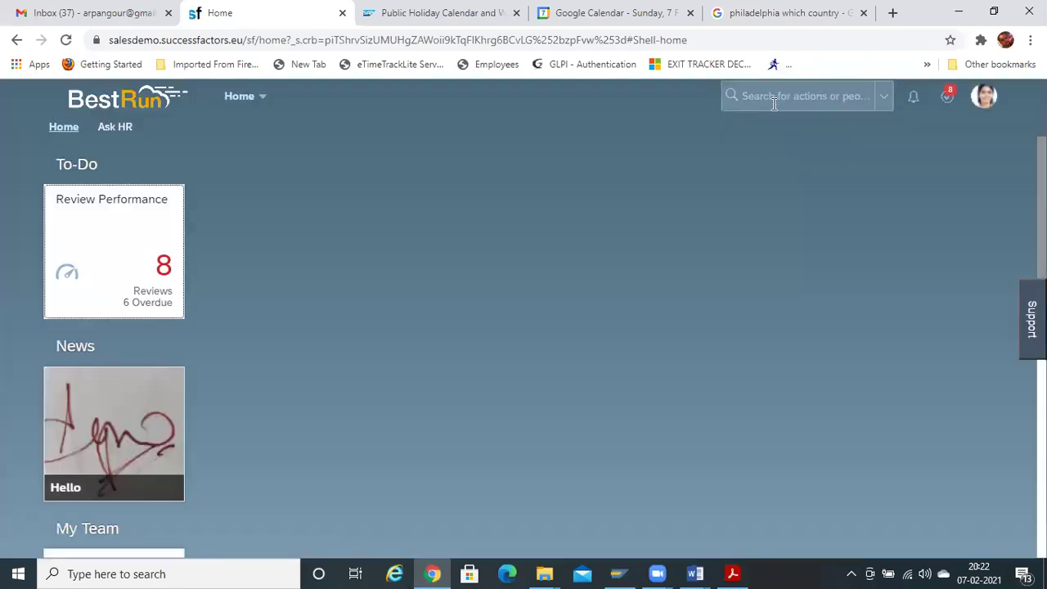
Find the Manage Home Page action through the search and open it
click(774, 103)
text(manage home pa)
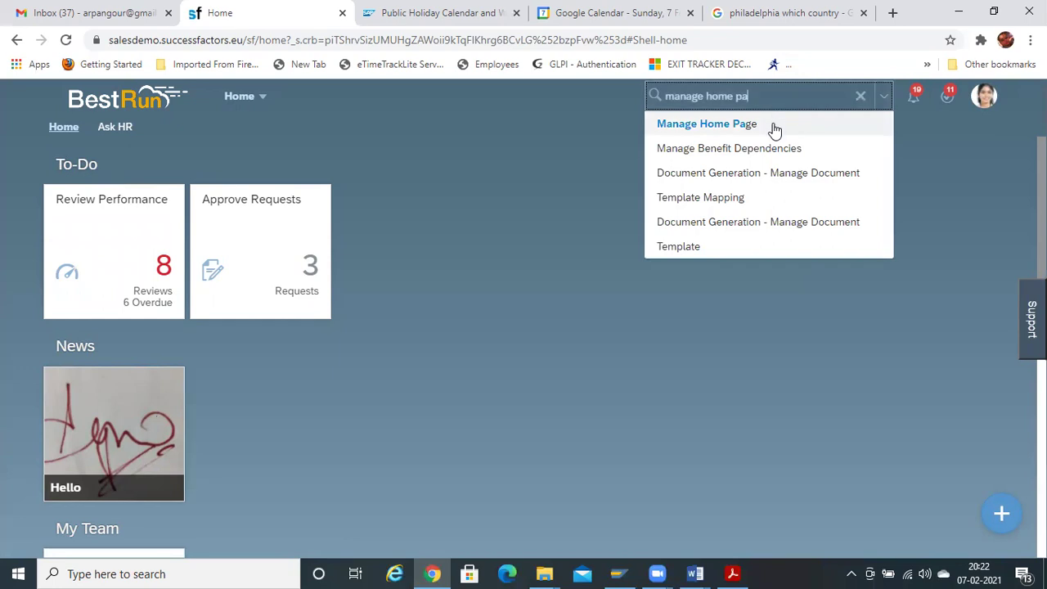
click(773, 126)
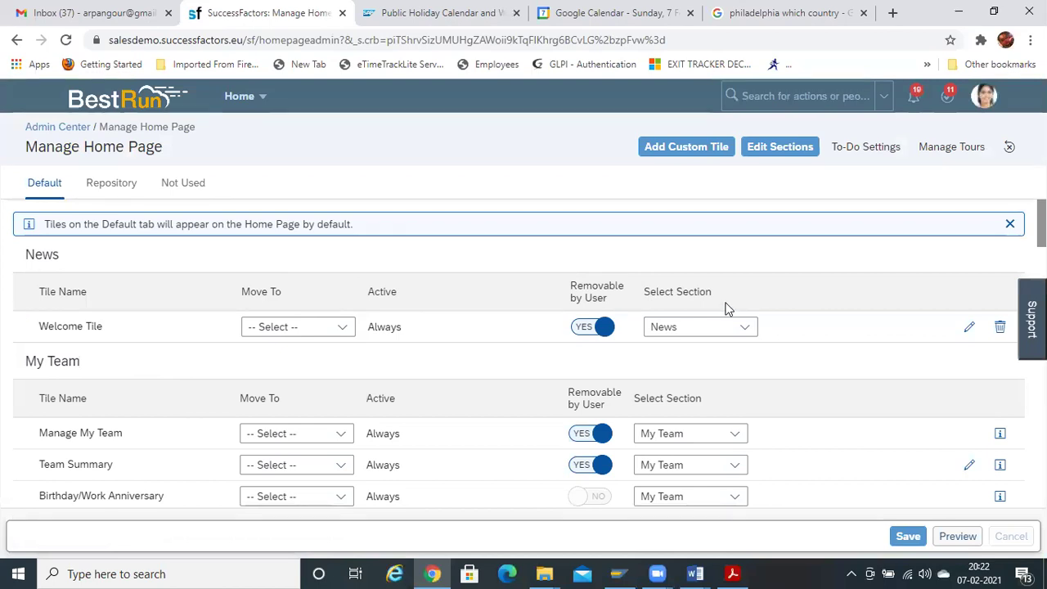
Replace the Welcome Tile's USA Employees user group with All Employees, and save the tile and the home page changes
click(970, 329)
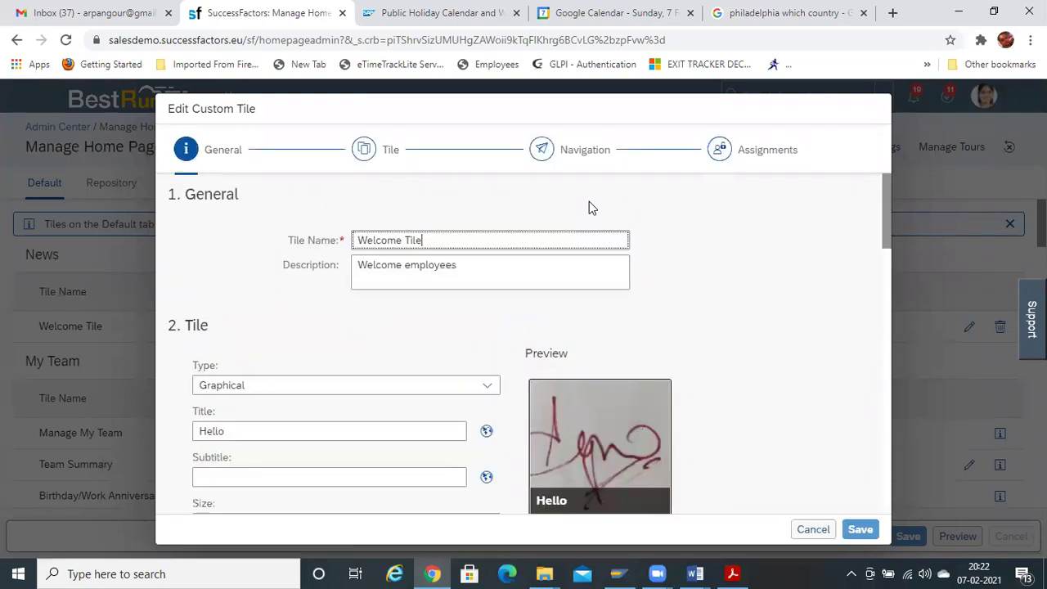
drag(886, 213, 877, 457)
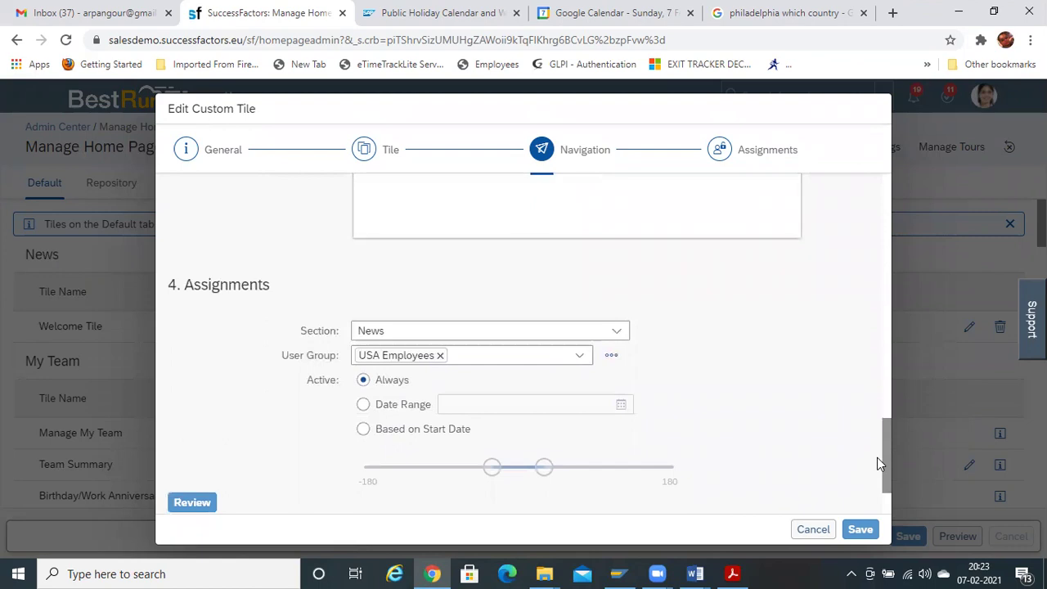
click(440, 357)
click(582, 356)
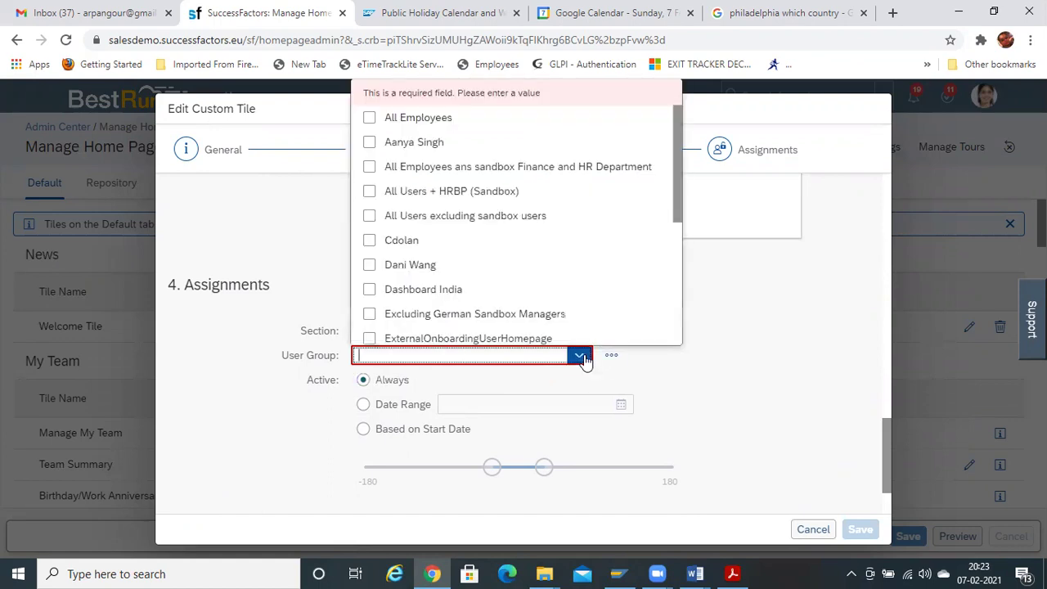
click(370, 119)
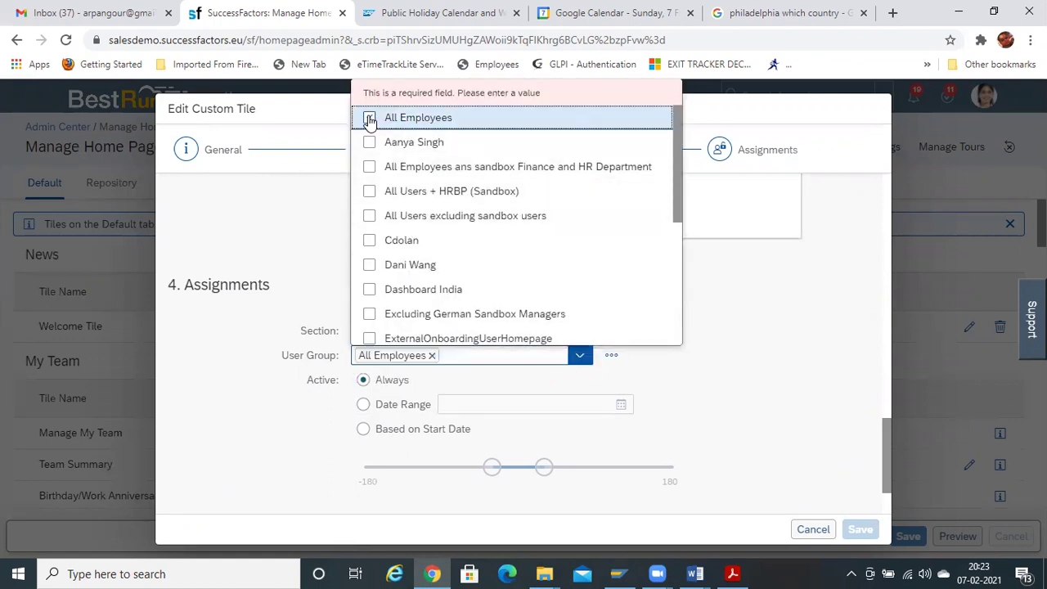
click(794, 381)
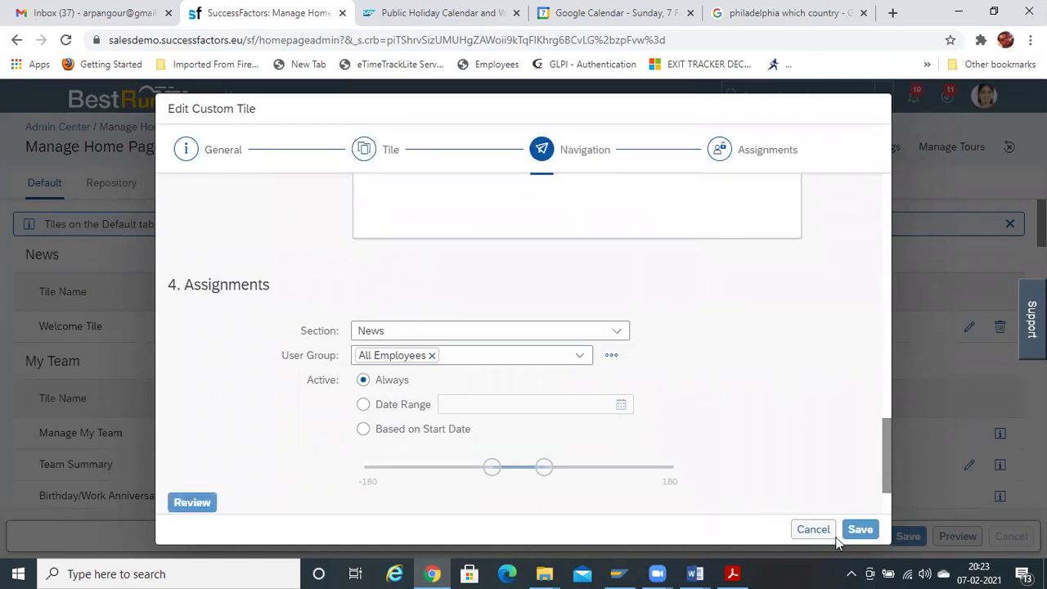
click(869, 533)
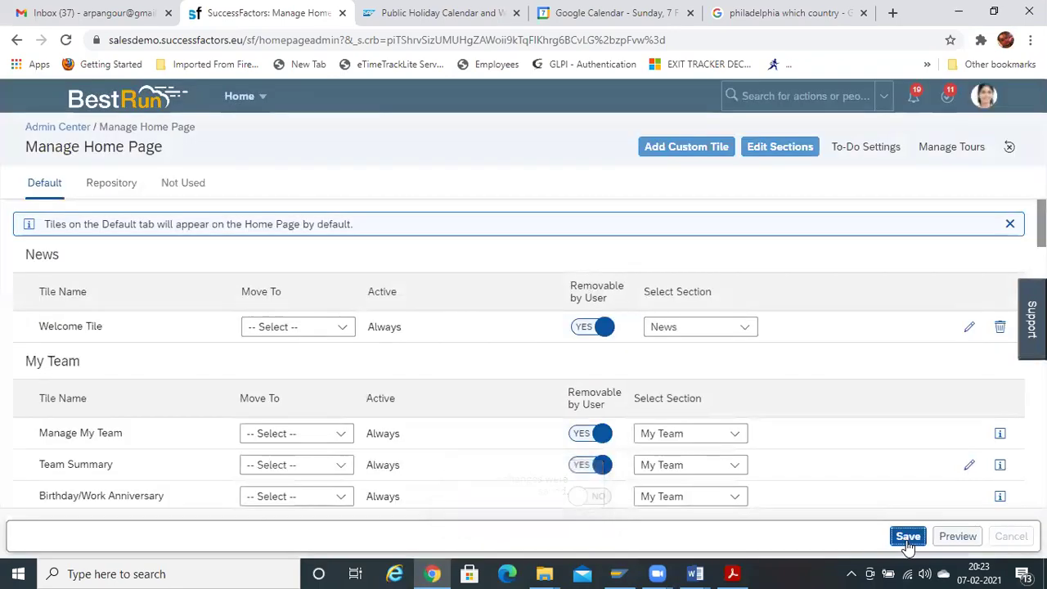
click(907, 540)
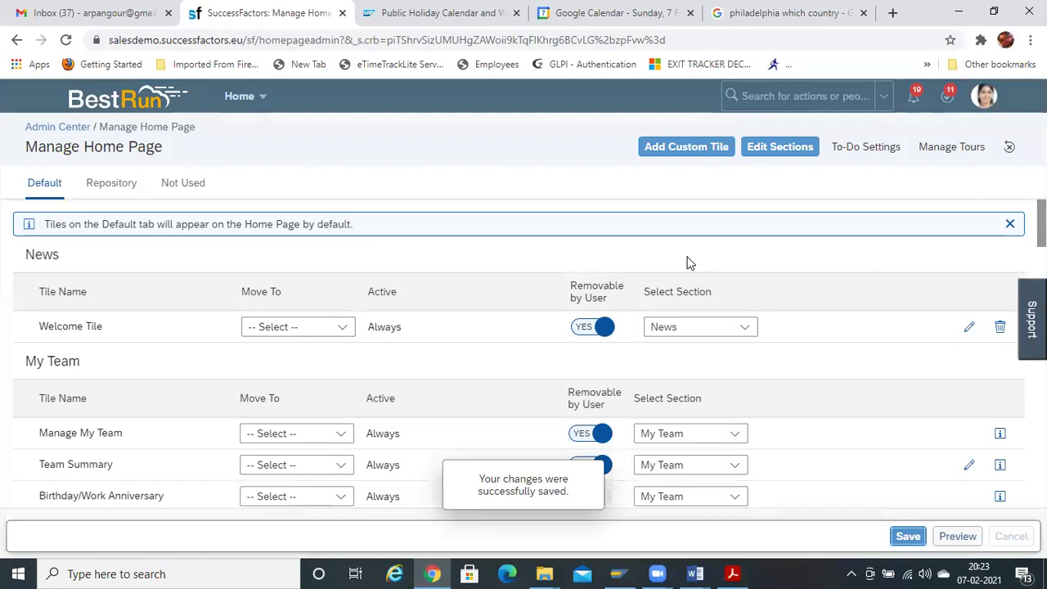
Start a proxy session as the previously proxied employee by searching for the name as the target user
click(986, 96)
click(917, 181)
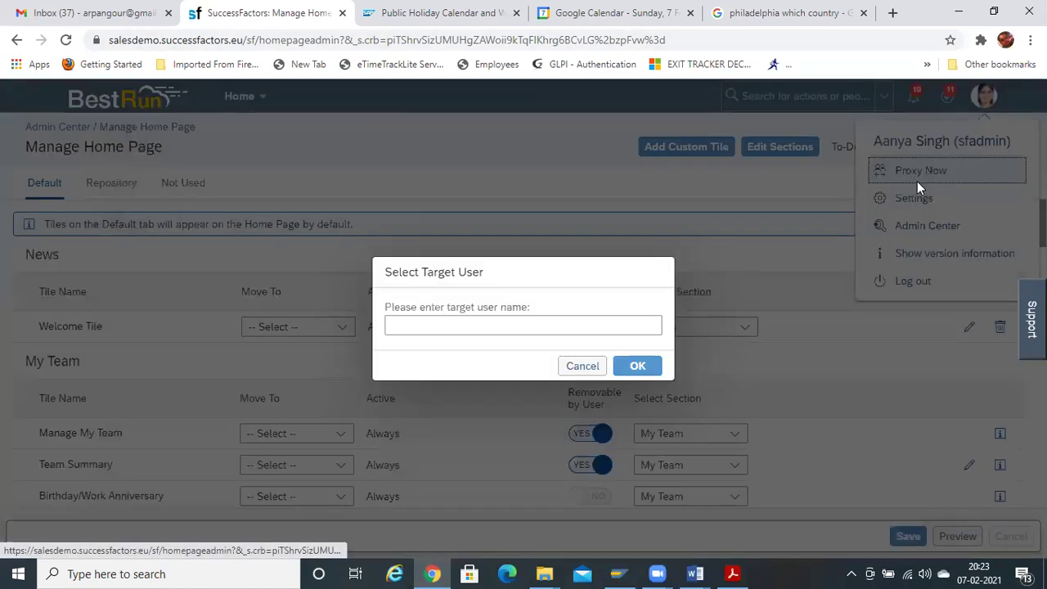
click(480, 321)
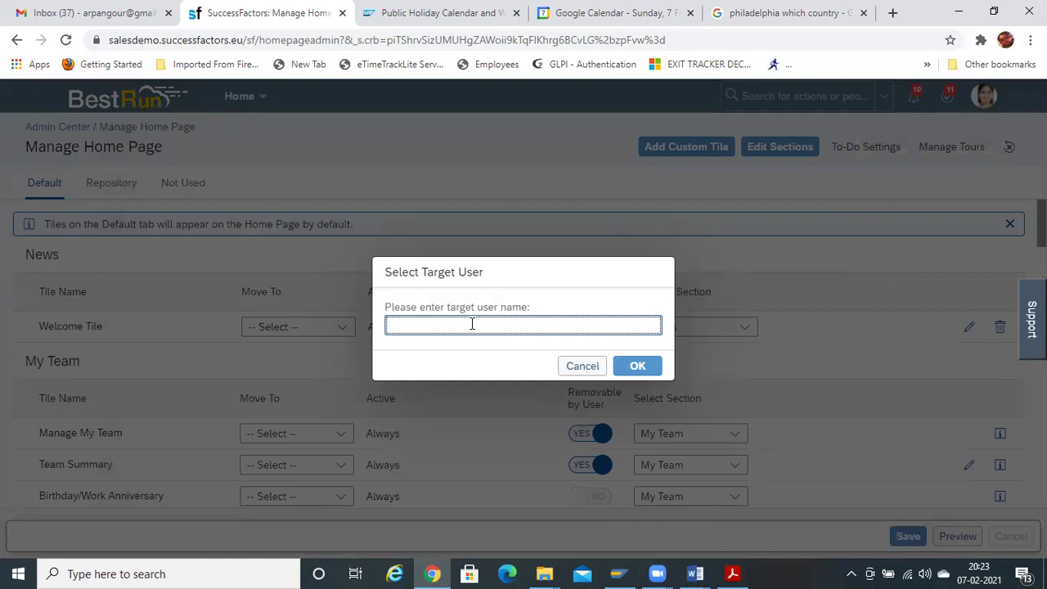
text(sus)
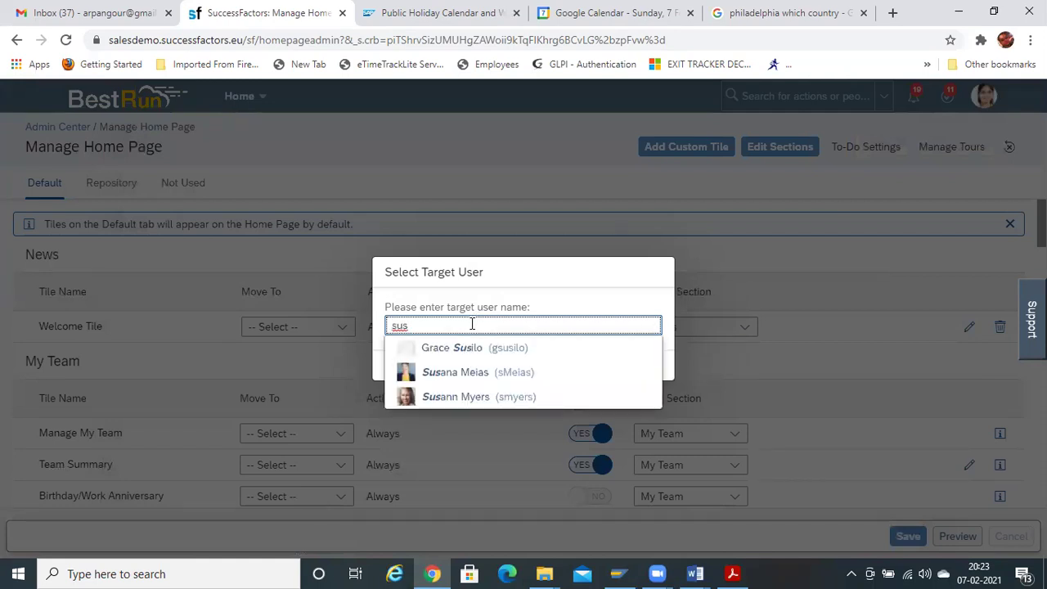
click(465, 374)
click(646, 365)
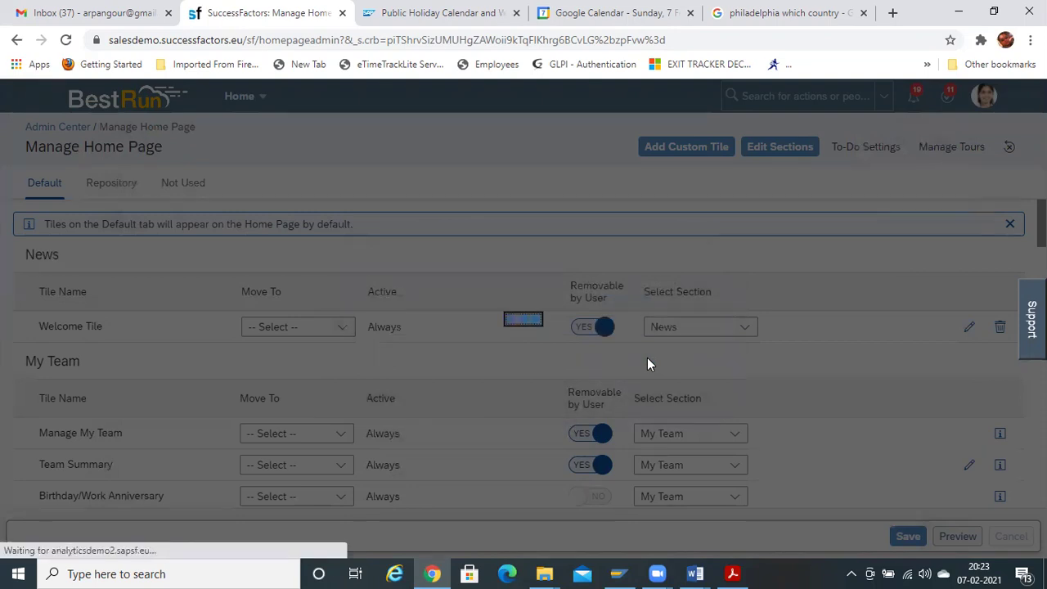
Check the Hello tile in the employee's News section by viewing its message and closing it
scroll(647, 357, down, 1)
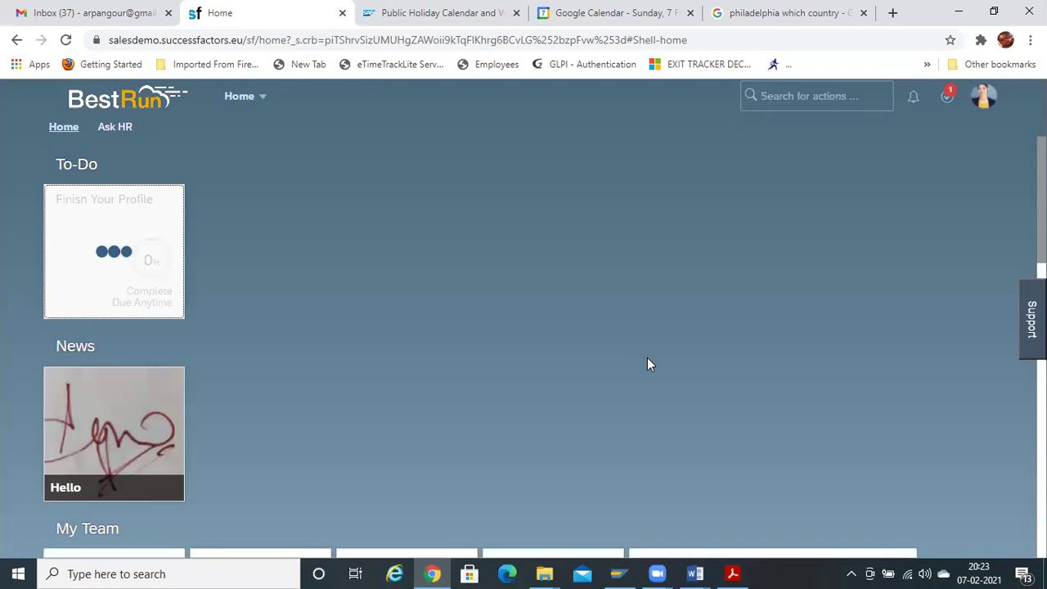
click(120, 451)
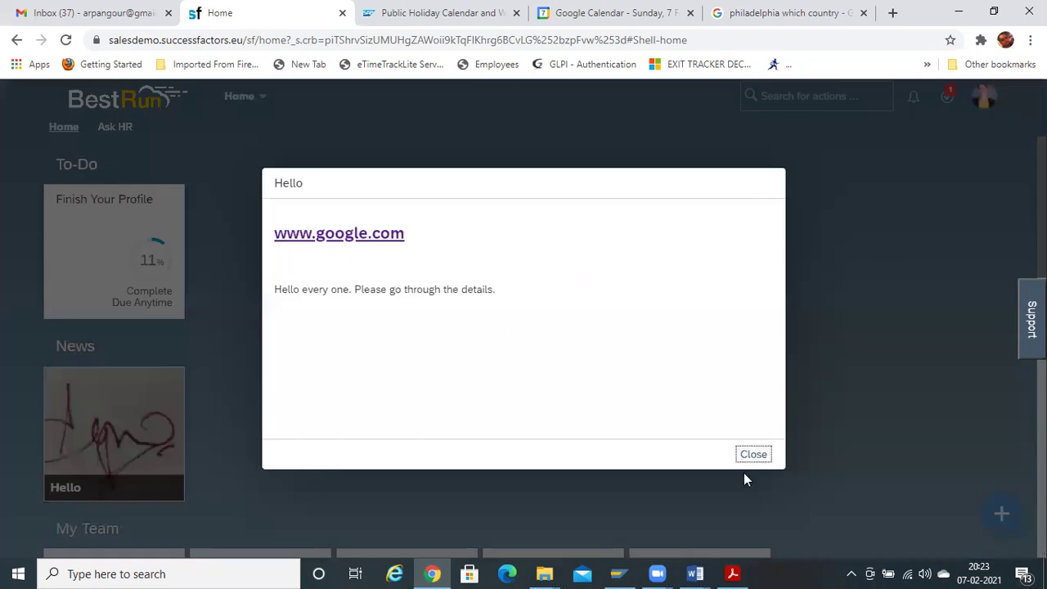
click(751, 454)
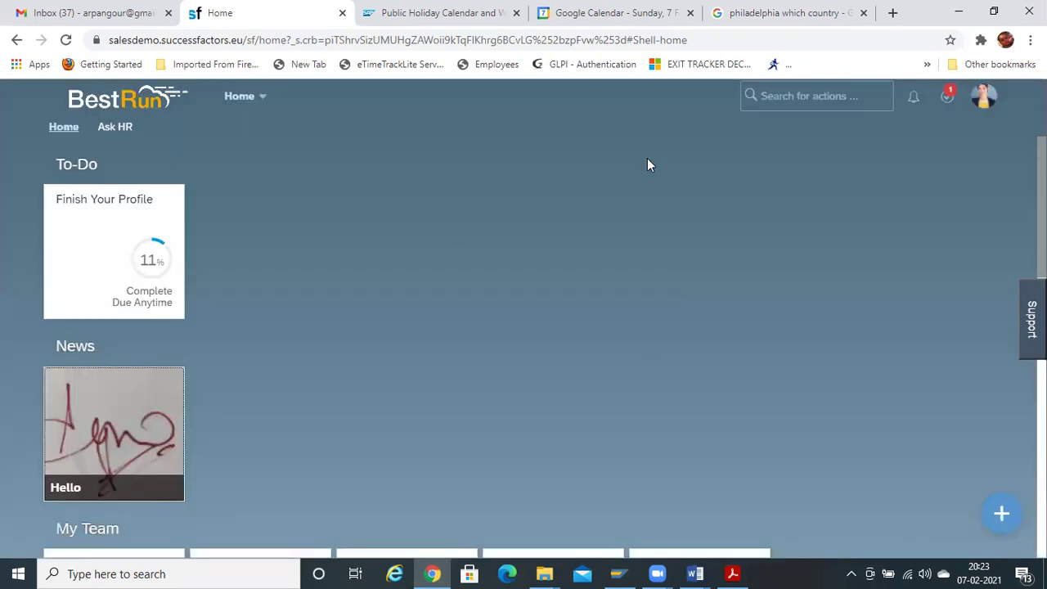
End the proxy session and go back to Manage Home Page by searching for "manage home"
click(984, 96)
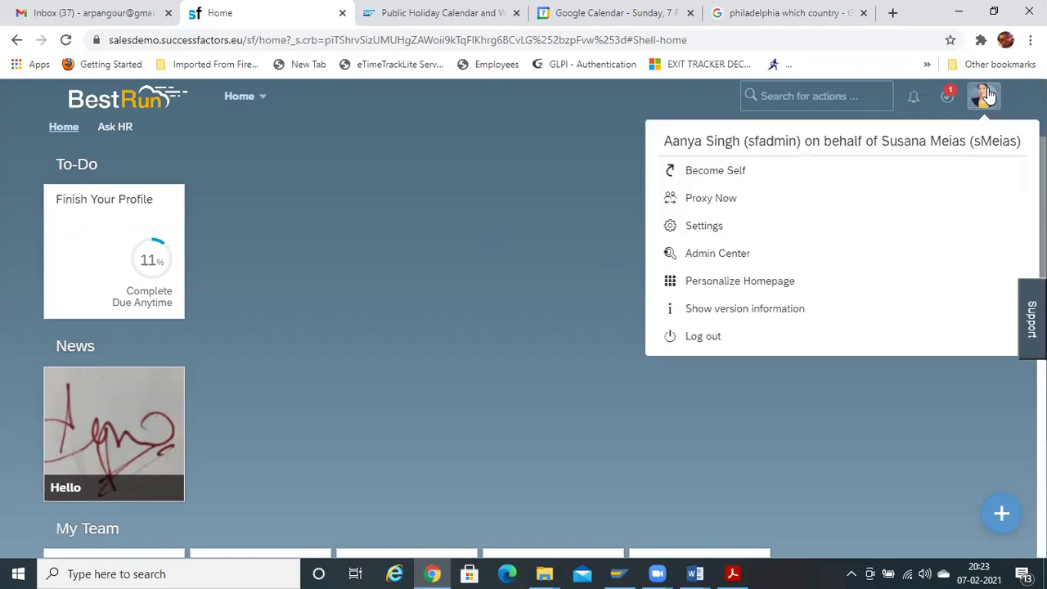
click(731, 182)
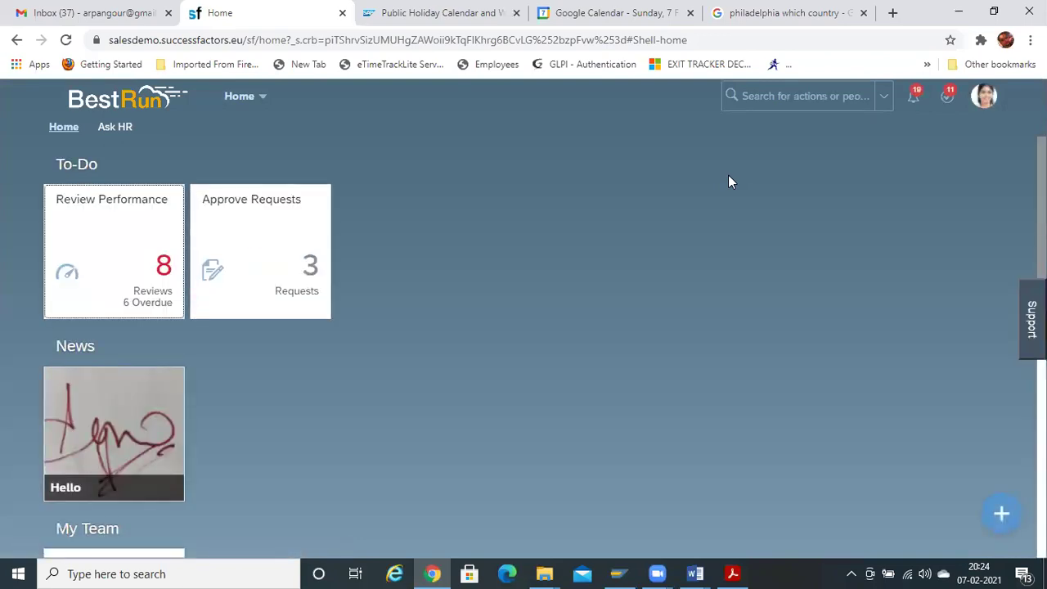
click(797, 95)
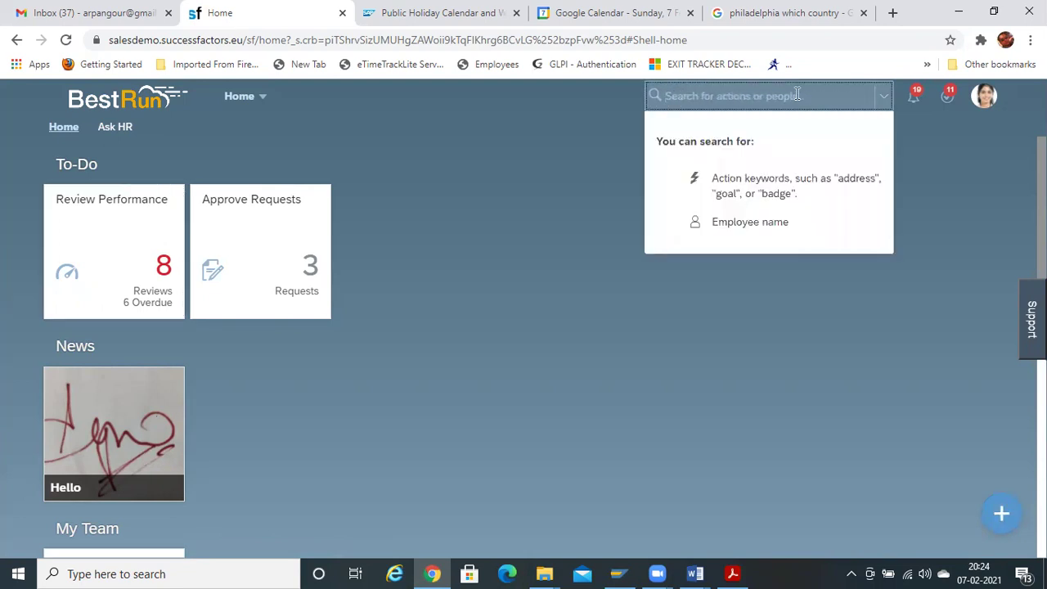
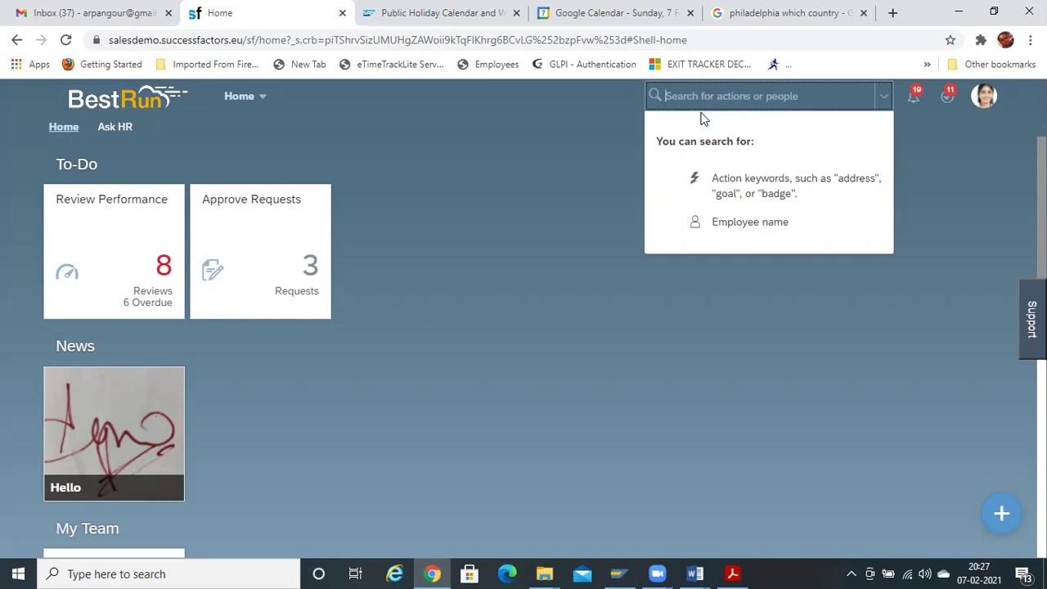
text(manage )
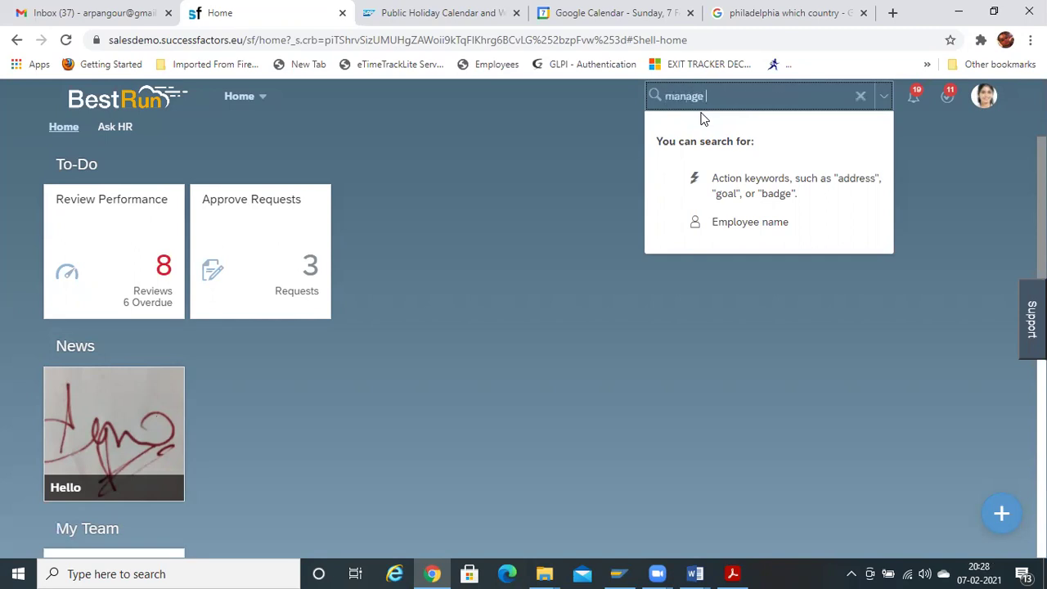
text(home)
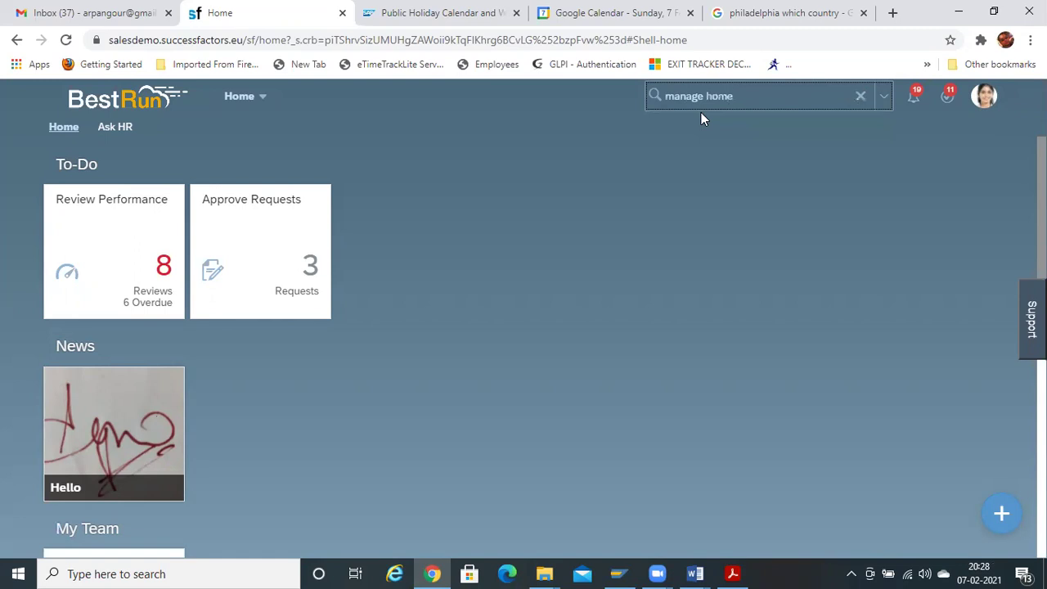
click(702, 122)
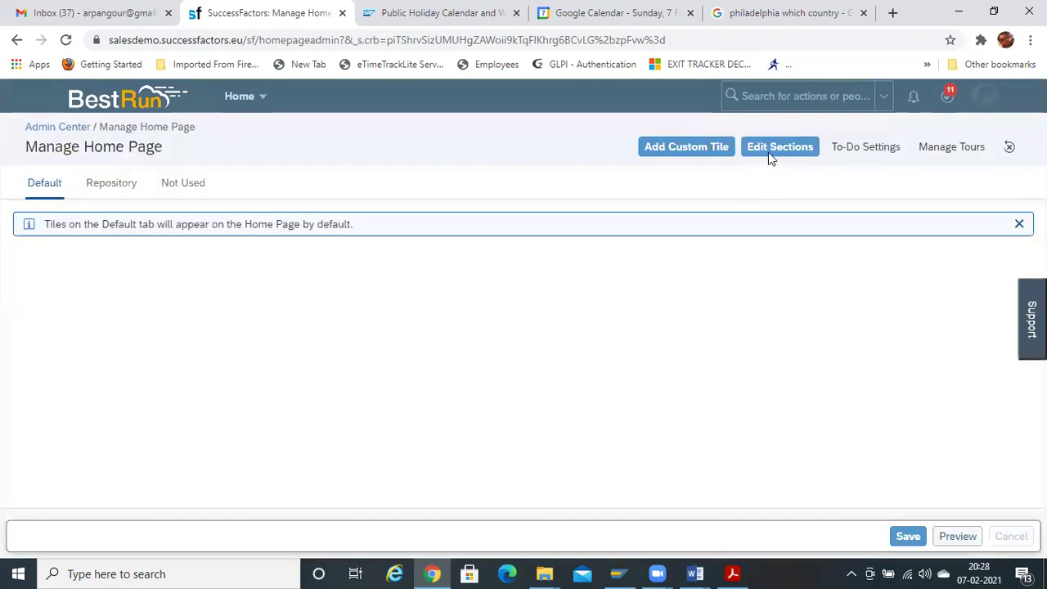
Open the home page section editor and review the section names from To-Do and News through My Apps and Onboarding
click(775, 155)
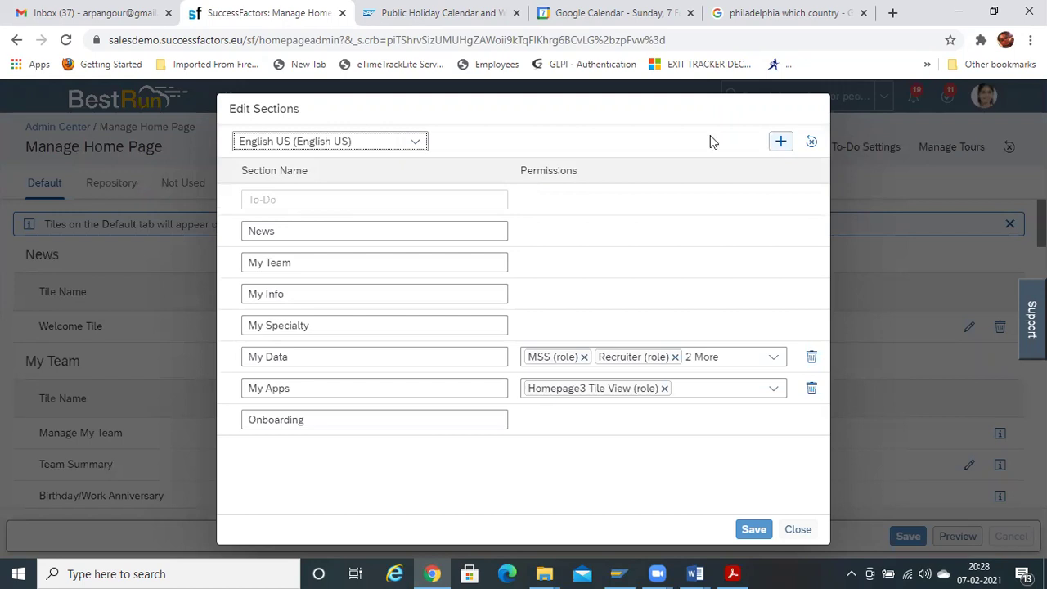
click(270, 232)
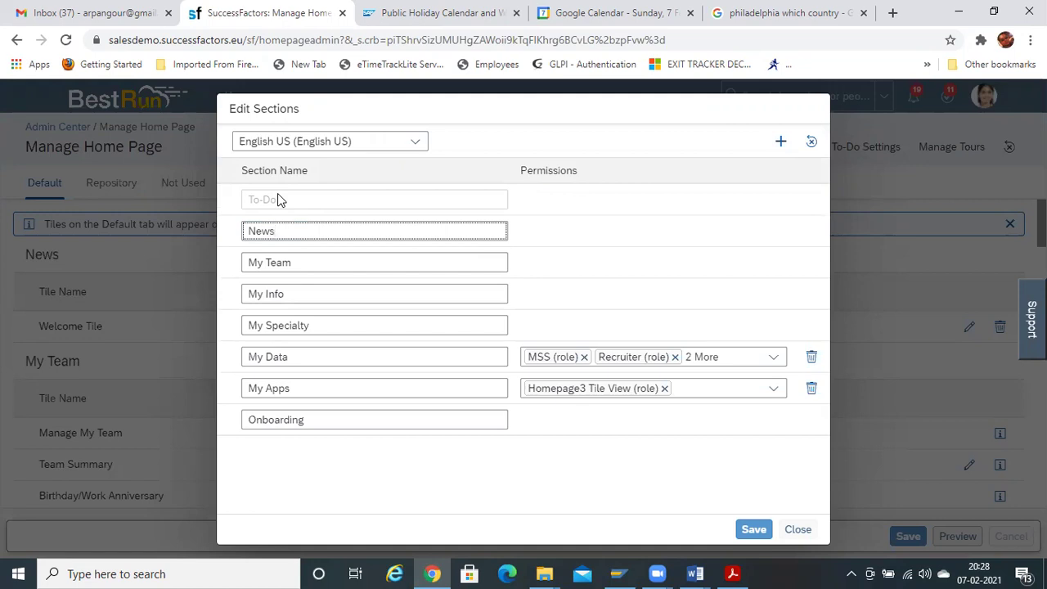
click(279, 200)
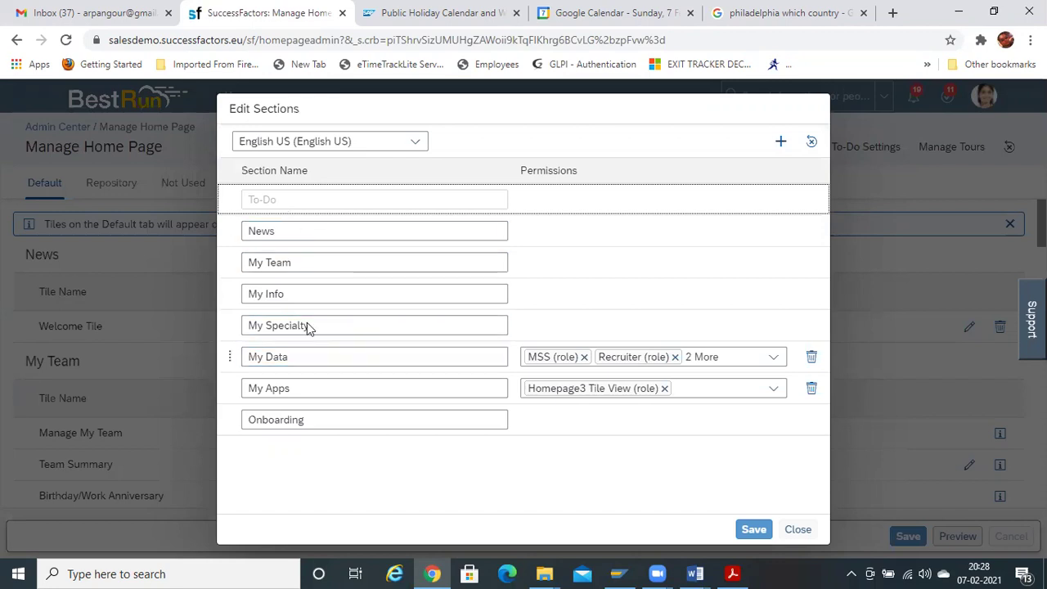
click(286, 231)
drag(268, 232, 229, 228)
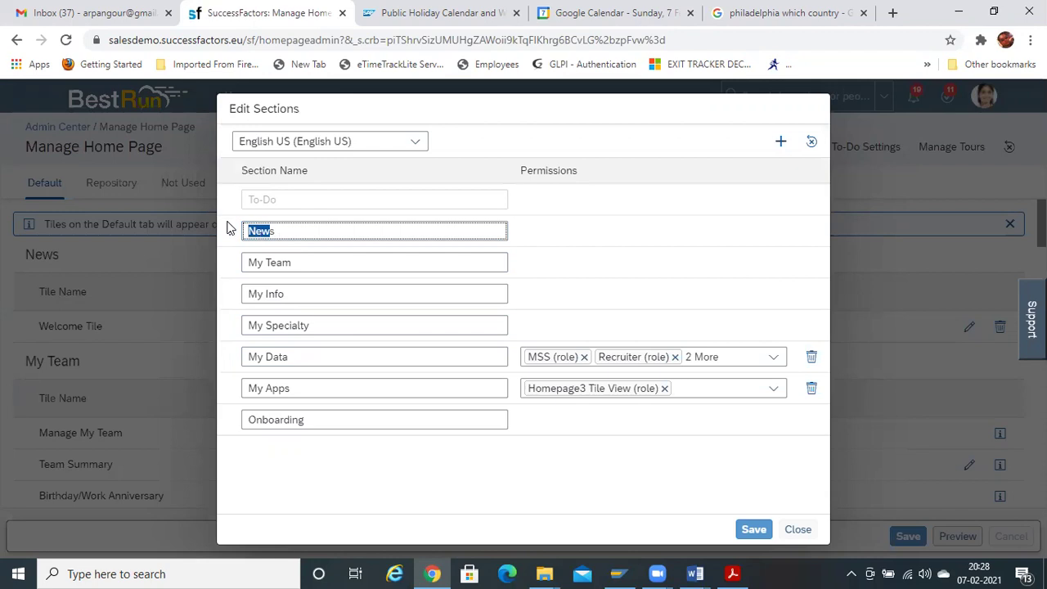
click(298, 323)
triple_click(297, 324)
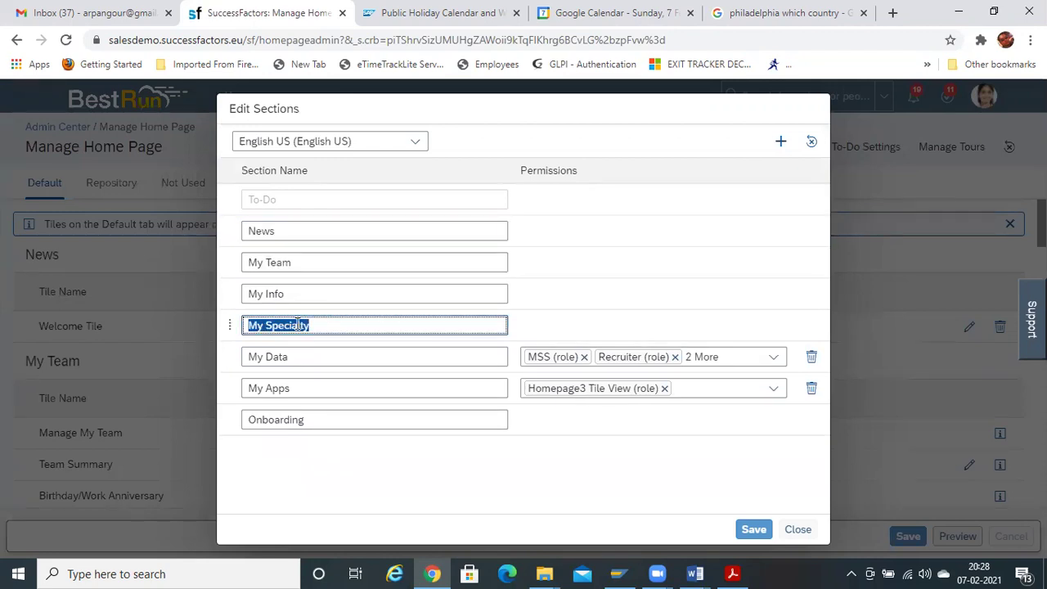
drag(295, 293, 236, 293)
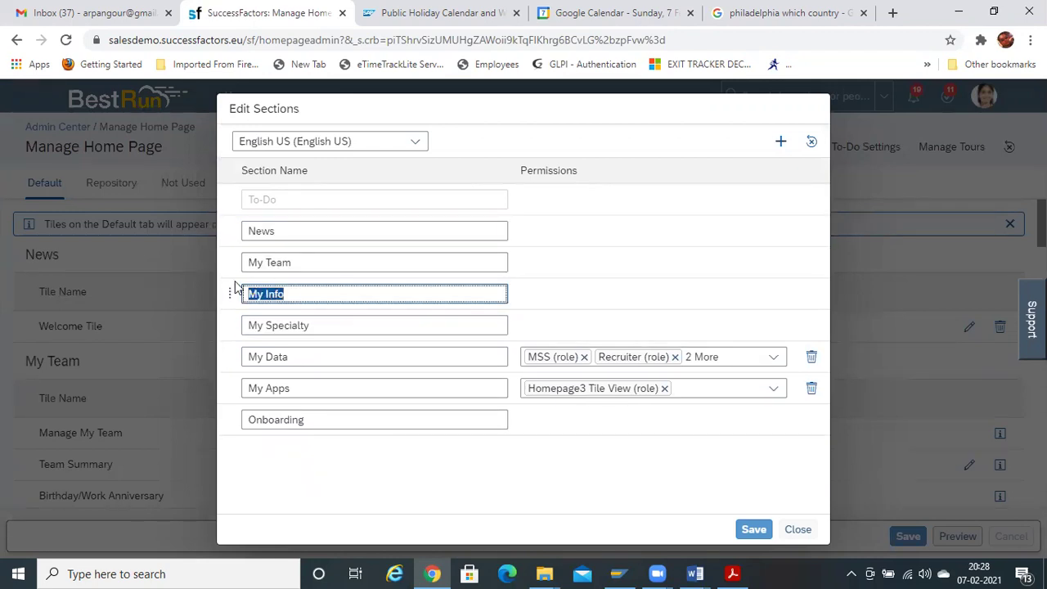
click(288, 231)
drag(283, 231, 196, 234)
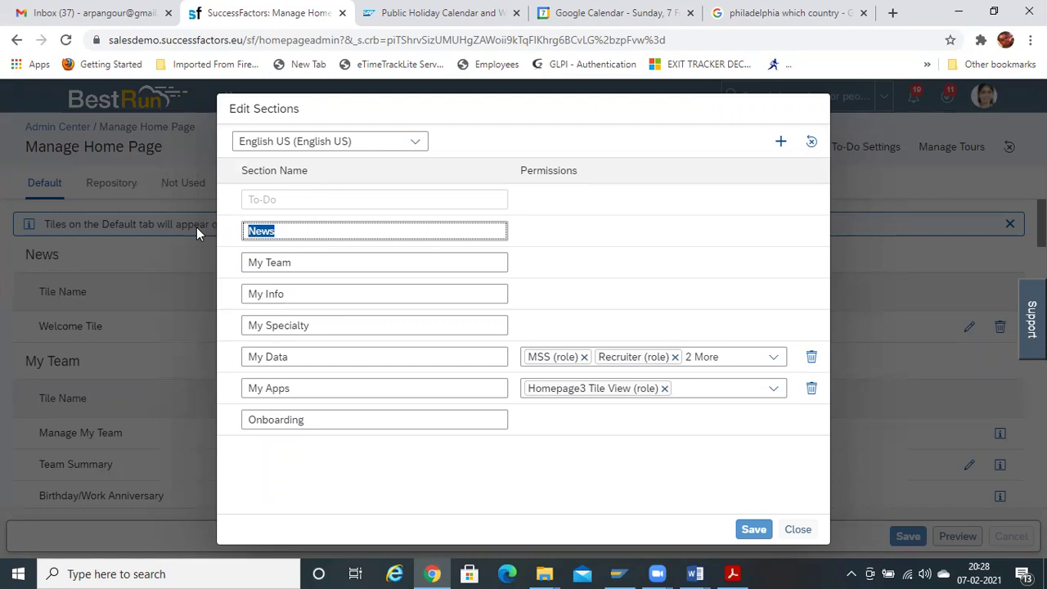
click(274, 311)
click(281, 301)
drag(283, 296, 218, 275)
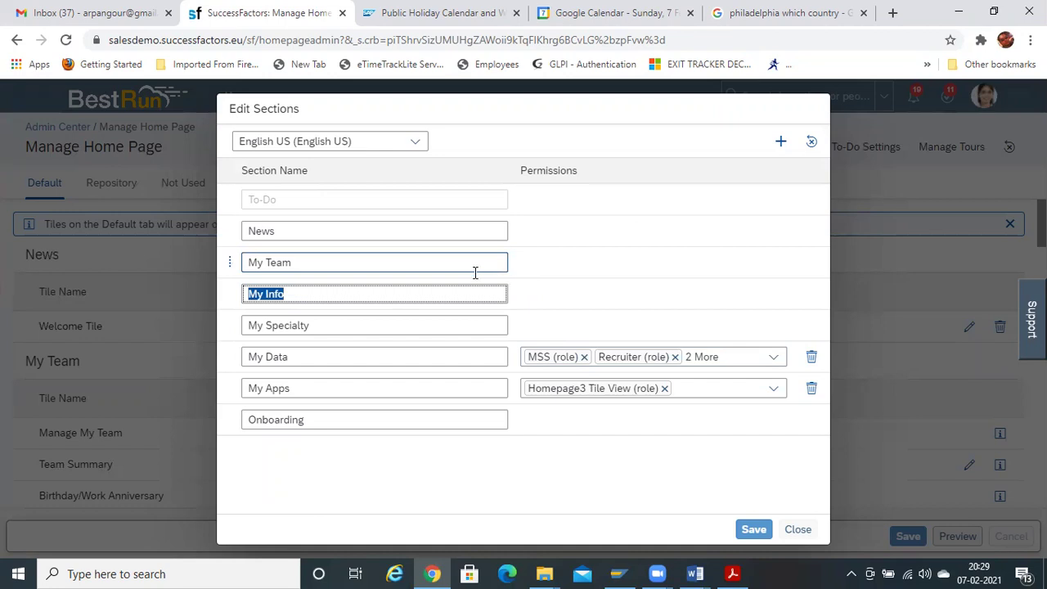
click(302, 354)
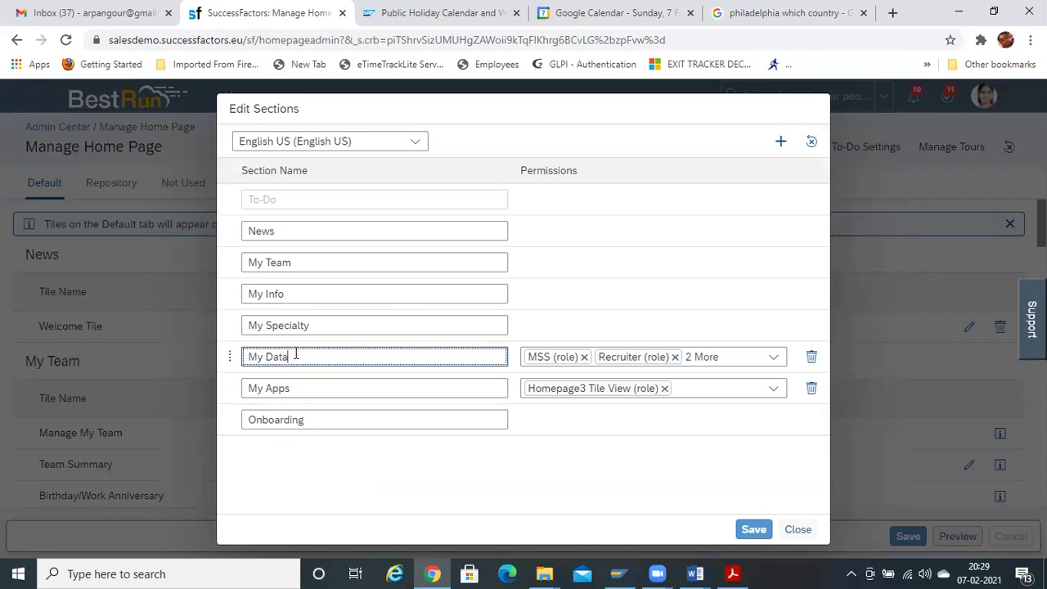
drag(316, 325, 161, 301)
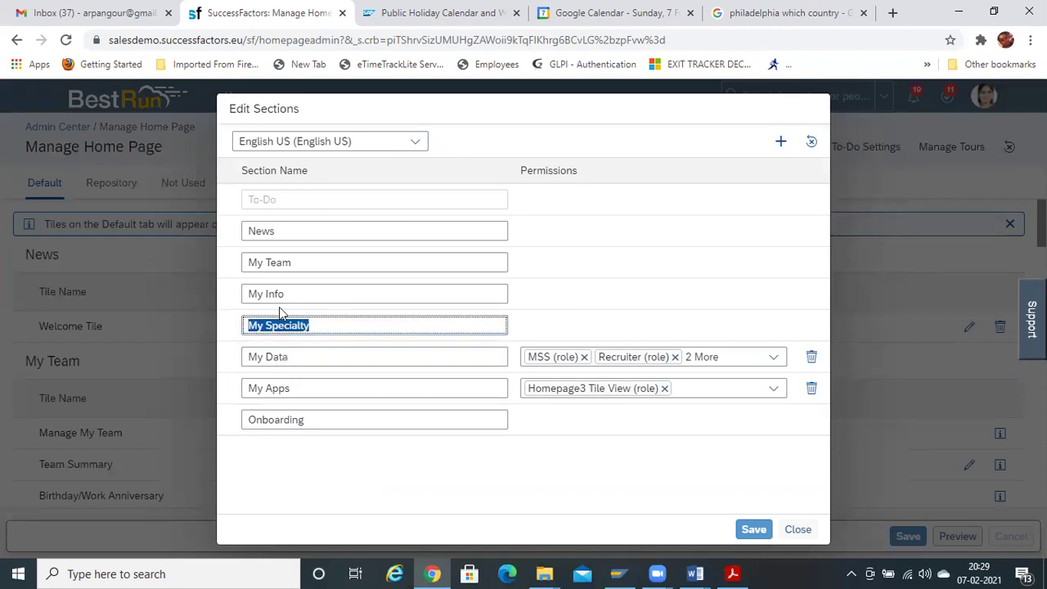
drag(304, 295, 228, 288)
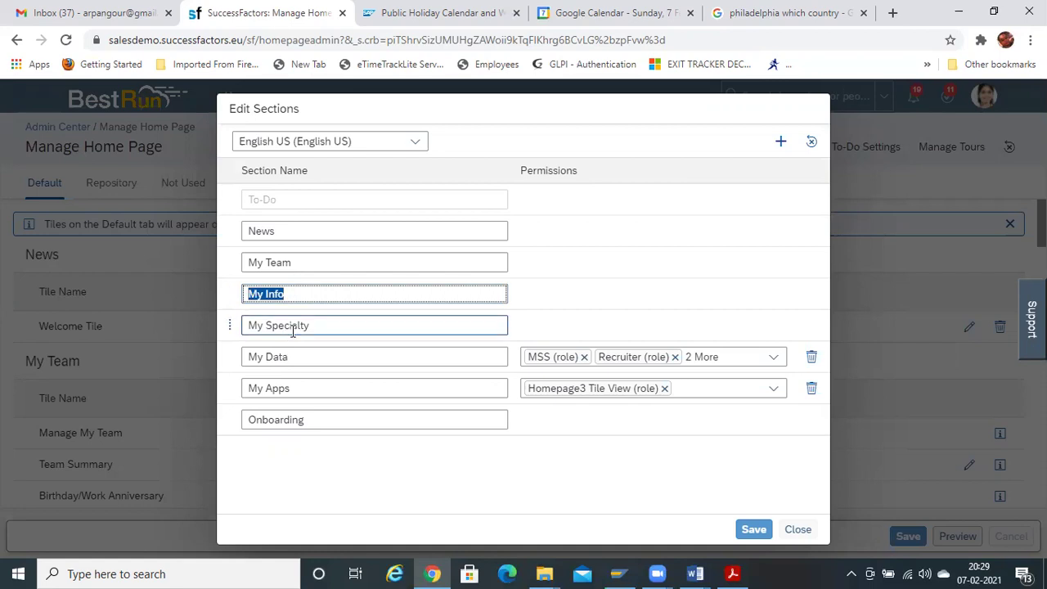
drag(313, 325, 153, 296)
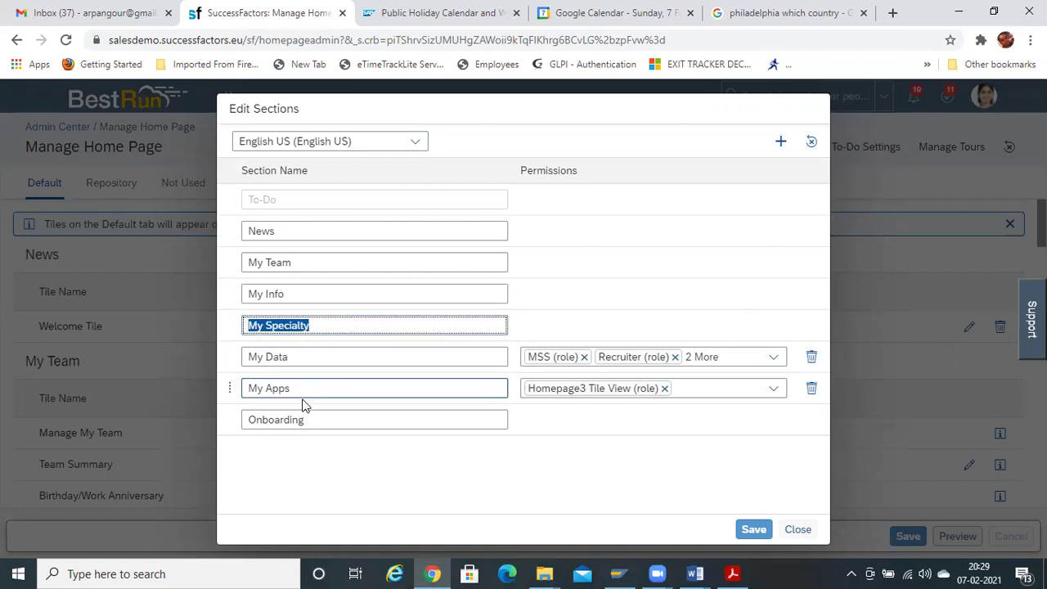
drag(305, 419, 178, 380)
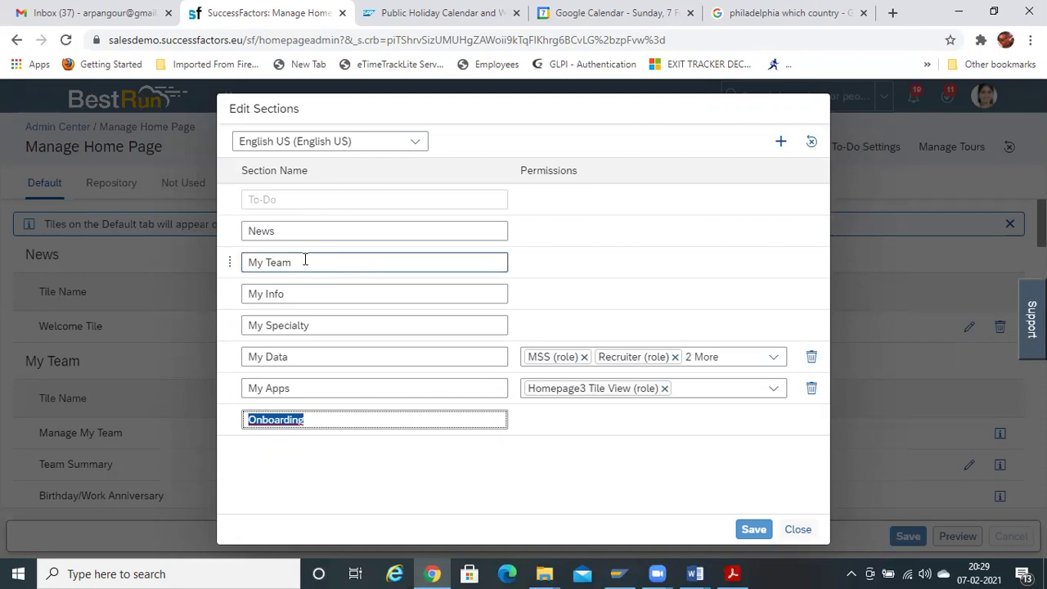
drag(300, 262, 196, 237)
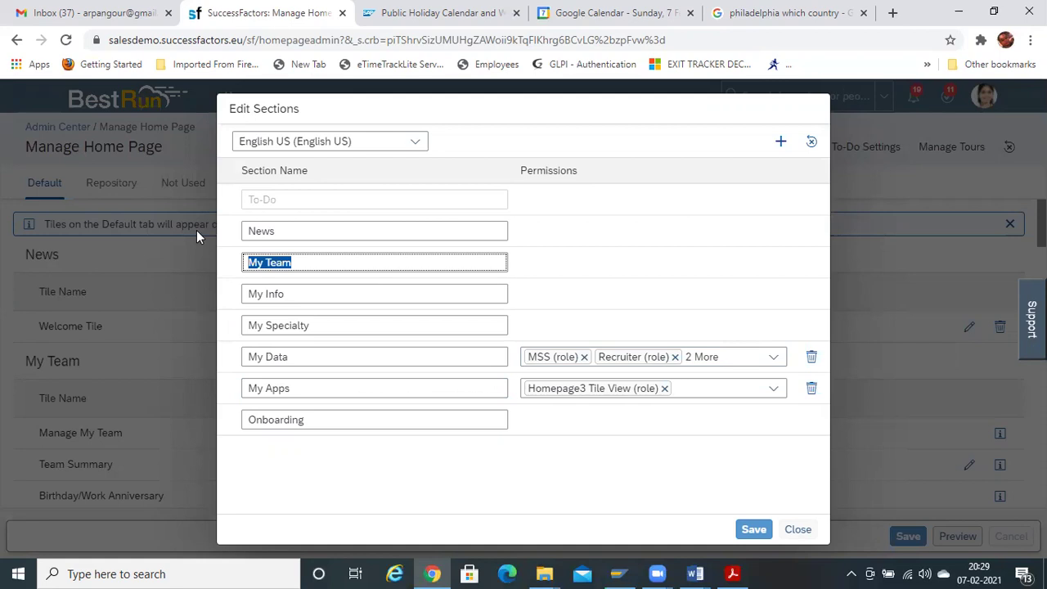
click(282, 234)
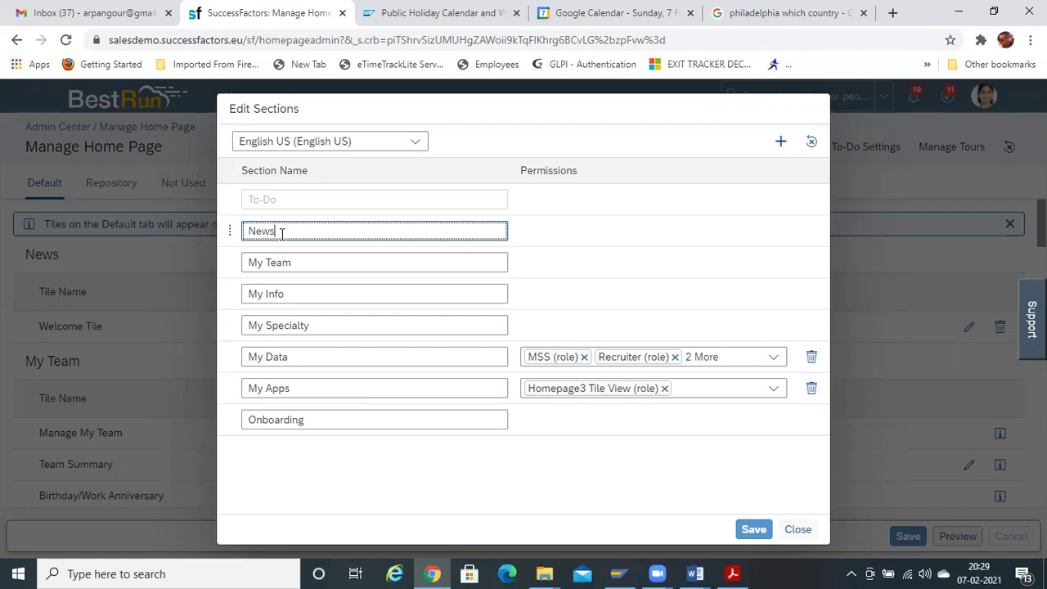
click(300, 265)
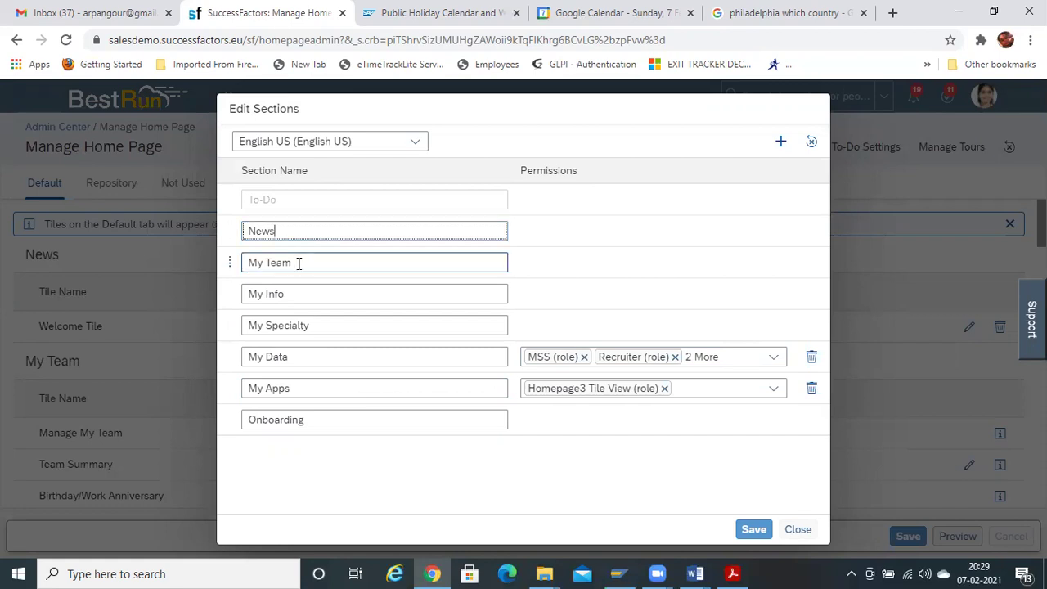
drag(300, 264, 243, 258)
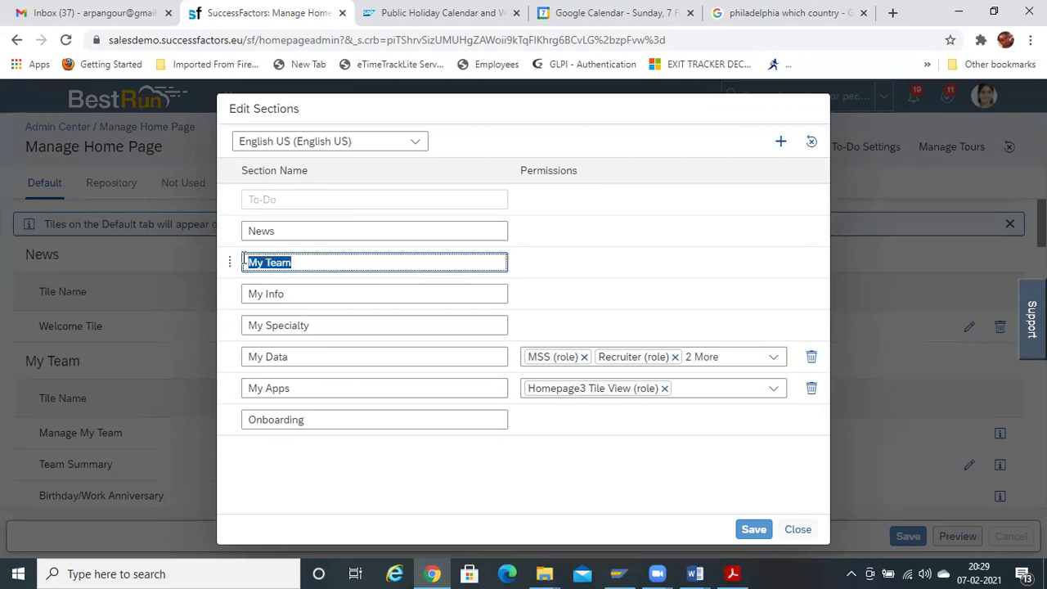
click(281, 292)
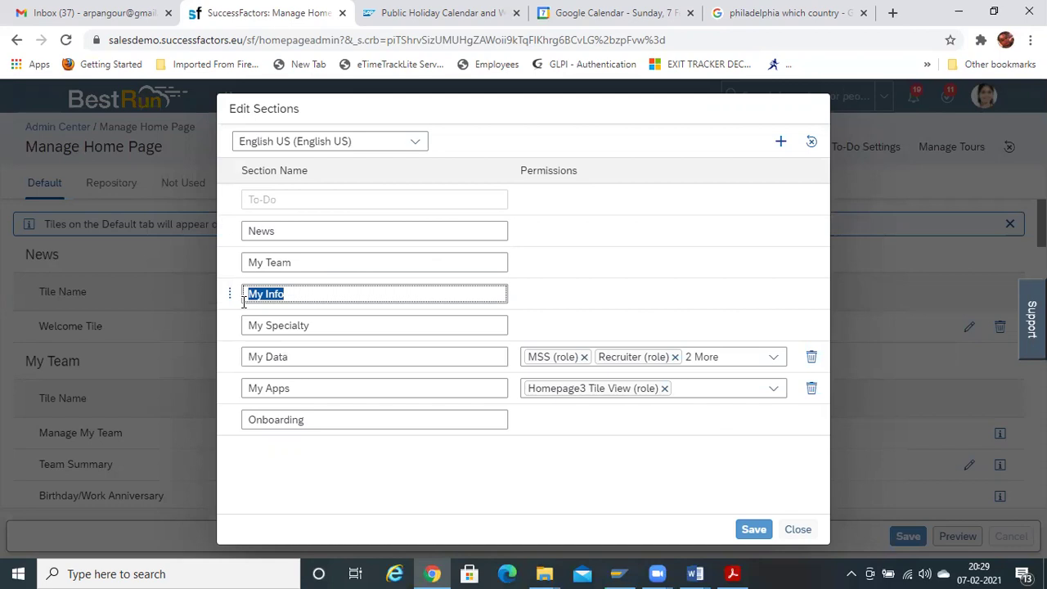
click(307, 324)
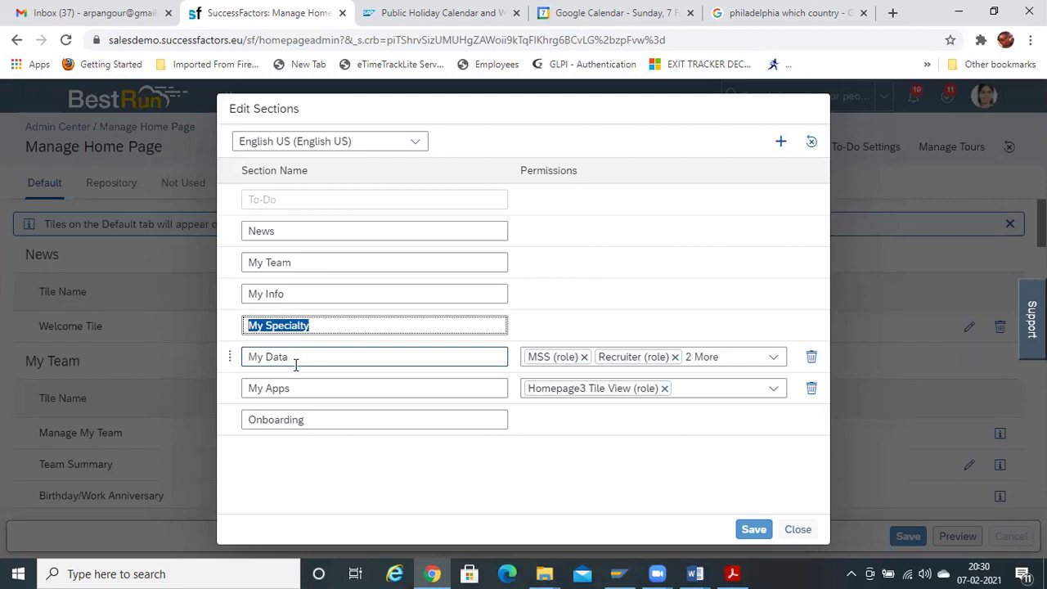
click(305, 408)
key(ctrl+a)
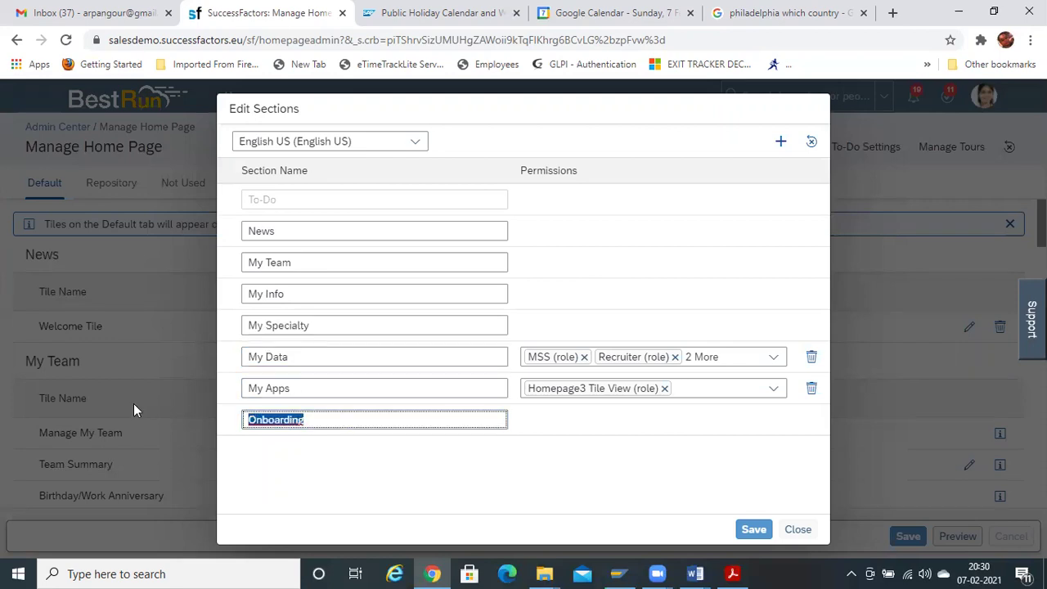
click(304, 358)
key(ctrl+a)
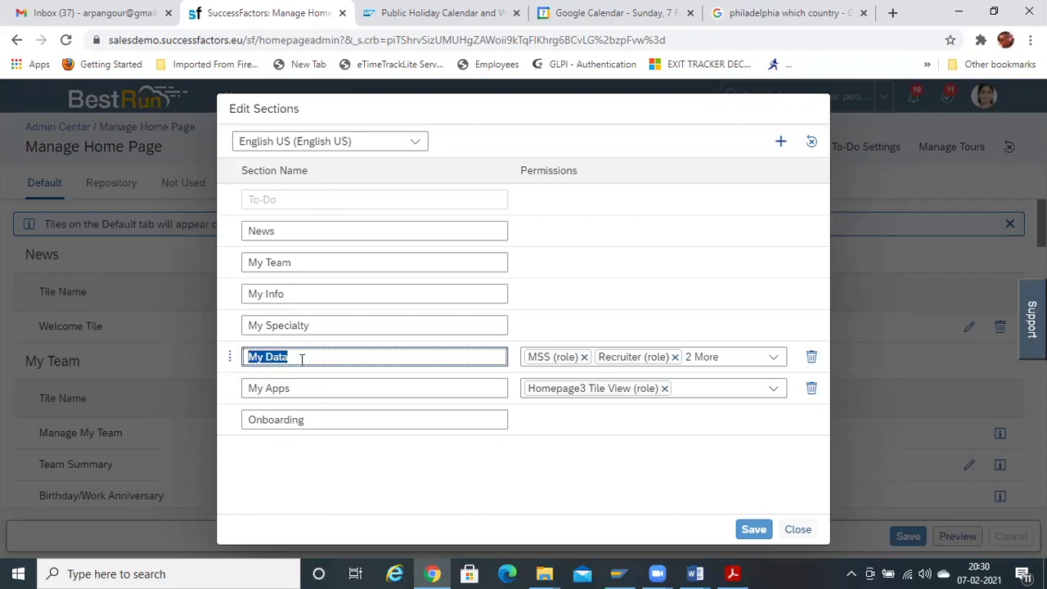
click(299, 385)
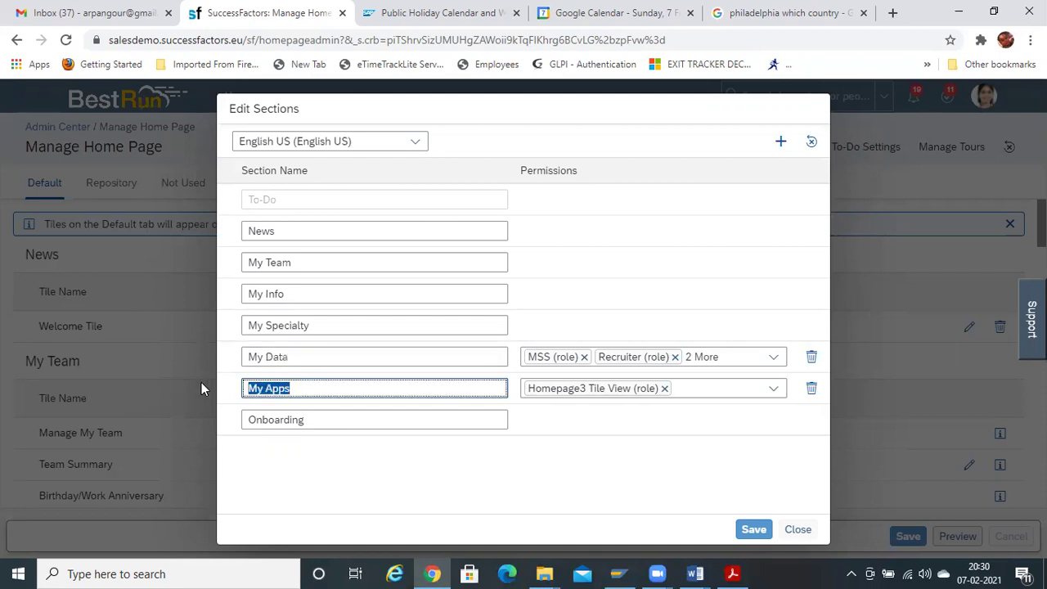
click(319, 421)
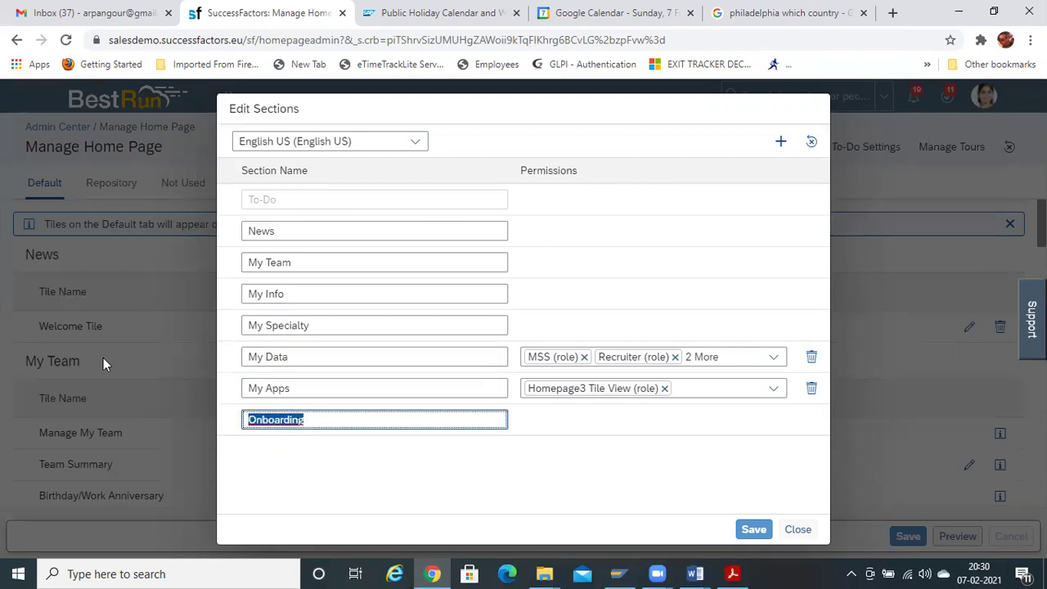
click(310, 389)
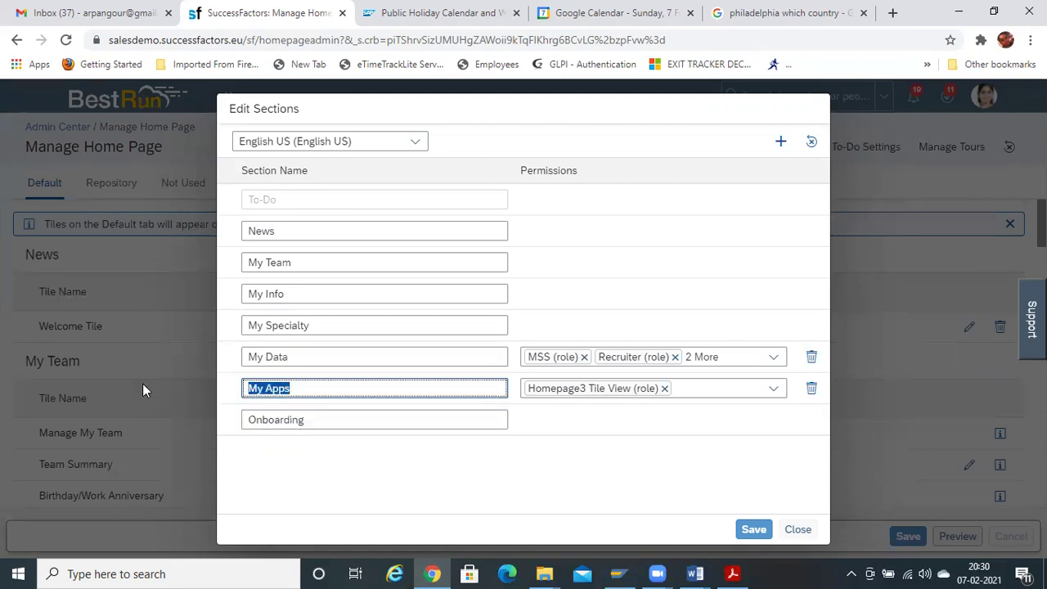
click(324, 420)
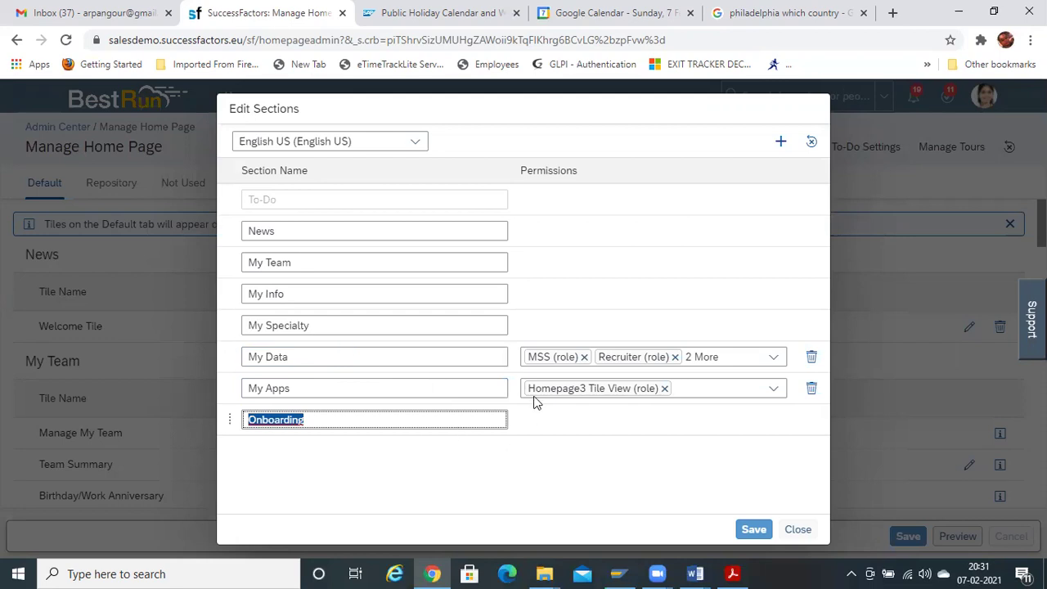
Examine which roles are permitted for the My Data section, and close the section editor without saving
click(753, 361)
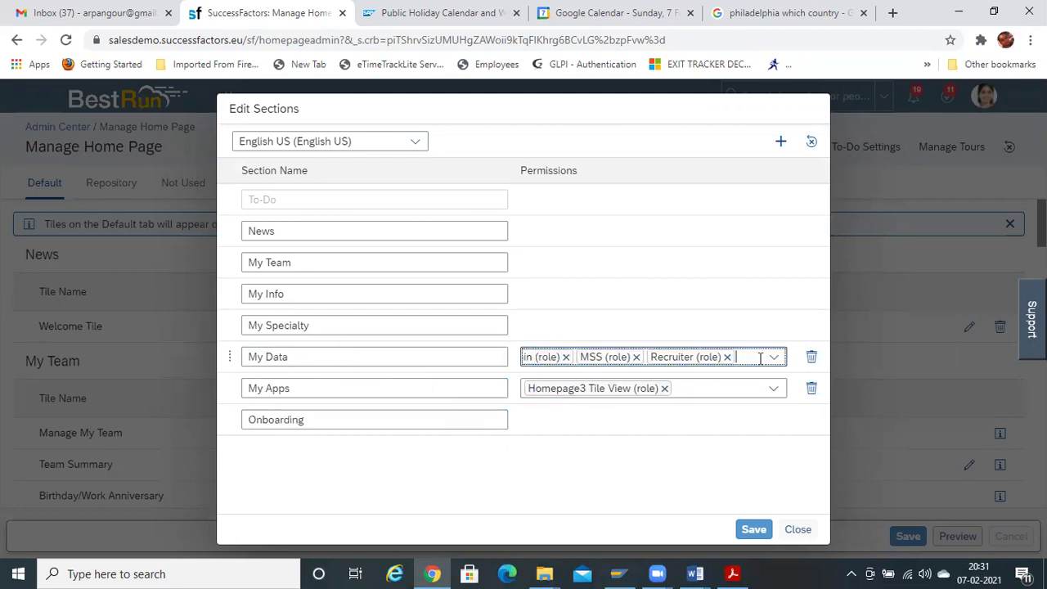
click(773, 357)
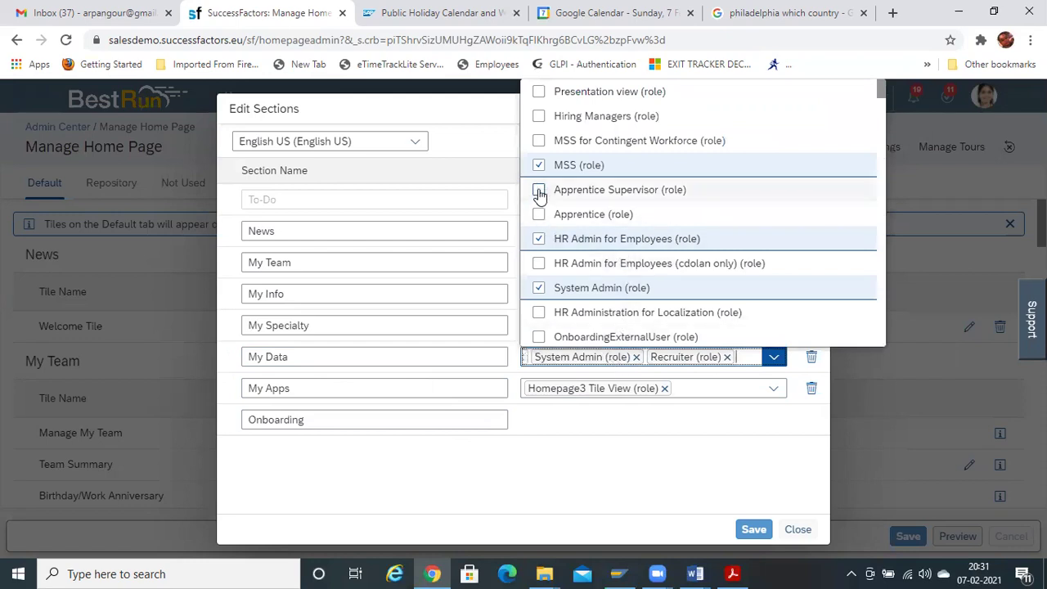
click(394, 357)
drag(395, 358, 202, 349)
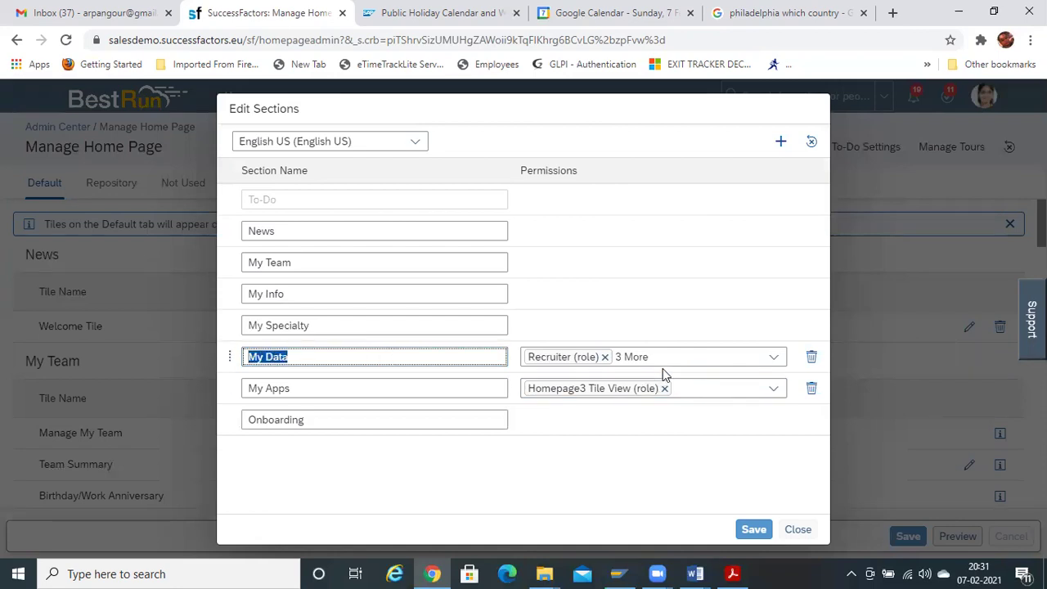
click(774, 358)
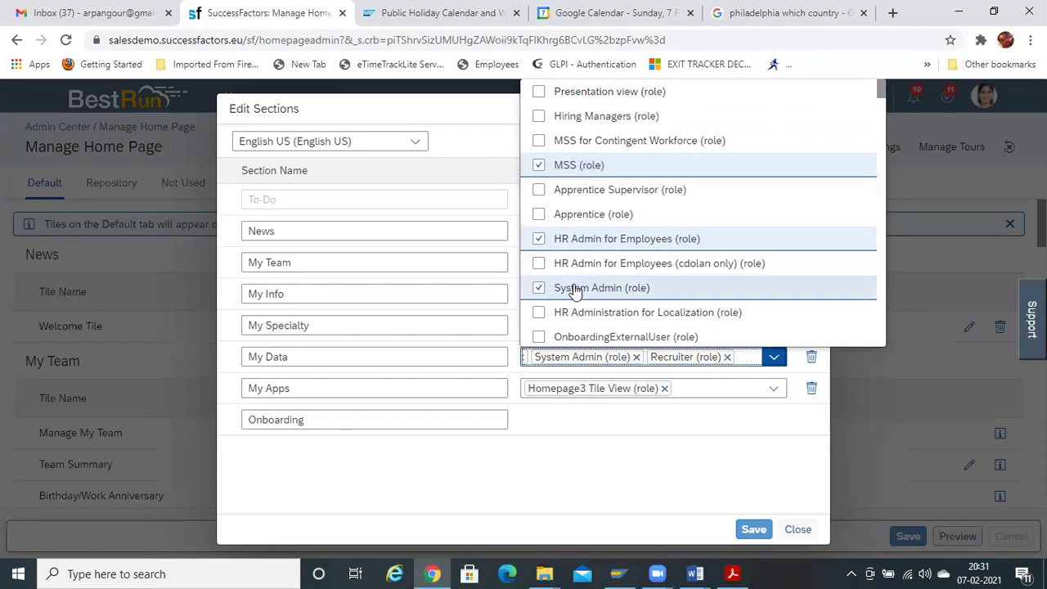
click(470, 380)
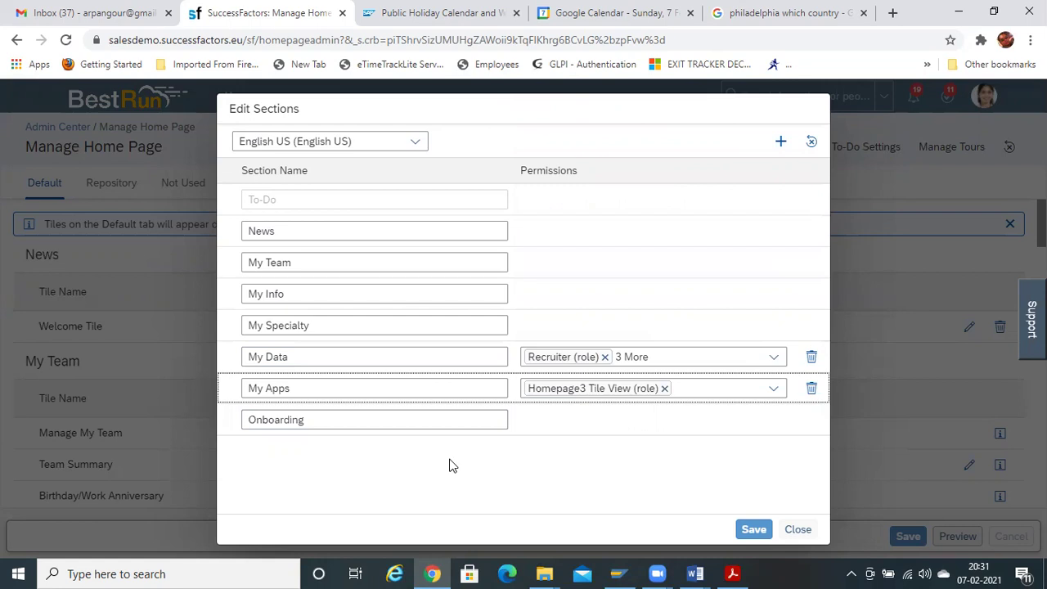
click(798, 530)
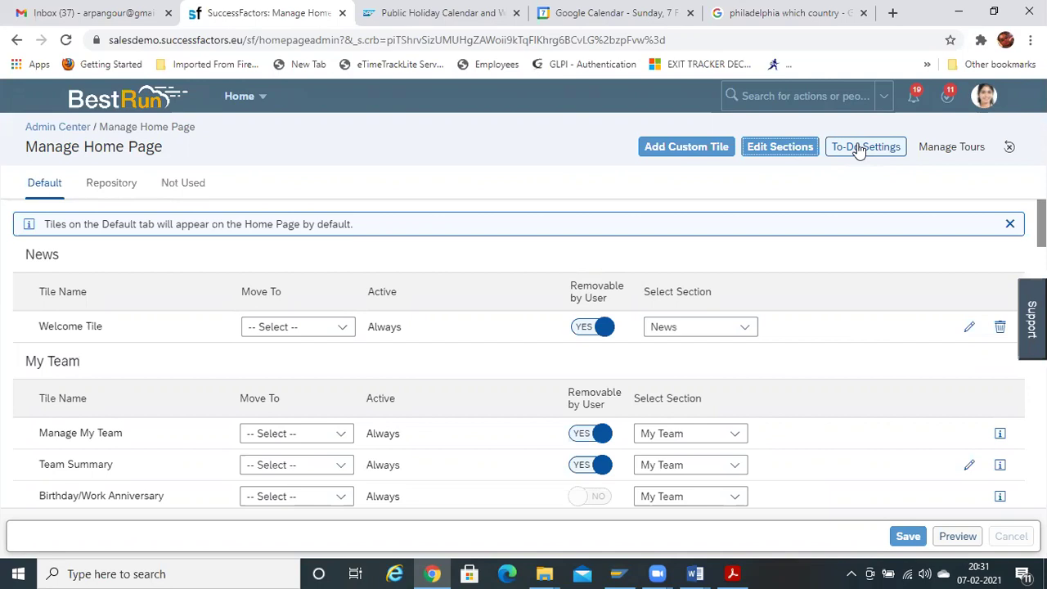
Review the Show/Hide To-Do Tiles list from Feedback Requests through Approve Talent Pool Nominees, and close it without saving
click(856, 152)
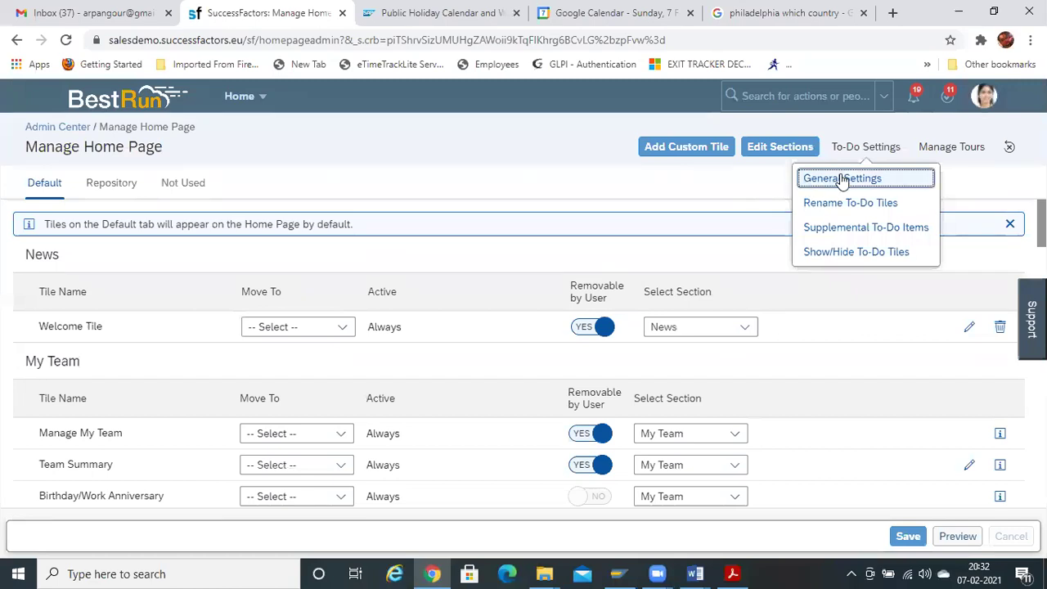
click(845, 255)
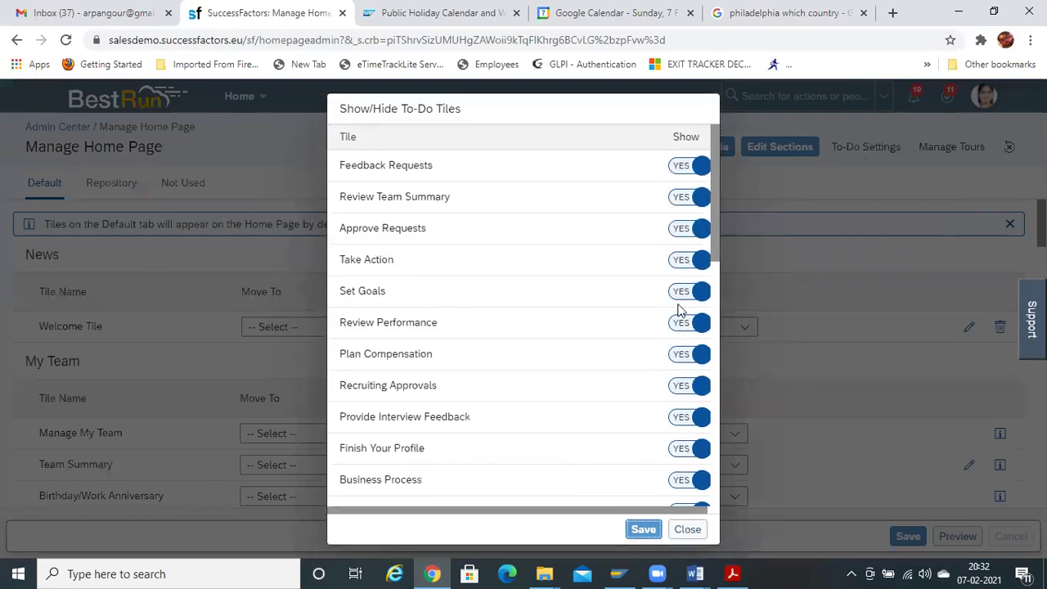
drag(713, 211, 679, 489)
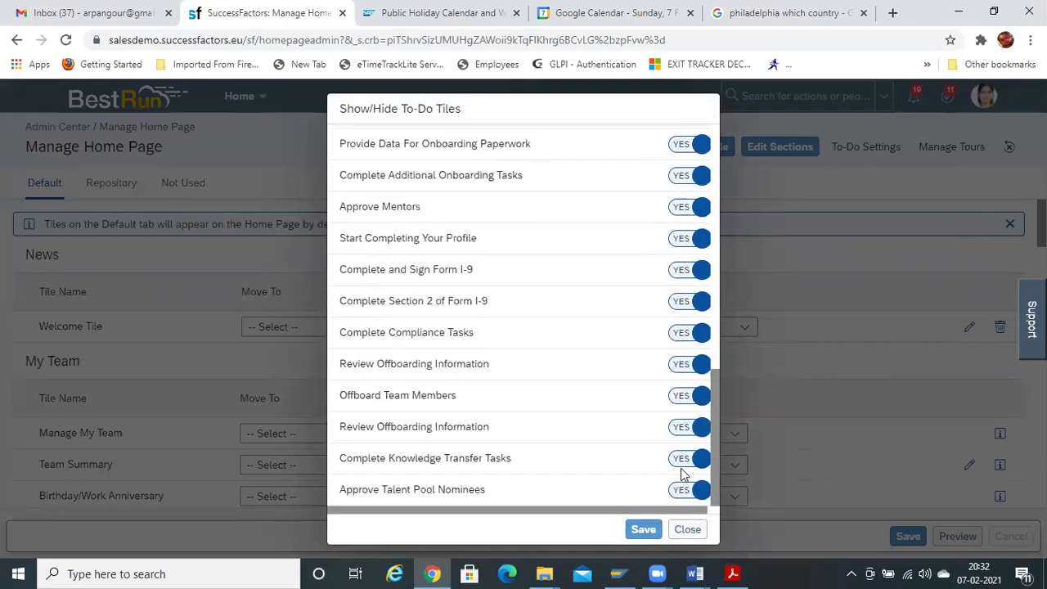
scroll(685, 458, up, 1)
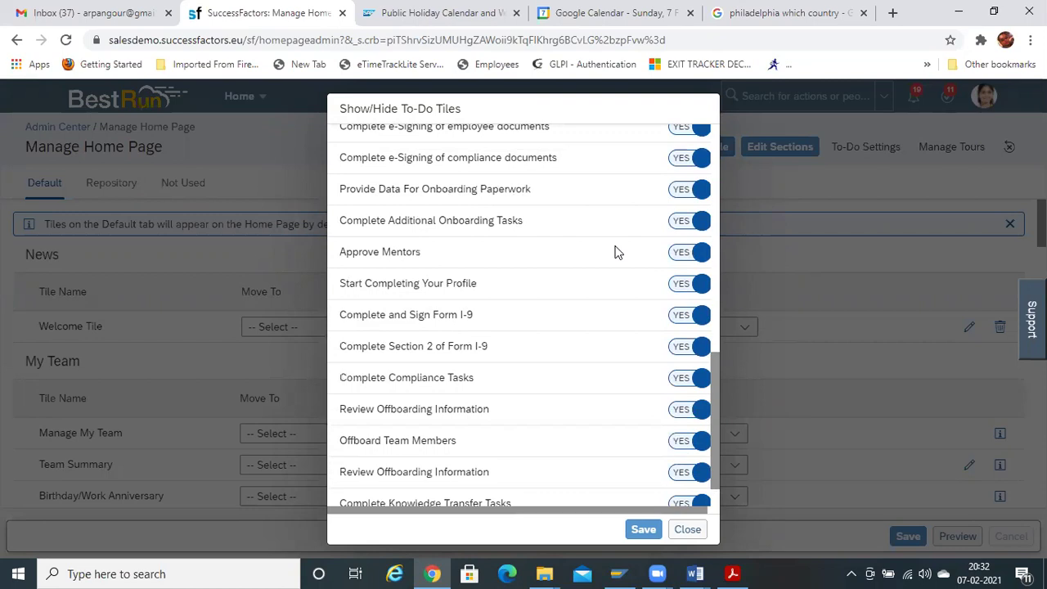
drag(719, 419, 750, 181)
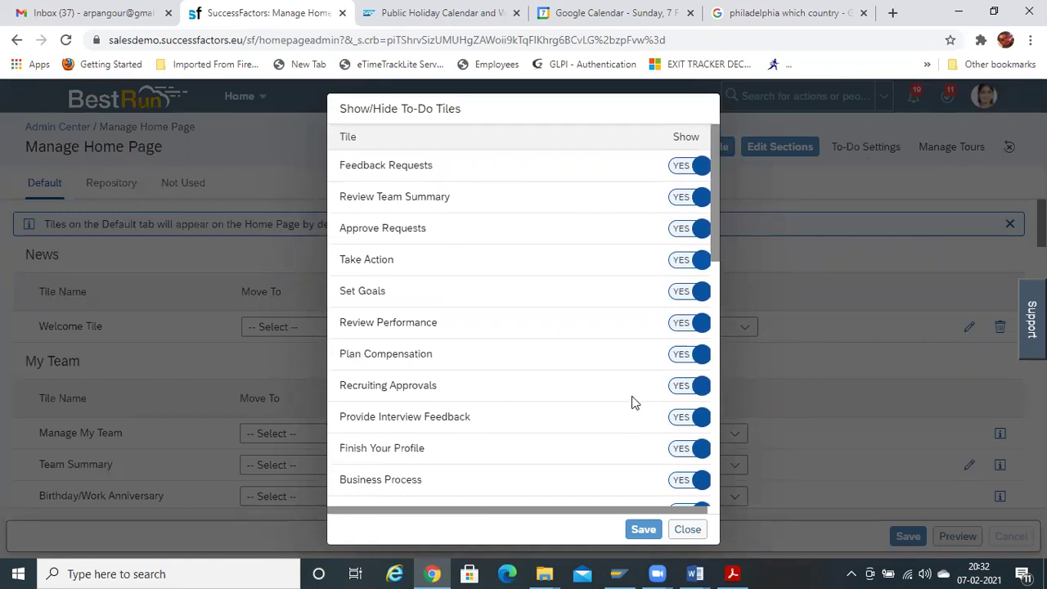
drag(713, 187, 717, 121)
click(688, 529)
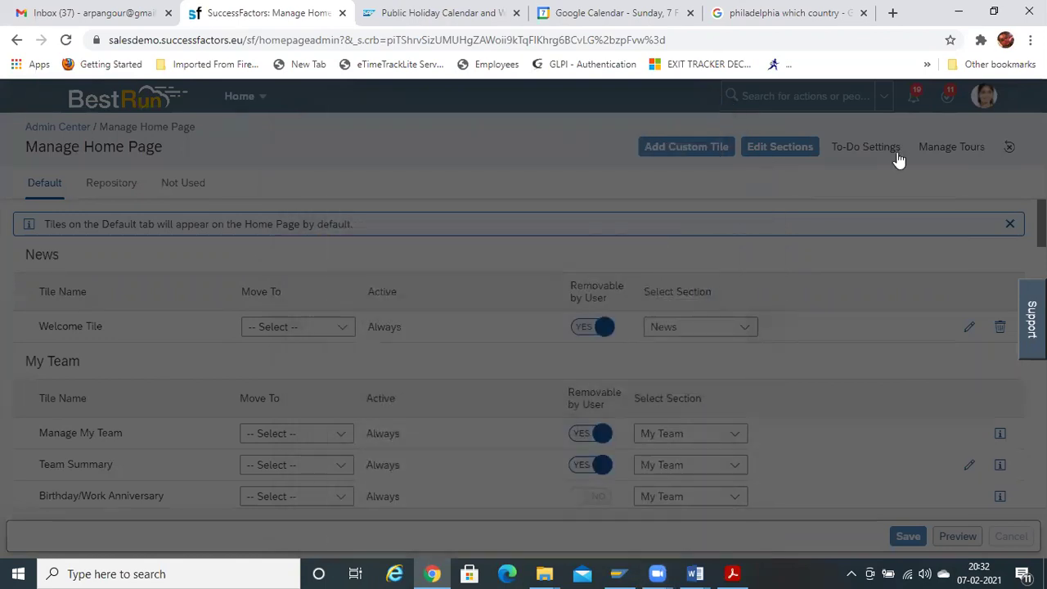
Review the To-Do General Settings for pending, supplemental and overdue items, and close them without saving
click(872, 145)
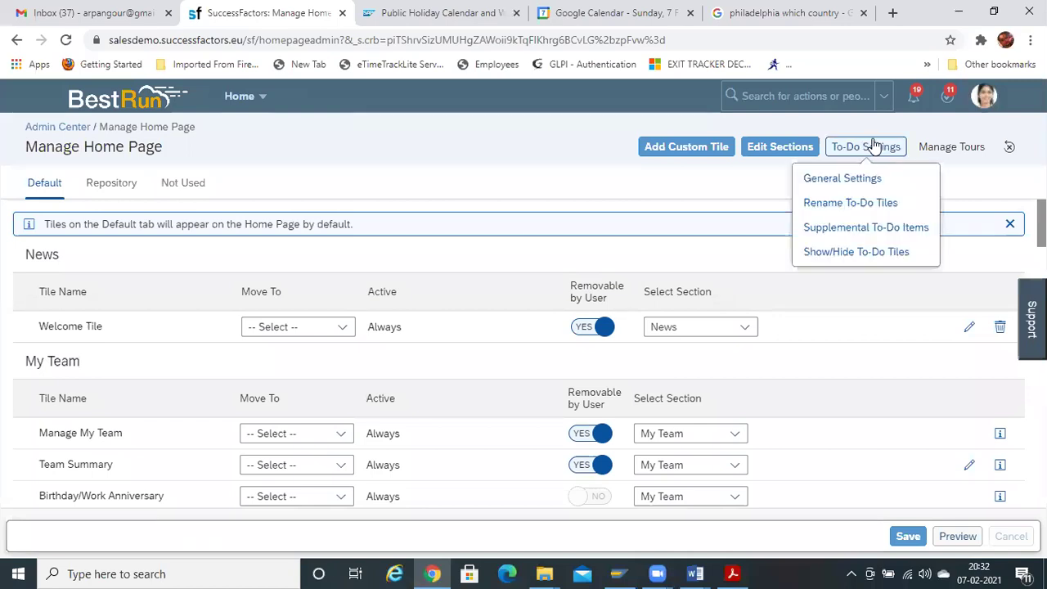
click(842, 178)
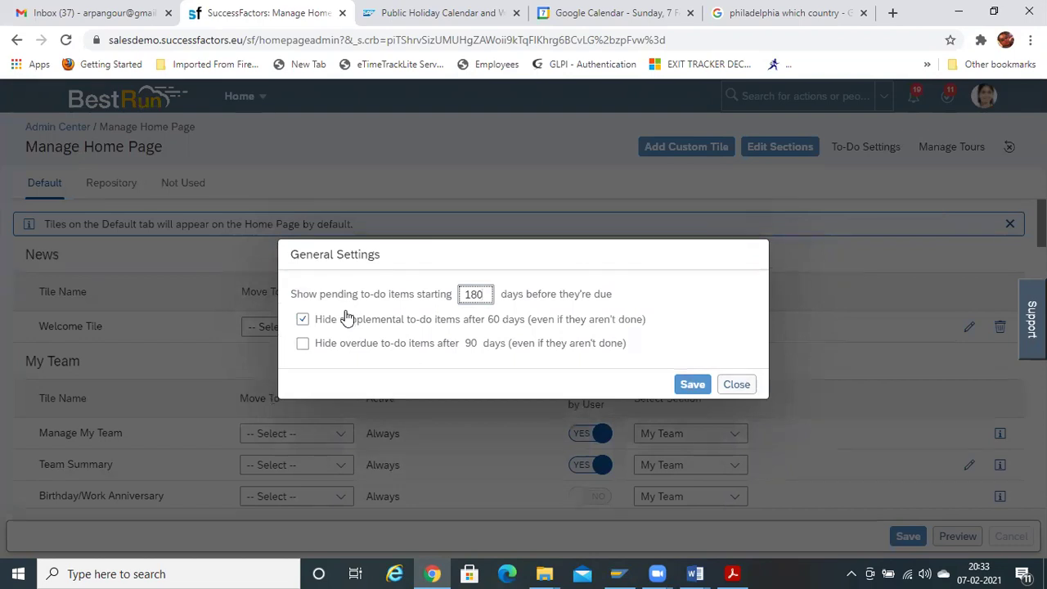
drag(482, 292, 462, 291)
drag(352, 320, 491, 338)
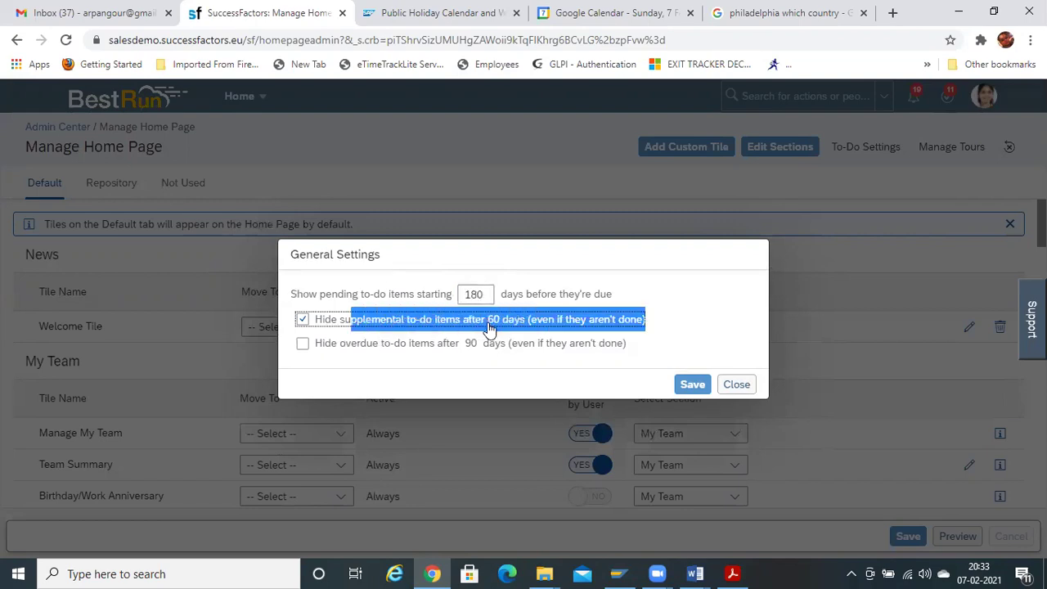
click(484, 323)
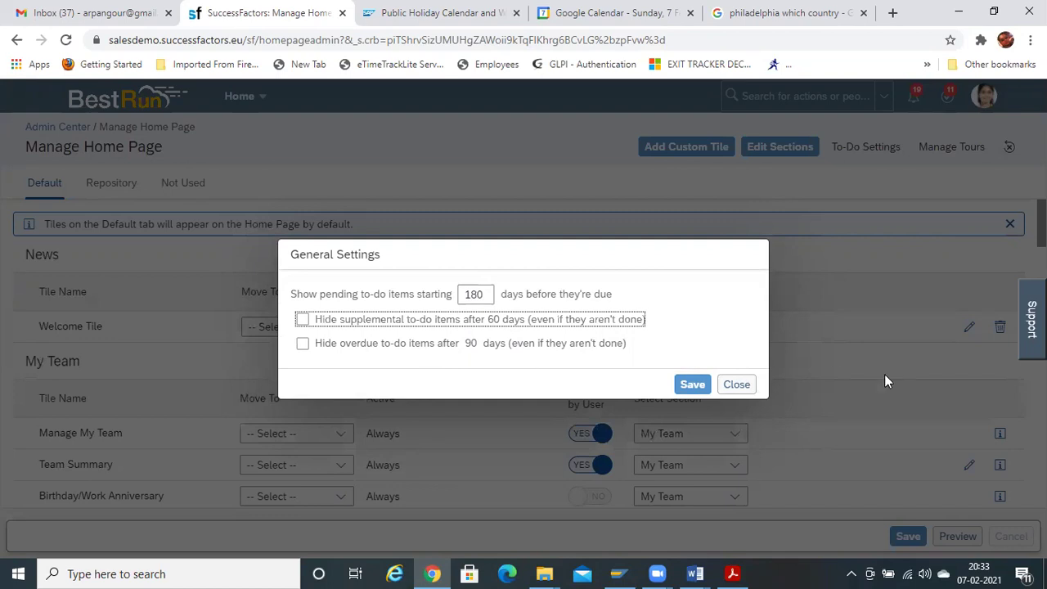
click(736, 385)
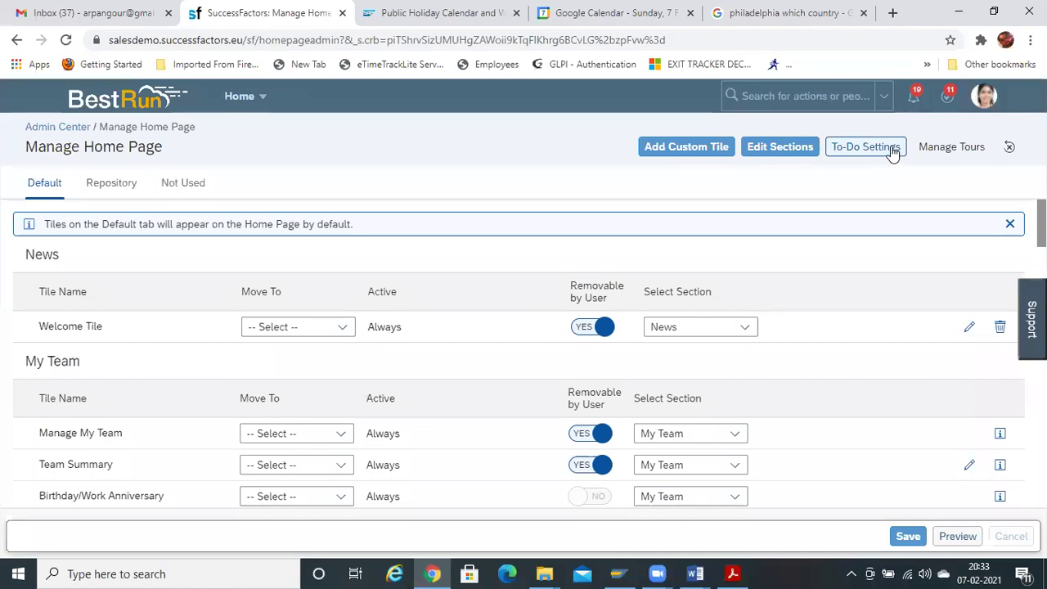
Examine the tile choices and due date calendar for a new supplemental to-do item, and close without saving
click(893, 154)
click(842, 229)
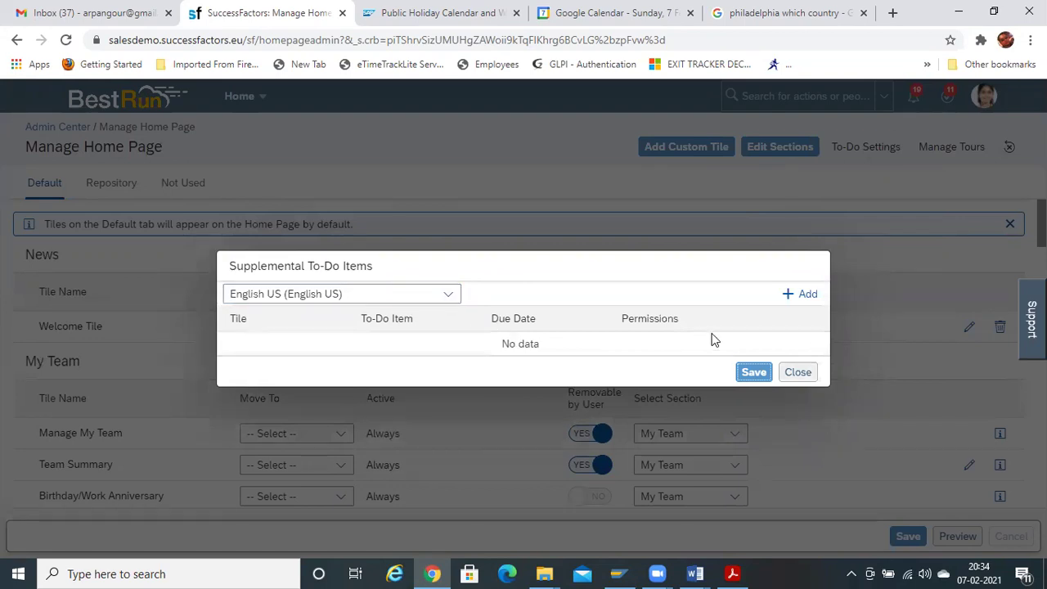
click(800, 297)
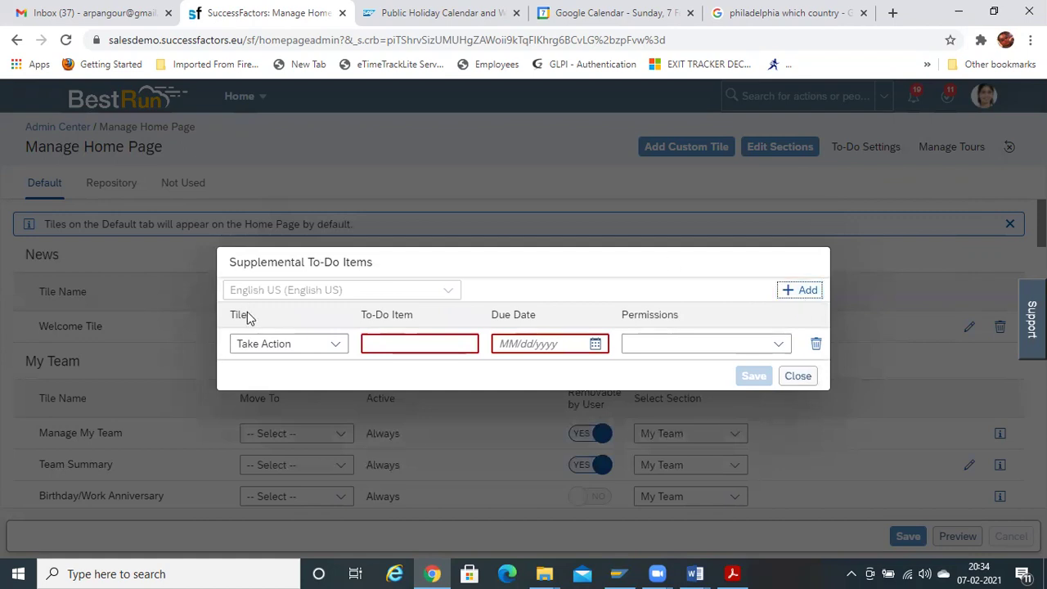
click(319, 344)
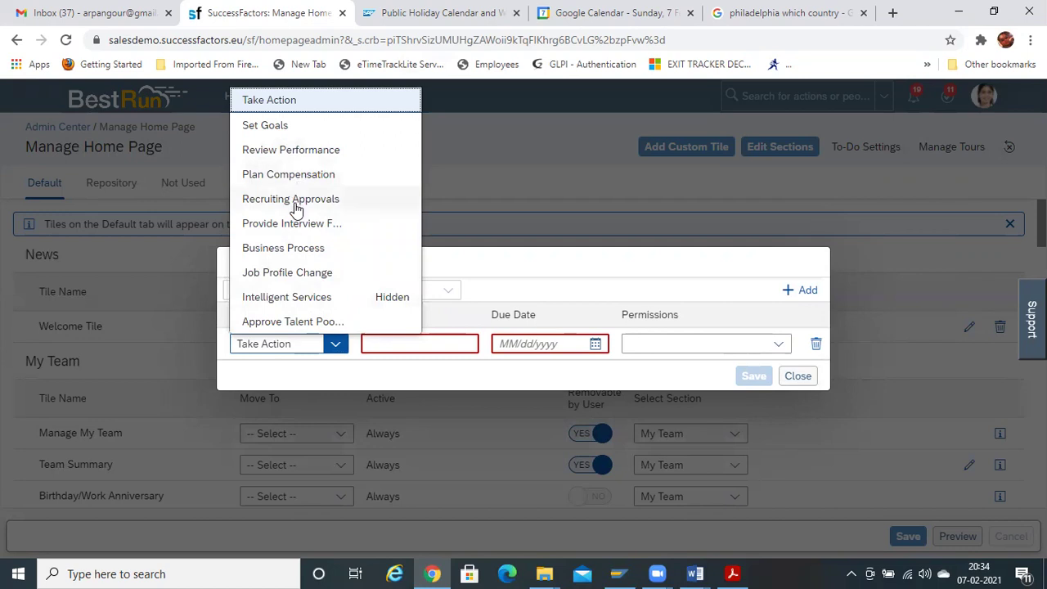
click(558, 274)
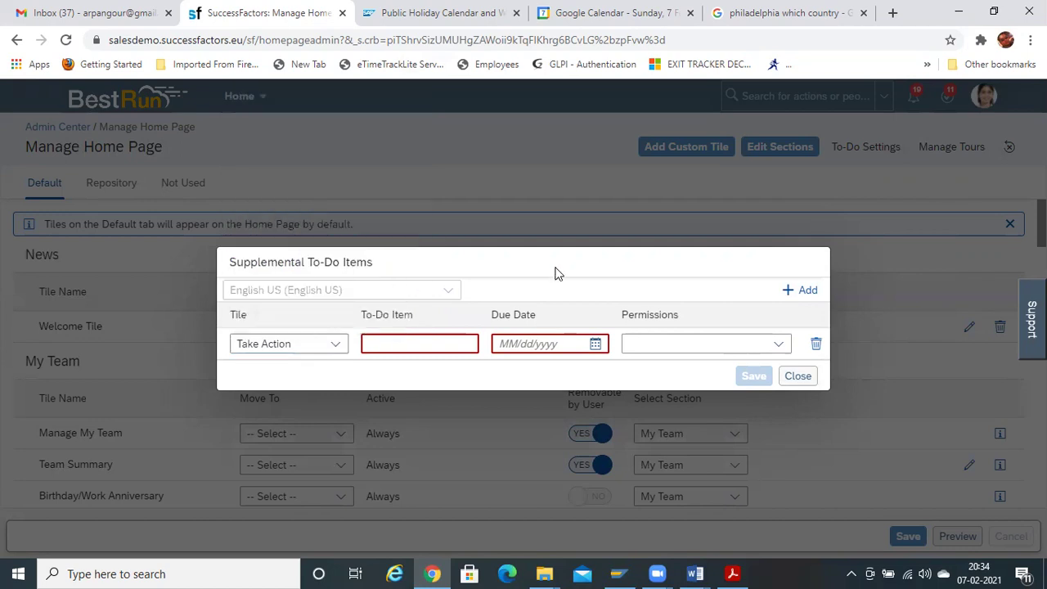
click(598, 345)
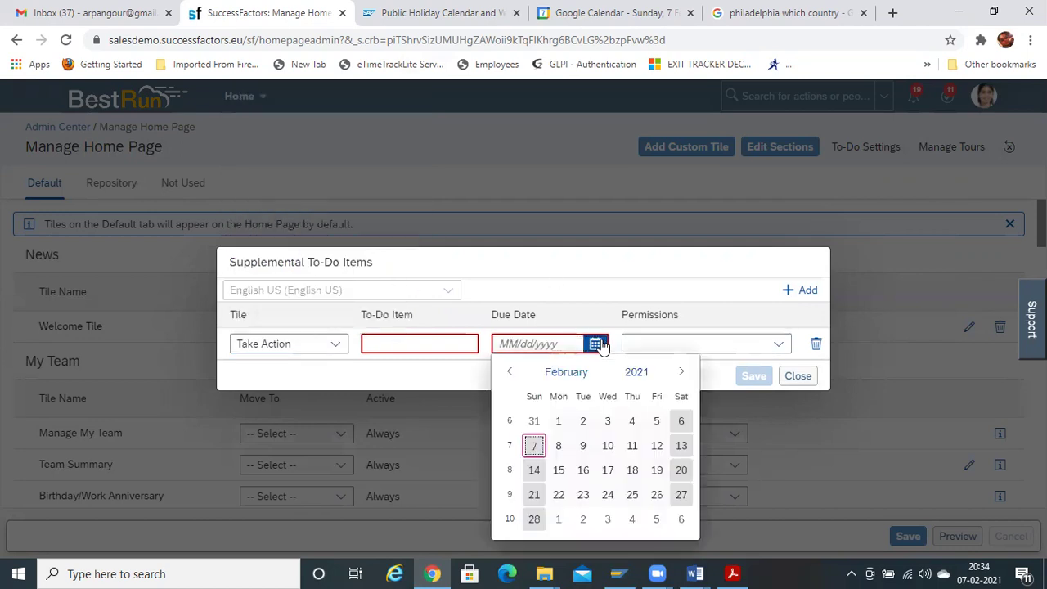
click(650, 308)
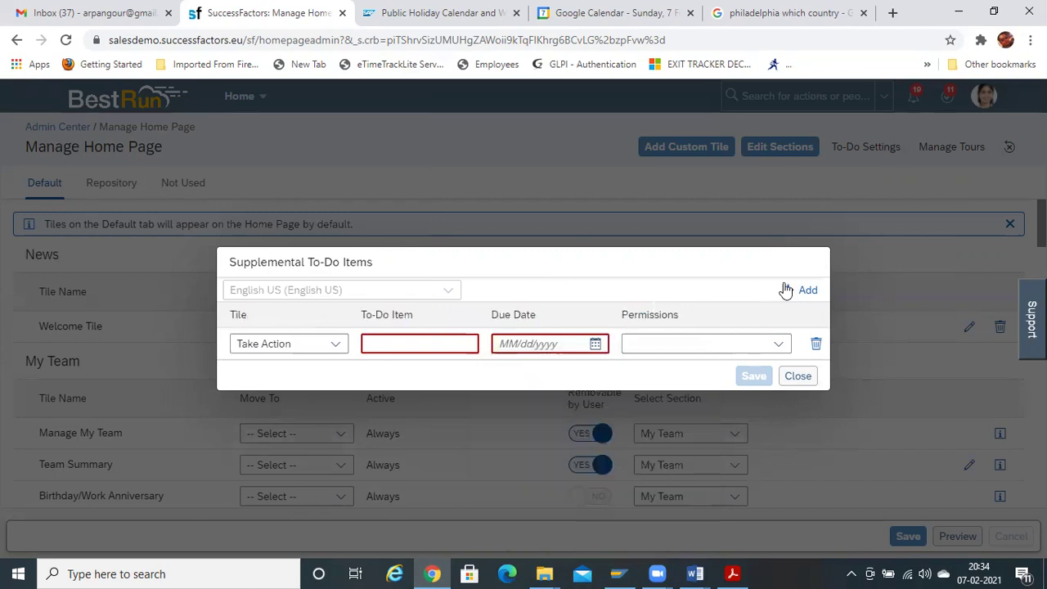
click(799, 377)
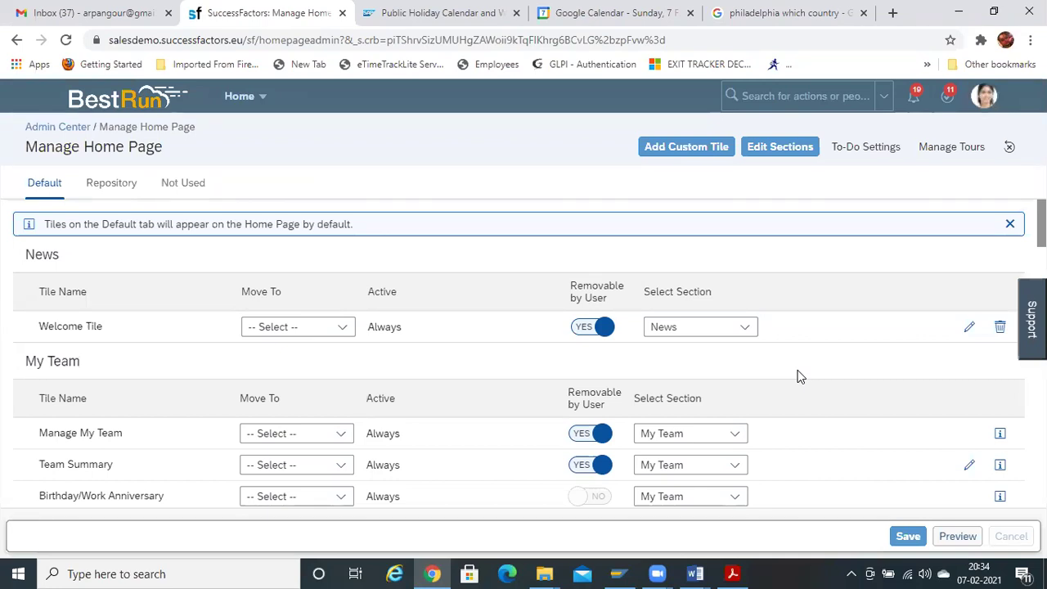
click(866, 156)
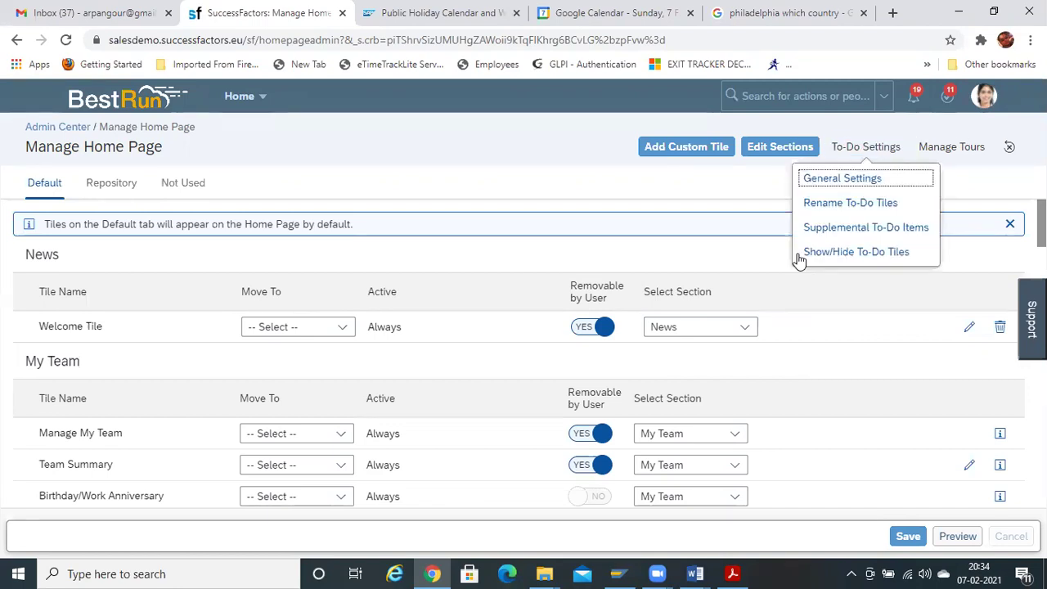
click(863, 289)
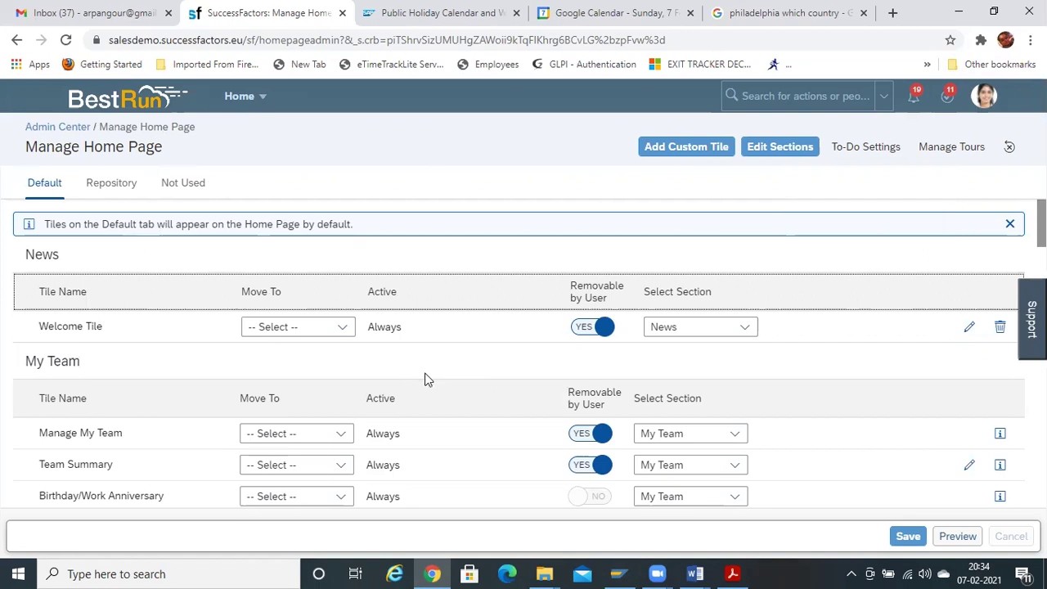
Check the "Home page, Admin Centre and SF Navigation menus" topic in Online Trainings.pdf in Acrobat Reader, and return to Chrome
click(736, 574)
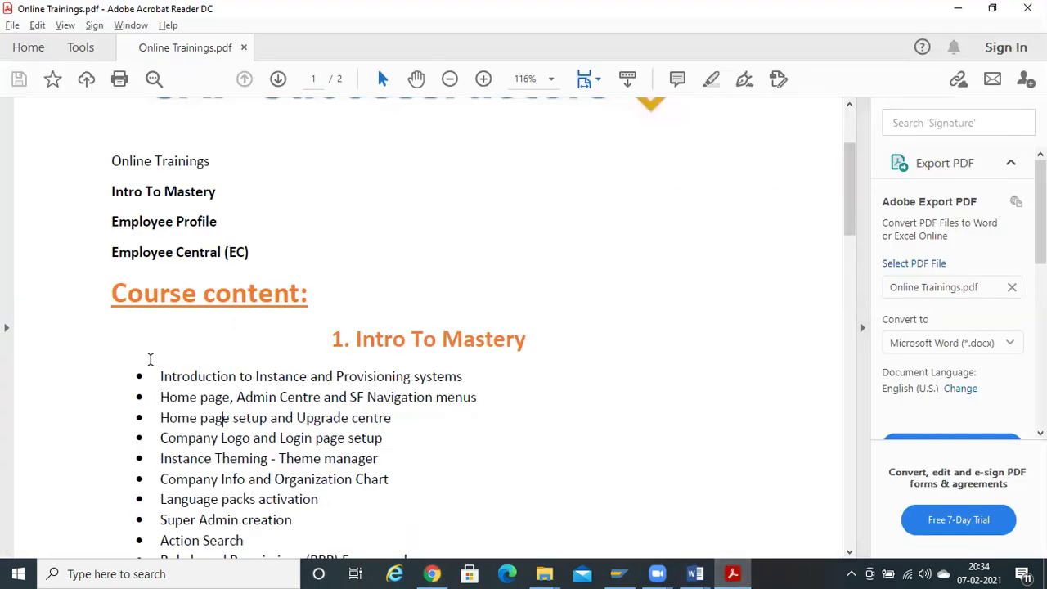
drag(159, 400, 469, 407)
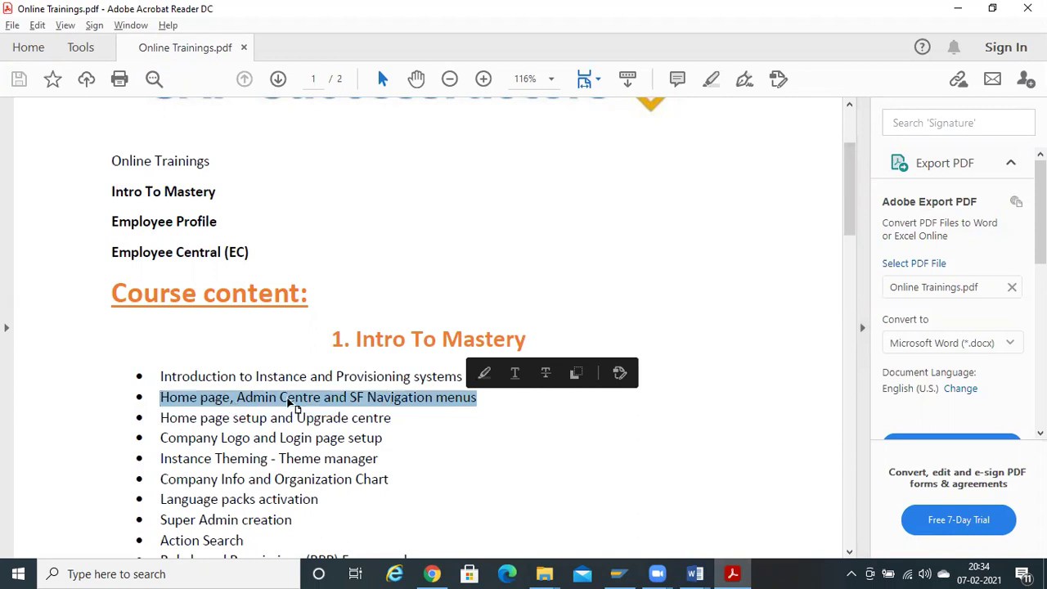
key(alt+Tab)
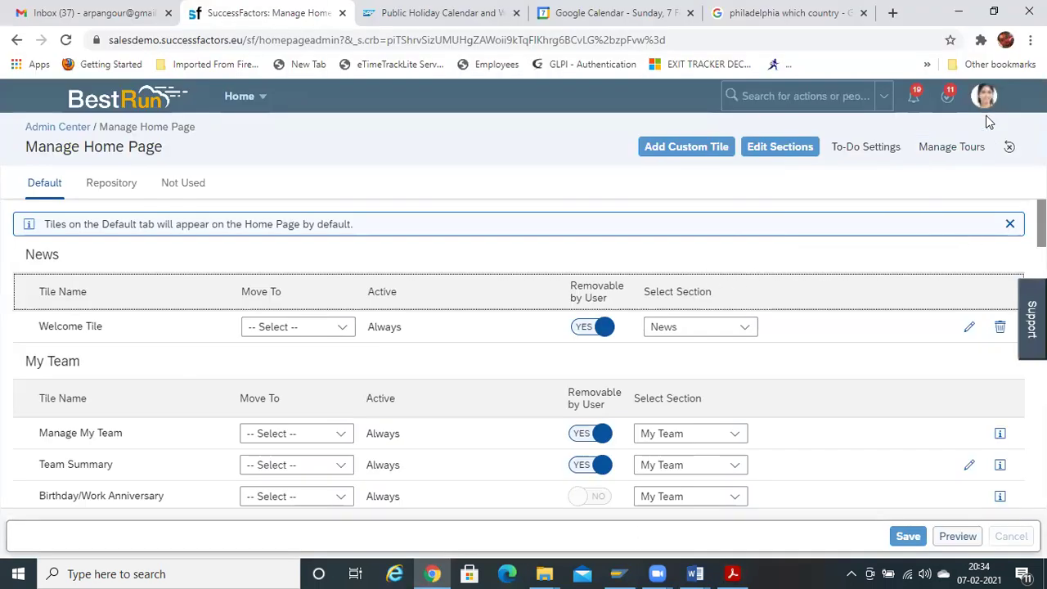
Go to the Home page and review the modules in the navigation menu, from Community through Admin Center
click(256, 95)
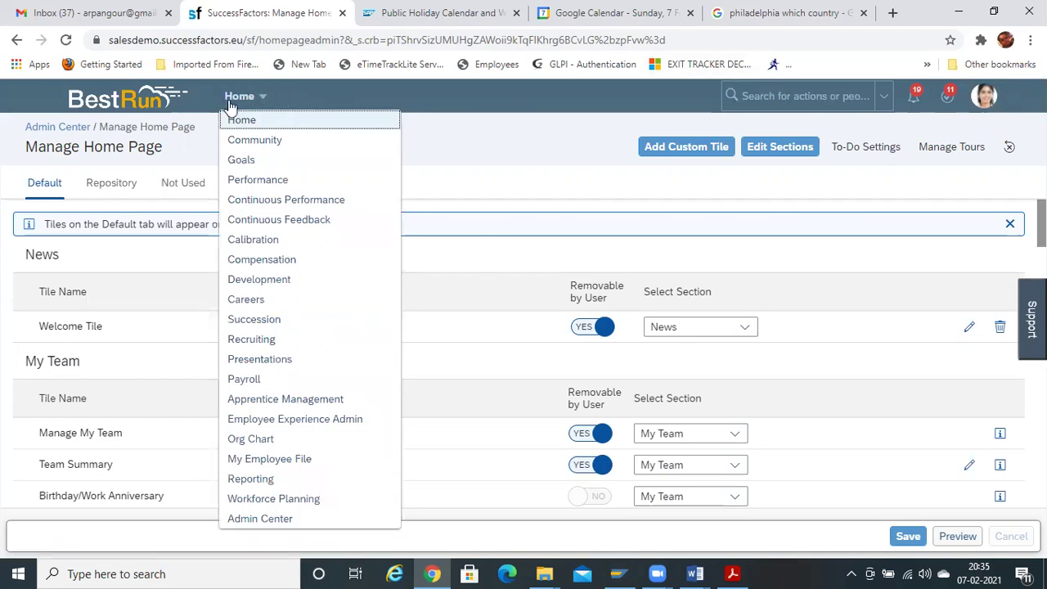
click(251, 123)
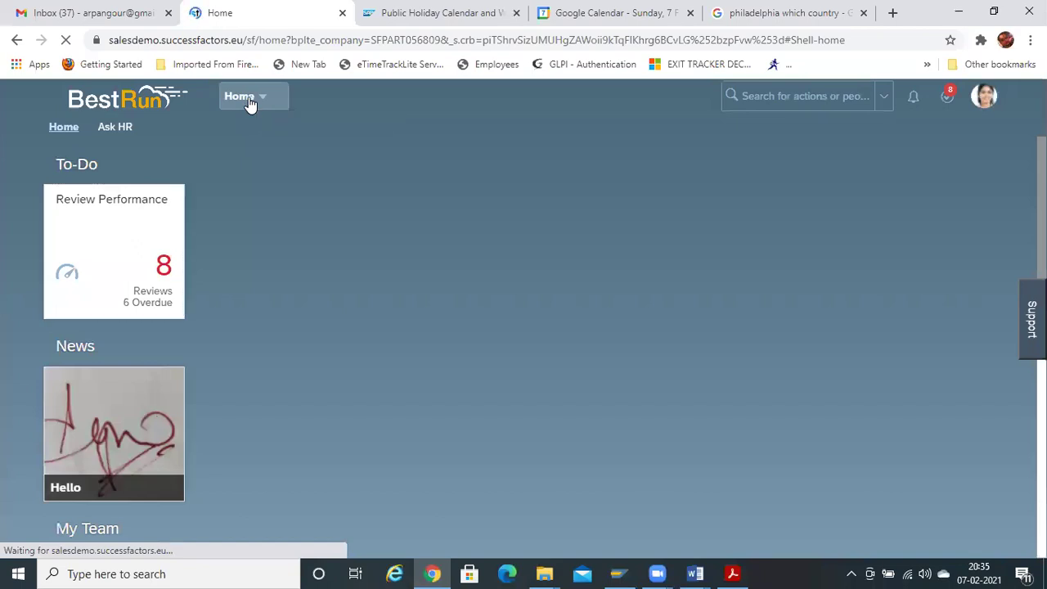
click(249, 98)
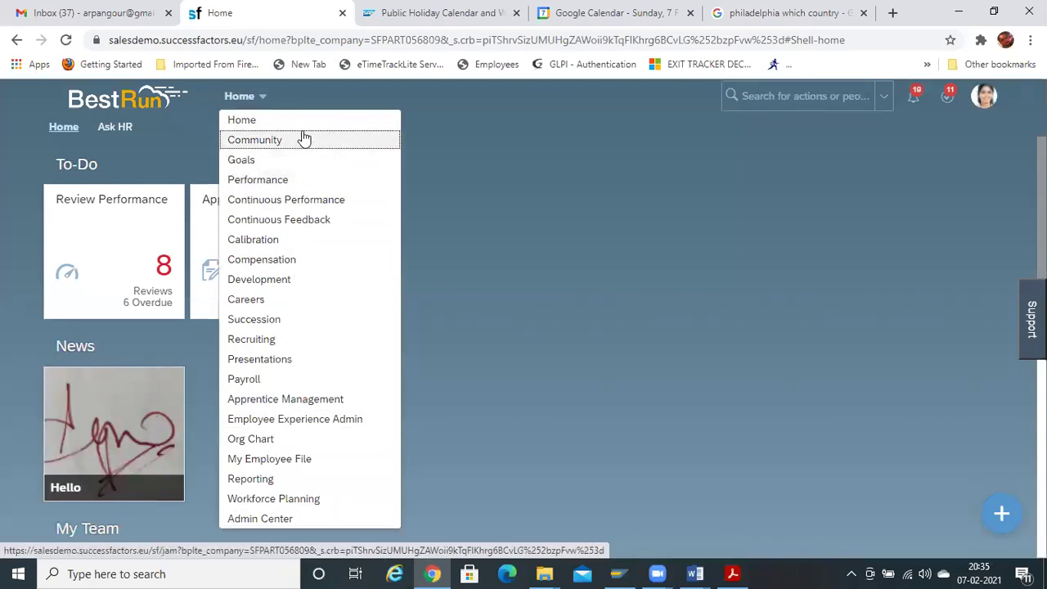
click(458, 154)
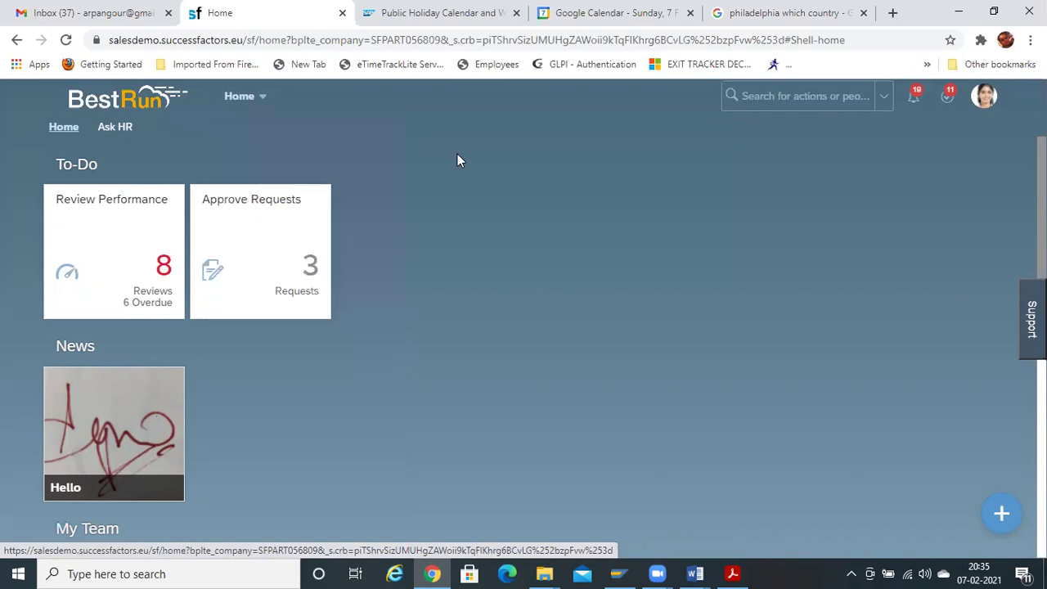
Open the Admin Center and examine the tools under Company Settings, Mobile, Time Management, Reporting and Analytics, and Employee Files
click(261, 100)
click(279, 522)
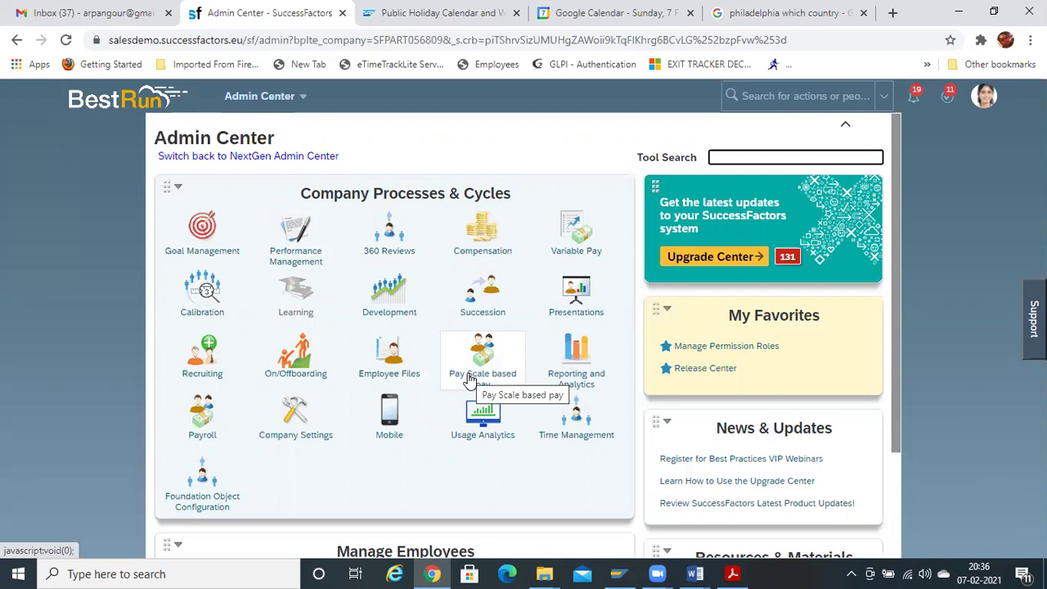
click(274, 420)
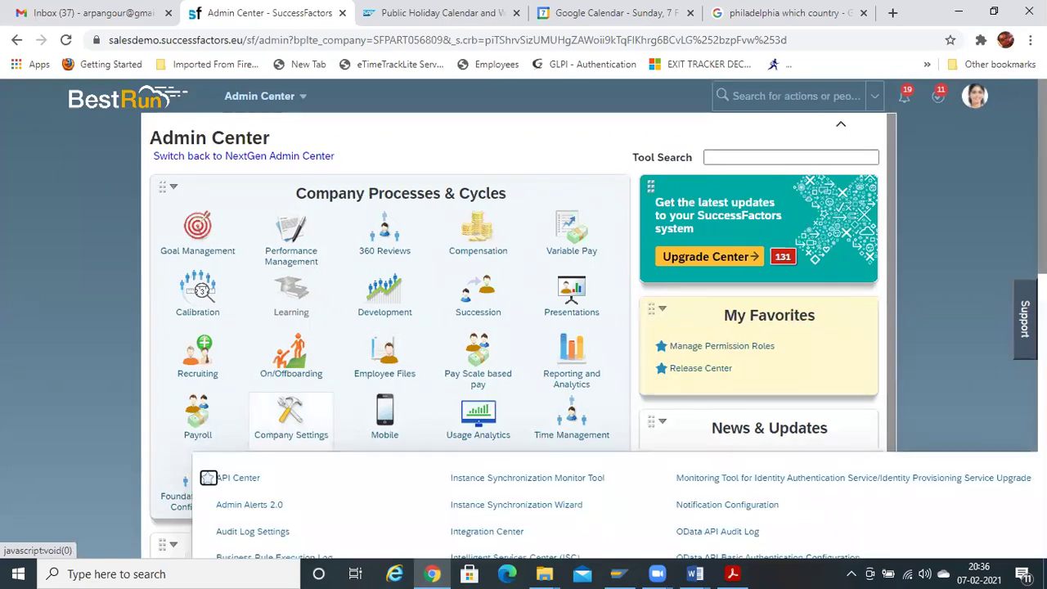
scroll(276, 163, up, 3)
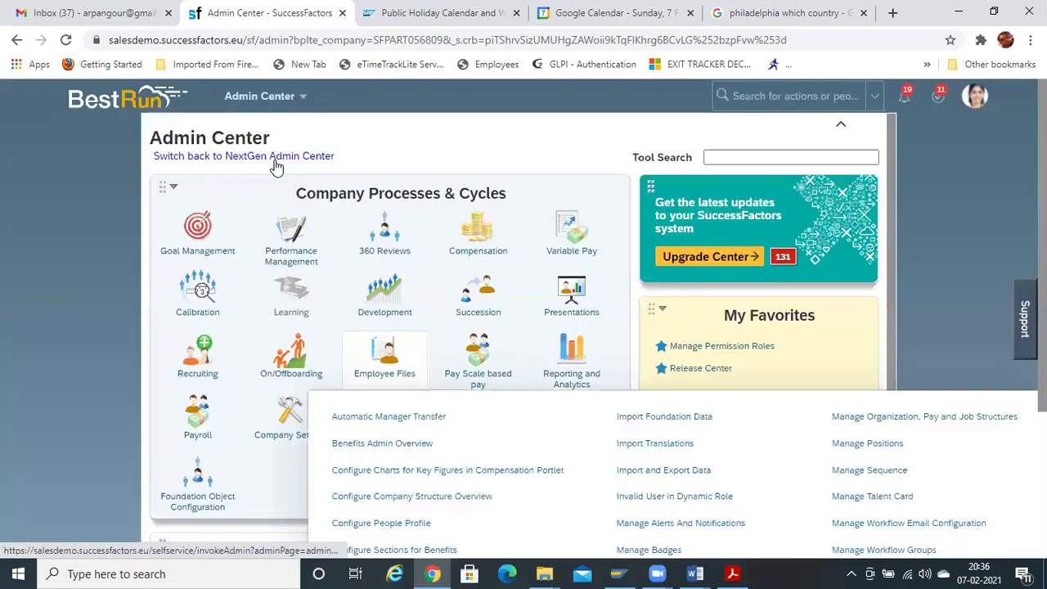
click(370, 415)
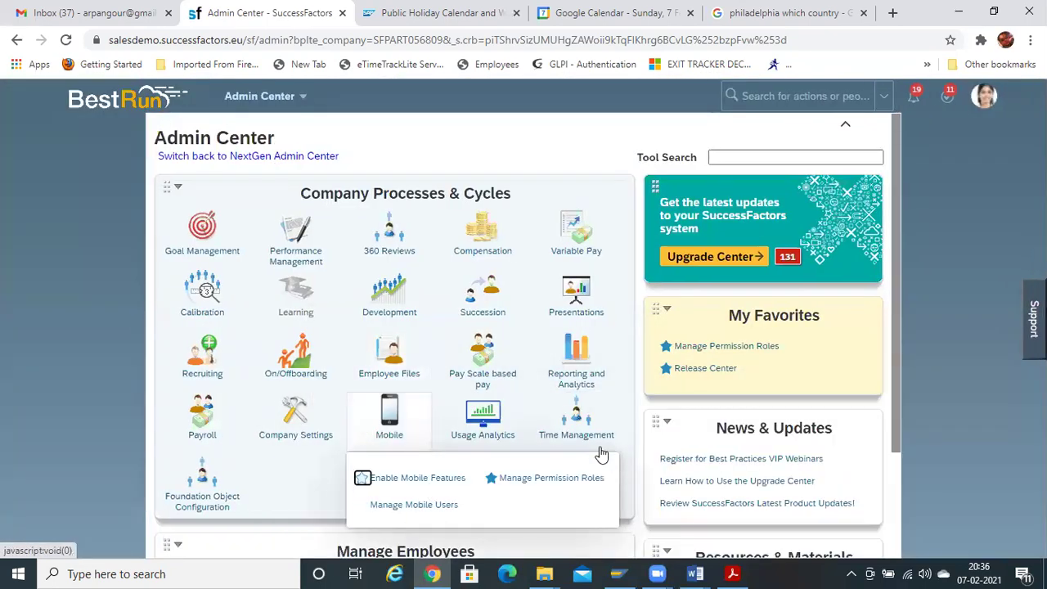
click(581, 417)
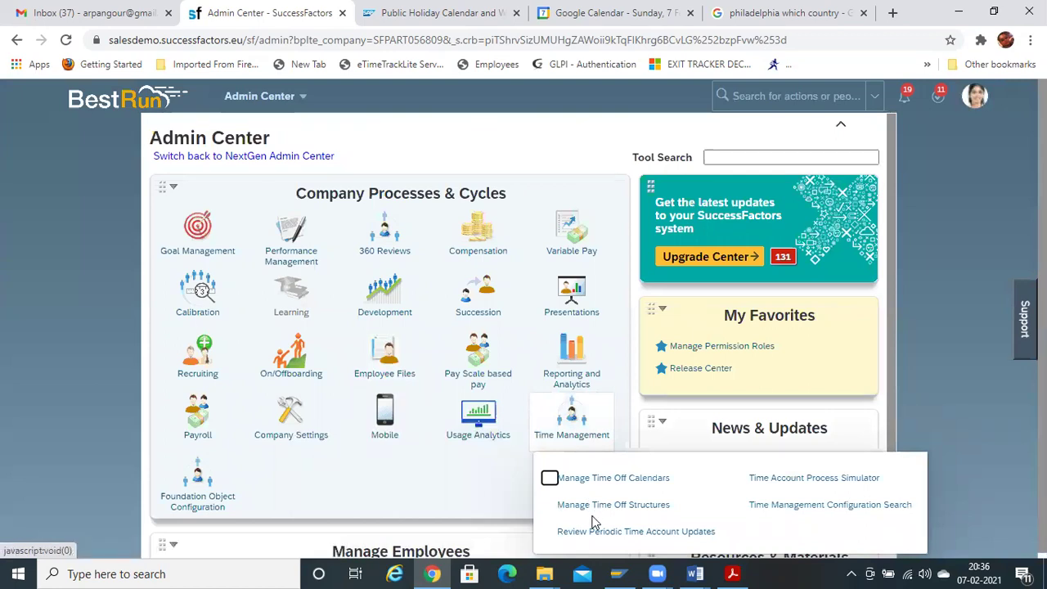
click(606, 311)
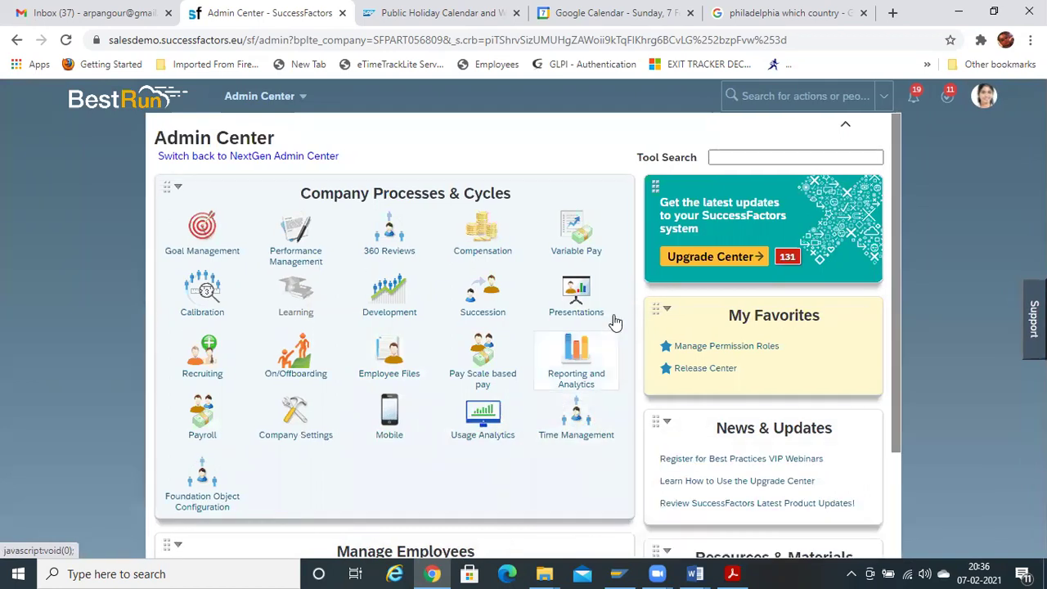
click(574, 387)
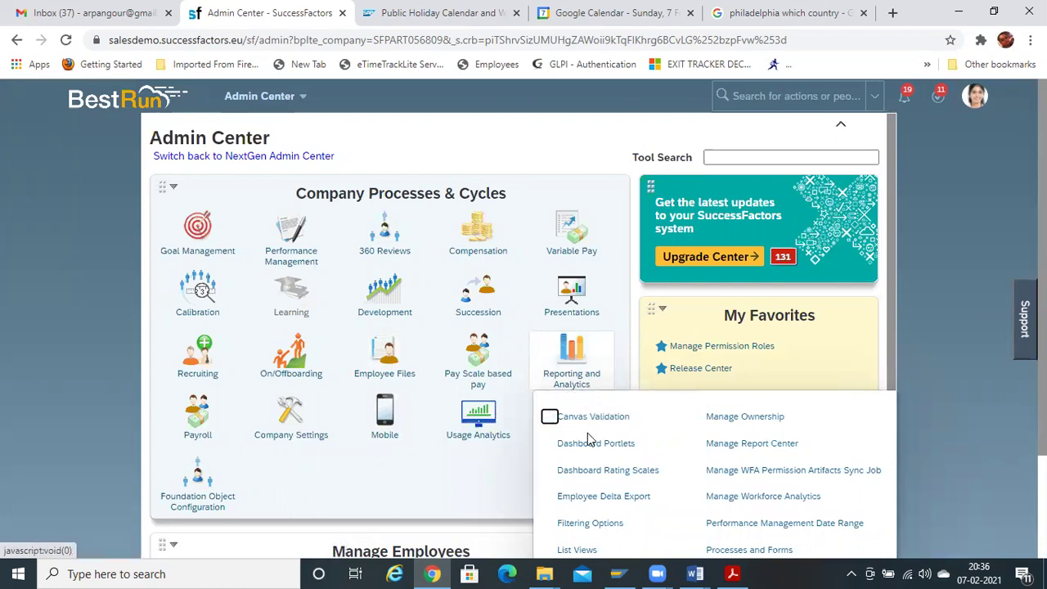
click(378, 382)
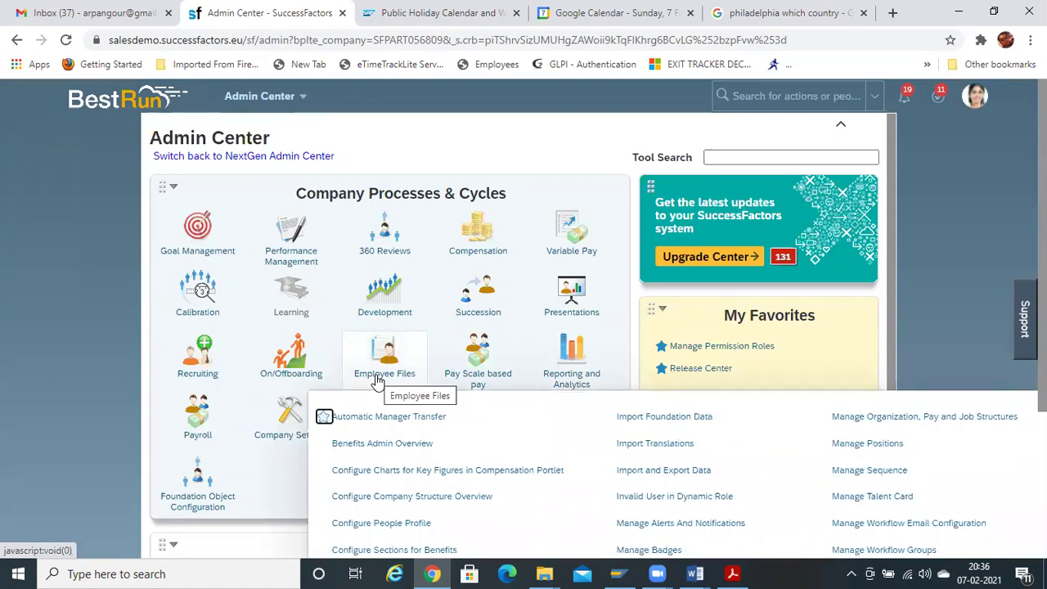
Check the Mobile and Foundation Object Configuration tools, and switch to Online Trainings.pdf in Acrobat Reader to read through the course content
mouse_move(389, 418)
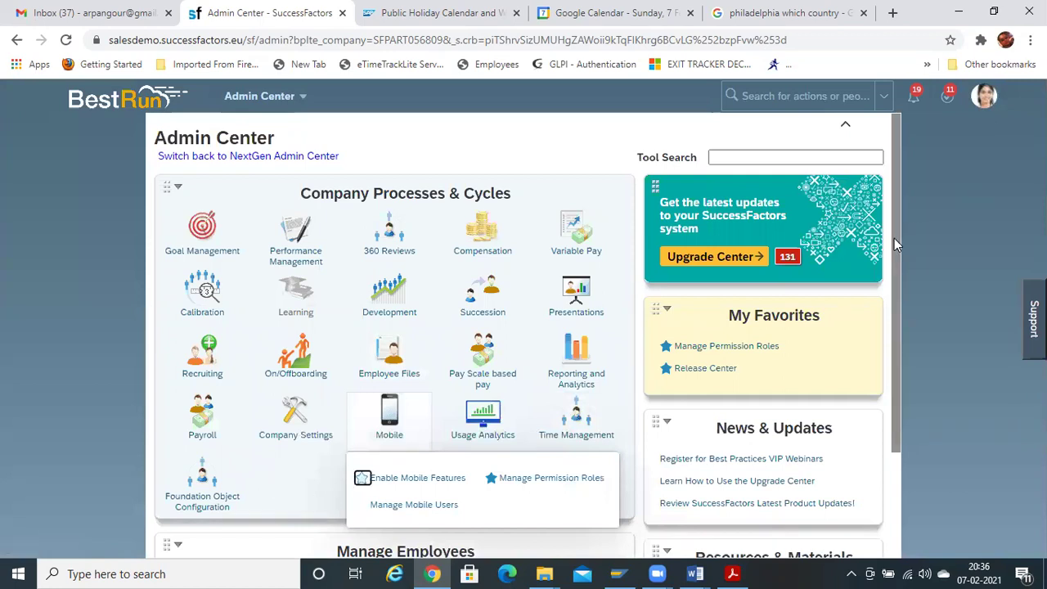
drag(895, 252, 885, 321)
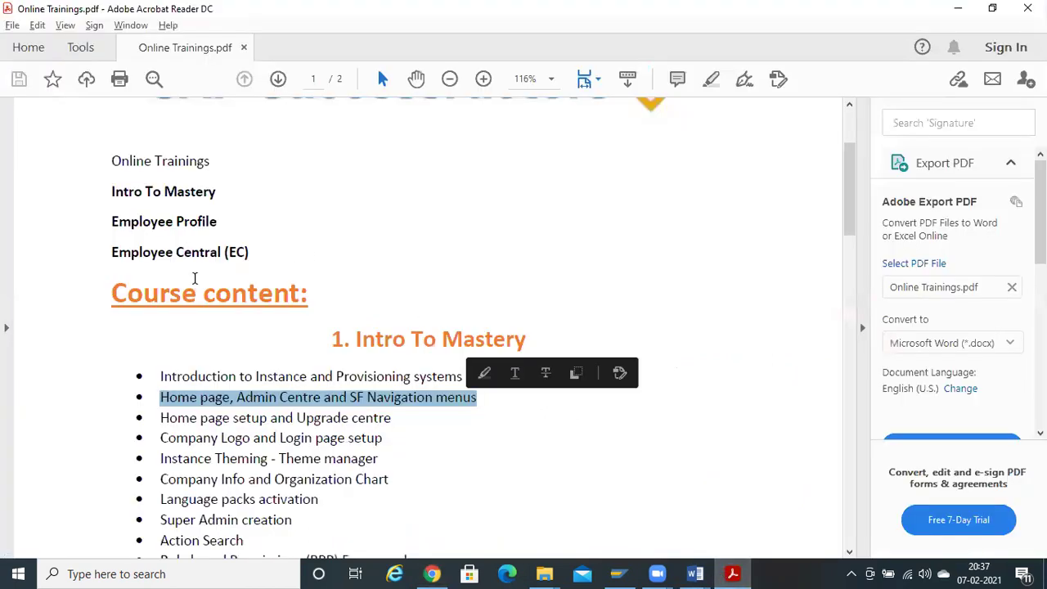
drag(853, 198, 842, 431)
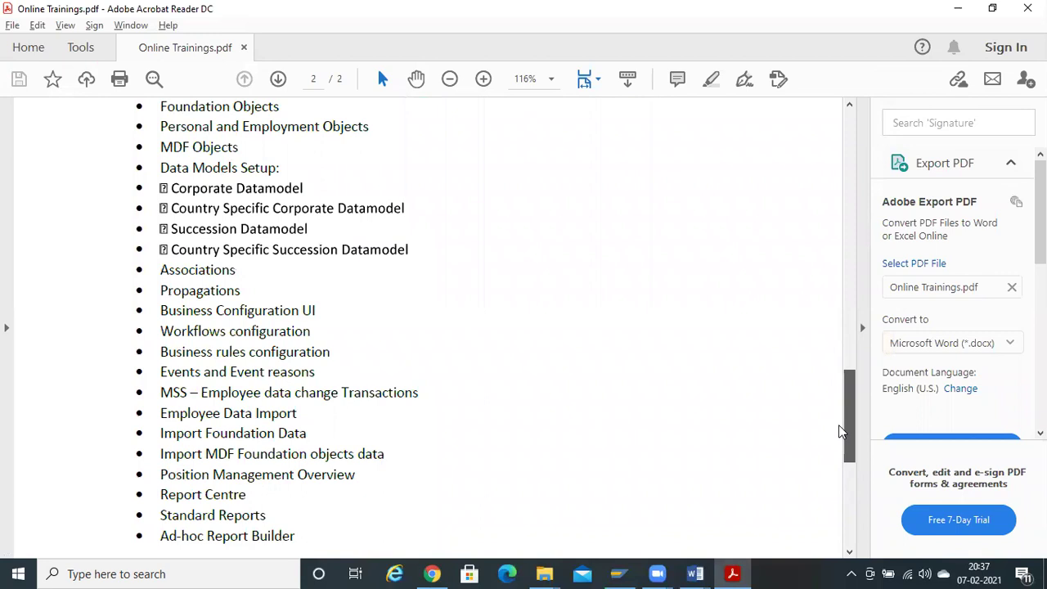
drag(839, 425, 836, 496)
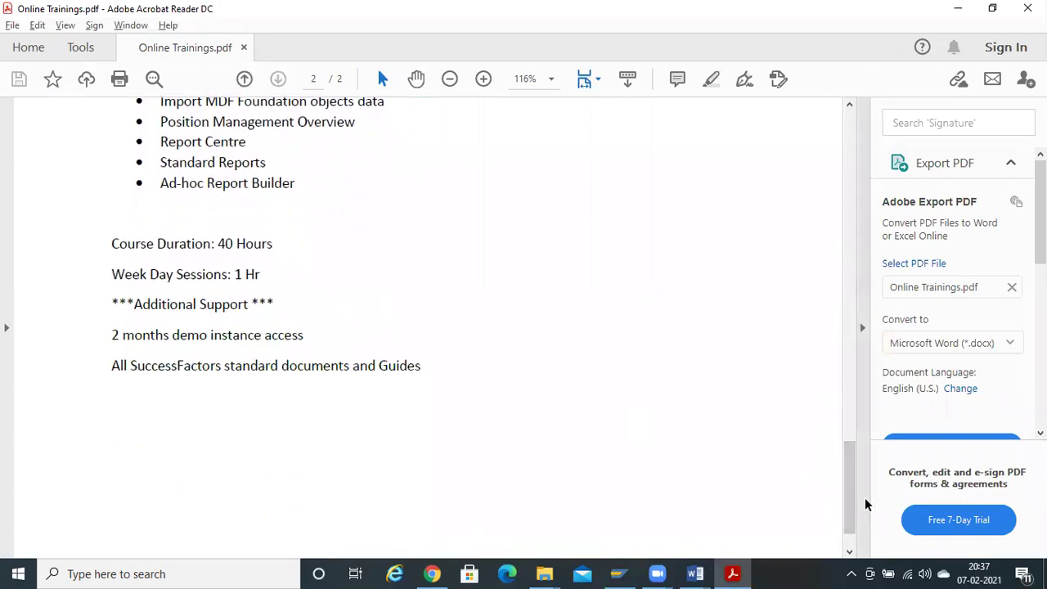
drag(853, 492, 859, 385)
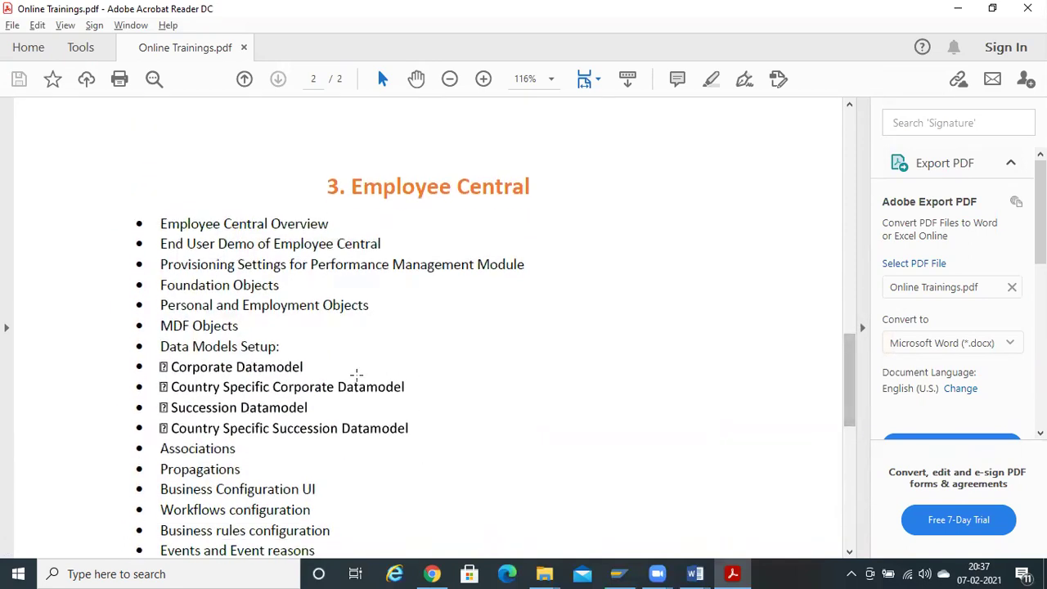
Examine the corporate, succession and country-specific data models listed under Data Models Setup in the Employee Central section
drag(161, 376, 413, 444)
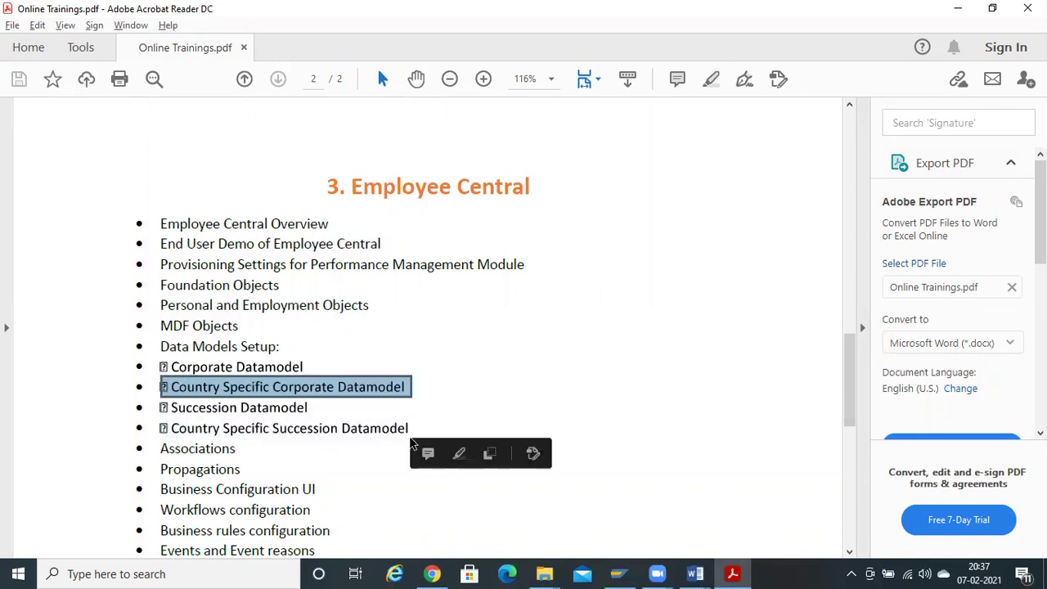
click(195, 359)
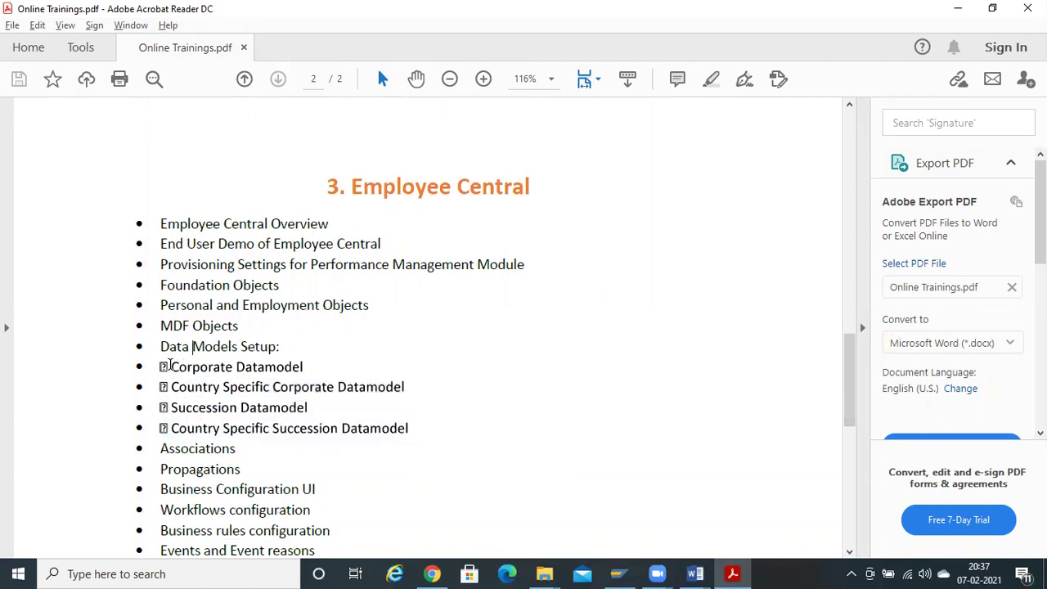
drag(174, 365, 320, 417)
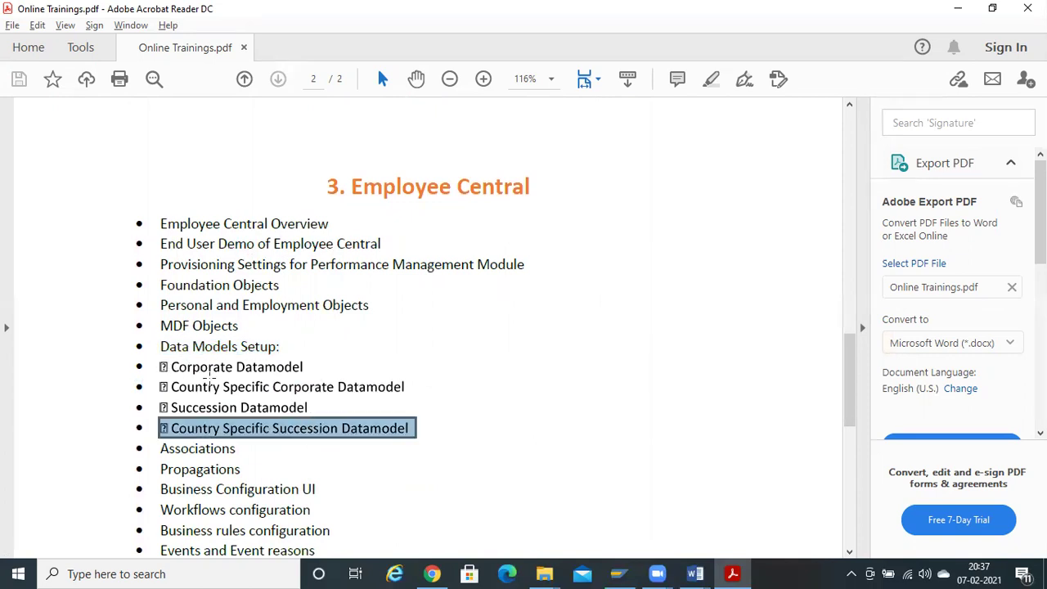
drag(170, 387, 258, 389)
click(226, 401)
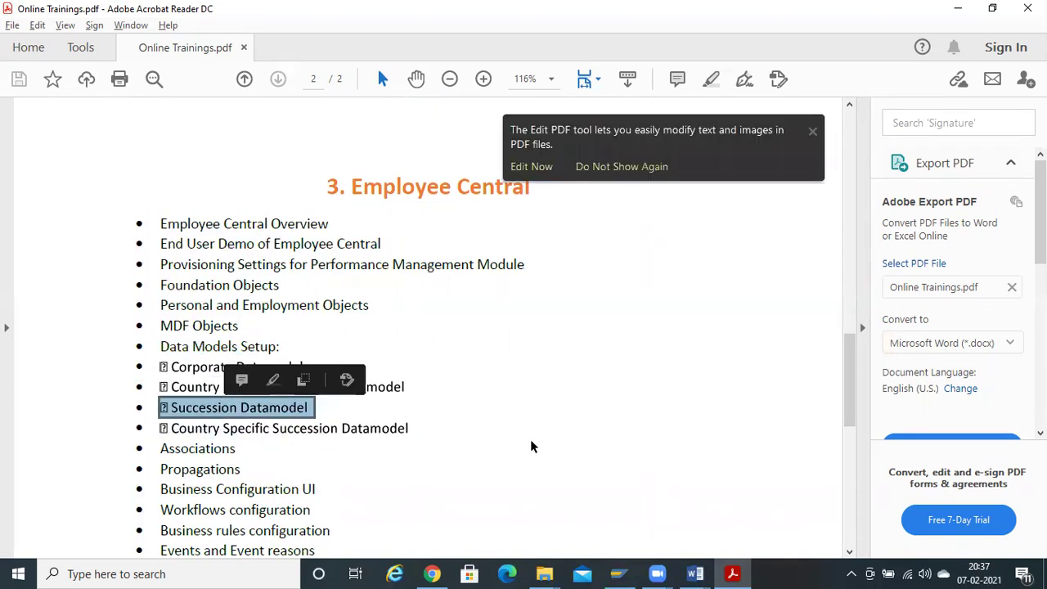
click(519, 411)
drag(161, 347, 382, 400)
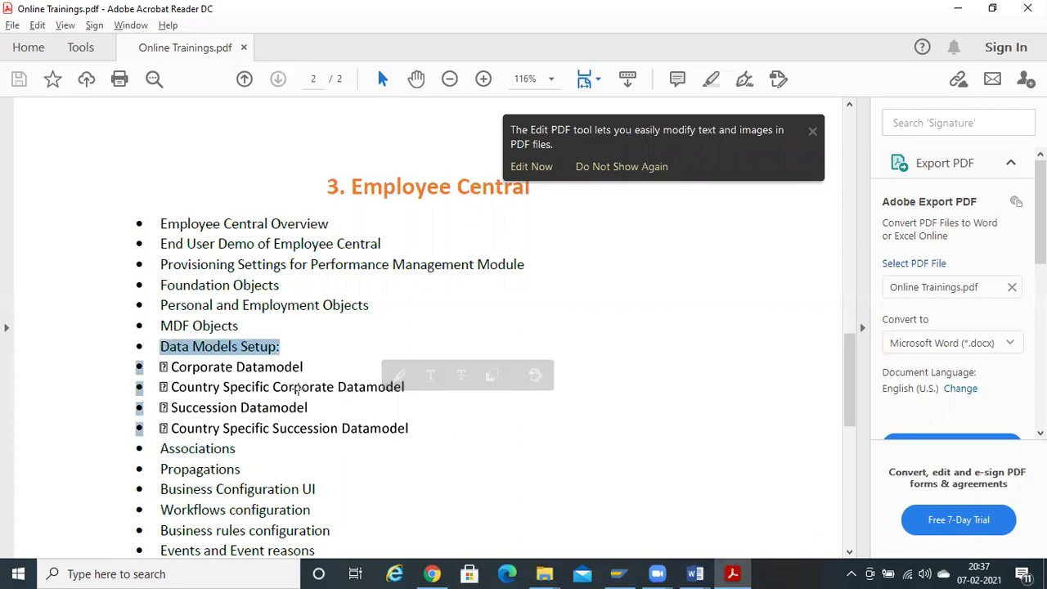
click(262, 401)
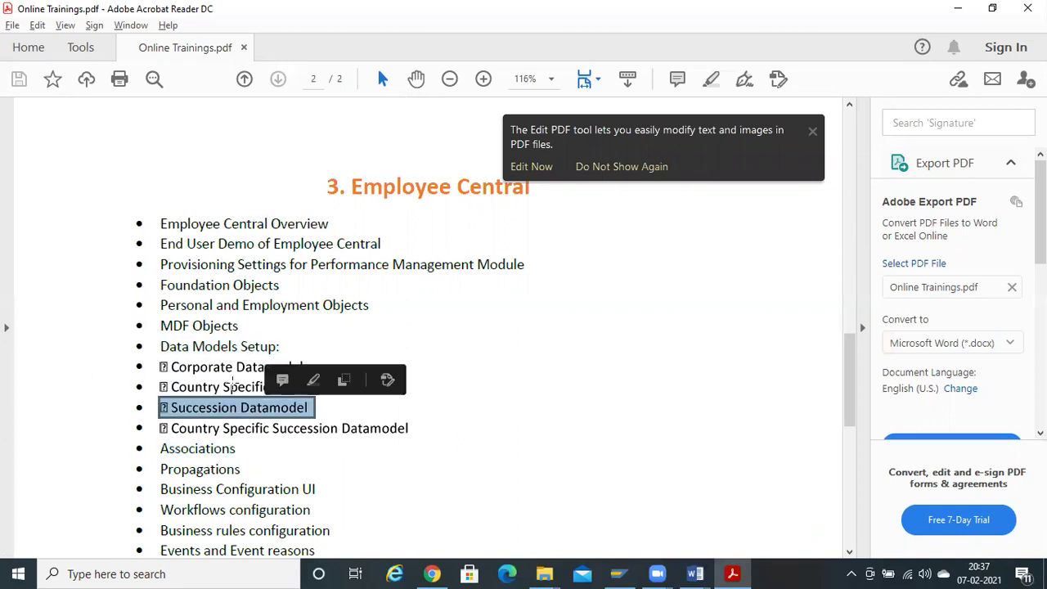
click(233, 387)
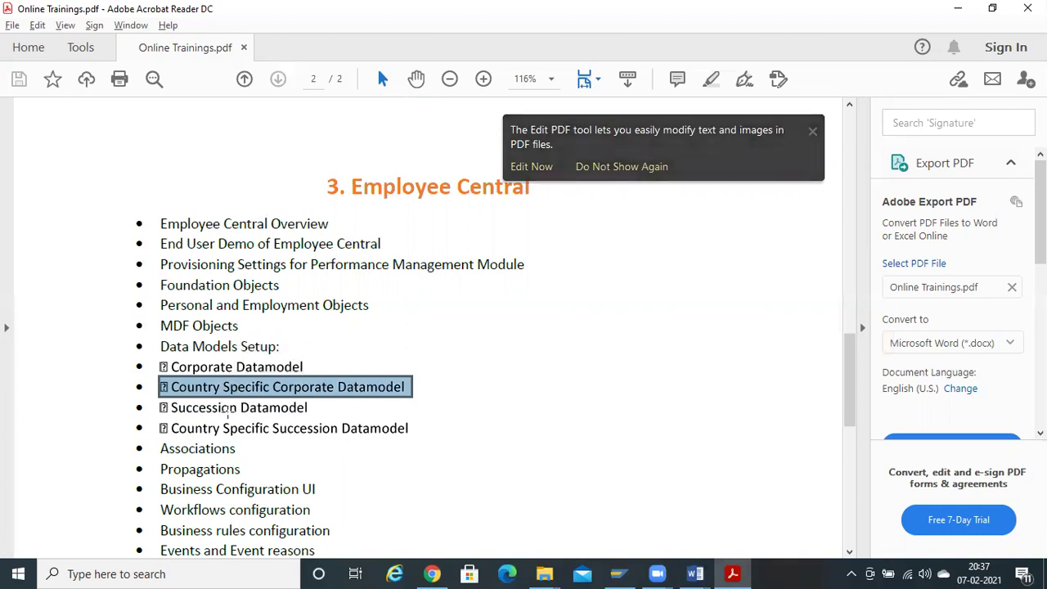
drag(168, 367, 237, 404)
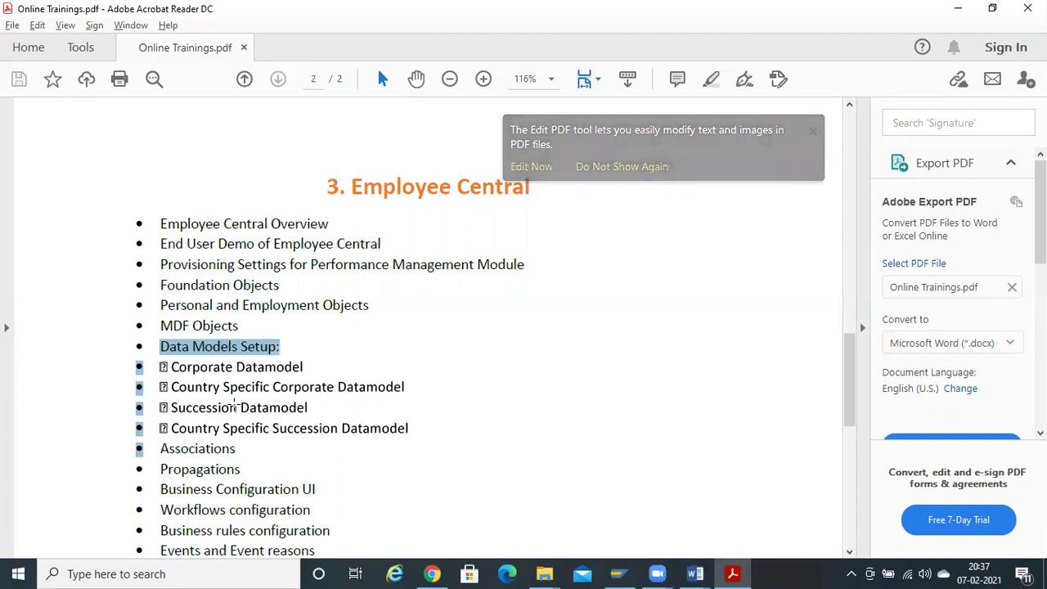
Compare the Employee Central topics with the Employee Profile topics, and return to the beginning of the course document
drag(347, 185, 504, 215)
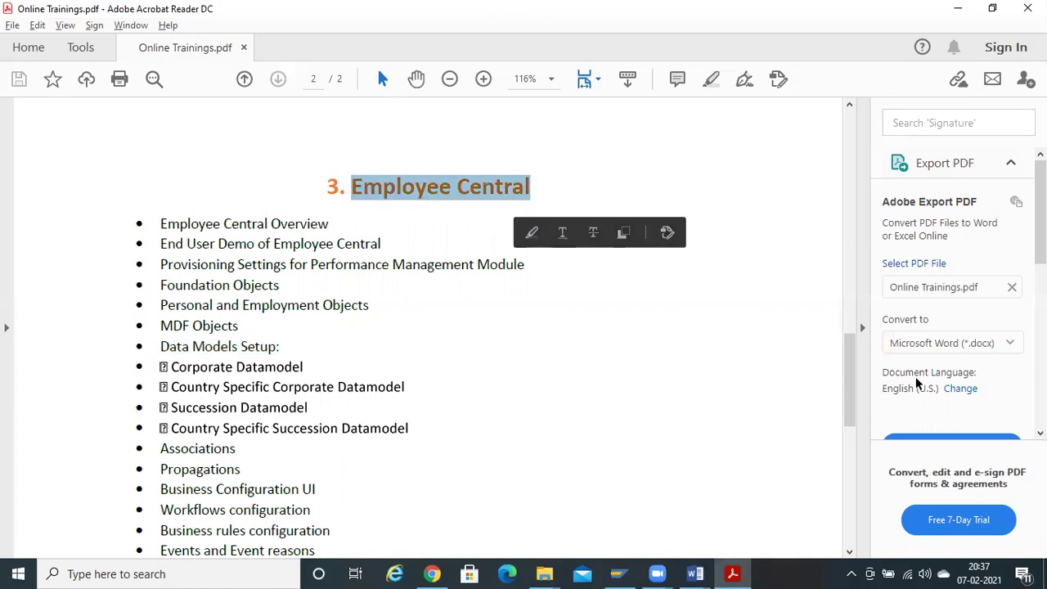
drag(856, 369, 859, 260)
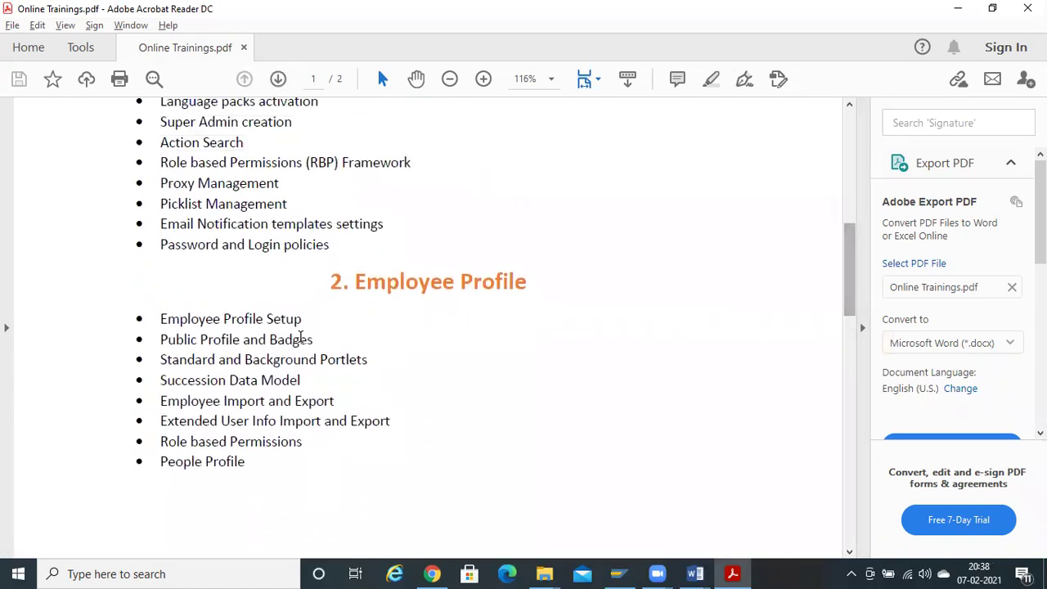
drag(164, 316, 268, 472)
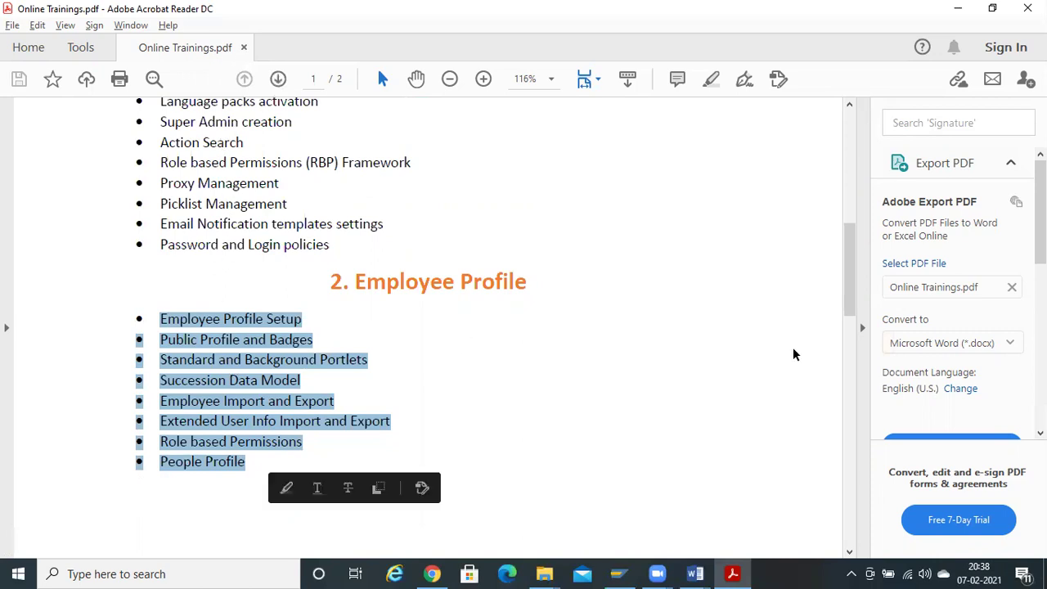
drag(850, 264, 852, 341)
drag(347, 399, 369, 507)
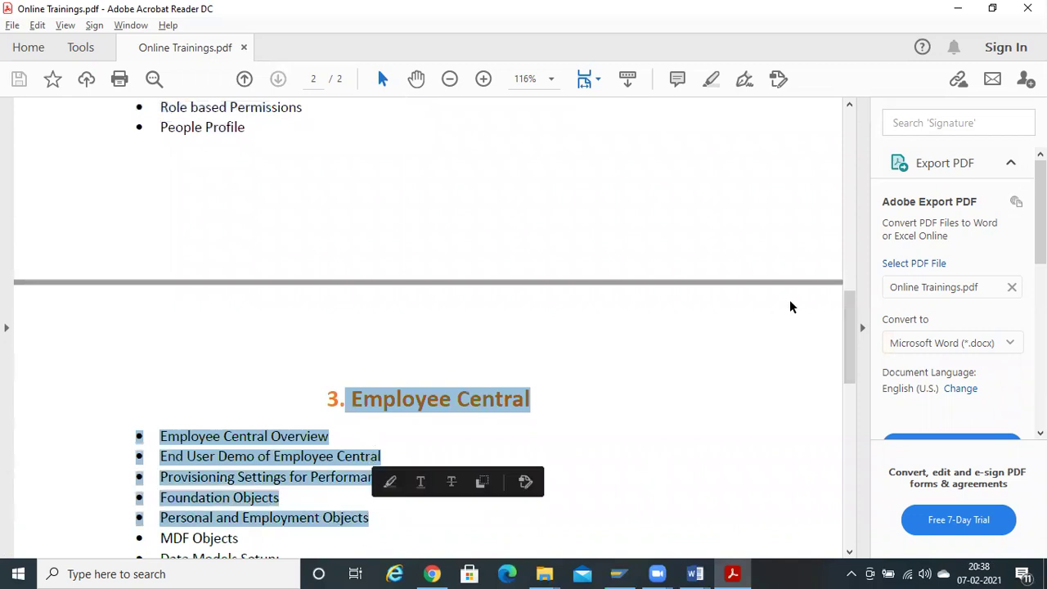
drag(858, 301, 859, 158)
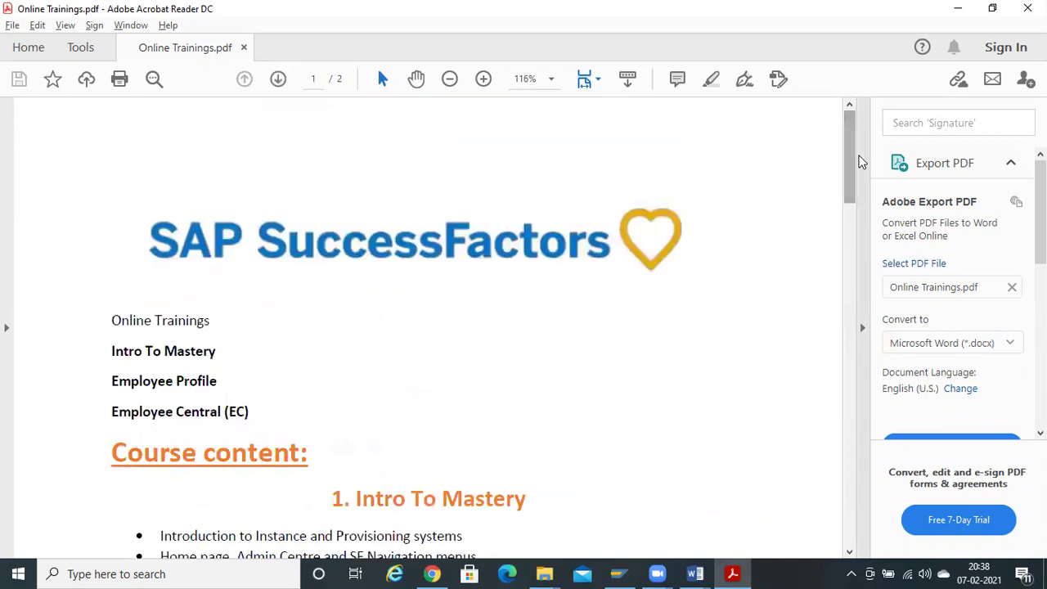
Return to Chrome and examine the Admin Center tools under Usage Analytics, Foundation Object Configuration, Employee Files, and Reporting and Analytics
key(alt+Tab)
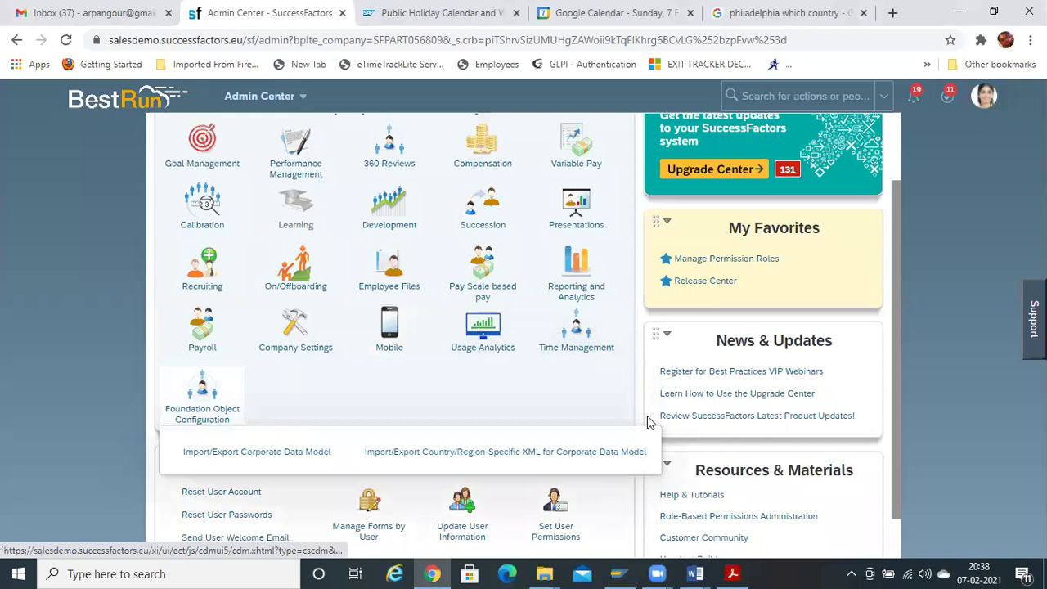
mouse_move(587, 352)
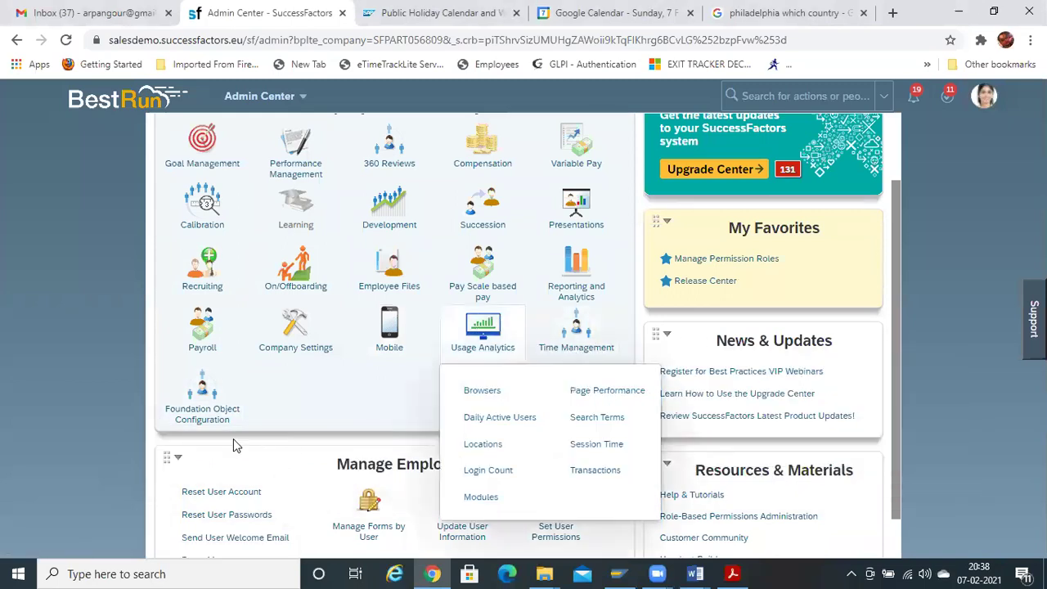
mouse_move(203, 413)
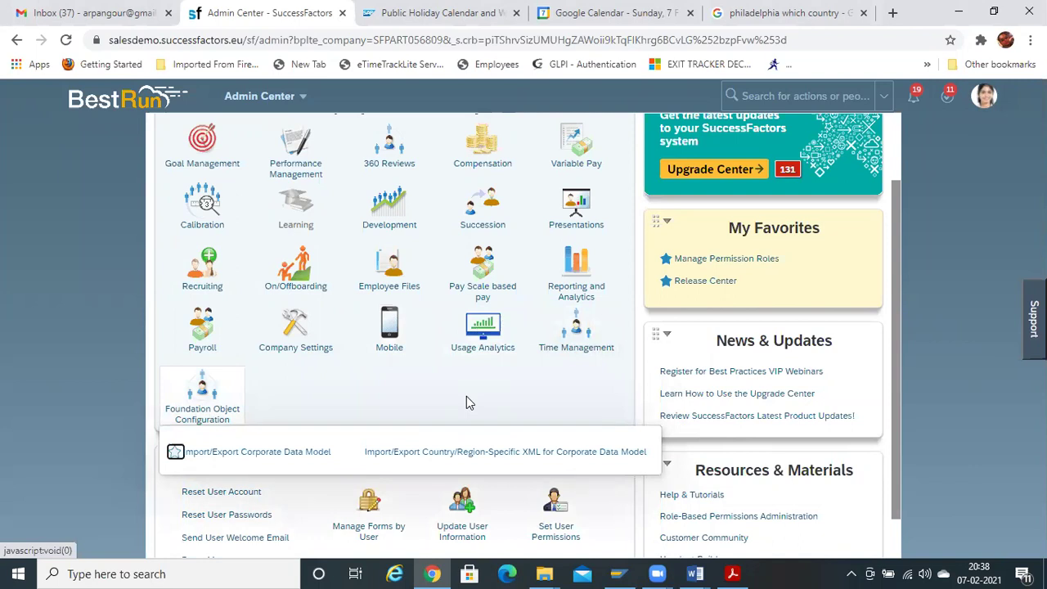
mouse_move(387, 267)
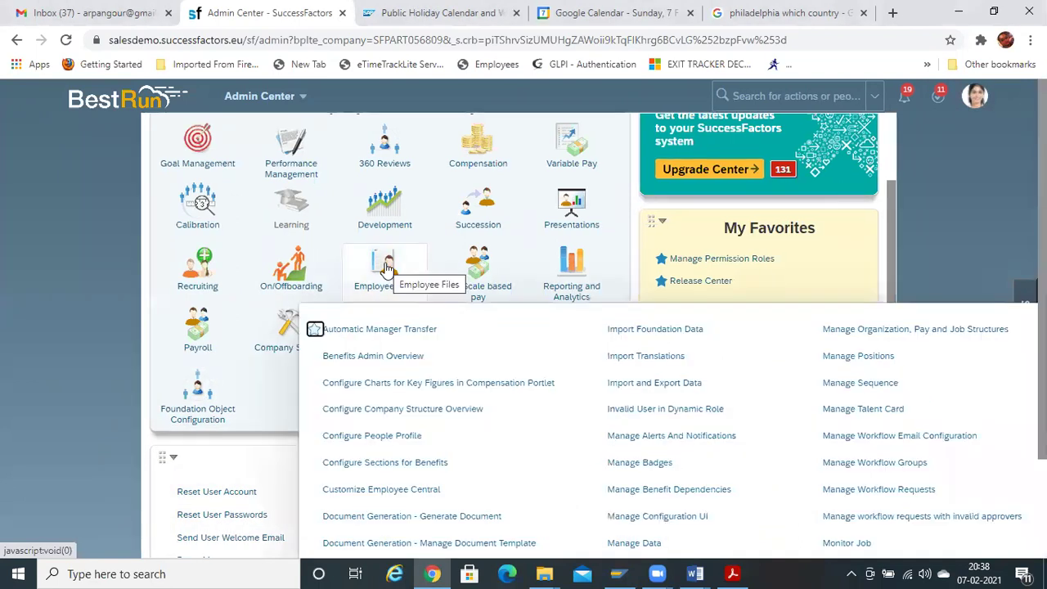
mouse_move(491, 339)
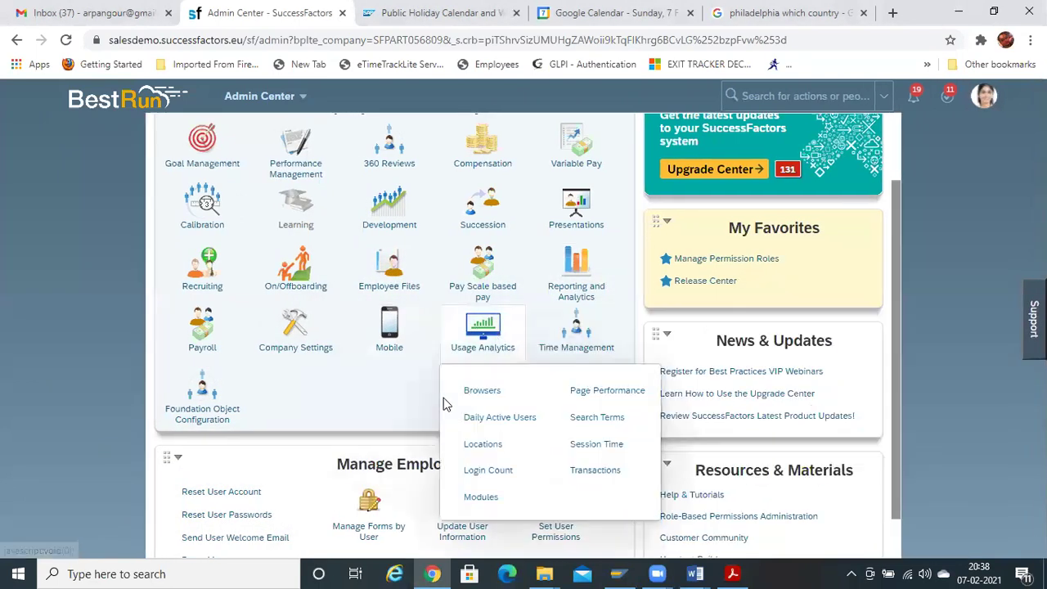
mouse_move(270, 360)
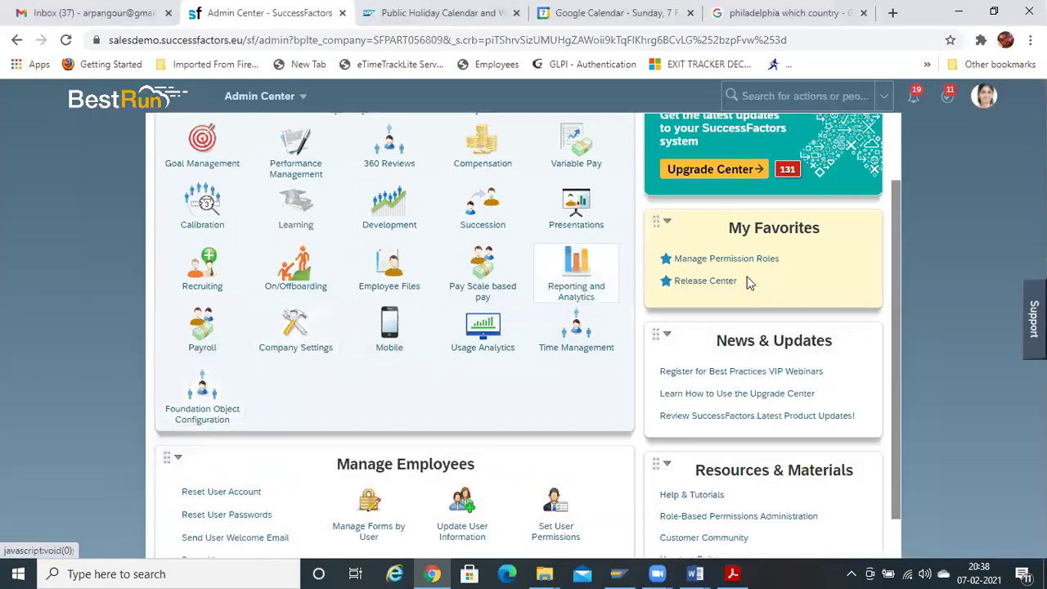
mouse_move(573, 274)
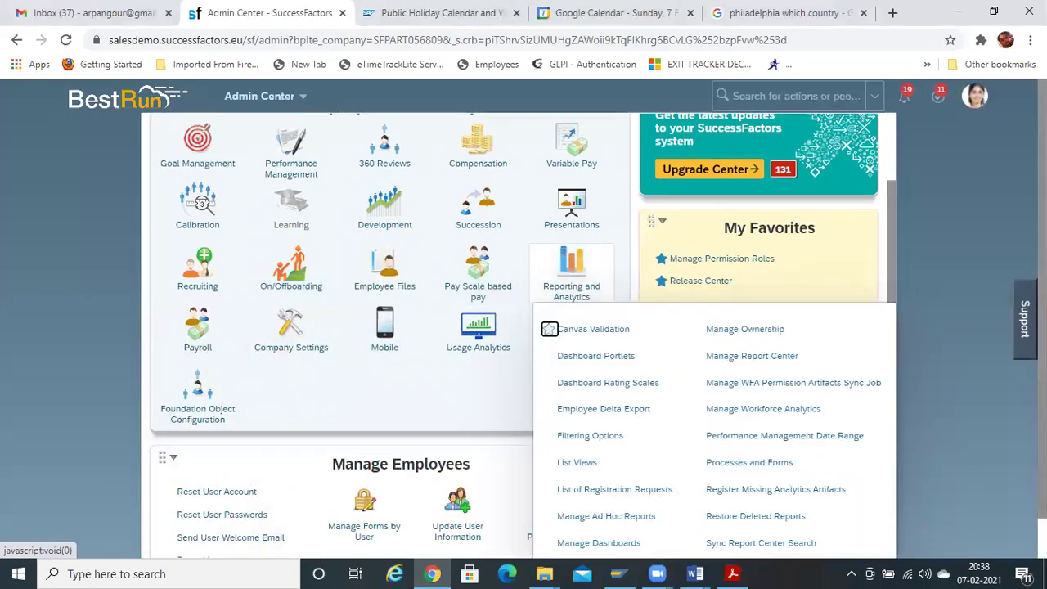
Open the Send User Welcome Email tool from the Manage Employees section
scroll(593, 327, down, 1)
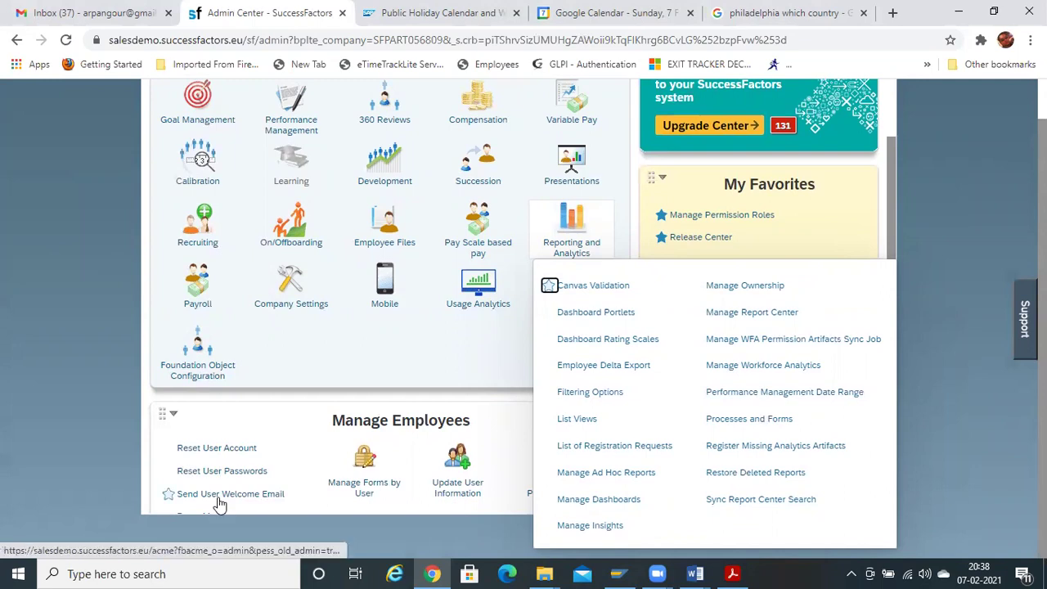
click(253, 496)
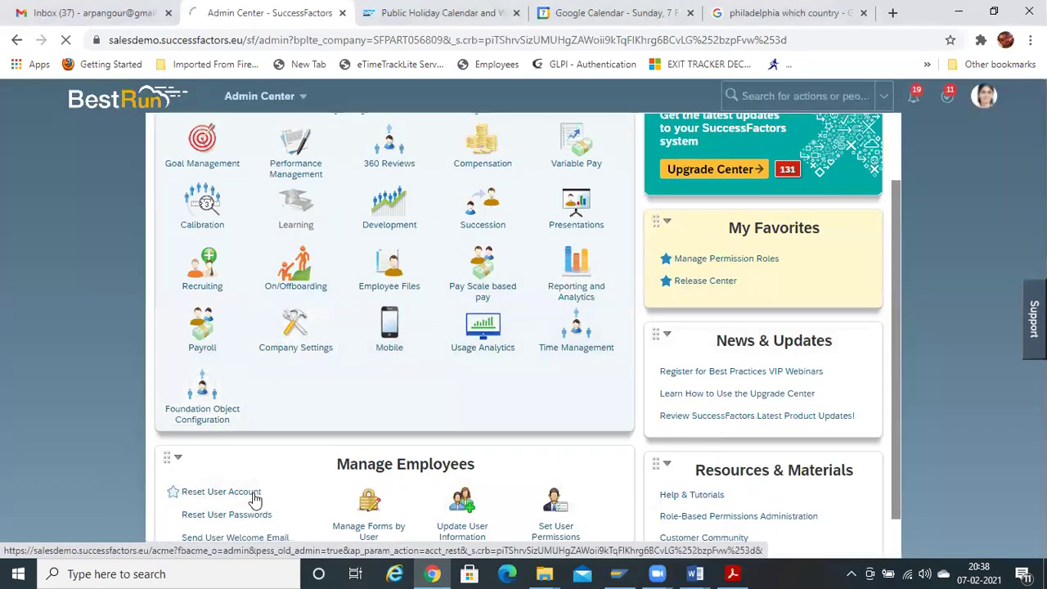
click(256, 541)
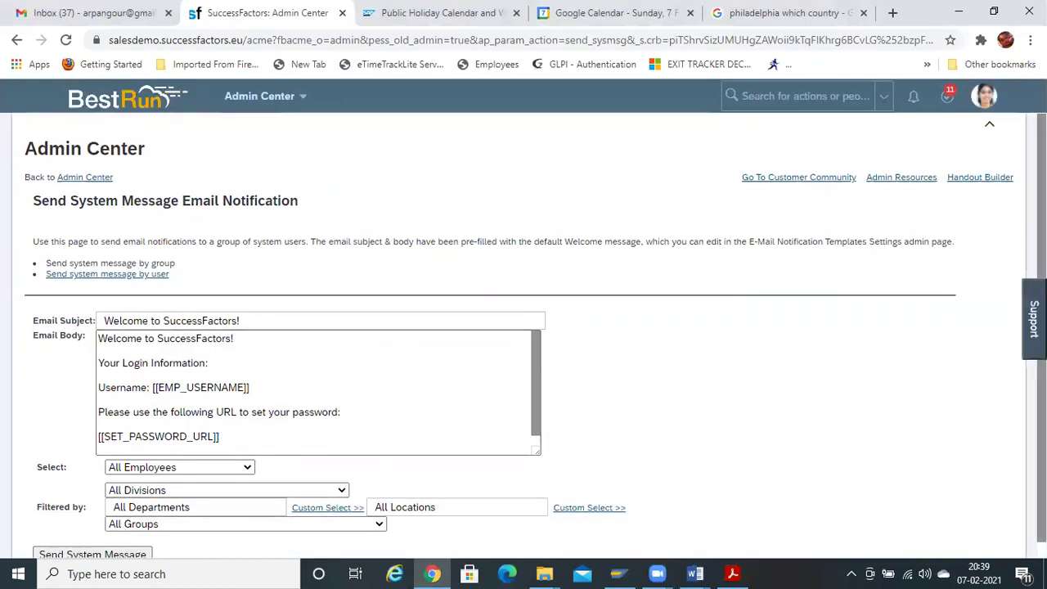
Examine the welcome message's email subject, the employee group choices for recipients and the department filter
scroll(524, 335, down, 1)
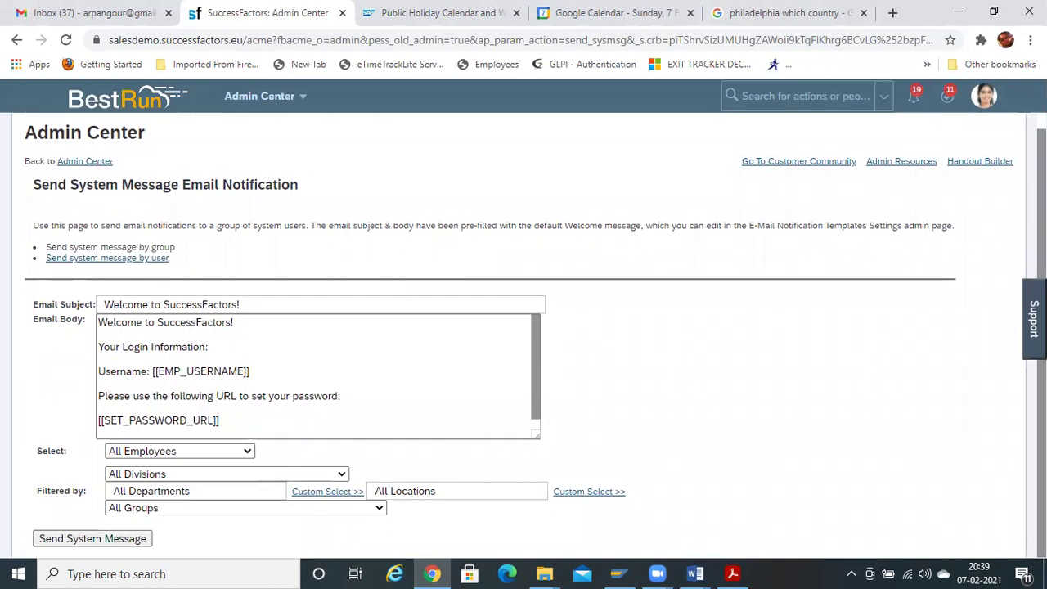
click(191, 304)
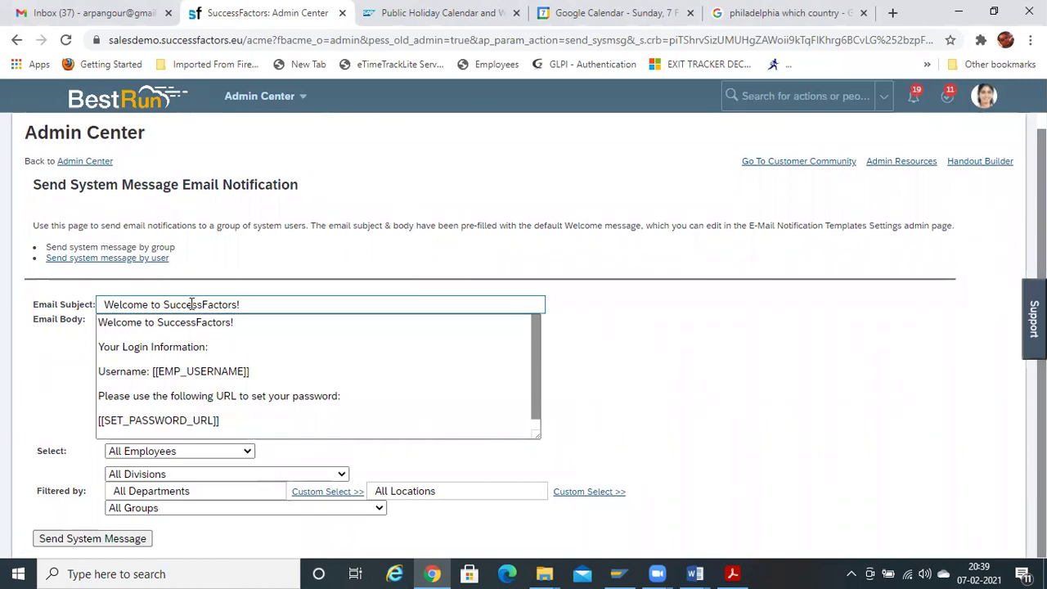
click(184, 453)
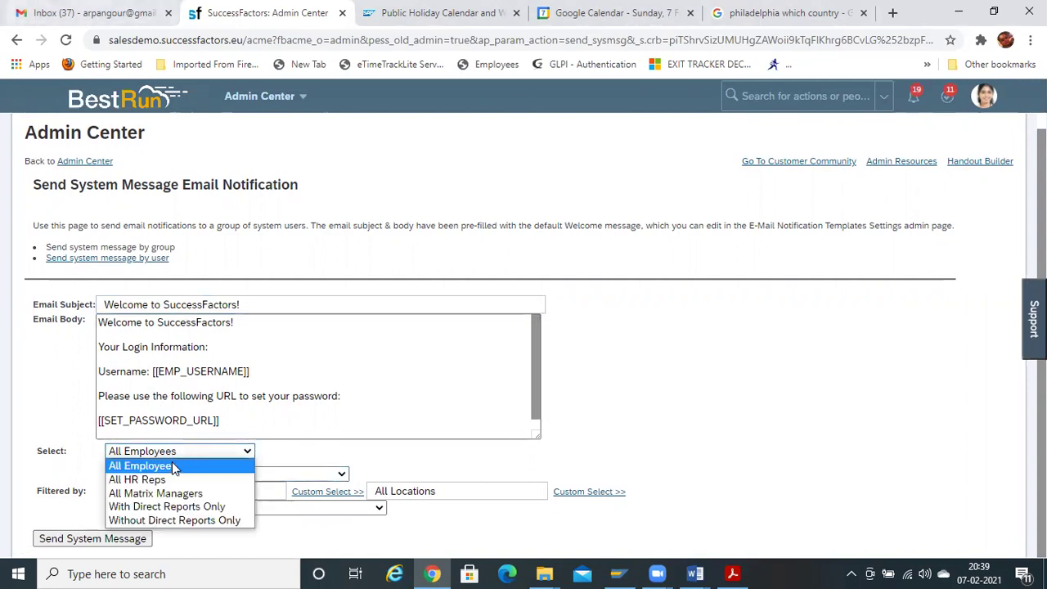
click(360, 452)
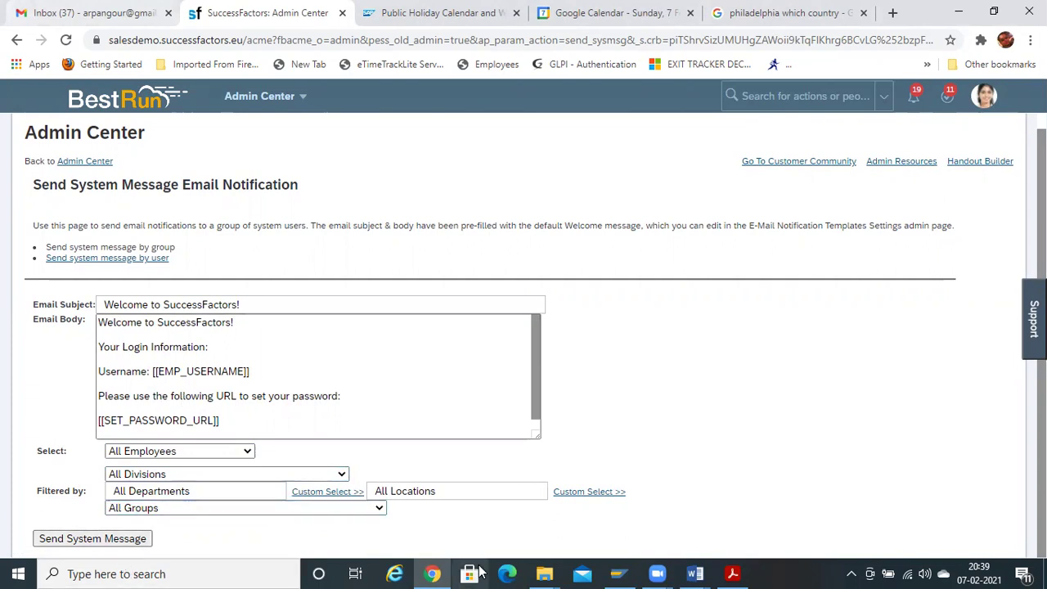
click(167, 453)
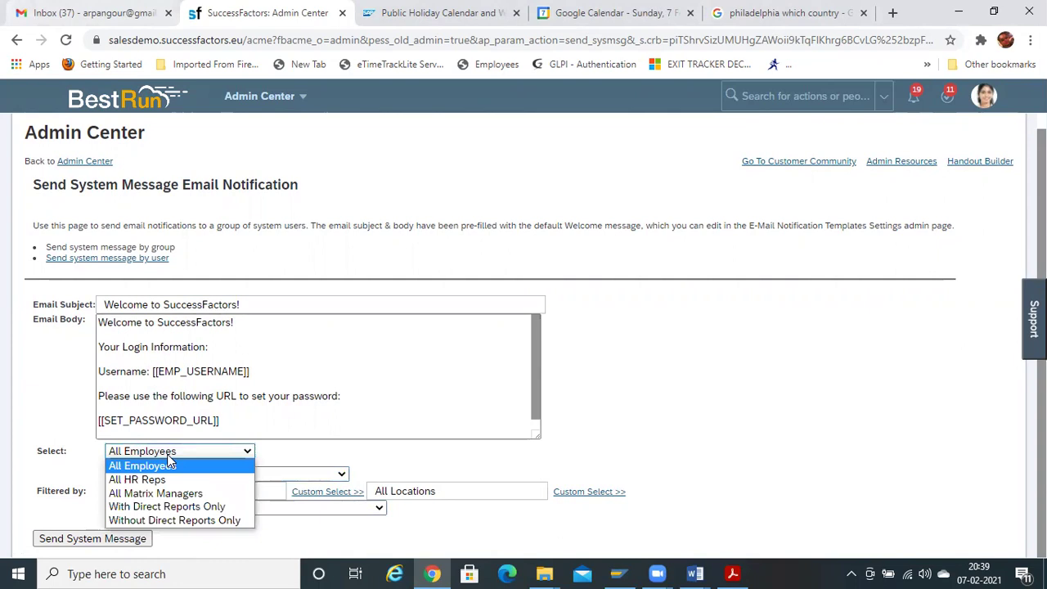
click(393, 453)
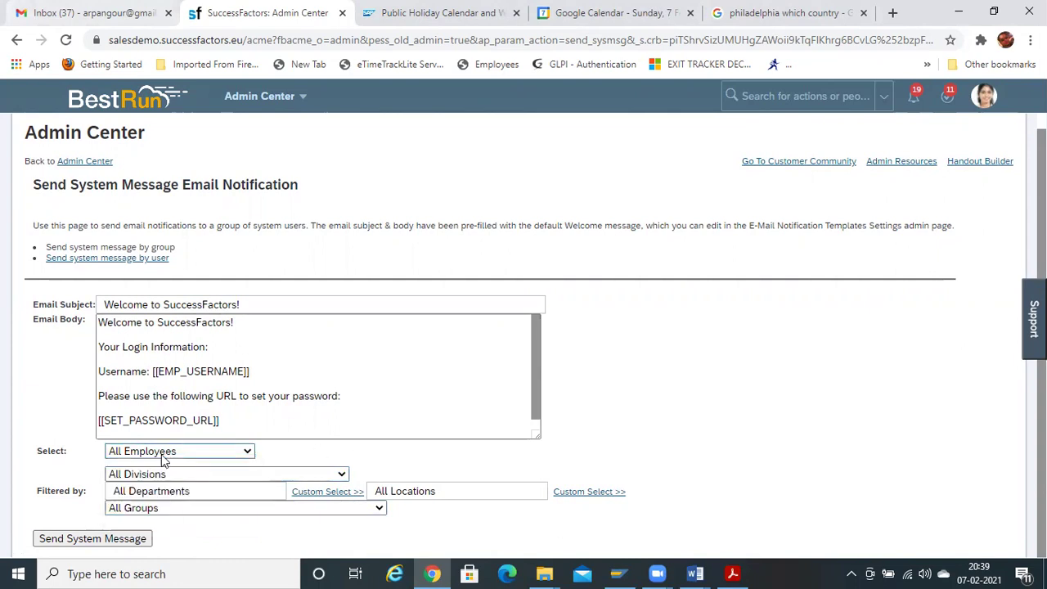
click(158, 491)
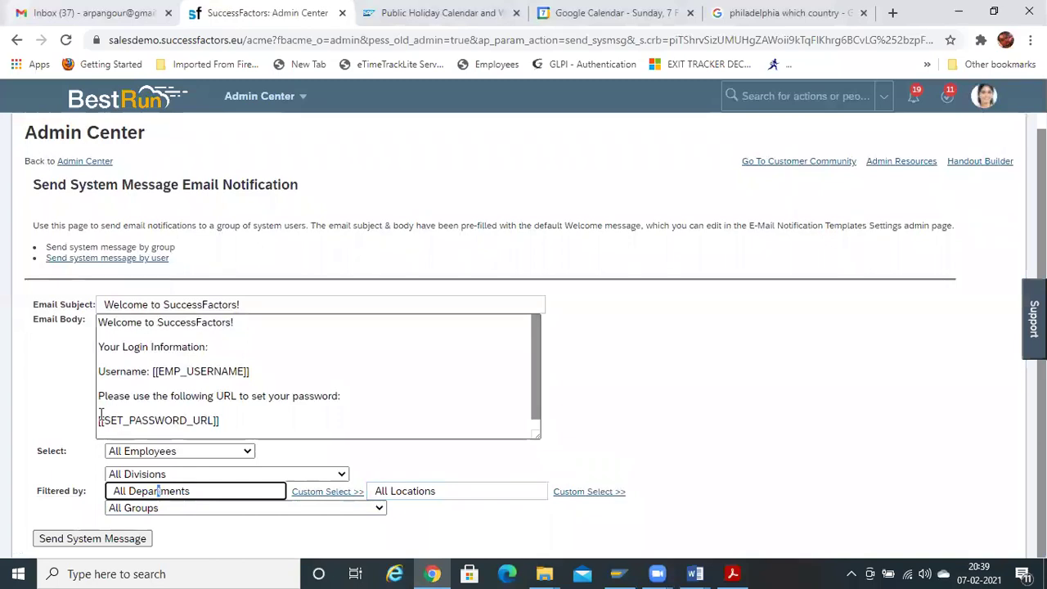
Examine the recipient group choices and the custom location search for sending the welcome message by group
click(144, 455)
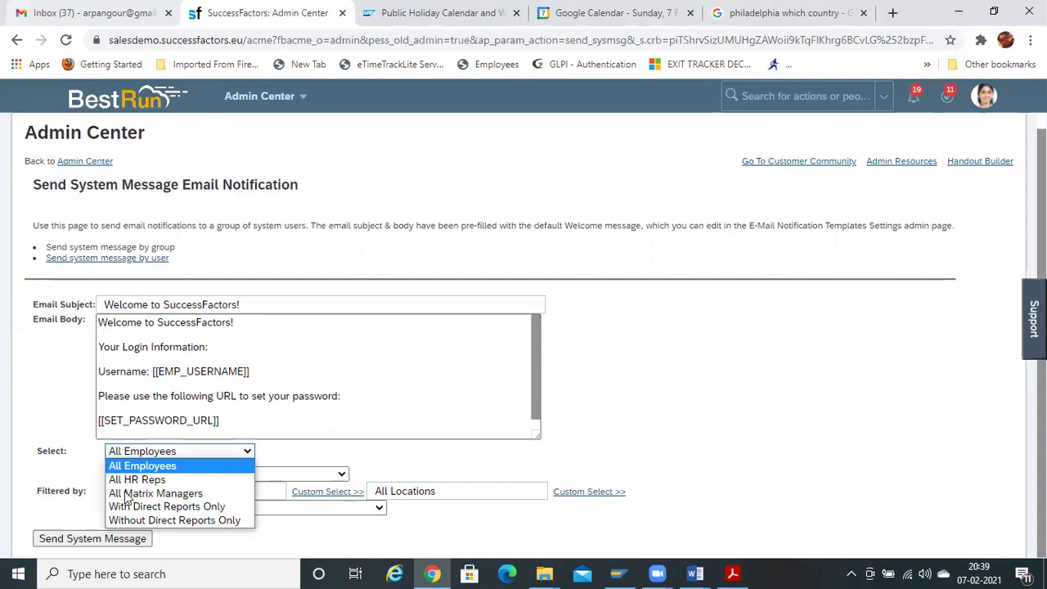
click(1042, 351)
drag(1041, 350, 1042, 329)
scroll(1022, 390, down, 1)
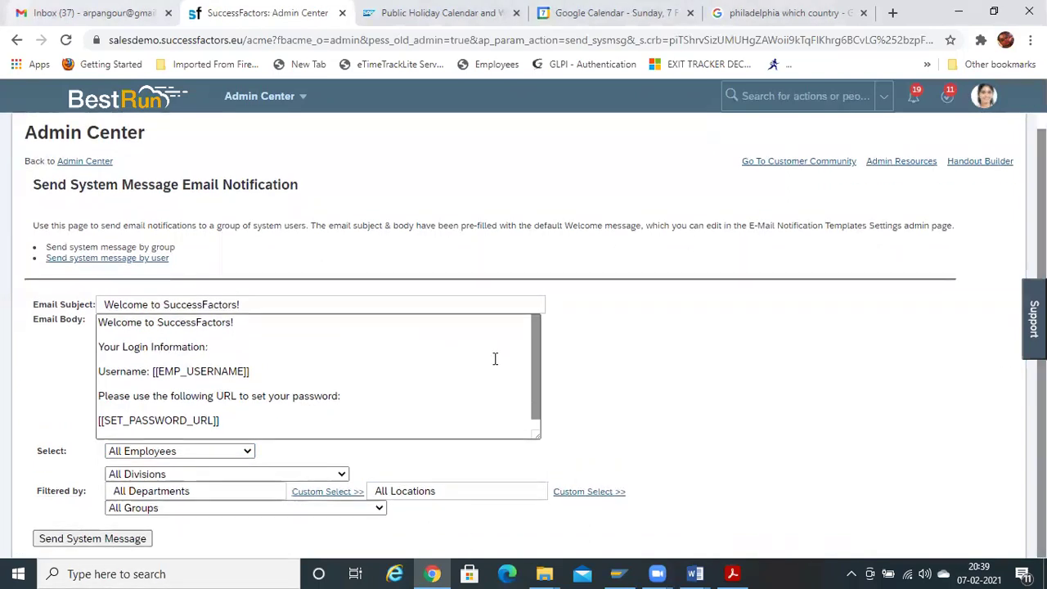
click(583, 494)
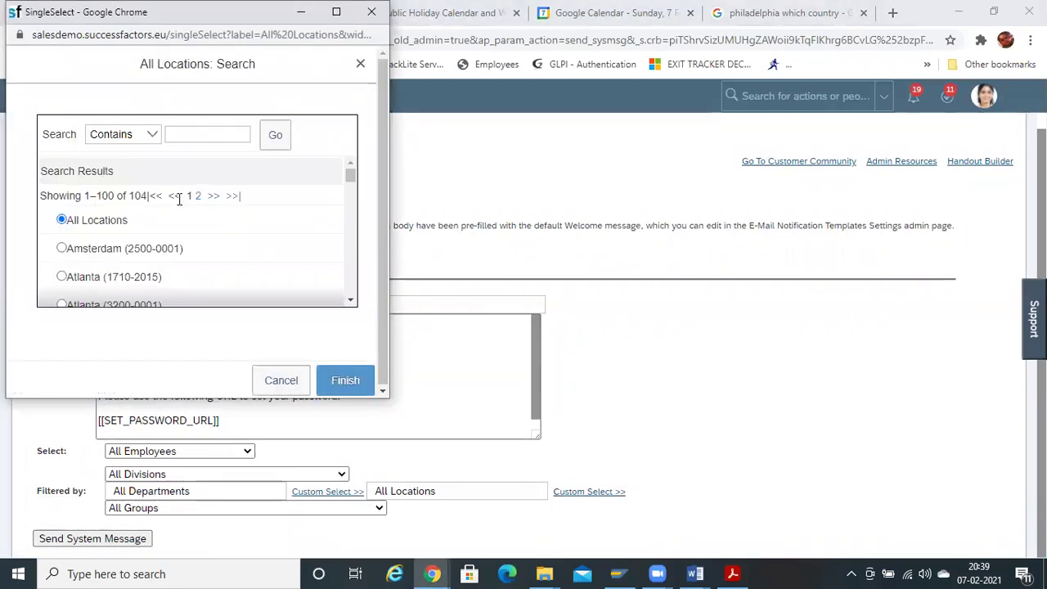
click(151, 134)
click(233, 134)
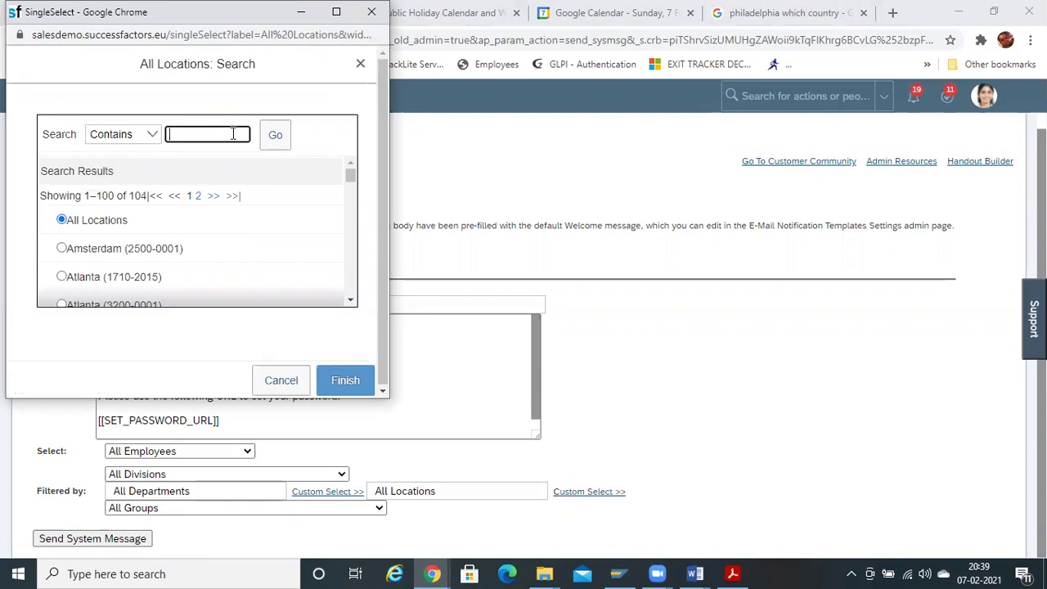
click(373, 13)
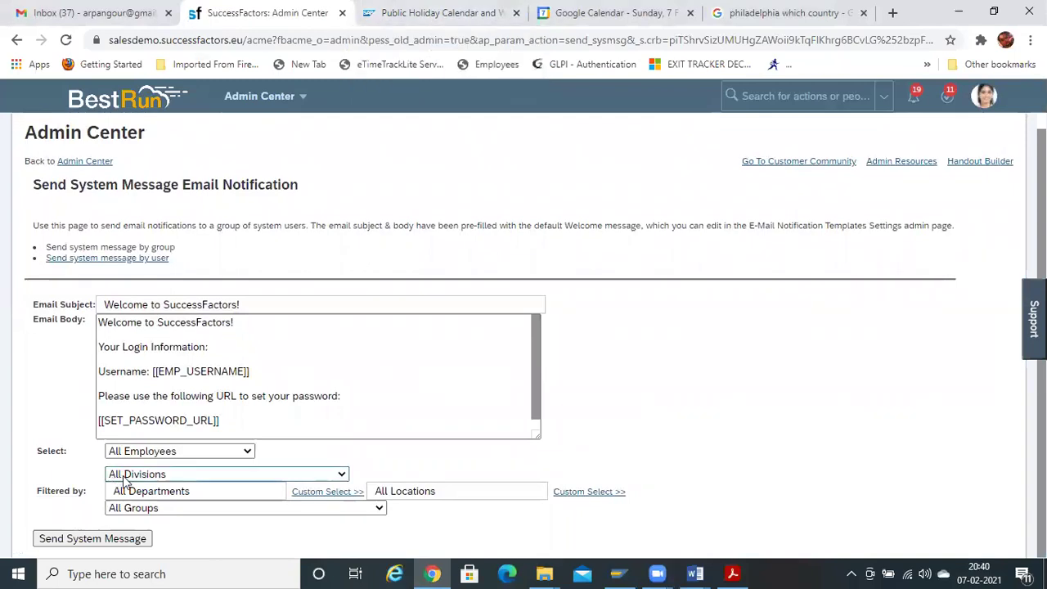
click(203, 456)
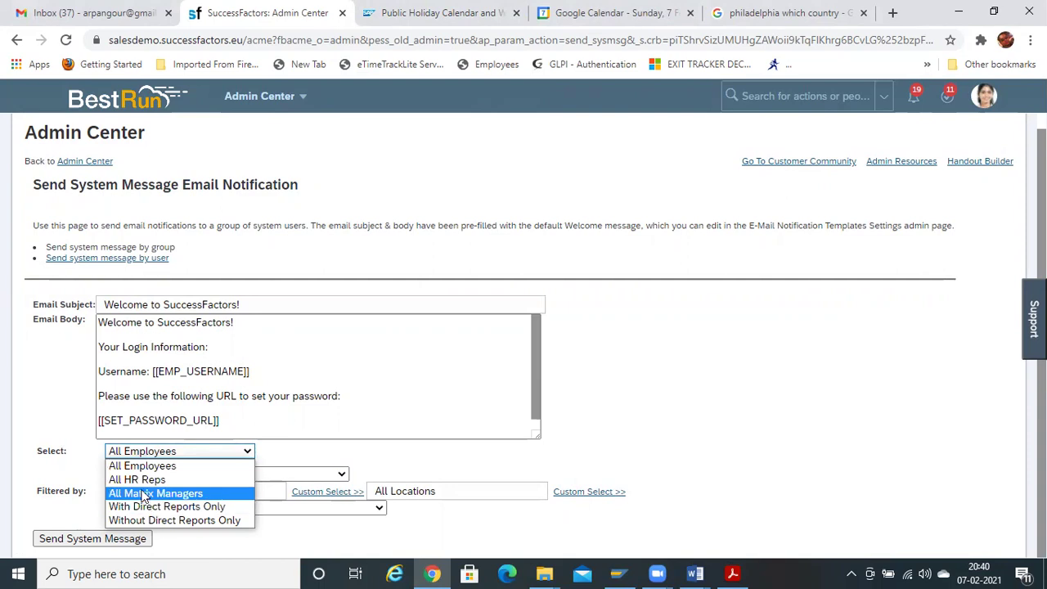
click(327, 436)
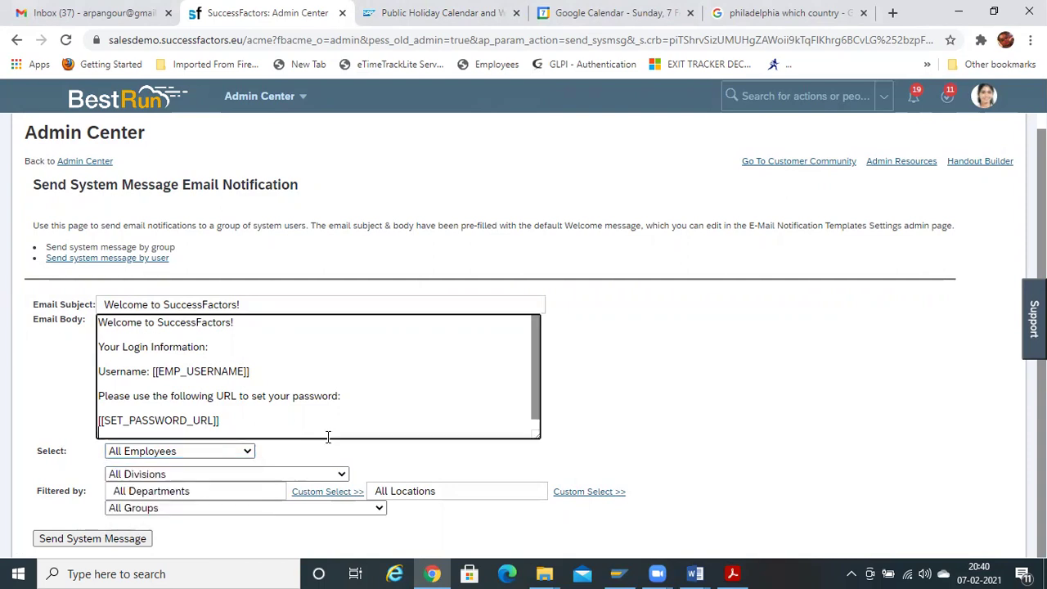
Switch to sending the system message by user, find the employee by first name, and mark the matching user as recipient
click(93, 263)
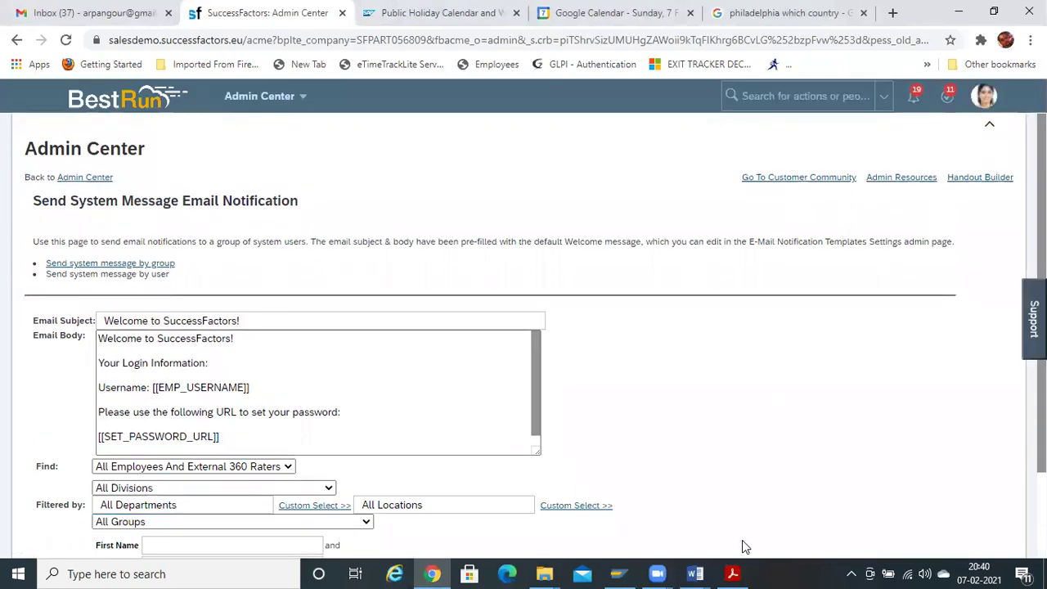
scroll(747, 547, down, 2)
click(183, 439)
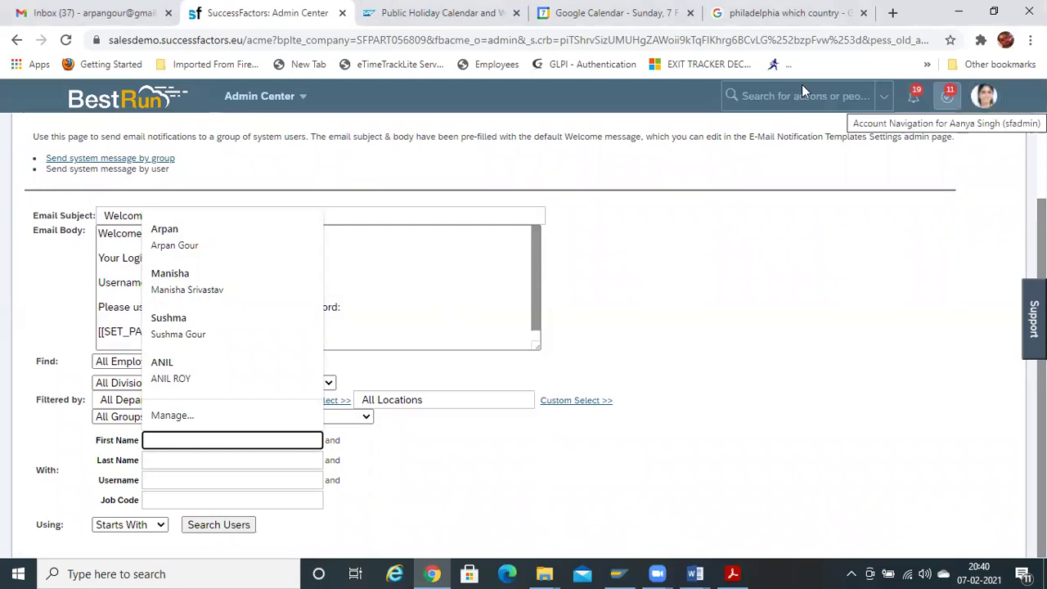
text(a)
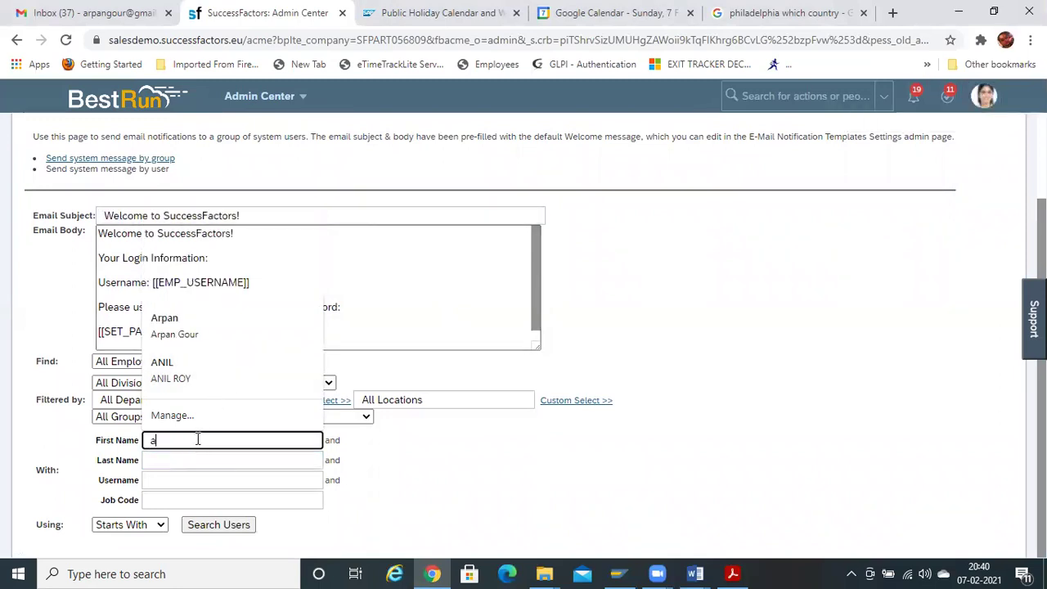
text(anya)
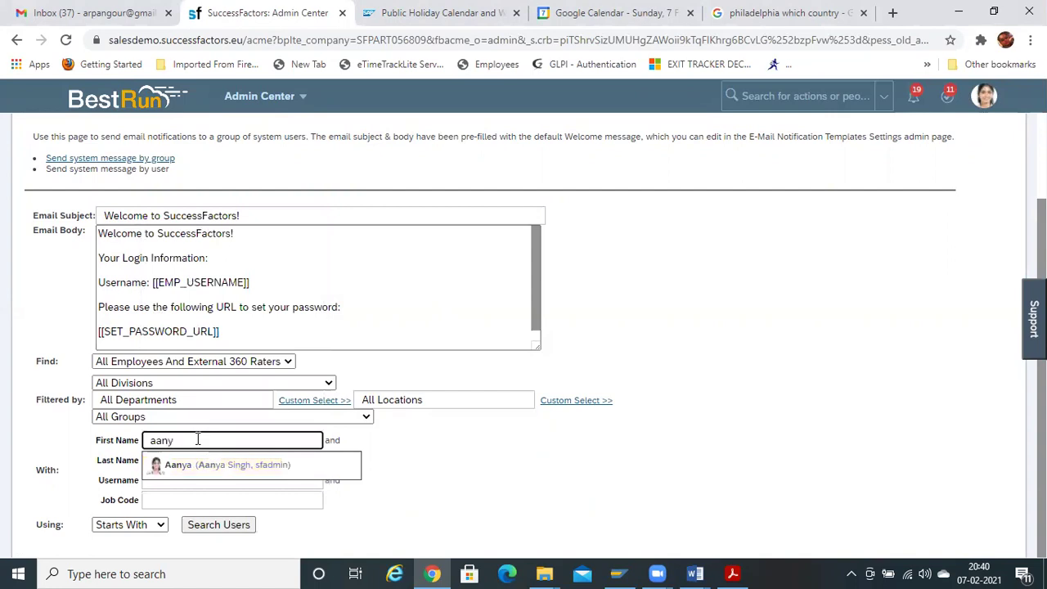
click(206, 465)
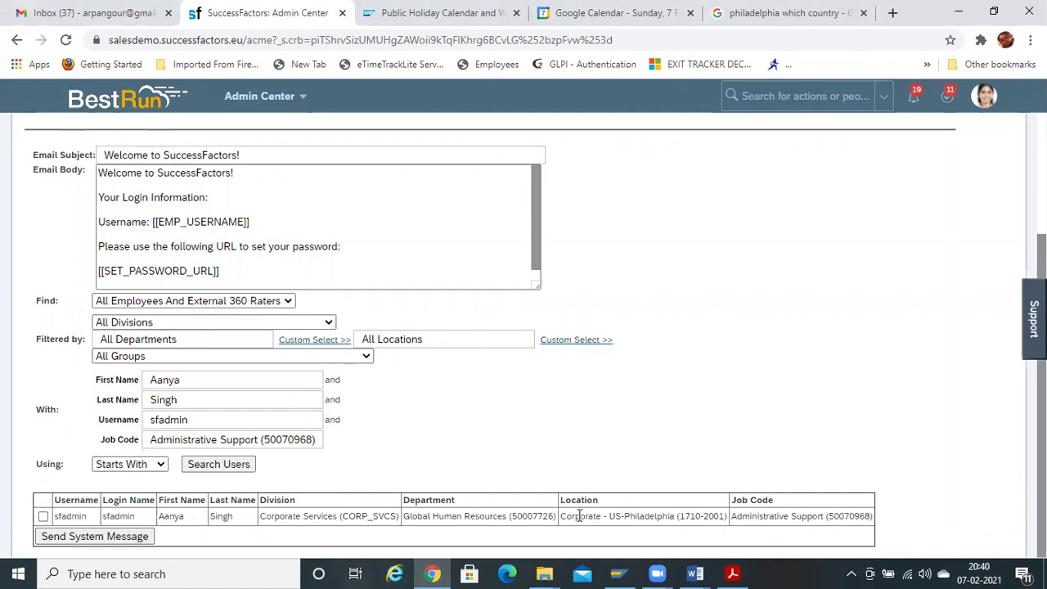
click(44, 516)
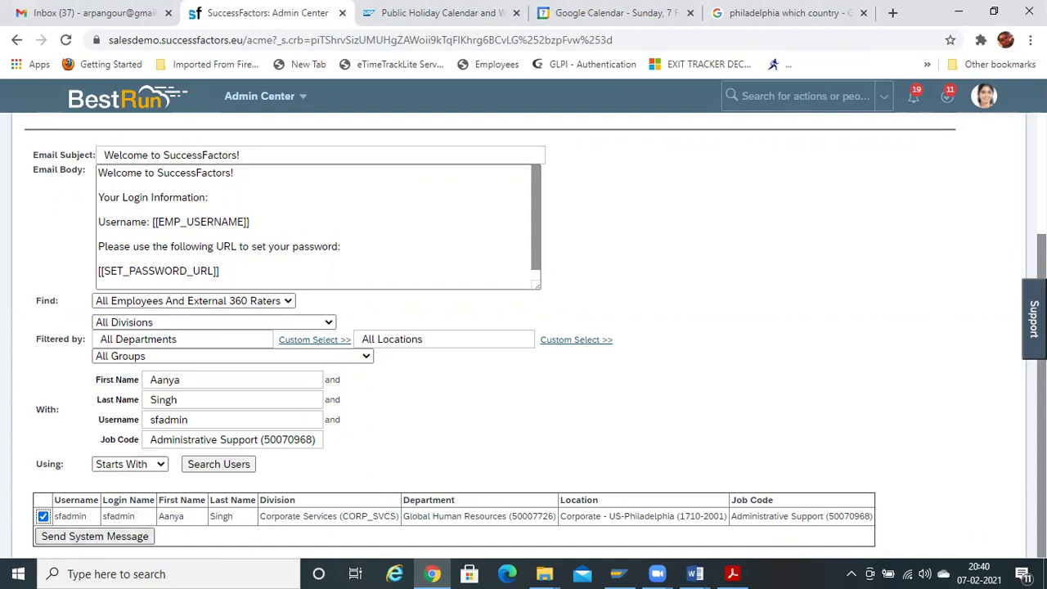
scroll(524, 327, up, 3)
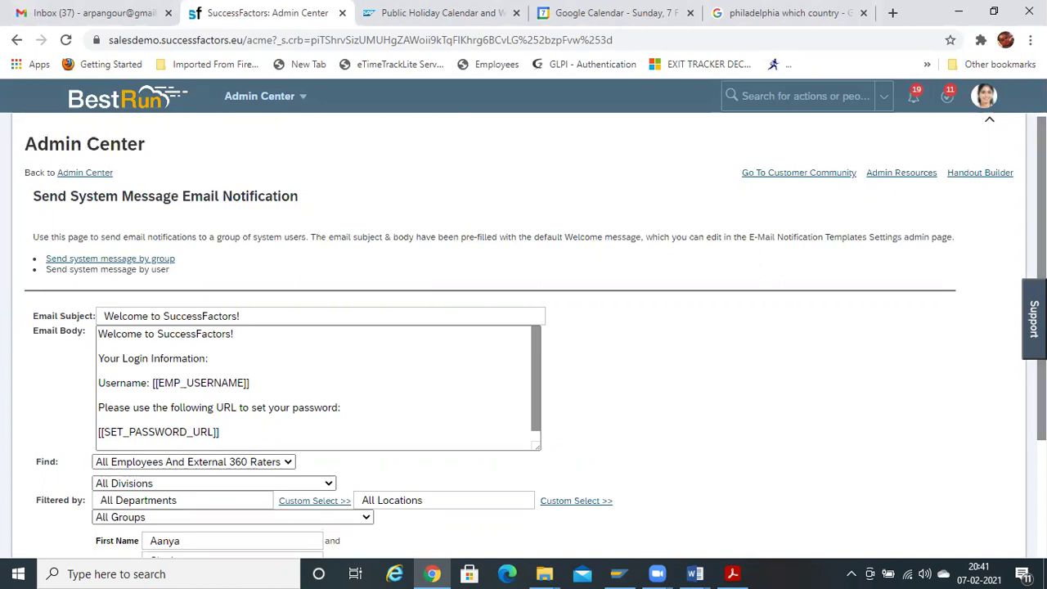
click(303, 99)
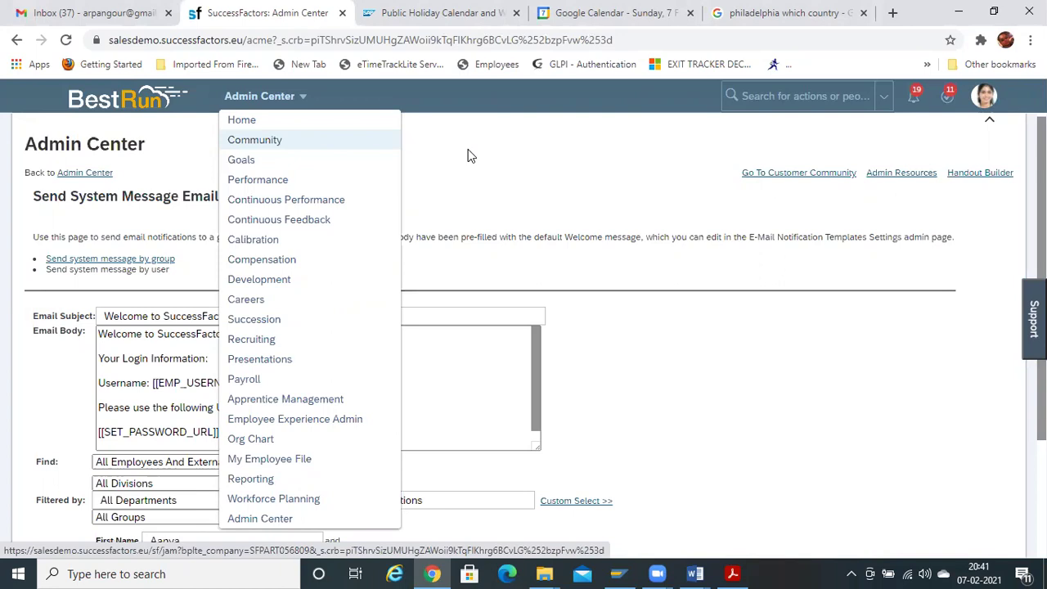
click(529, 268)
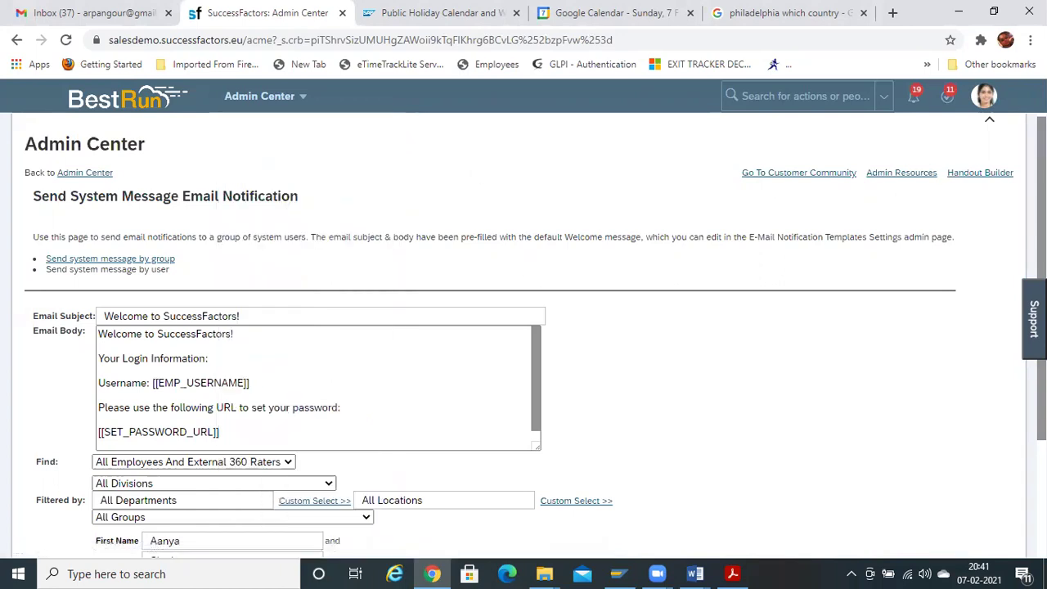
Review the email body's login information block and its opening welcome line
scroll(524, 335, down, 2)
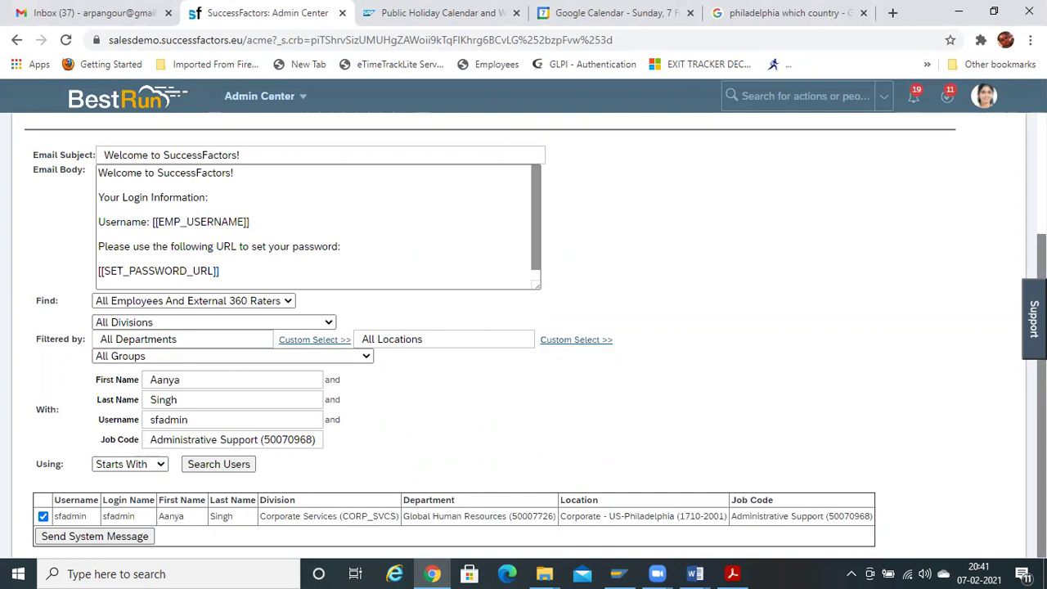
click(99, 197)
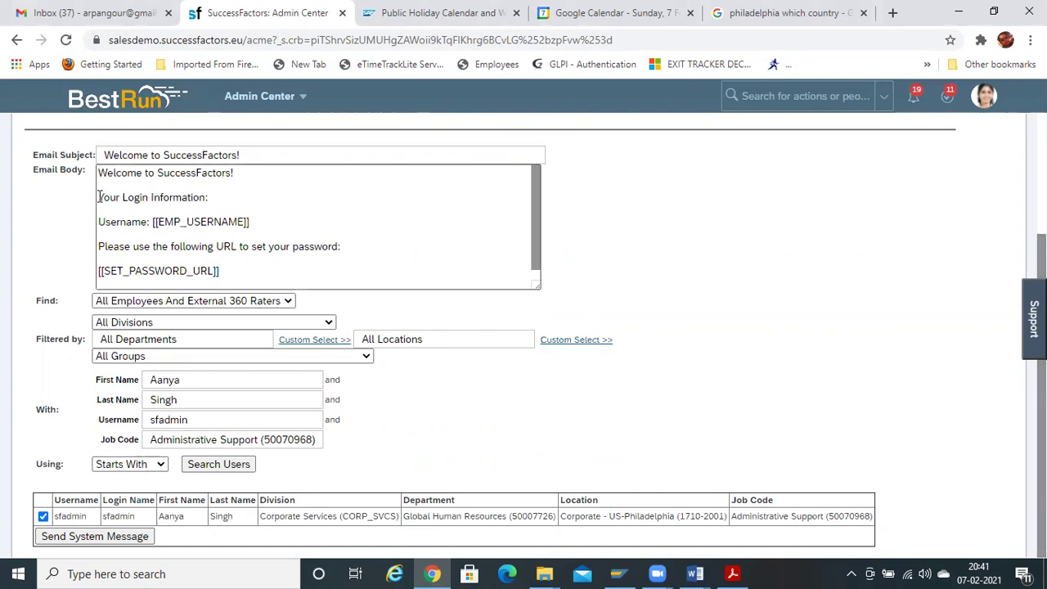
drag(99, 198, 222, 280)
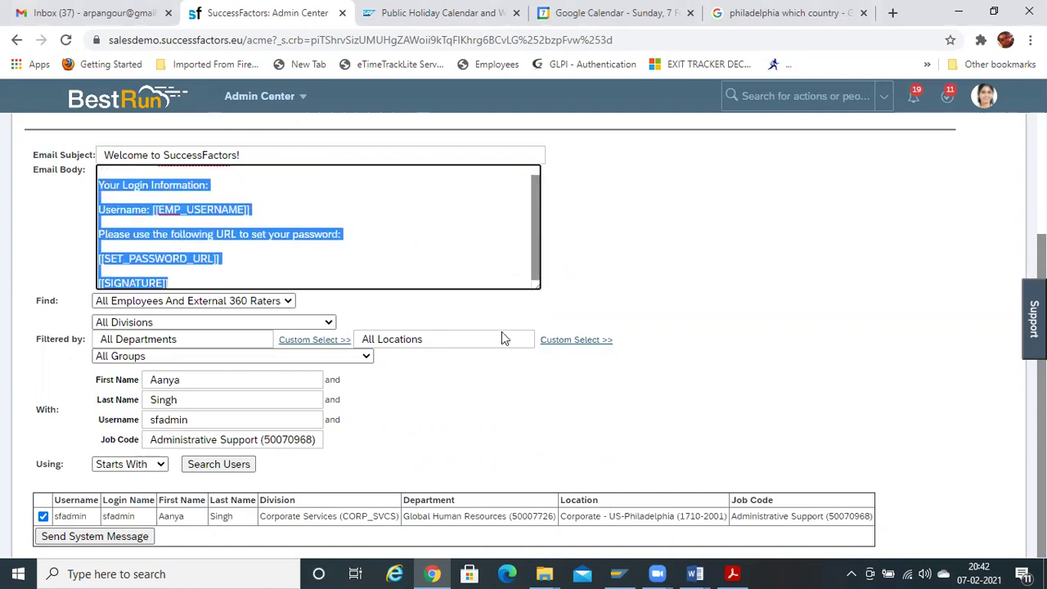
drag(534, 252, 539, 223)
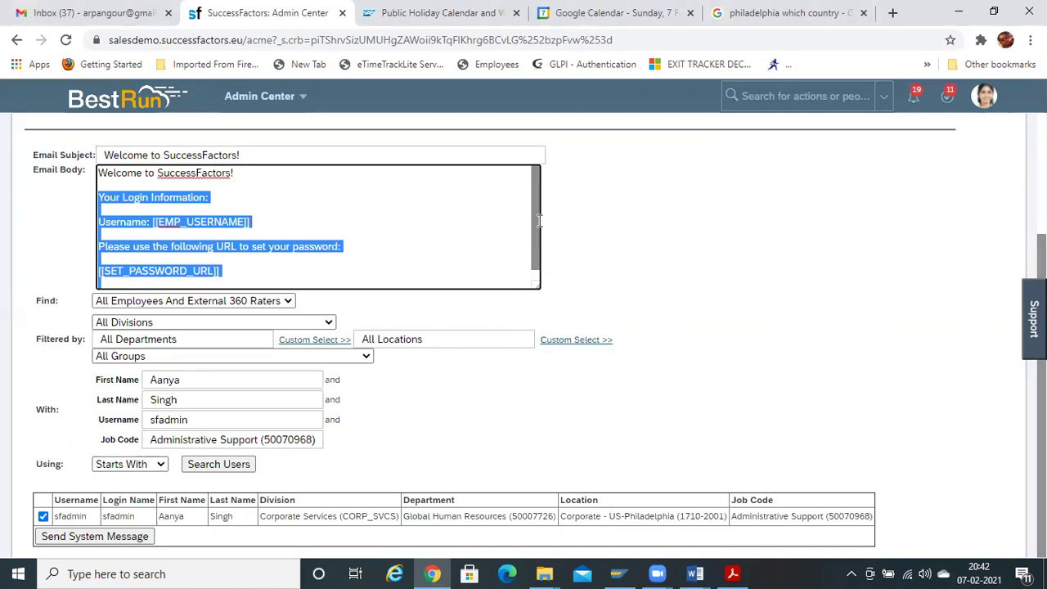
click(318, 255)
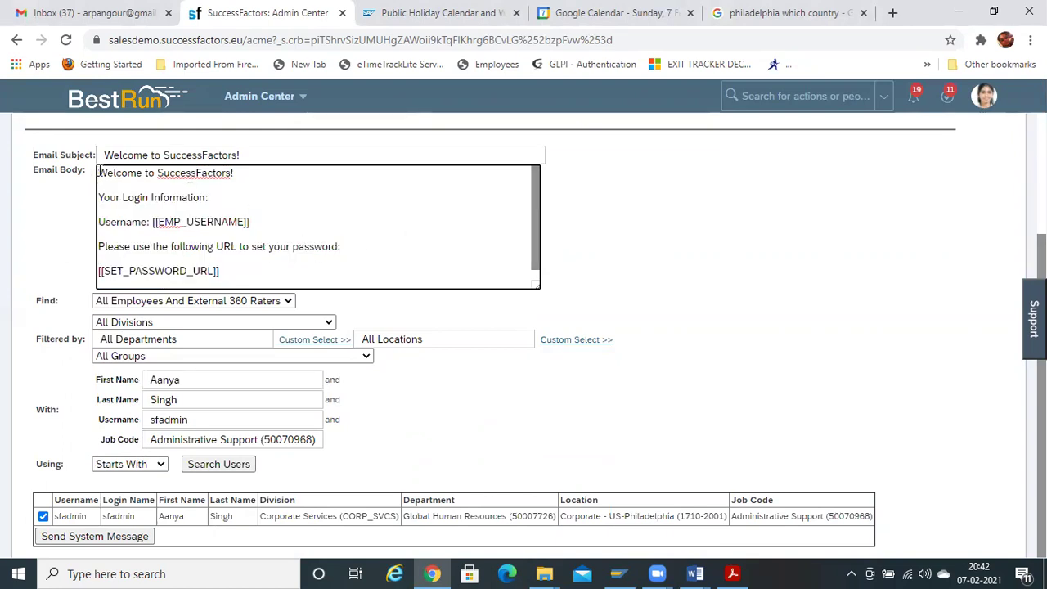
drag(98, 173, 237, 178)
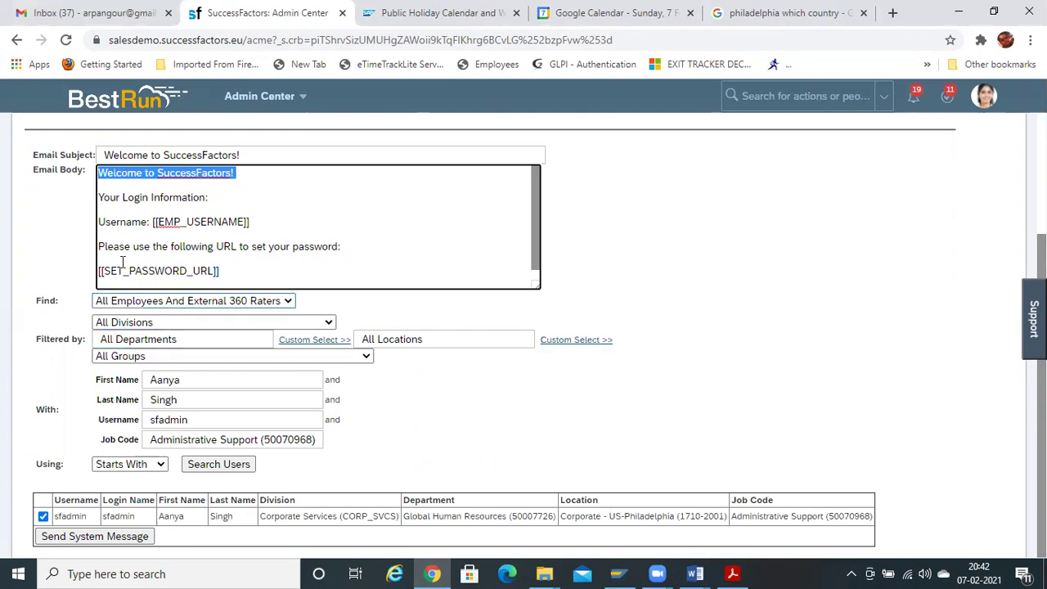
Examine the [[EMP_USERNAME]], [[SET_PASSWORD_URL]] and [[SIGNATURE]] placeholders and the password instruction in the email body
click(120, 223)
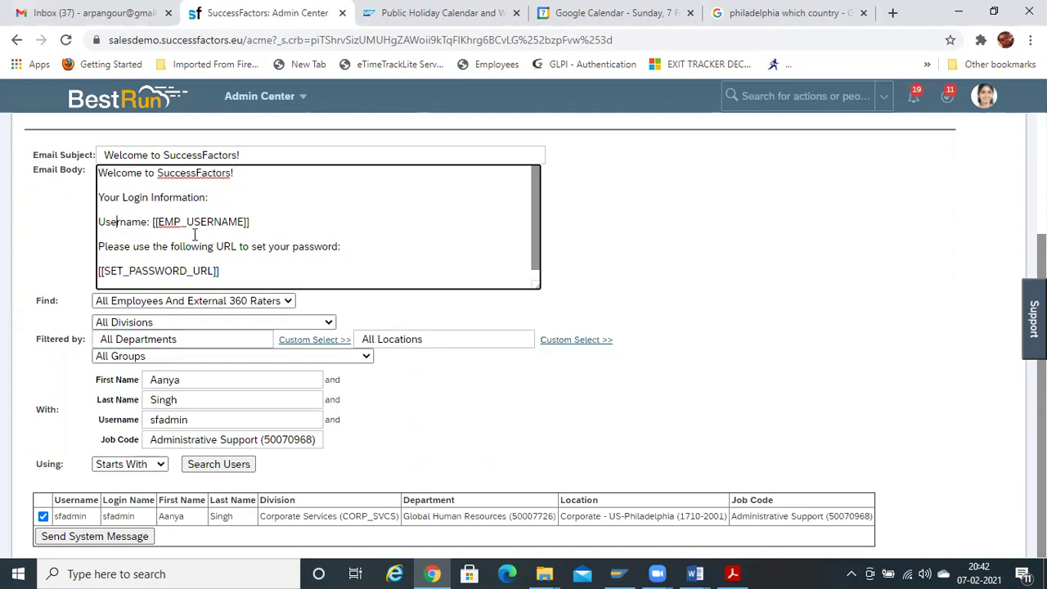
drag(154, 223, 250, 231)
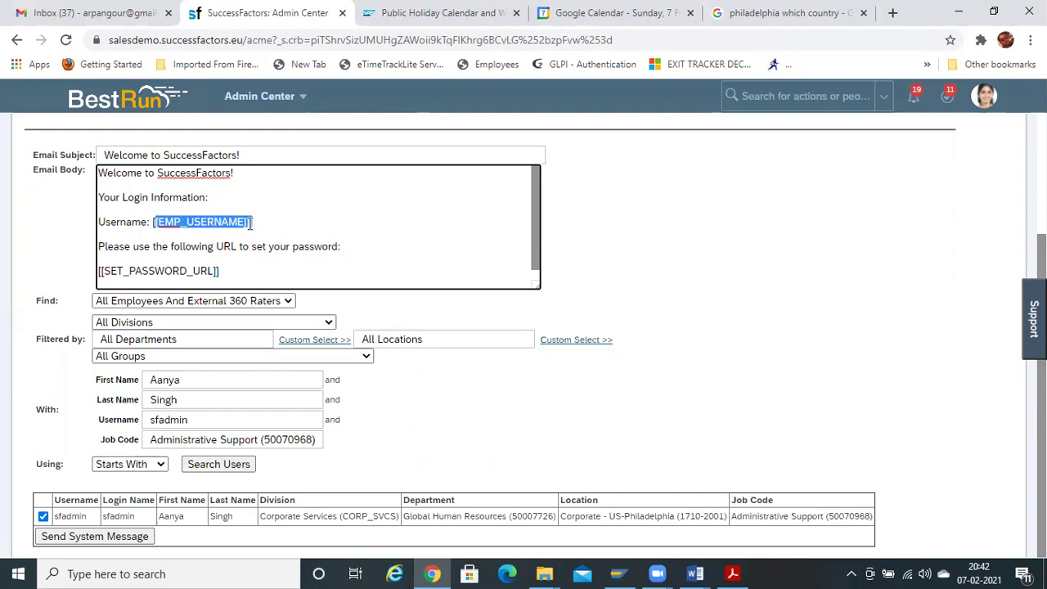
click(251, 222)
drag(251, 222, 151, 216)
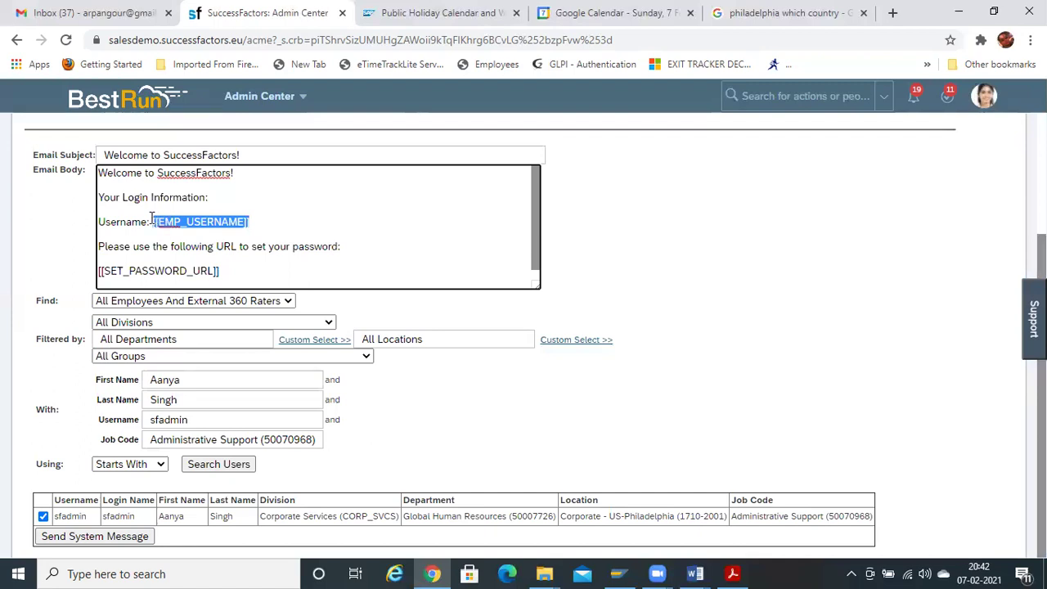
click(212, 194)
click(236, 175)
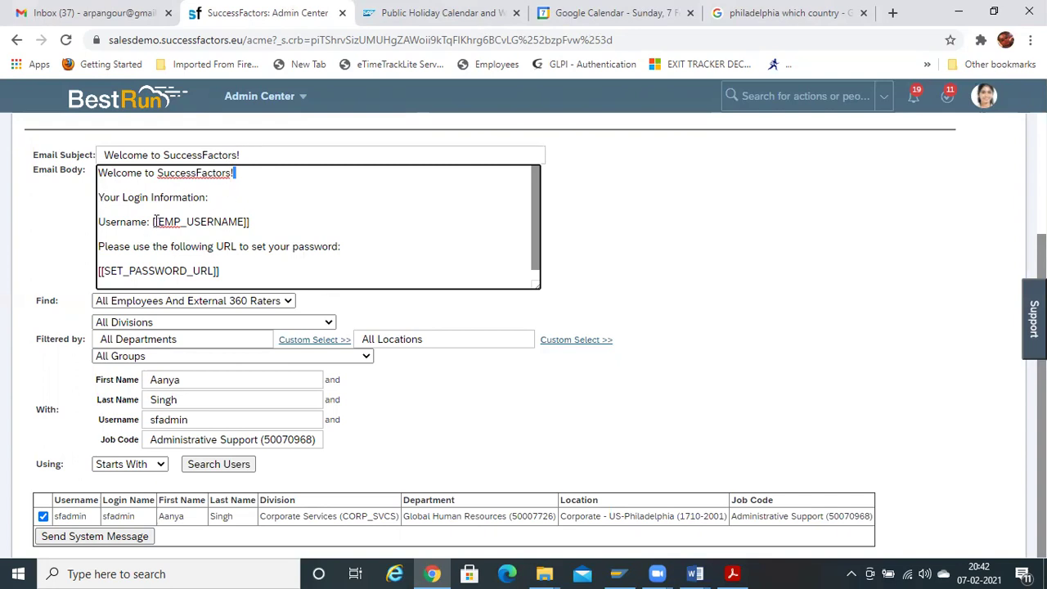
drag(154, 222, 255, 228)
drag(226, 270, 90, 260)
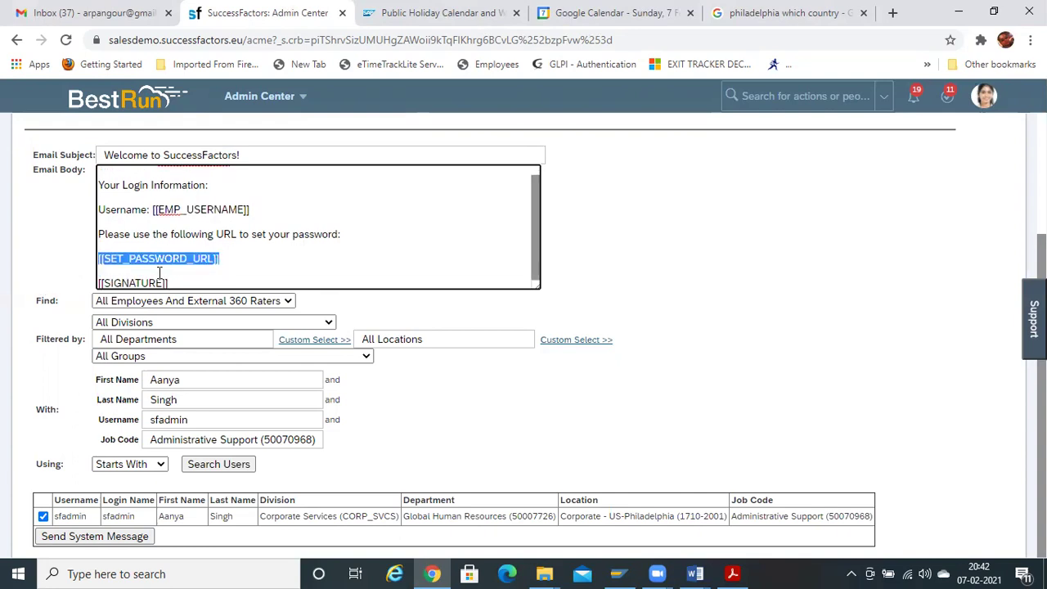
drag(169, 282, 154, 283)
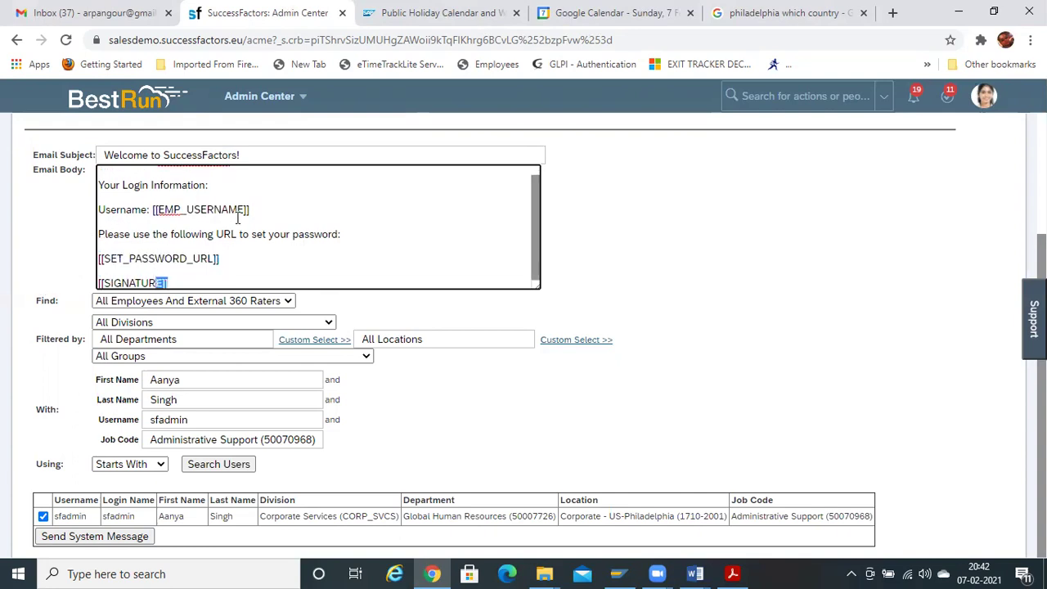
drag(345, 234, 113, 235)
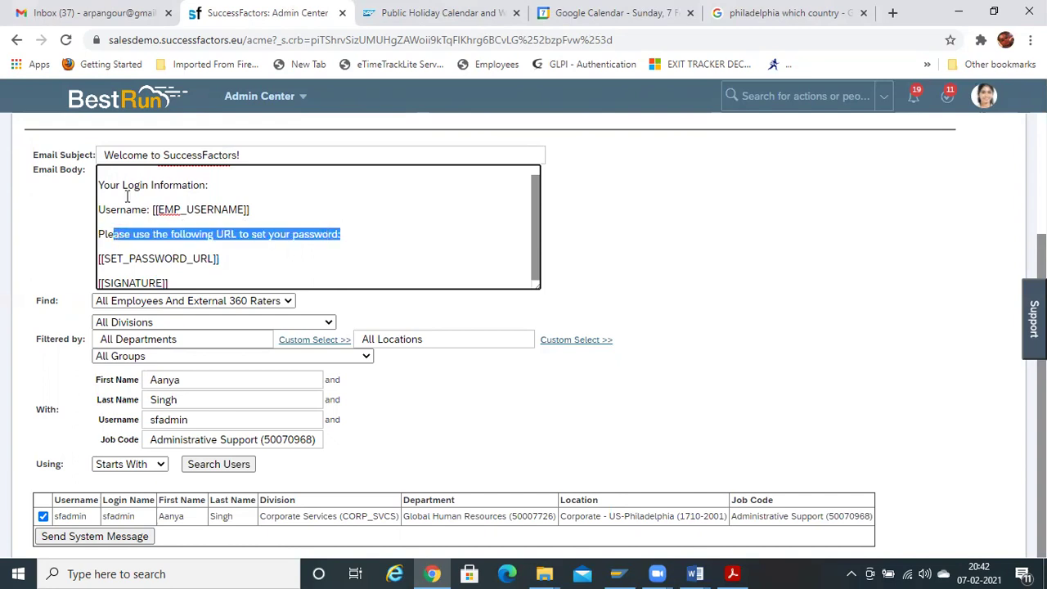
drag(153, 210, 256, 211)
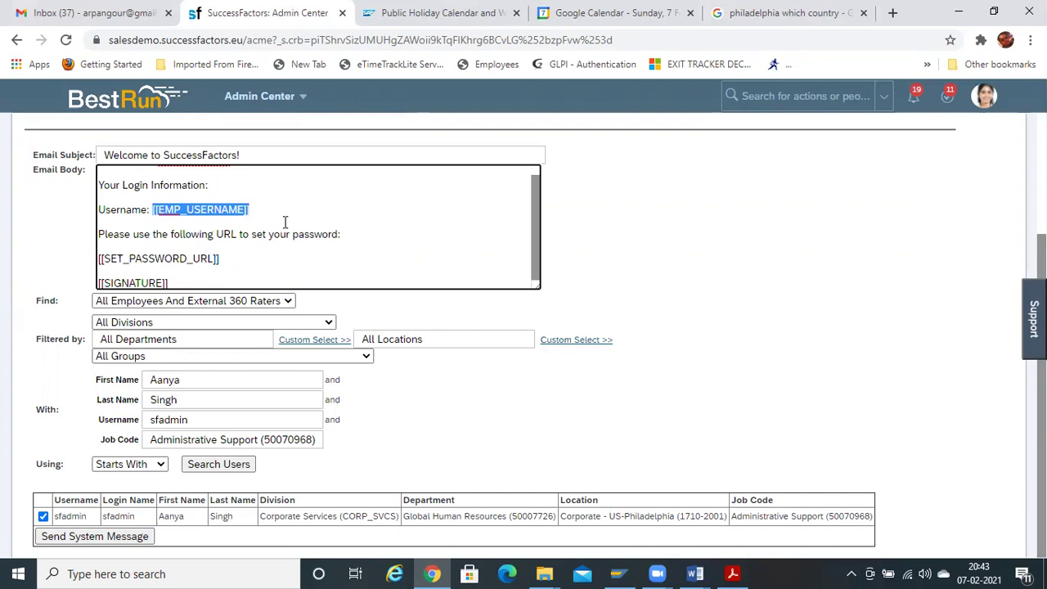
Leave the system message page and open the SuccessFactors Home page
click(990, 97)
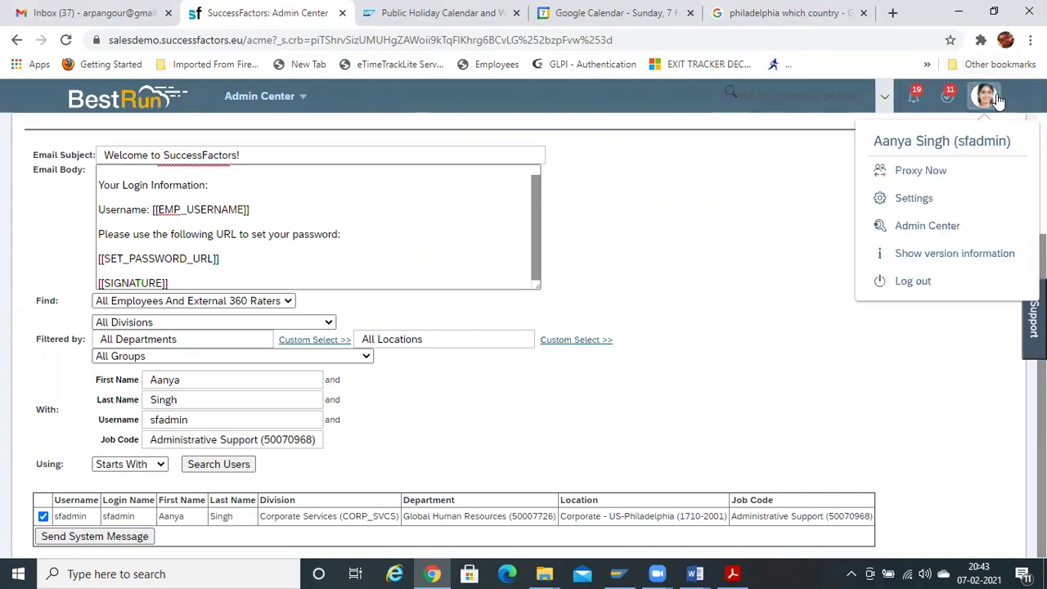
click(276, 97)
click(259, 120)
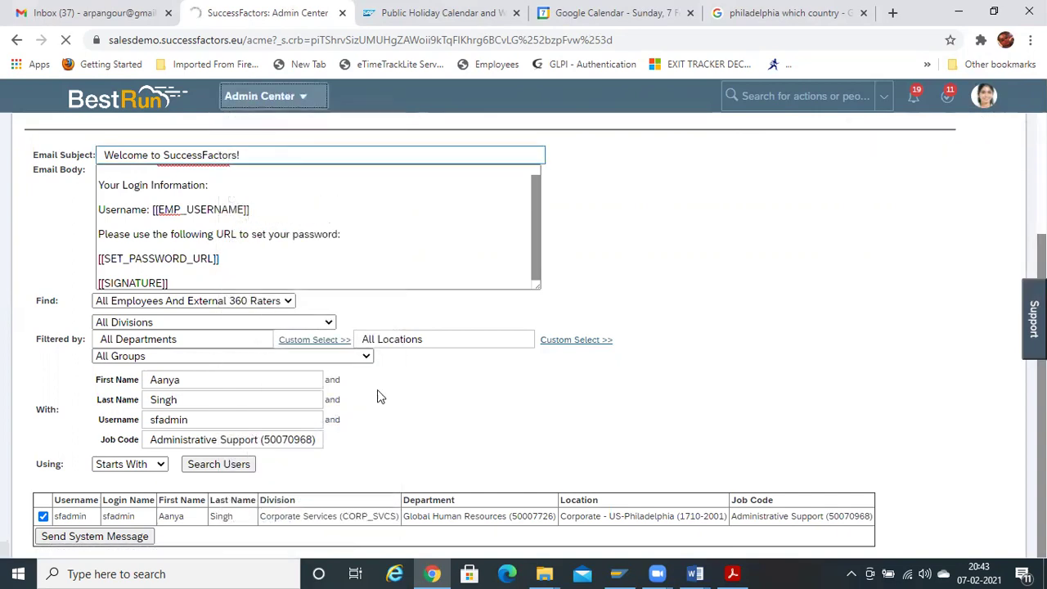
Switch to Adobe Acrobat Reader to show the Online Trainings.pdf course document
key(alt+Tab)
key(alt+Tab)
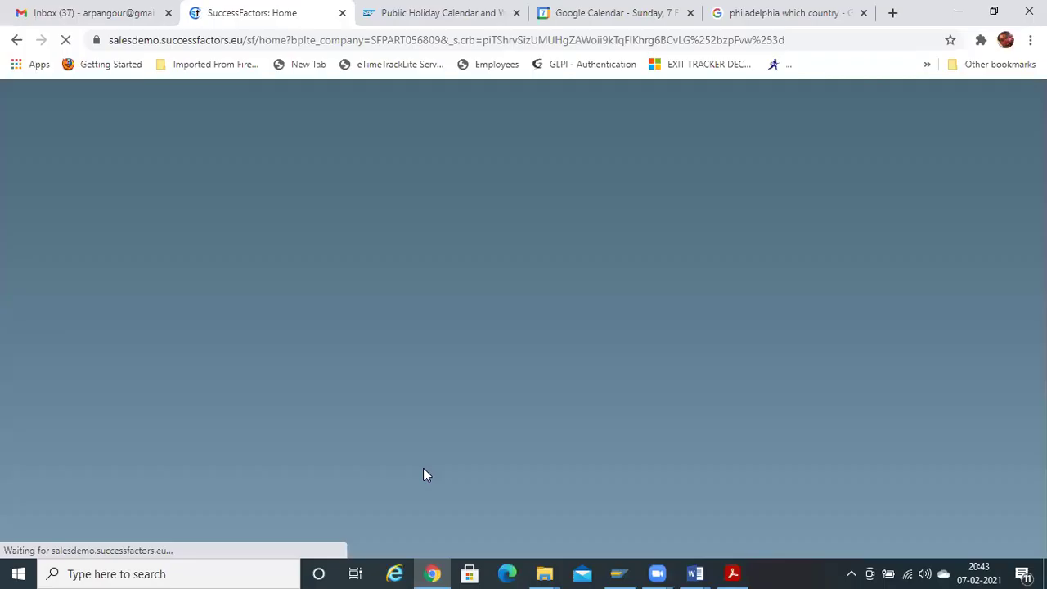
key(alt+Tab)
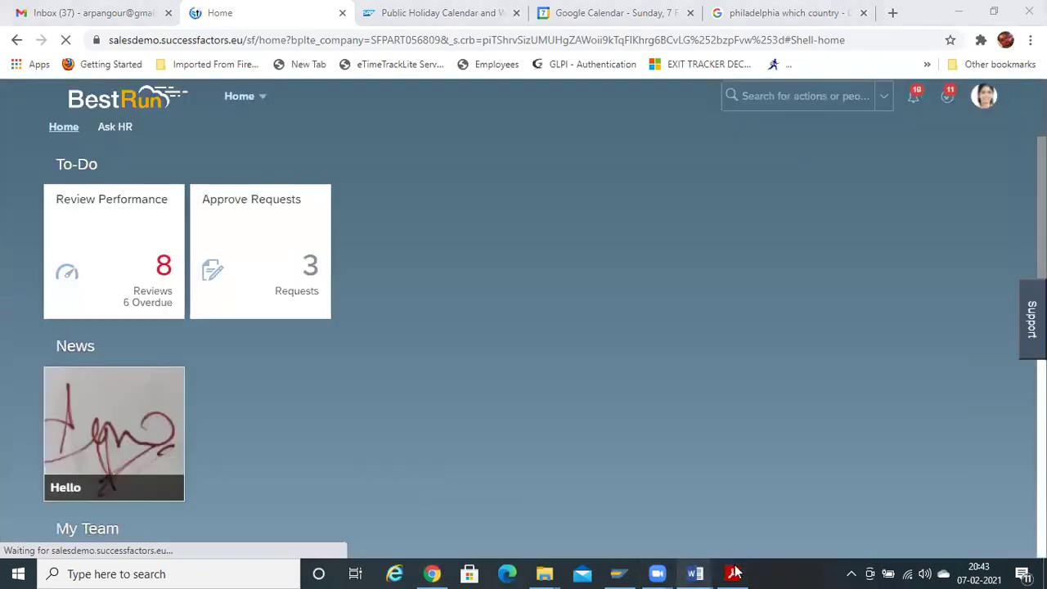
click(735, 573)
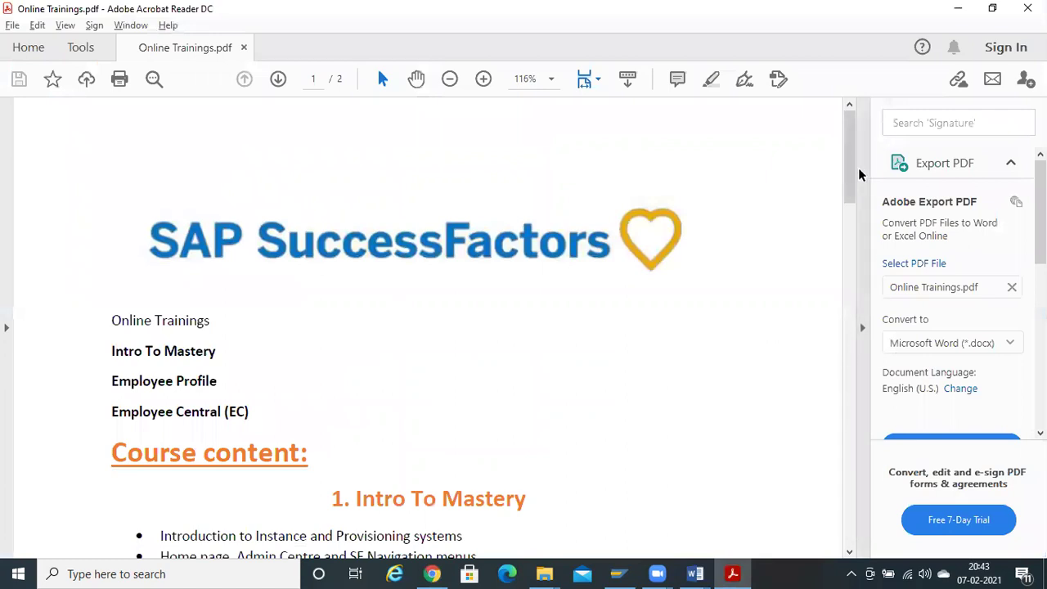
Review the start of the course content in Online Trainings.pdf and switch back to the SuccessFactors Home page in Google Chrome
scroll(848, 201, down, 3)
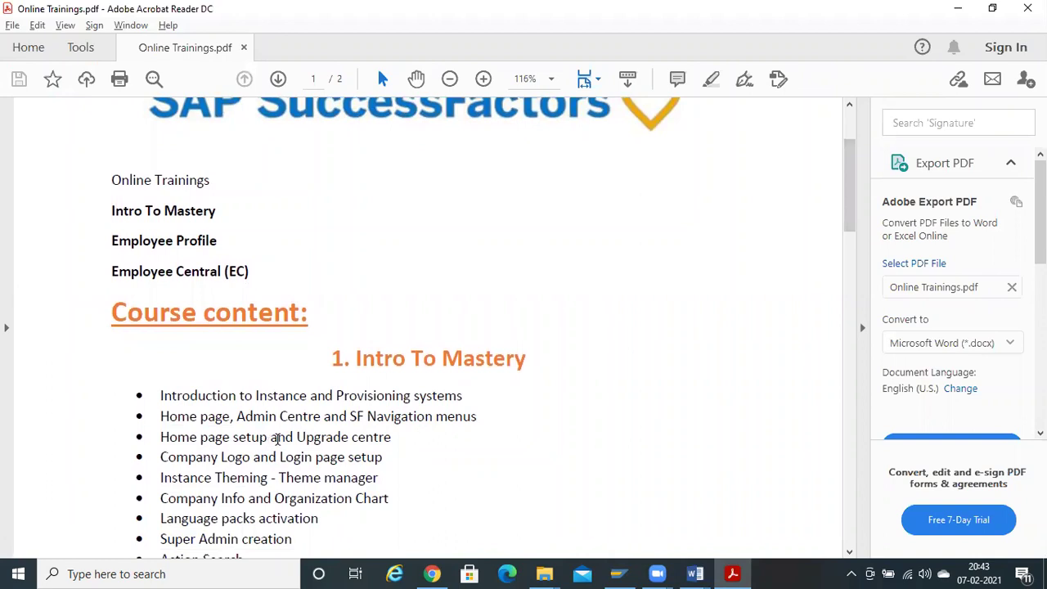
key(alt+Tab)
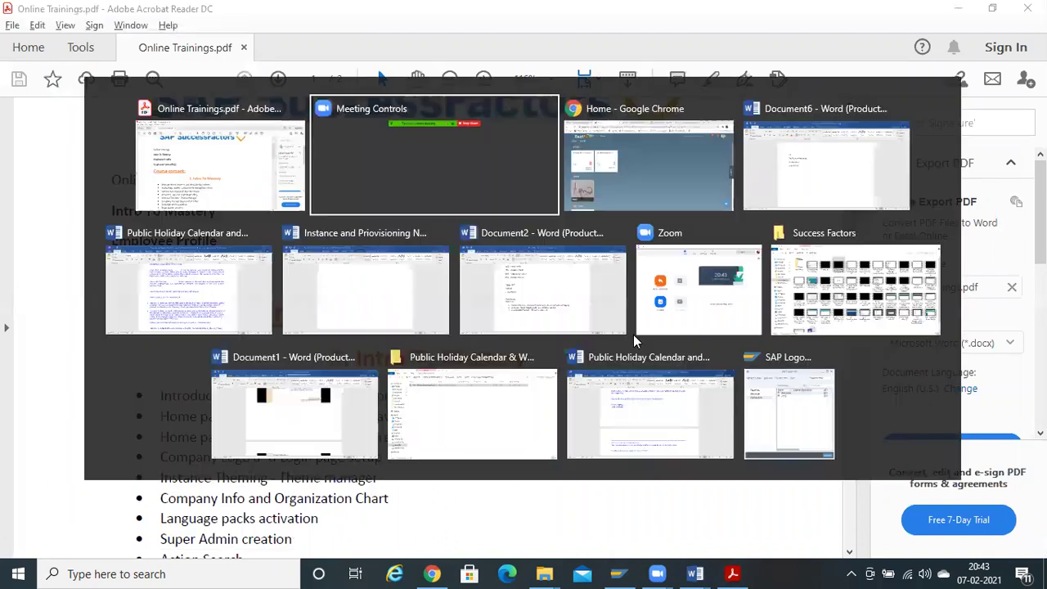
key(alt+Tab)
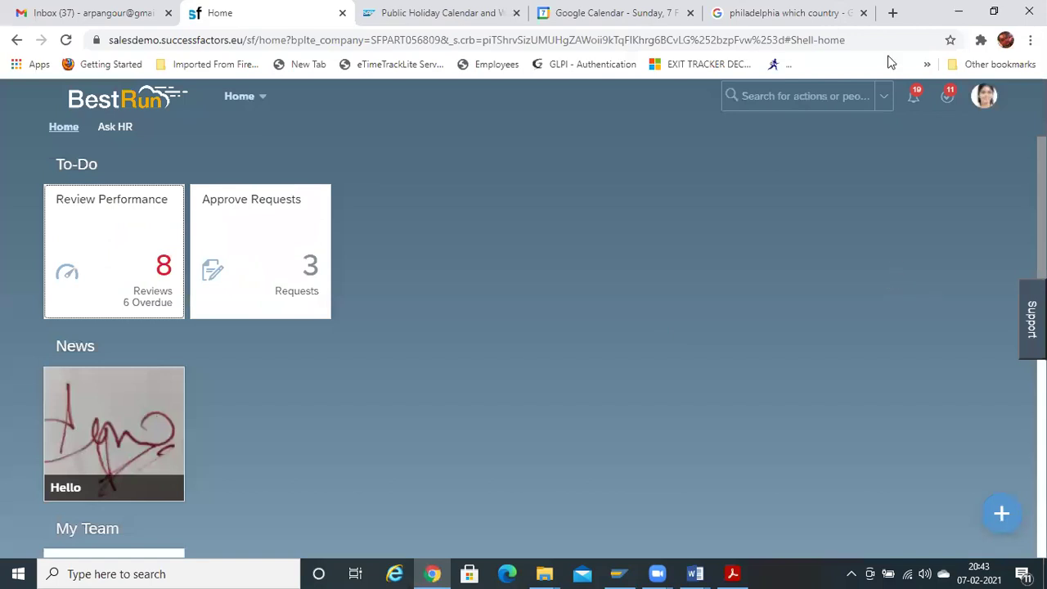
Go from the Home page to the Admin Center and open the Upgrade Center
click(244, 96)
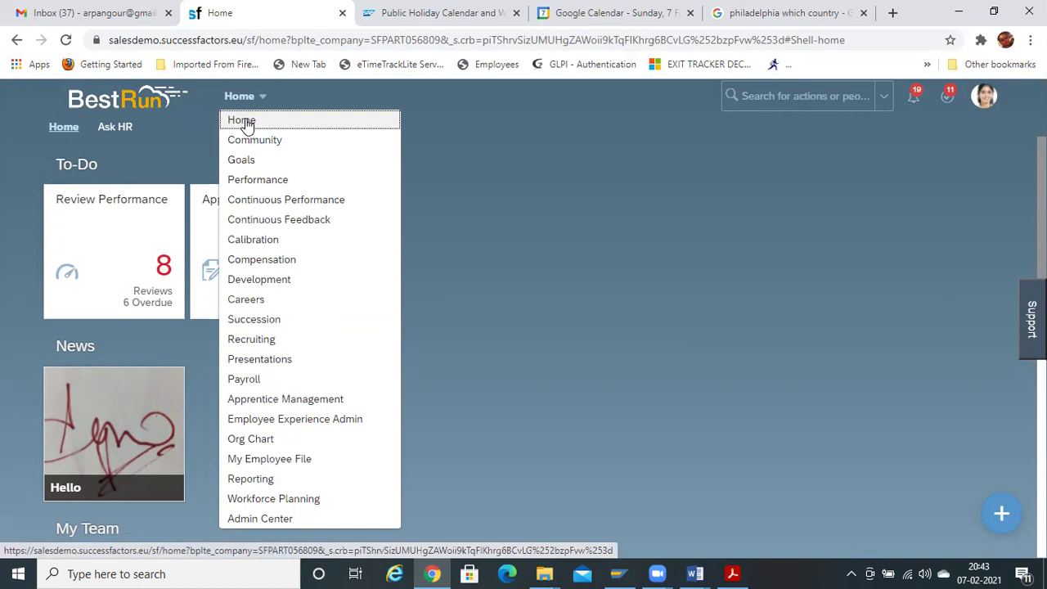
click(244, 121)
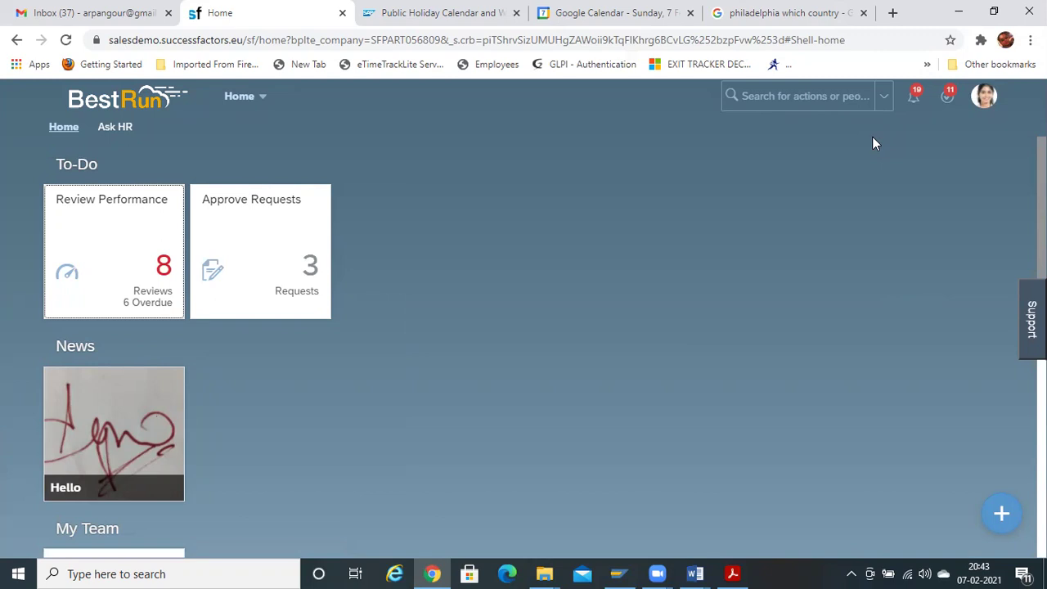
click(242, 98)
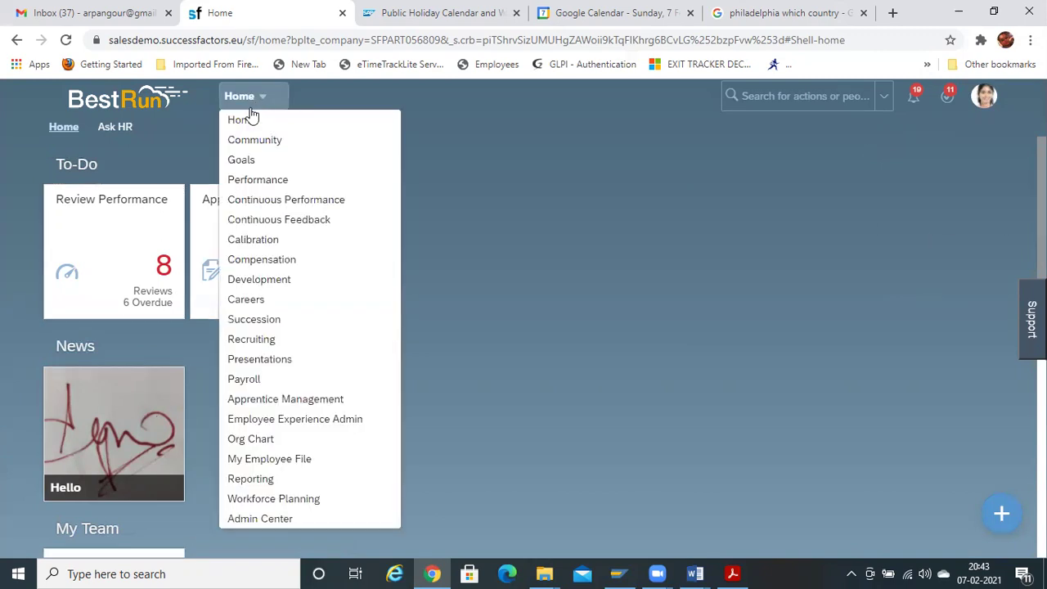
click(260, 518)
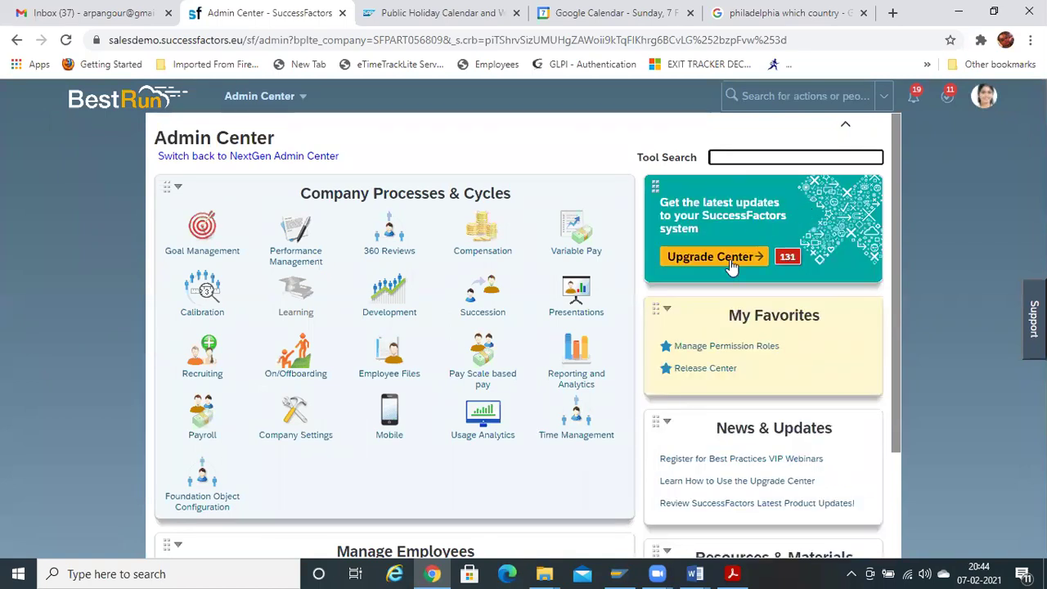
click(731, 260)
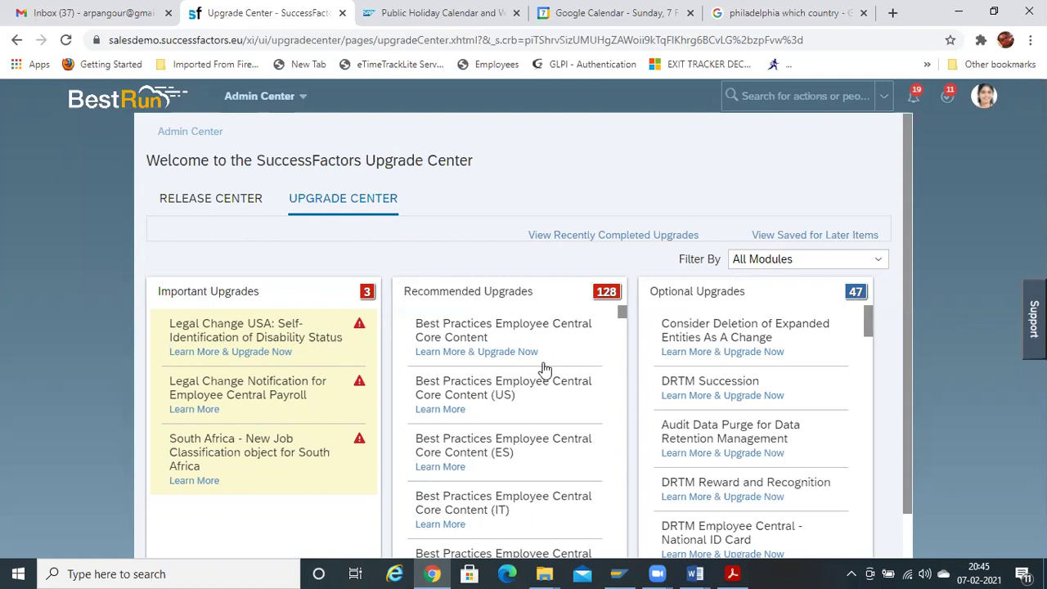
Filter the Upgrade Center's upgrades by the Employee Central module
click(793, 259)
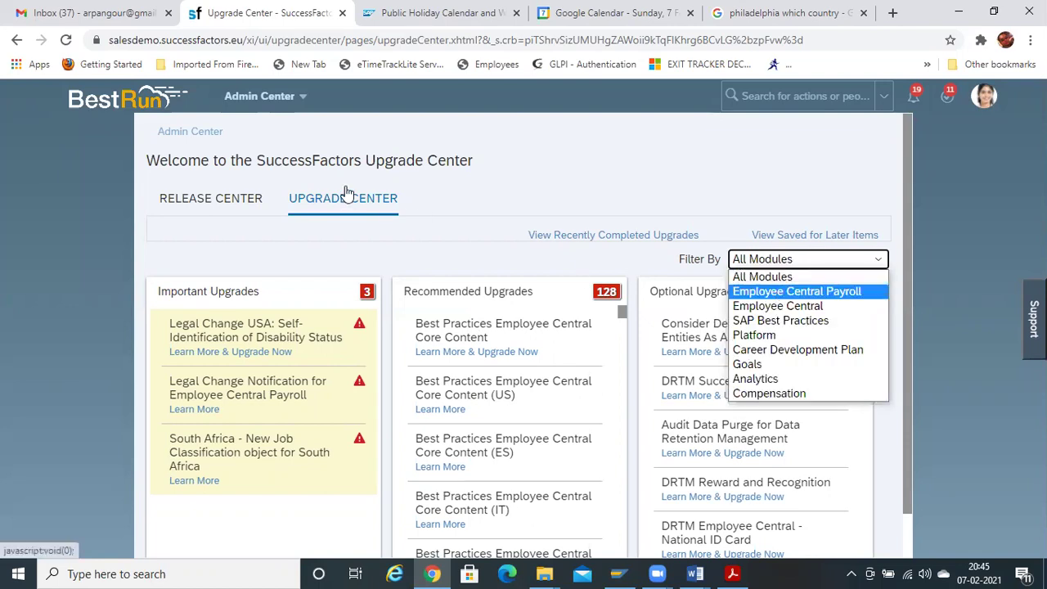
click(481, 211)
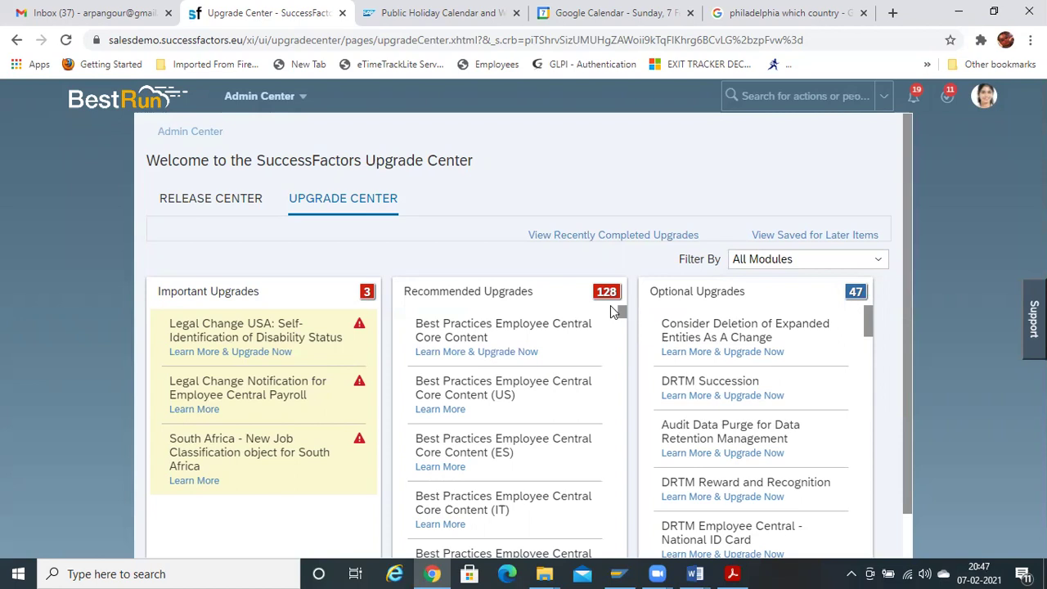
click(815, 259)
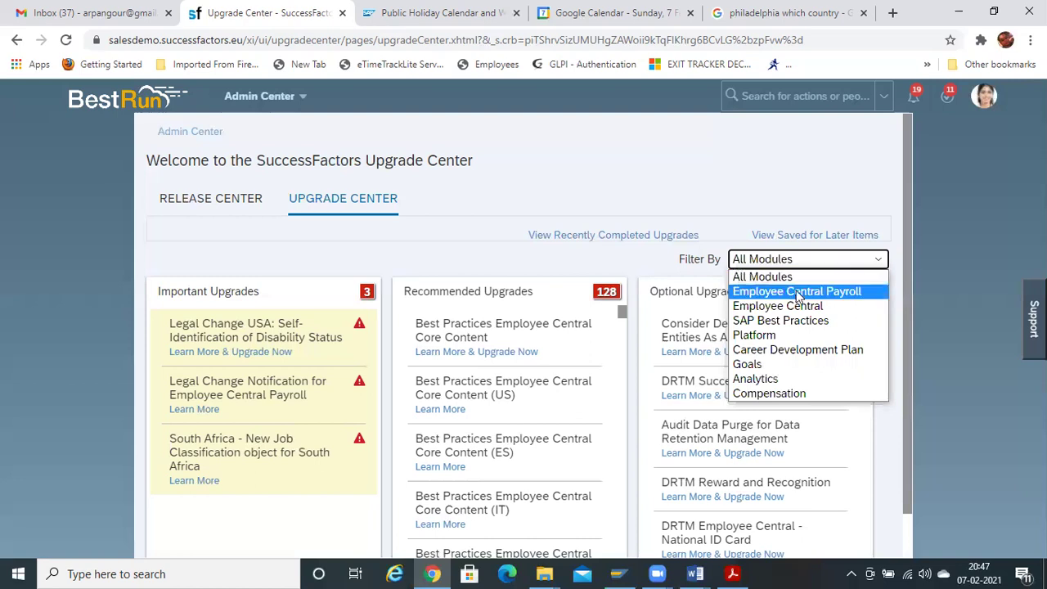
click(777, 306)
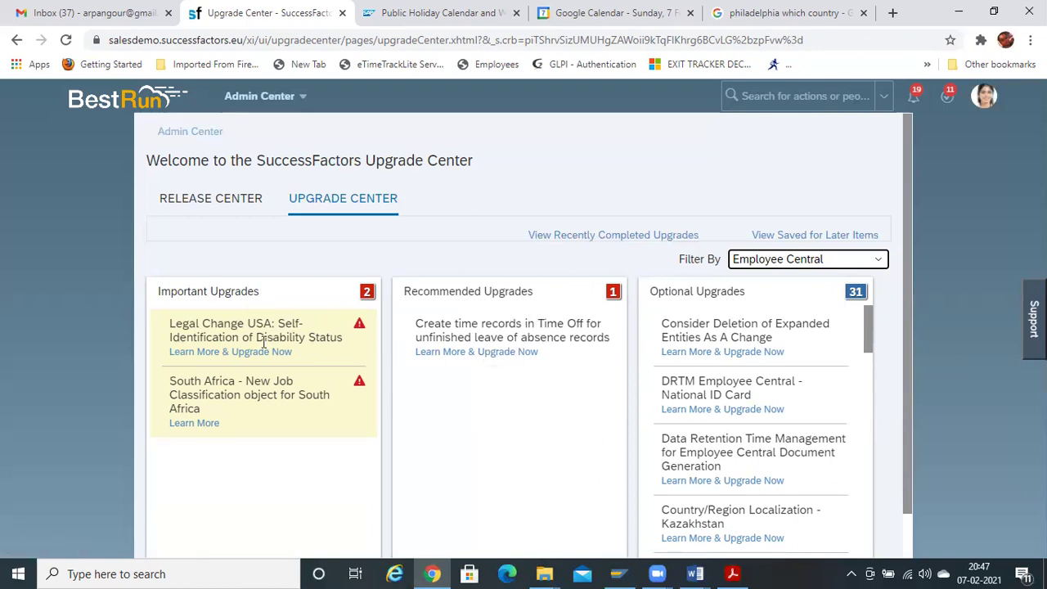
Open the recommended upgrade "Create time records in Time Off for unfinished leave of absence records" and review its description and notes
click(498, 357)
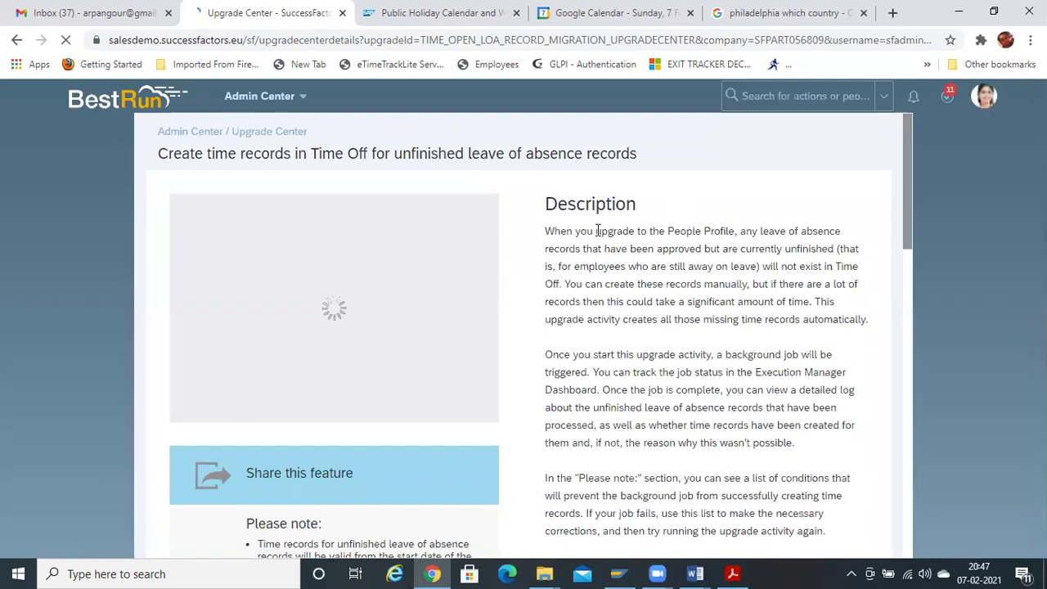
drag(905, 174, 902, 439)
scroll(932, 193, up, 10)
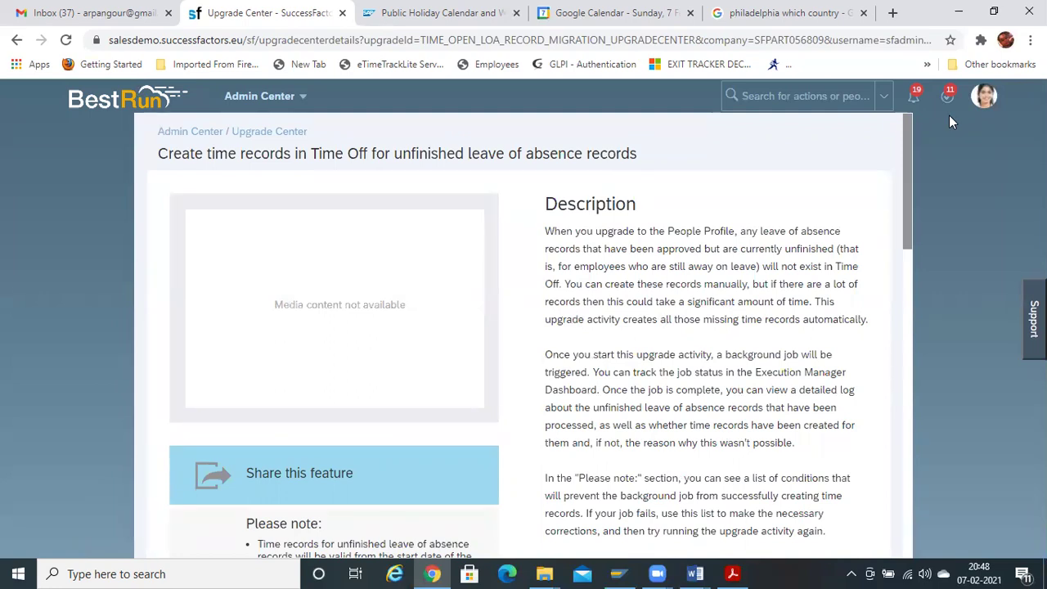
drag(904, 152, 895, 555)
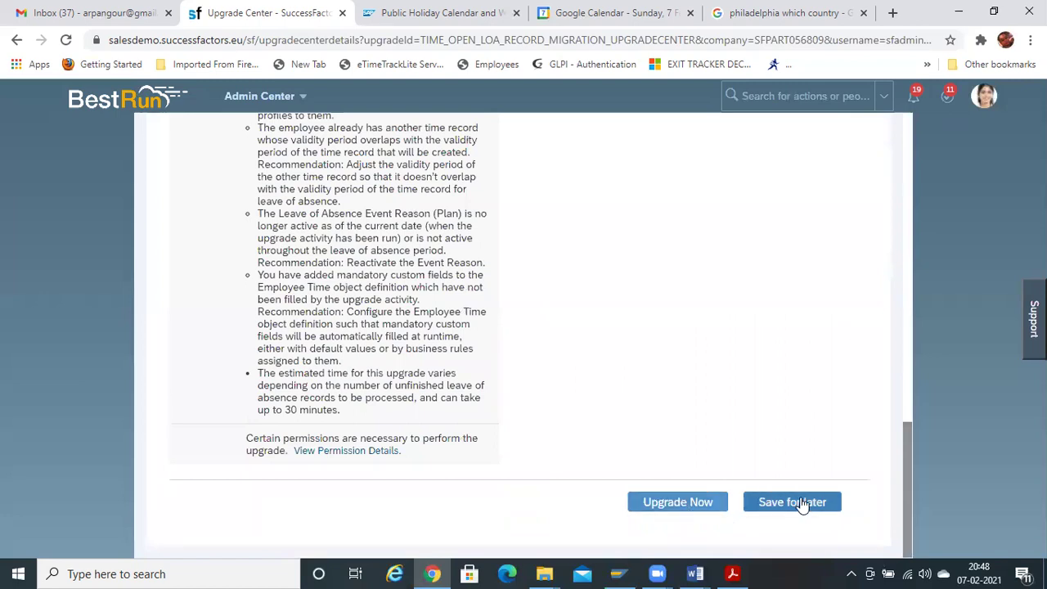
Run the unfinished leave of absence records upgrade immediately, accepting that it cannot be undone, and return to the Upgrade Center
click(679, 514)
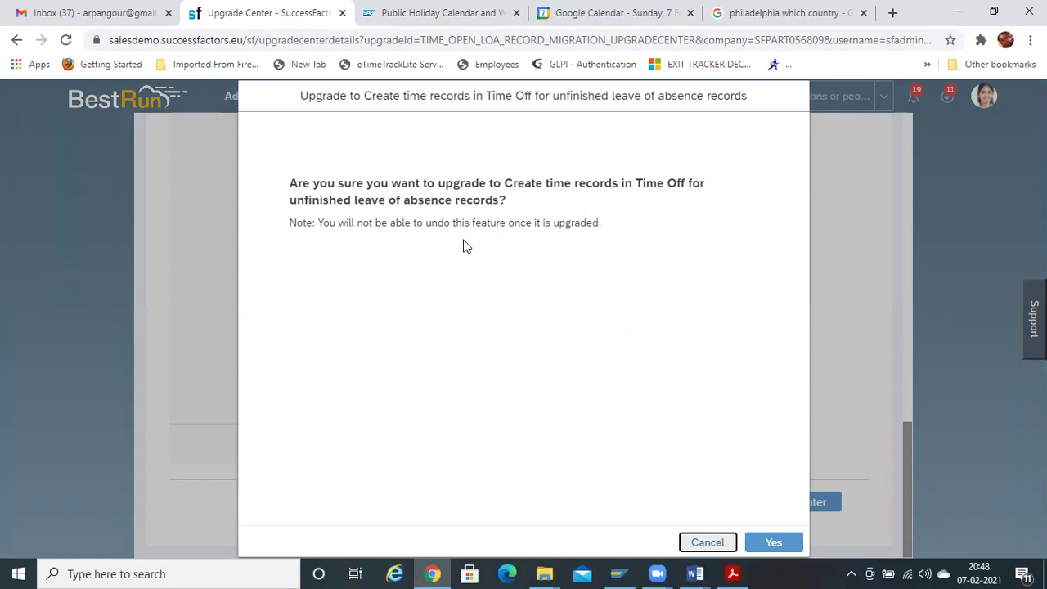
click(763, 545)
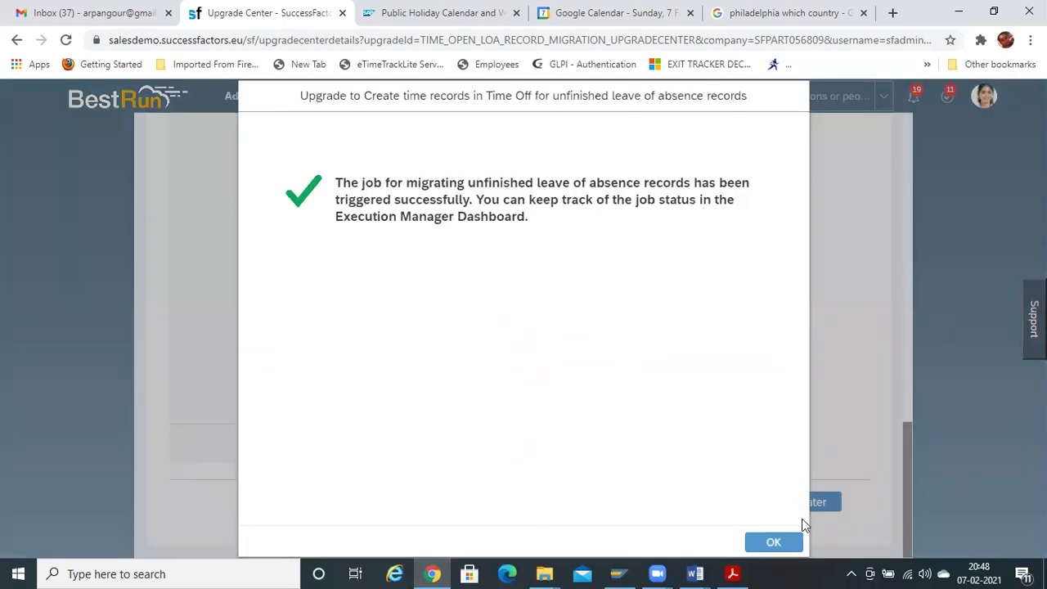
click(774, 542)
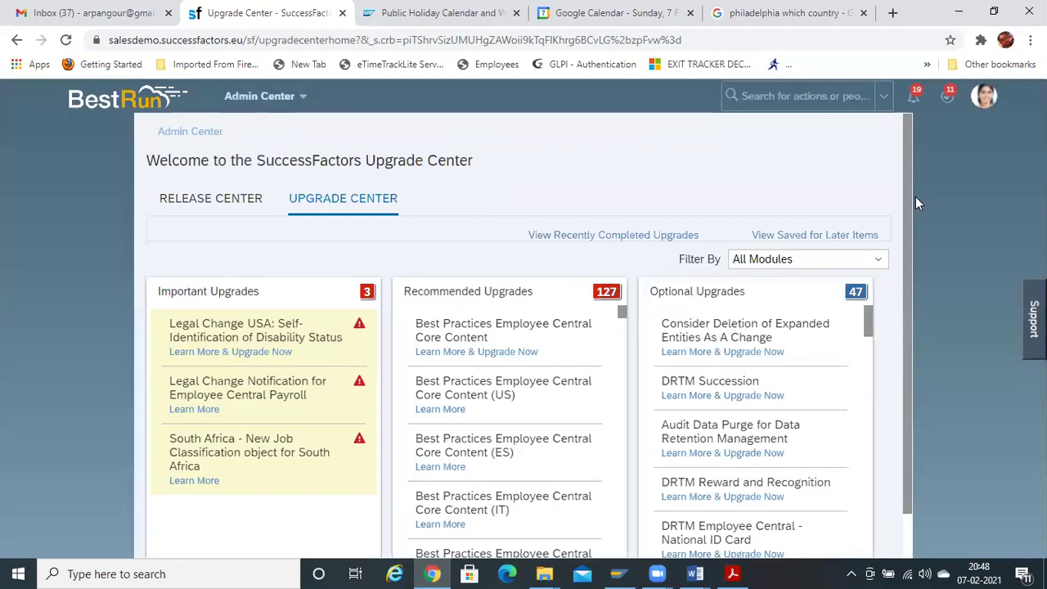
View the recently completed upgrades and check the status of the unfinished leave of absence records upgrade
click(646, 238)
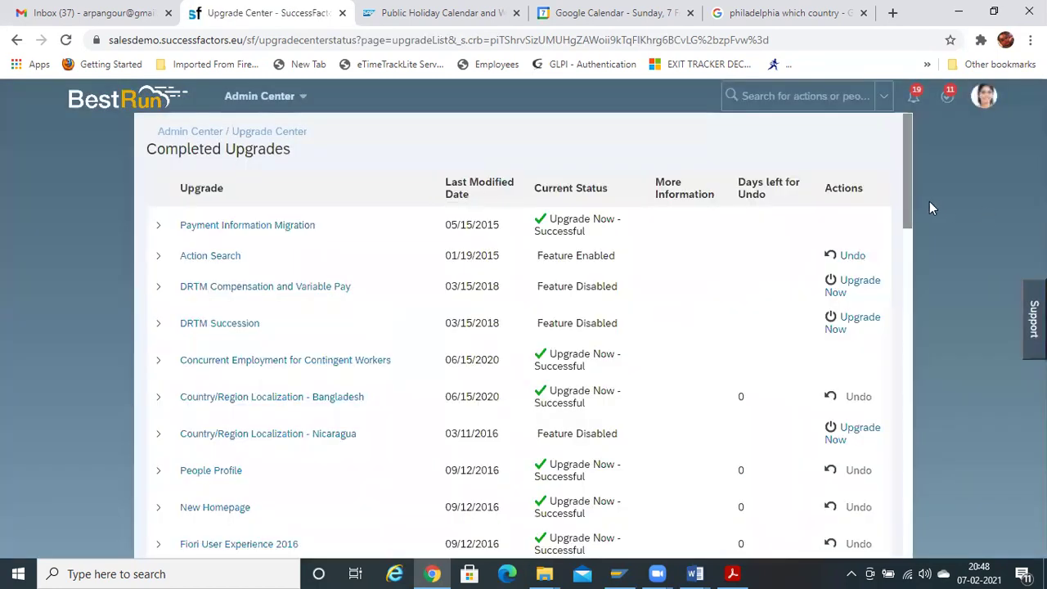
drag(905, 170, 892, 571)
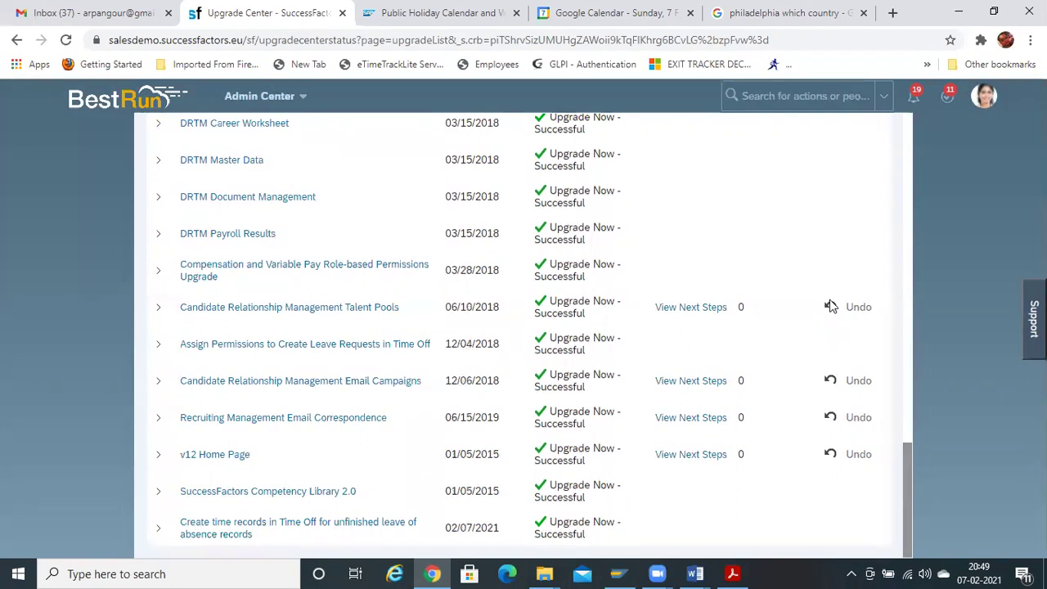
scroll(578, 421, up, 1)
scroll(577, 422, up, 1)
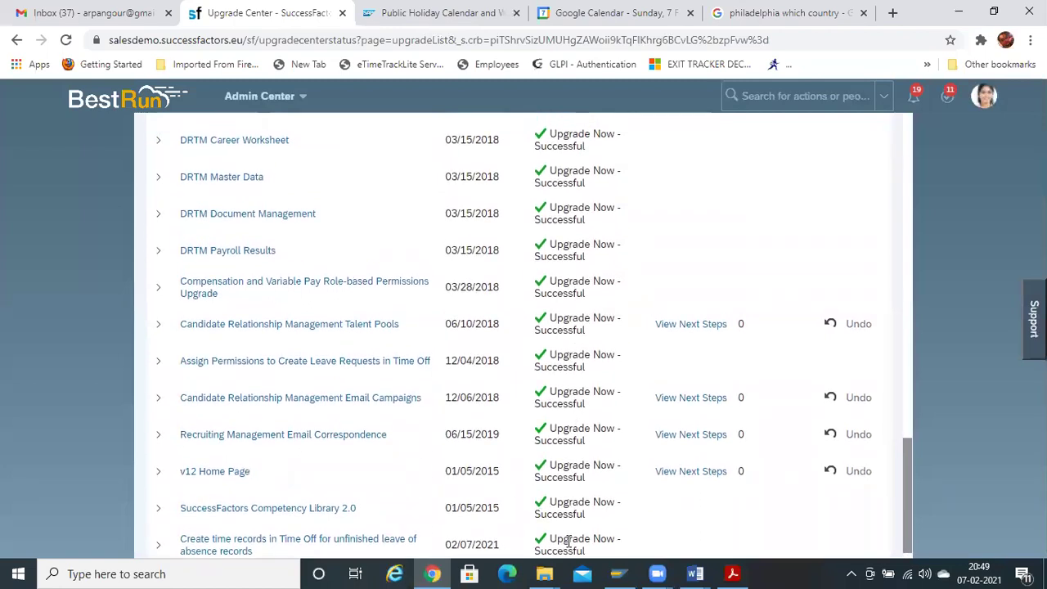
drag(560, 525, 626, 544)
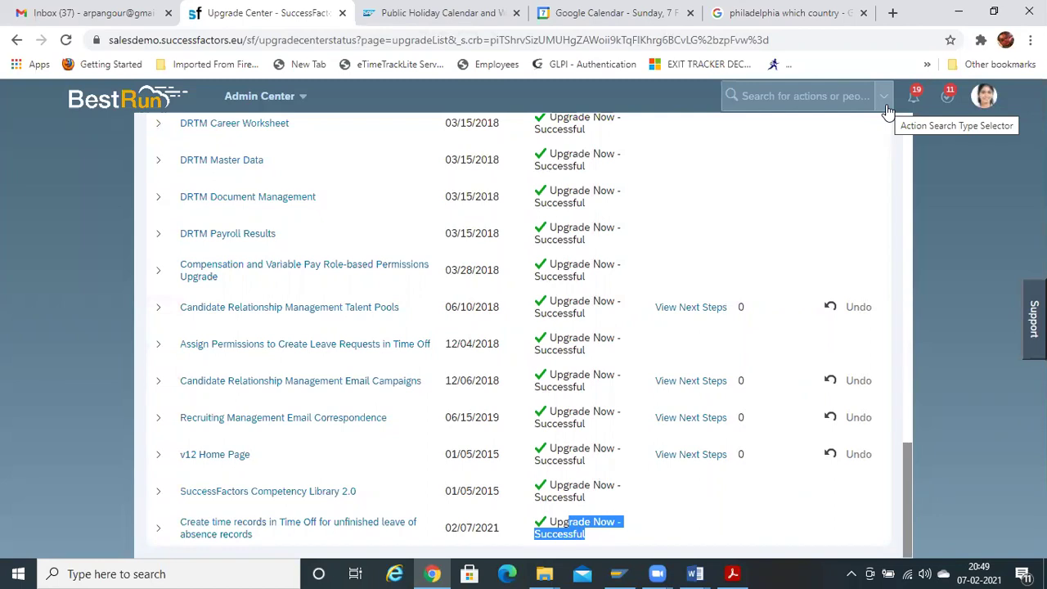
Return to the SuccessFactors Home page and briefly check the course document in Adobe Acrobat Reader
click(259, 96)
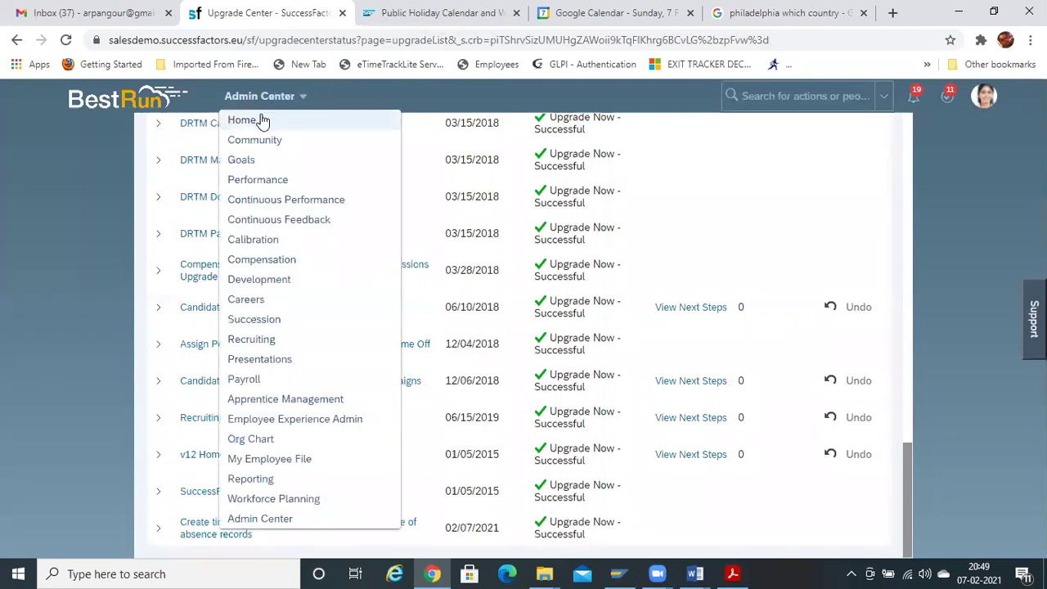
click(261, 121)
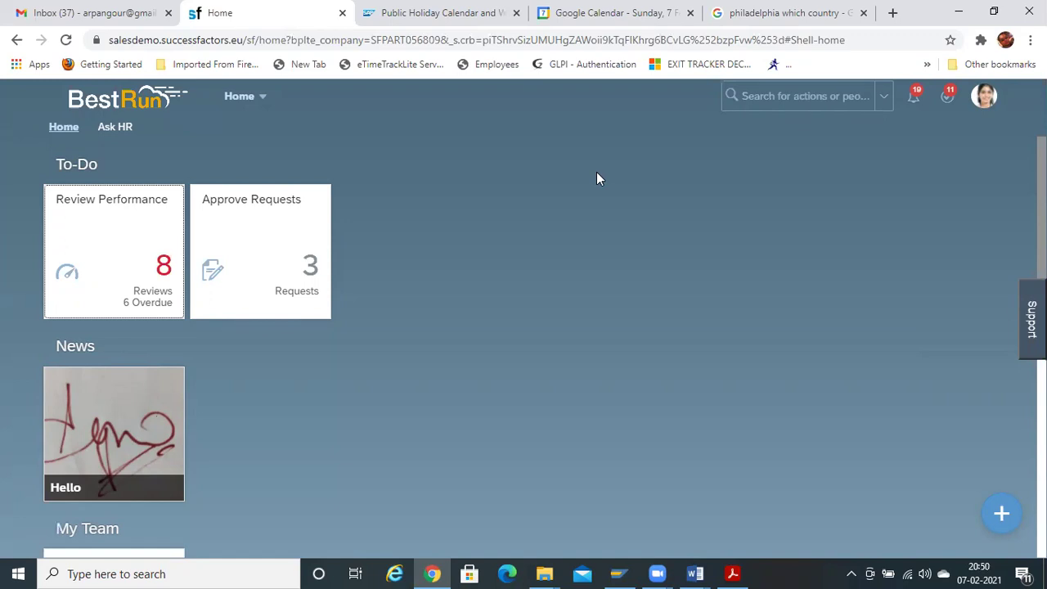
click(734, 573)
key(alt+Tab)
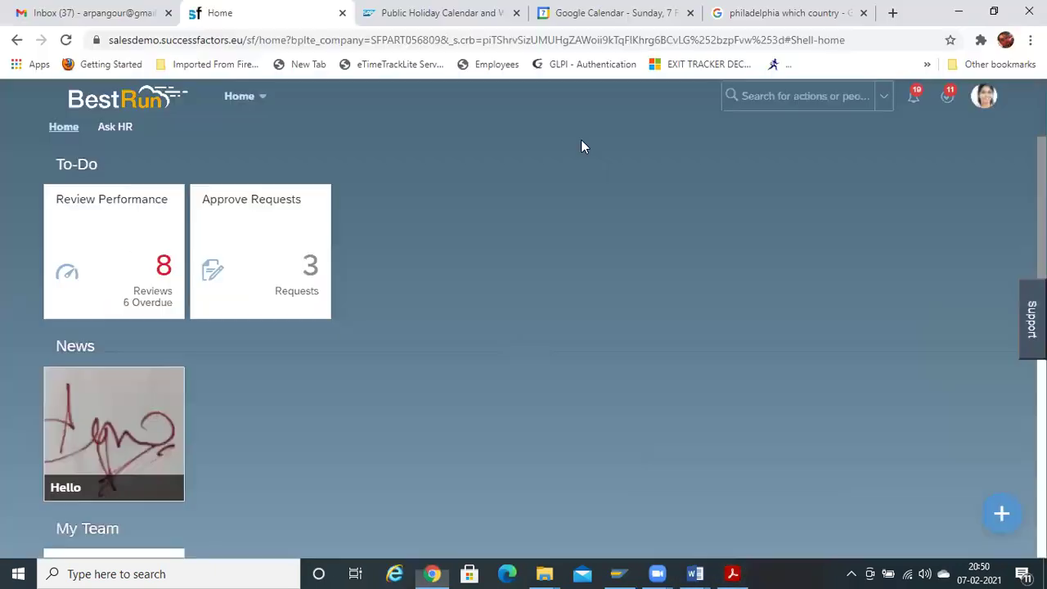